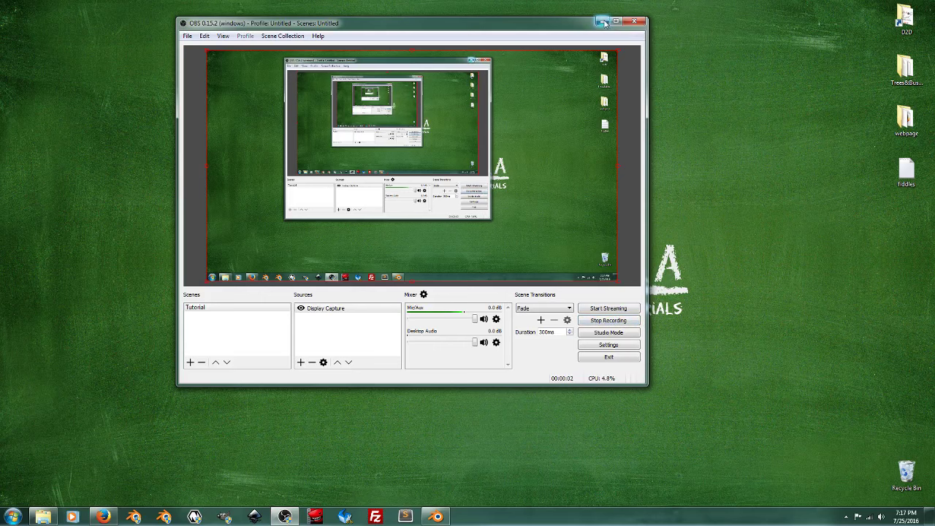
Minimize the screen recorder and refresh the Windows desktop repeatedly
click(603, 23)
right_click(607, 129)
click(599, 157)
right_click(693, 144)
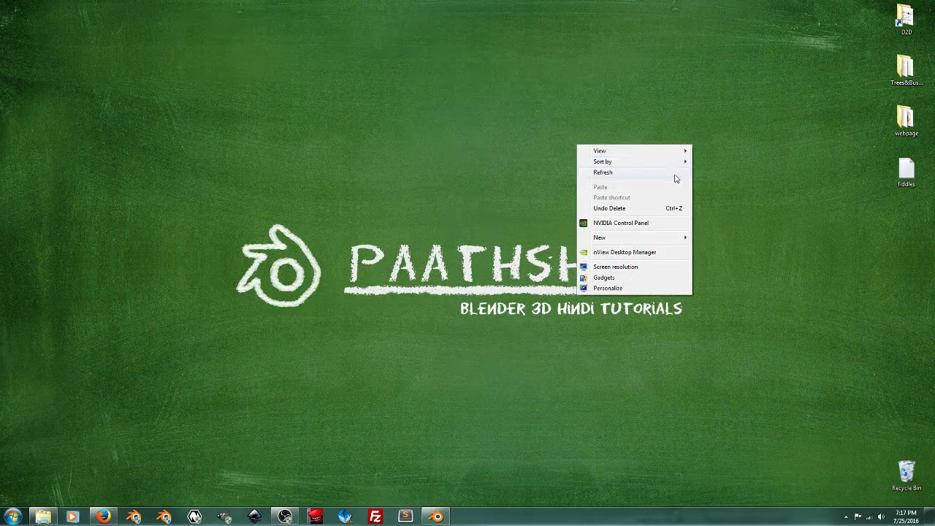
click(676, 176)
right_click(705, 159)
click(685, 188)
right_click(728, 153)
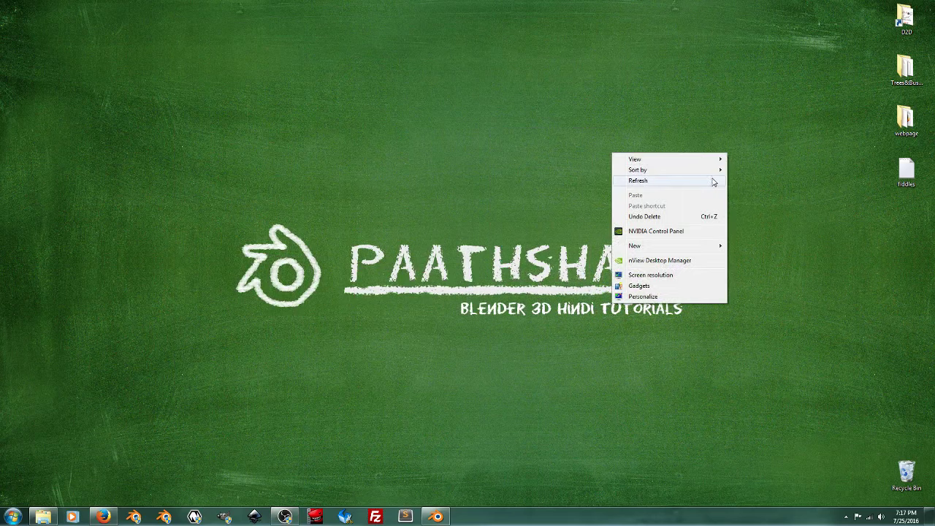
click(713, 181)
right_click(723, 116)
click(714, 146)
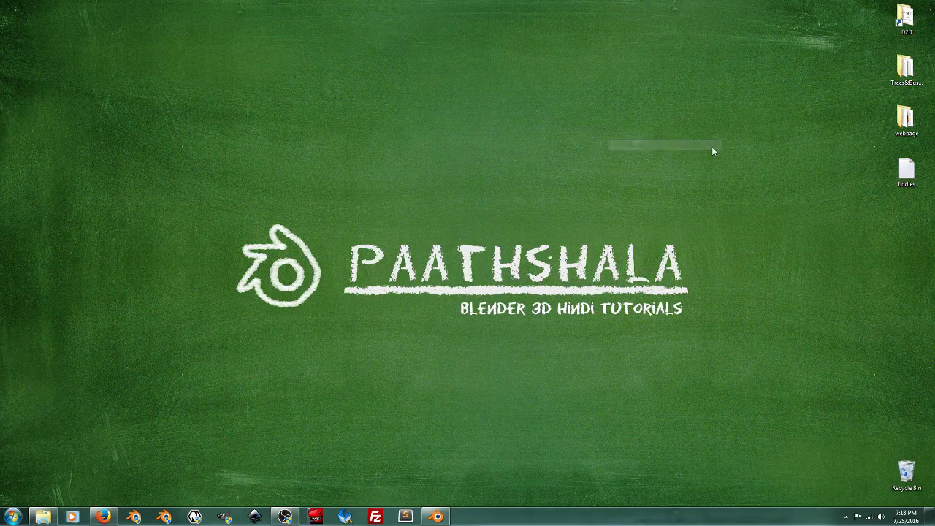
right_click(716, 127)
click(703, 154)
right_click(730, 122)
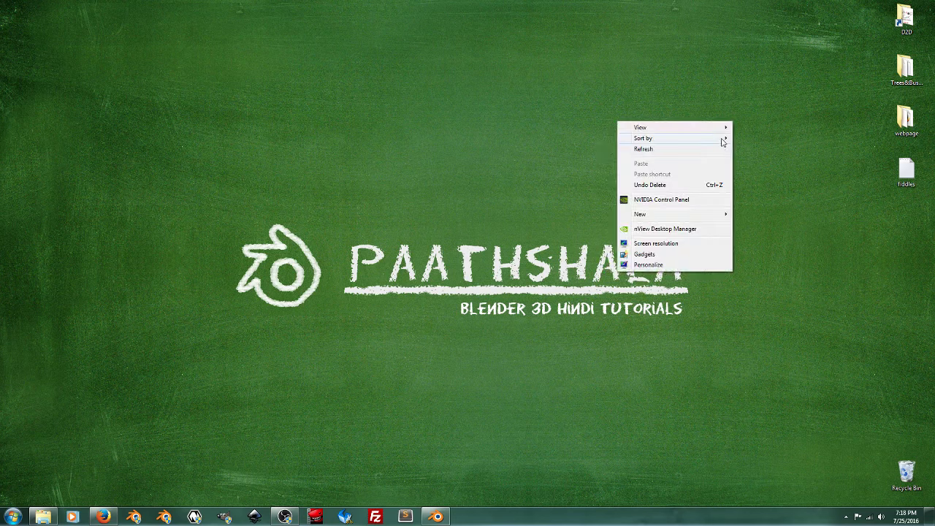
click(722, 149)
right_click(730, 116)
click(714, 142)
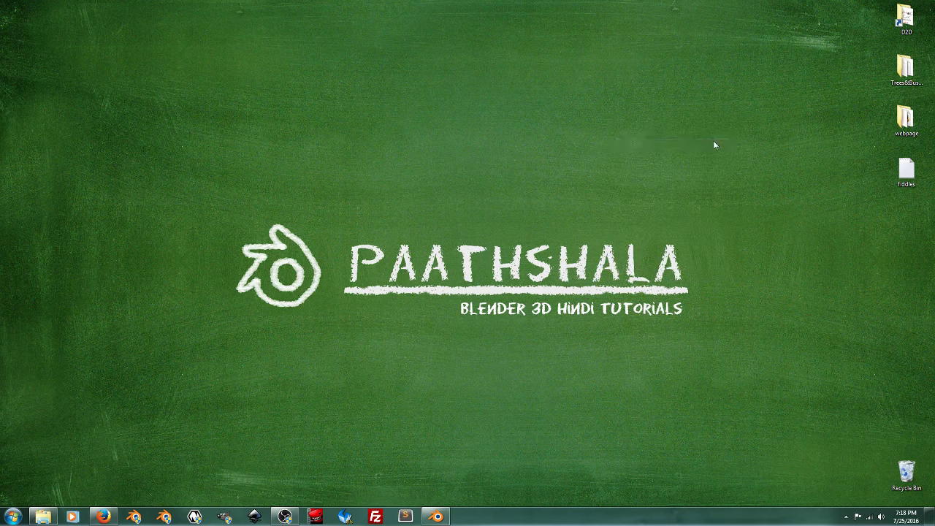
right_click(715, 144)
click(703, 171)
right_click(724, 140)
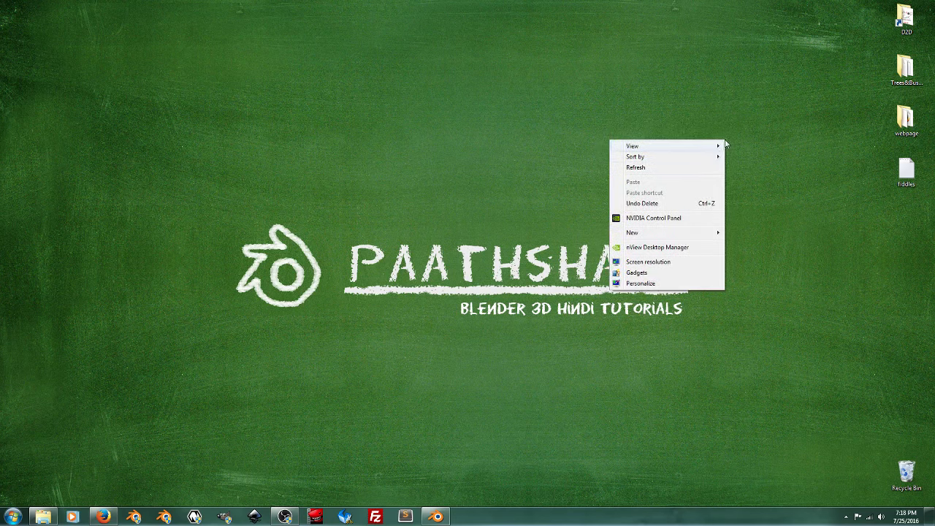
click(714, 168)
right_click(719, 144)
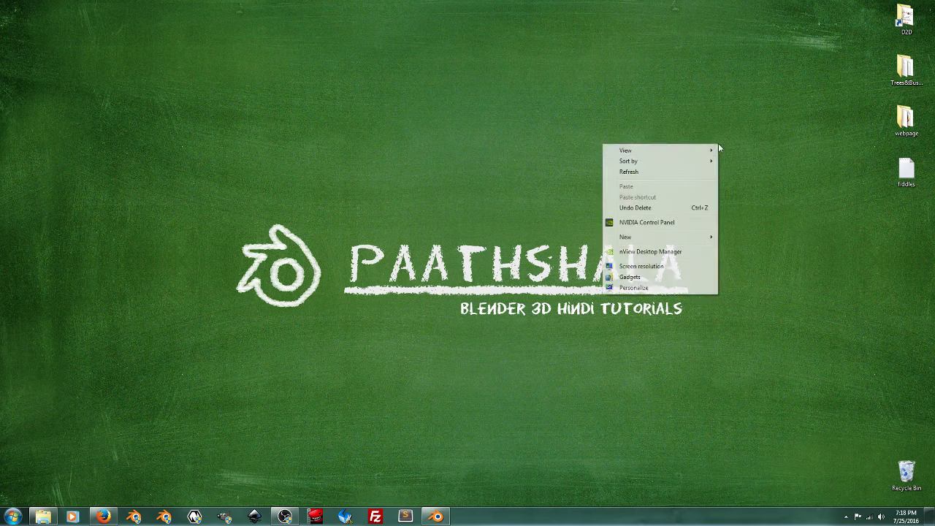
click(697, 172)
right_click(711, 151)
click(680, 180)
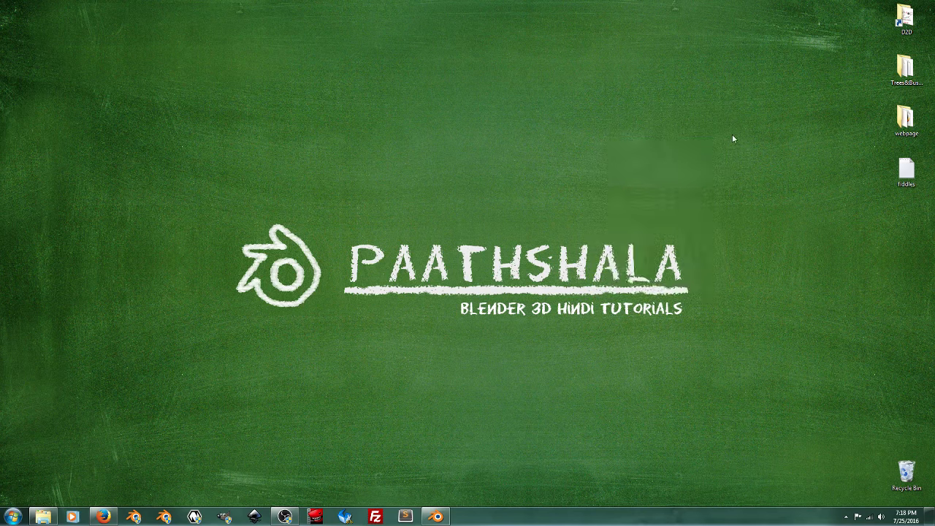
right_click(732, 135)
click(715, 161)
Empty the Recycle Bin, permanently deleting the 71.3 MB QuickTime video, then refresh the desktop
right_click(908, 471)
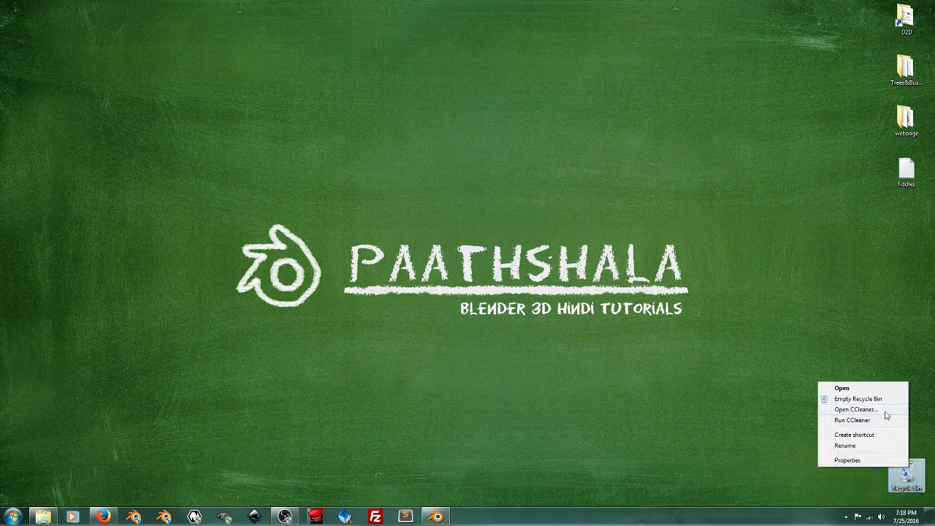
click(863, 399)
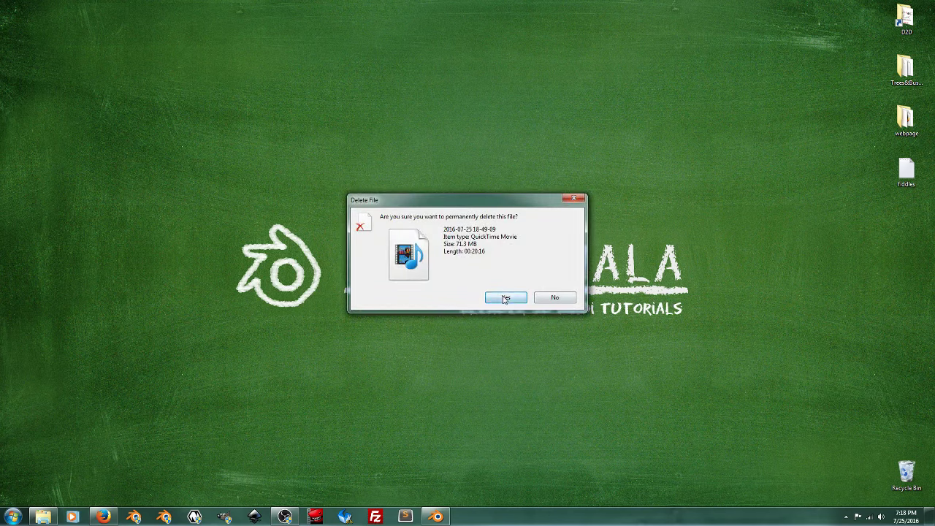
click(505, 298)
right_click(532, 253)
click(604, 282)
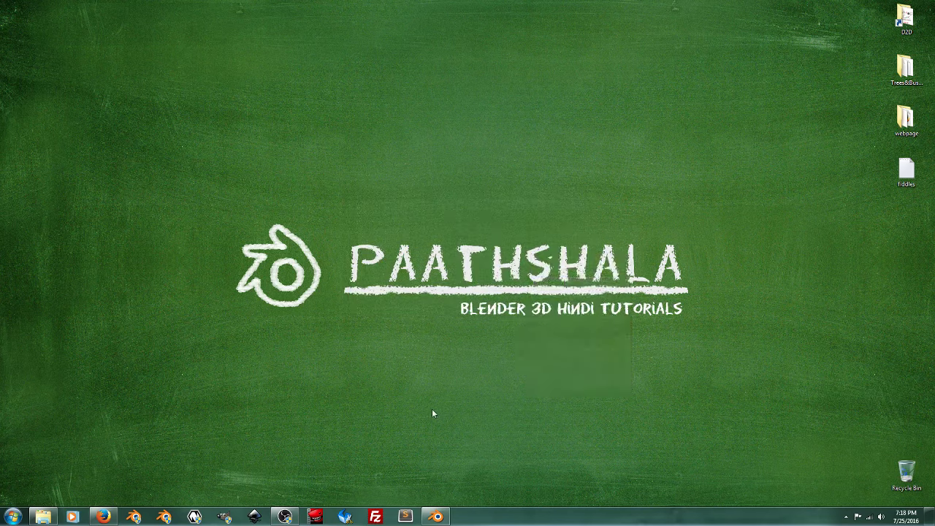
Browse Firefox's Google Images results for 'plants' and enlarge the Exo Terra grass plant image
click(436, 516)
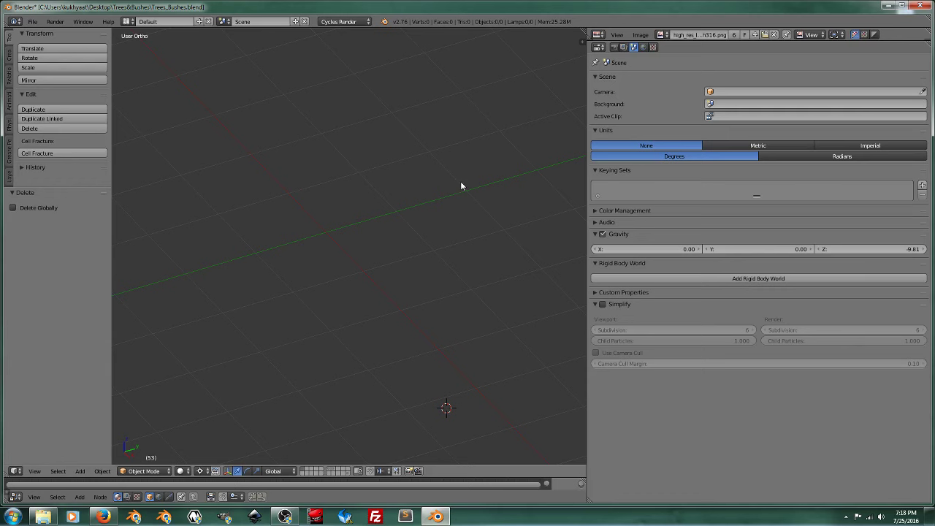
click(103, 517)
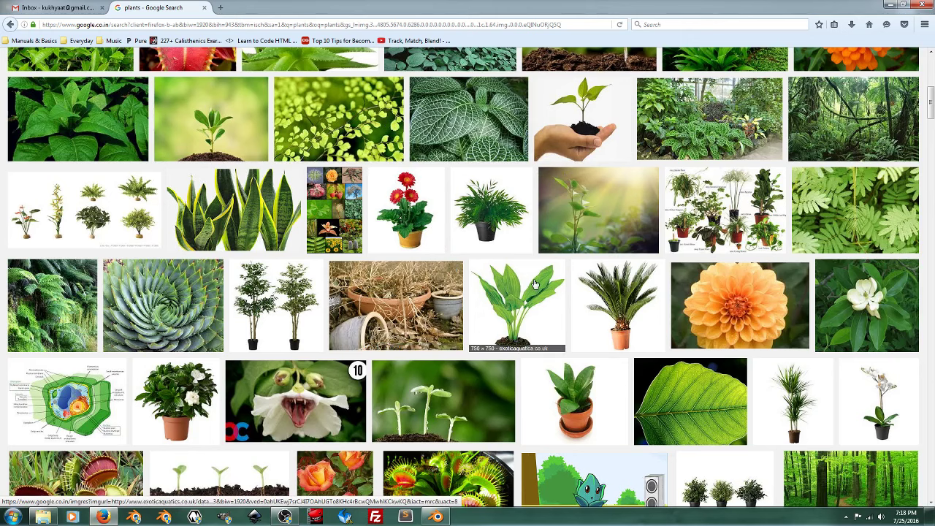
scroll(525, 286, down, 3)
scroll(480, 297, down, 2)
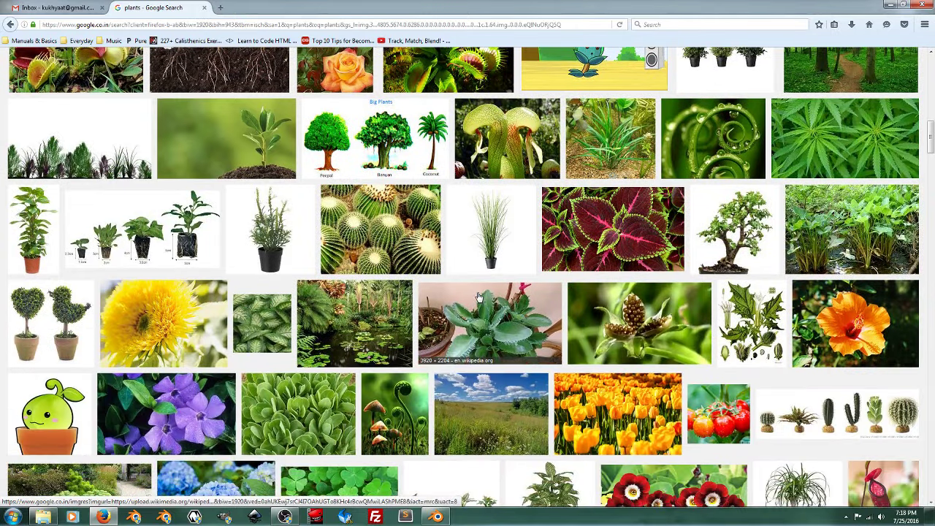
click(259, 153)
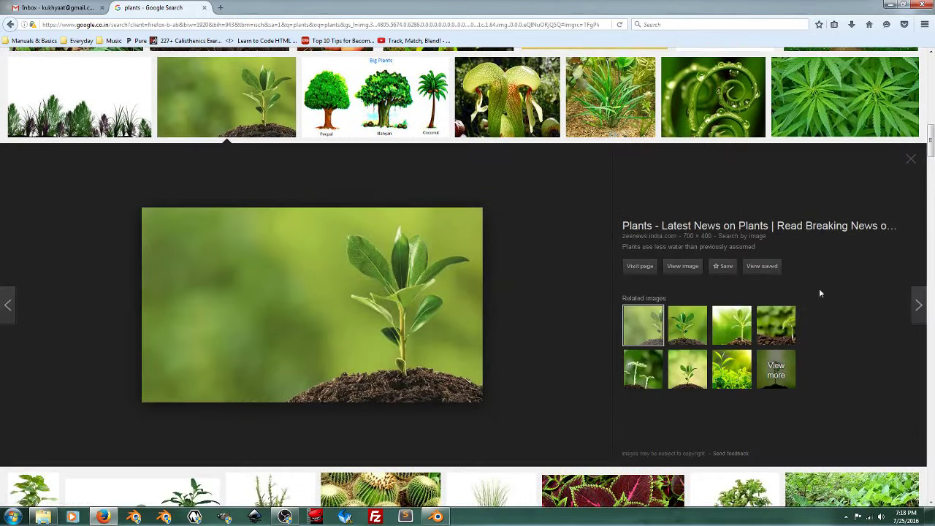
click(911, 160)
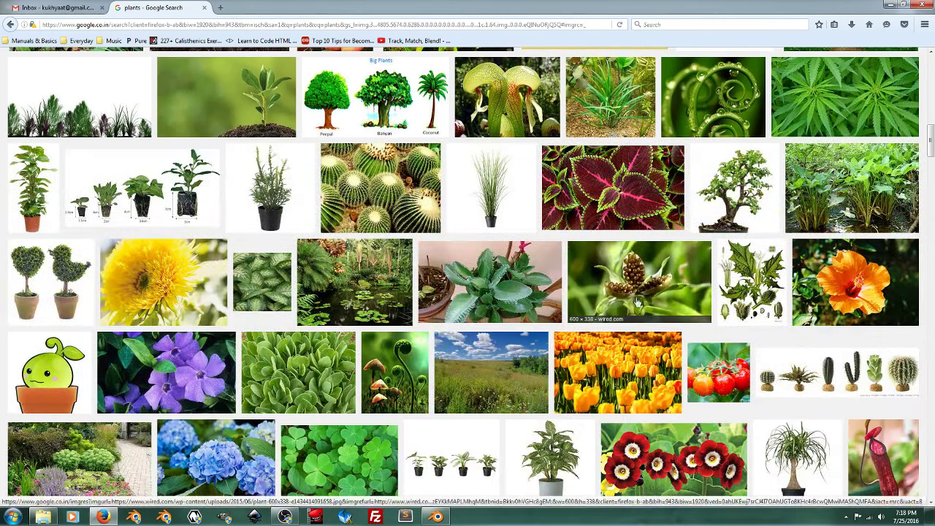
scroll(650, 302, down, 2)
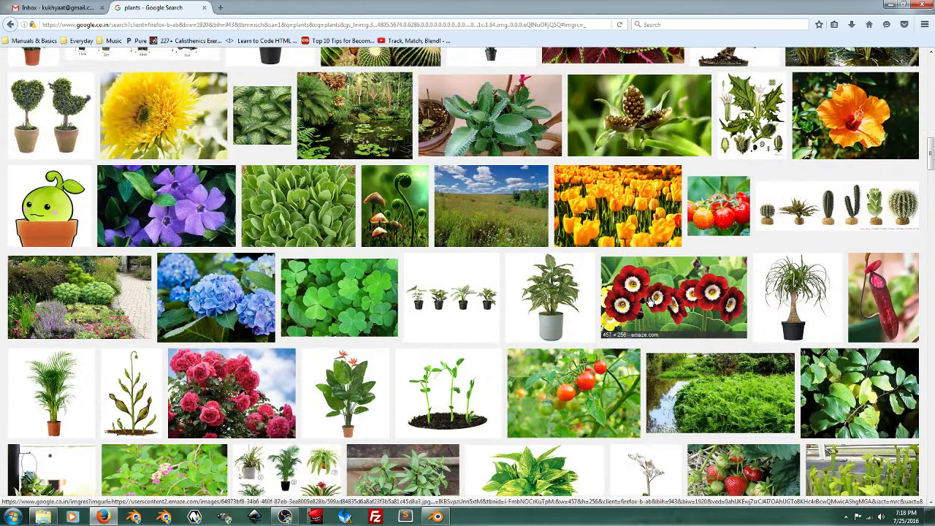
scroll(649, 302, down, 3)
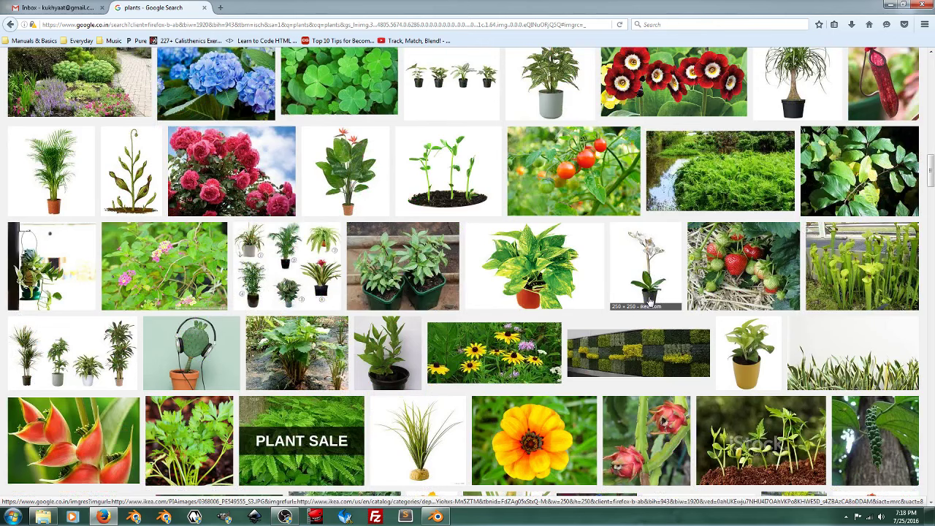
scroll(650, 302, down, 2)
click(453, 273)
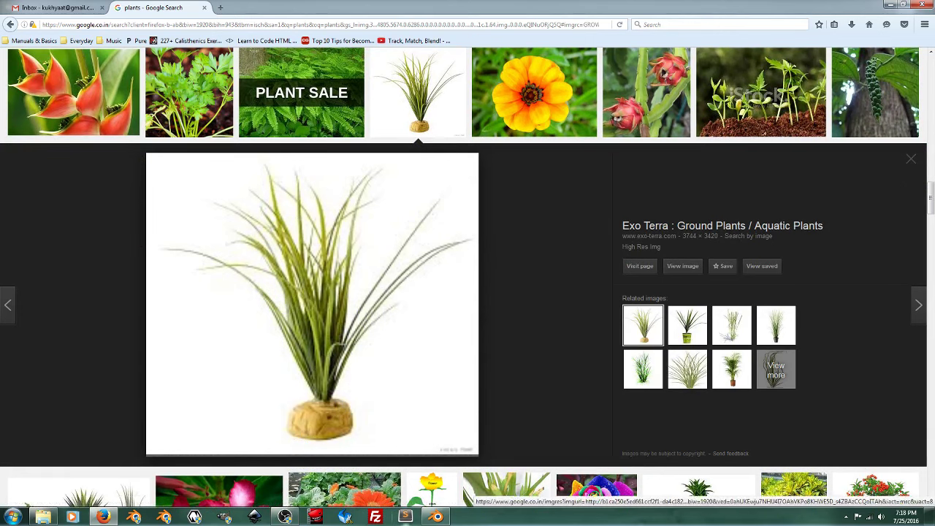
In Blender's top view, snap the 3D cursor to the world centre and add a plane
click(436, 517)
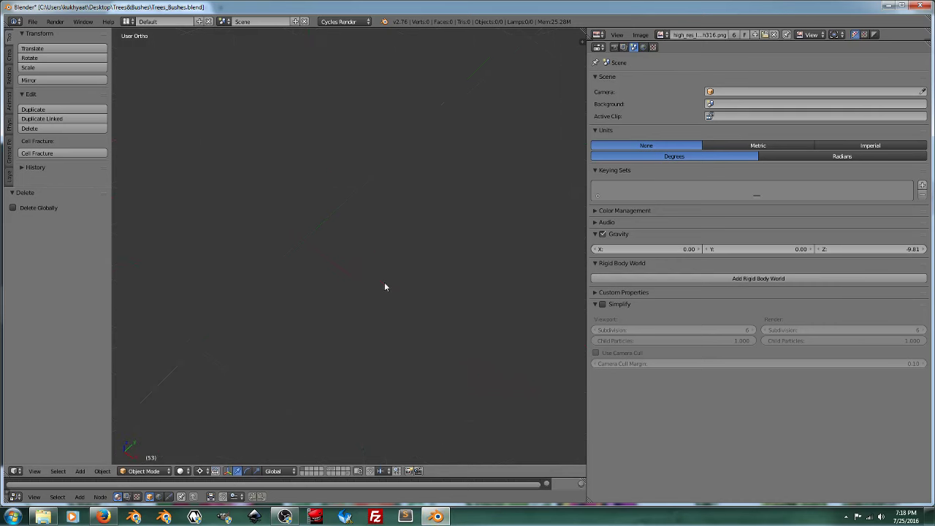
key(KP_7)
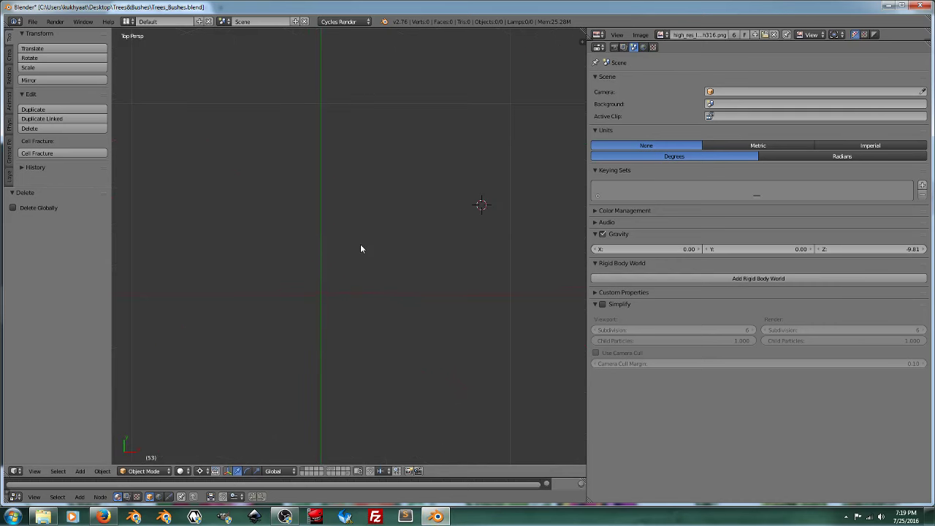
scroll(360, 250, down, 3)
key(shift+s)
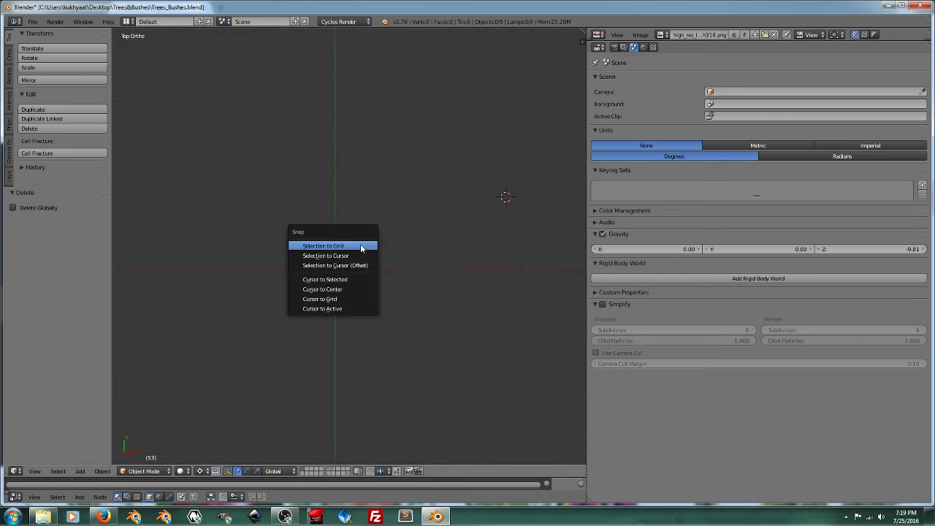
click(347, 290)
key(shift+a)
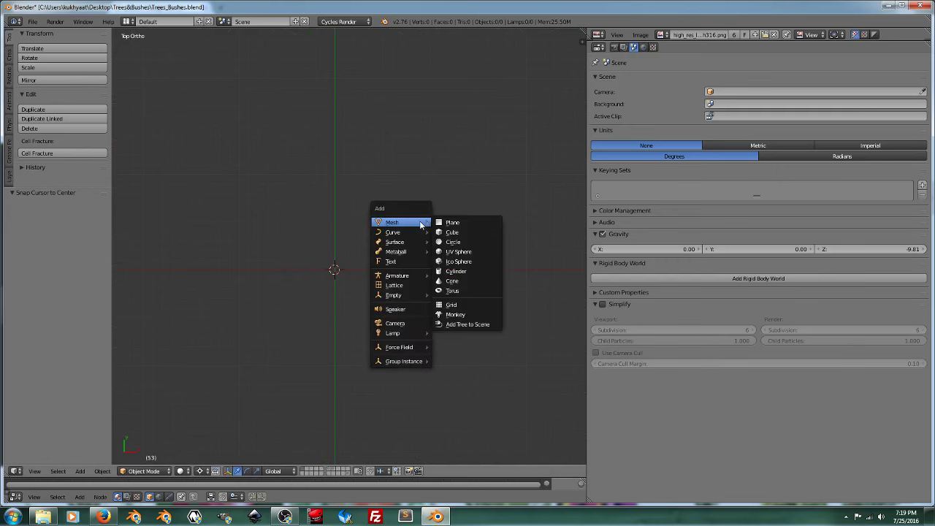
click(449, 223)
key(KP_Decimal)
In Edit Mode, scale the plane along X into a thin strip
key(Tab)
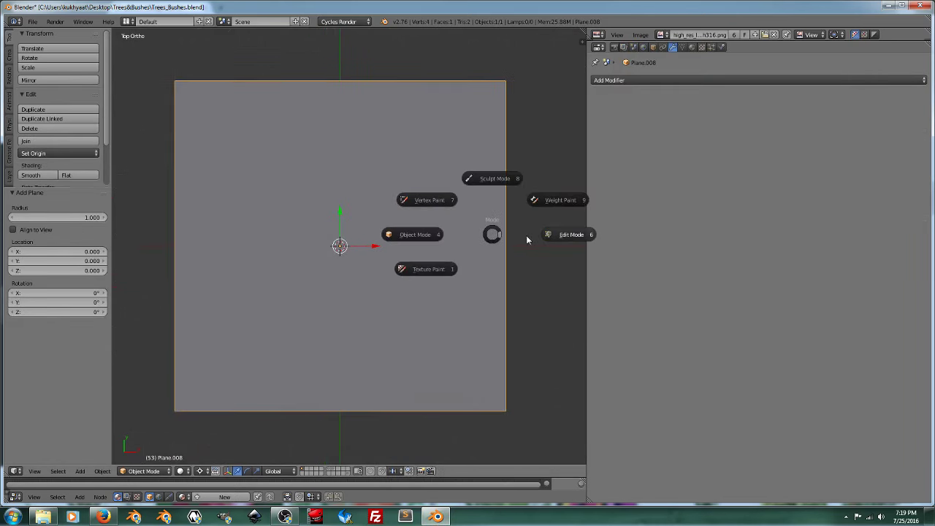
click(567, 235)
key(s)
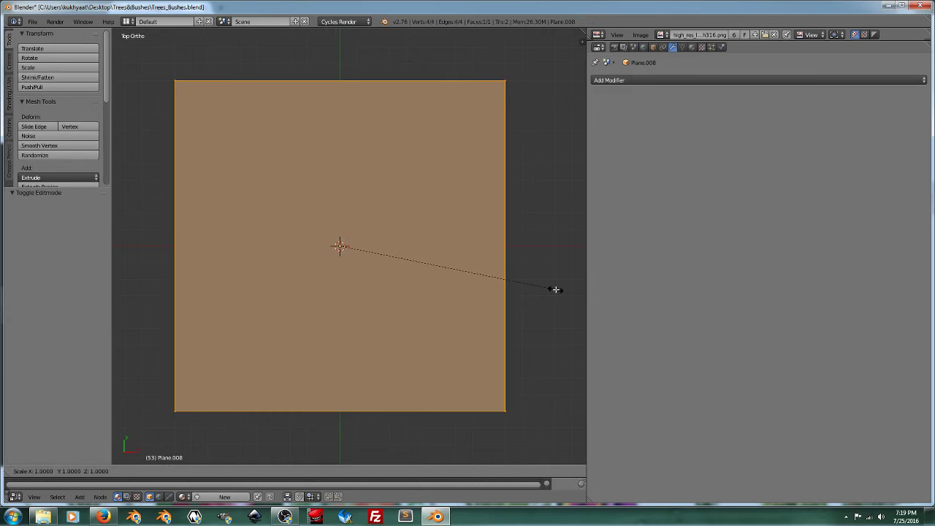
key(x)
click(372, 245)
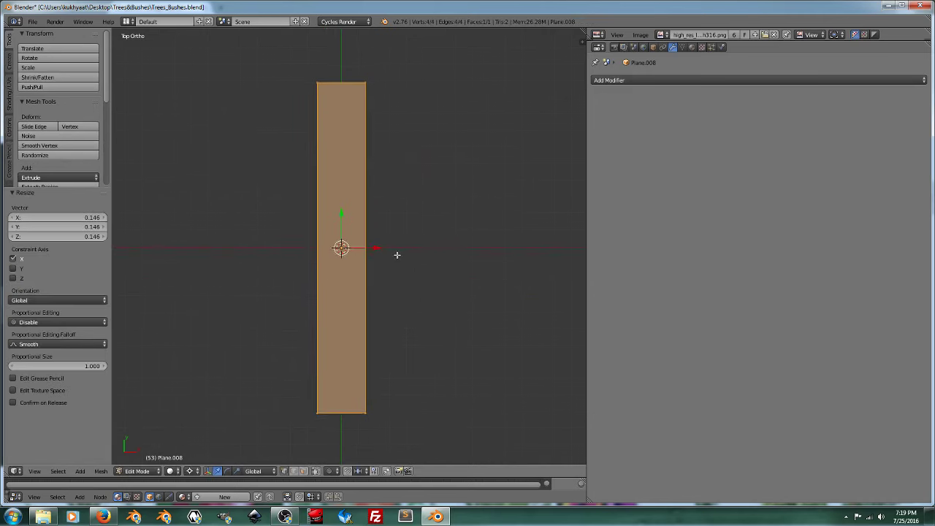
Move the strip up along Y so its base sits at the origin
shift+middle_drag(396, 254, 392, 298)
key(g)
key(y)
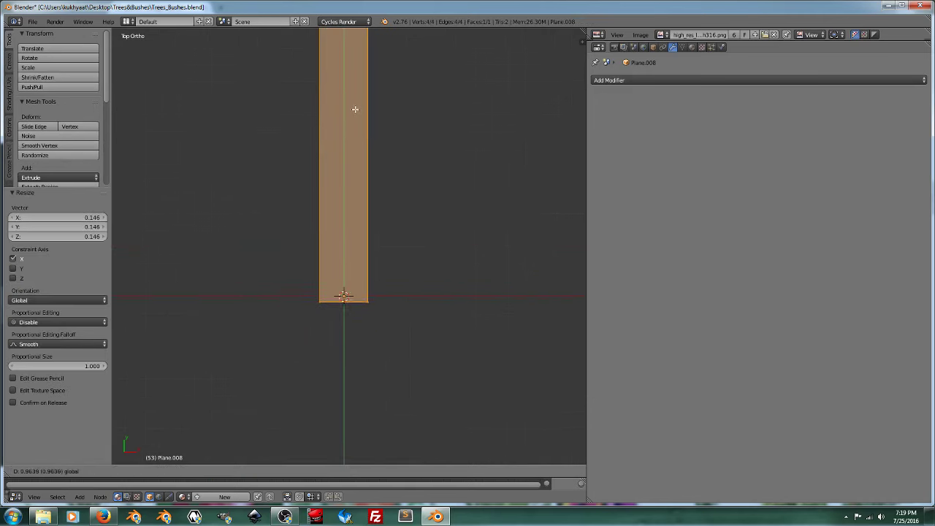
click(358, 105)
shift+middle_drag(358, 105, 352, 182)
scroll(411, 195, down, 3)
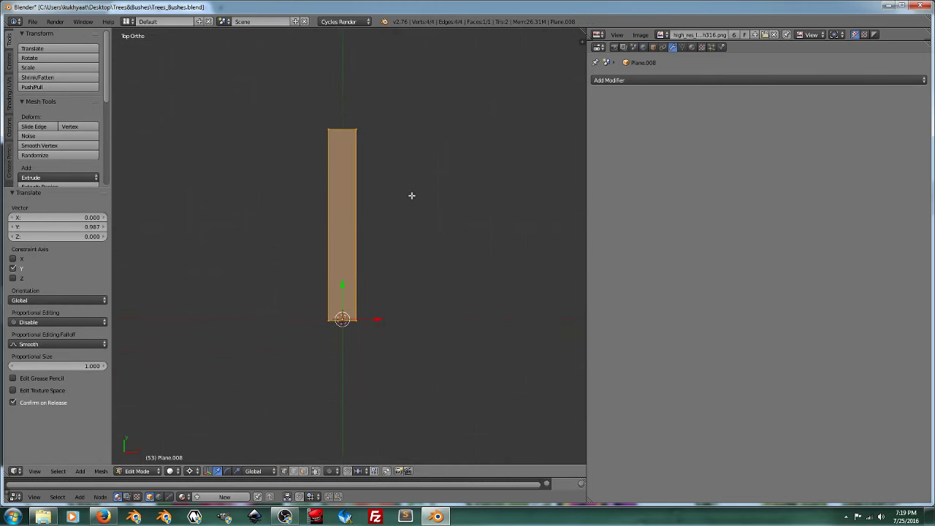
shift+middle_drag(411, 194, 416, 216)
Narrow the strip further along X and switch back to the grass reference image
key(s)
key(x)
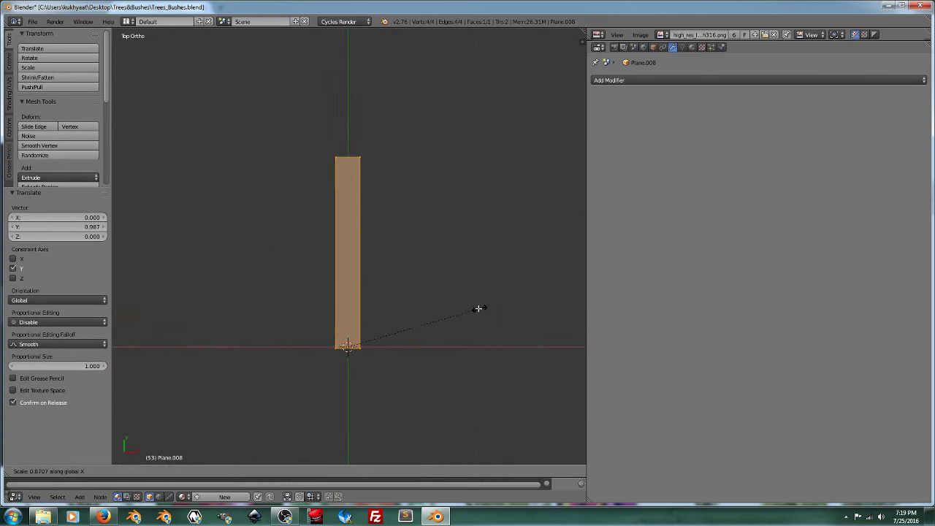
click(411, 358)
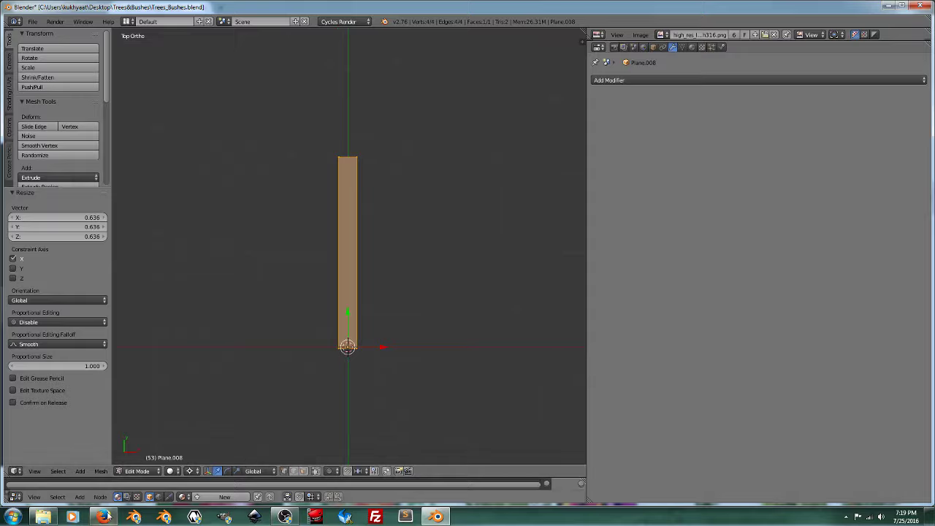
key(alt+Tab)
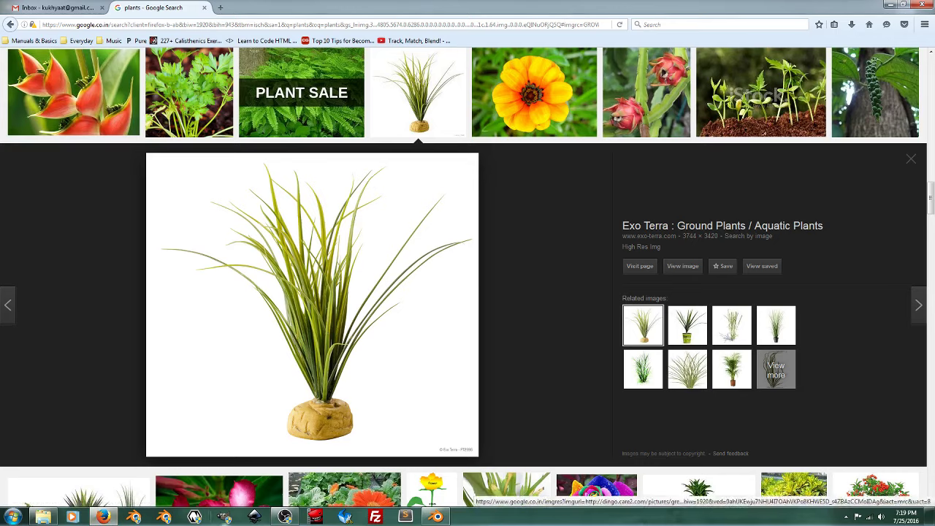
Back in Blender, orbit to view the strip at an angle and select one vertex
key(alt+Tab)
mouse_move(273, 341)
middle_down()
mouse_move(338, 198)
mouse_move(391, 269)
mouse_move(359, 271)
middle_up()
scroll(414, 224, up, 3)
middle_drag(413, 224, 433, 247)
scroll(433, 246, down, 2)
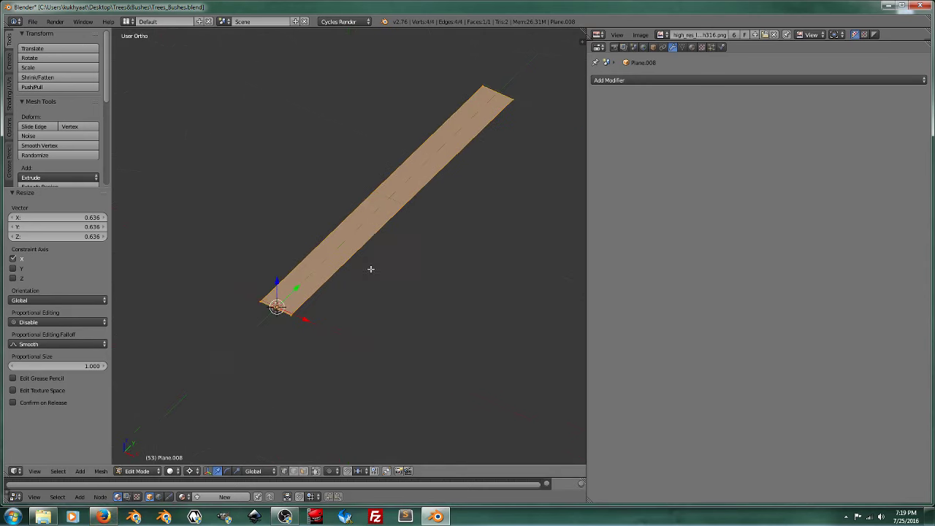
mouse_move(372, 267)
middle_down()
mouse_move(392, 307)
mouse_move(419, 252)
mouse_move(392, 250)
mouse_move(363, 290)
middle_up()
right_click(332, 307)
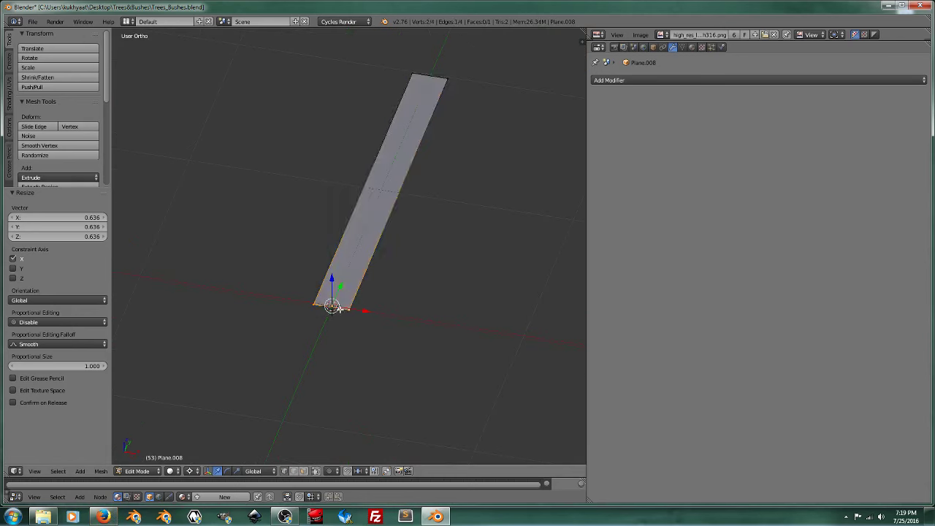
Add 9 loop cuts along the strip, splitting it into 10 faces
middle_drag(461, 338, 434, 334)
key(ctrl+r)
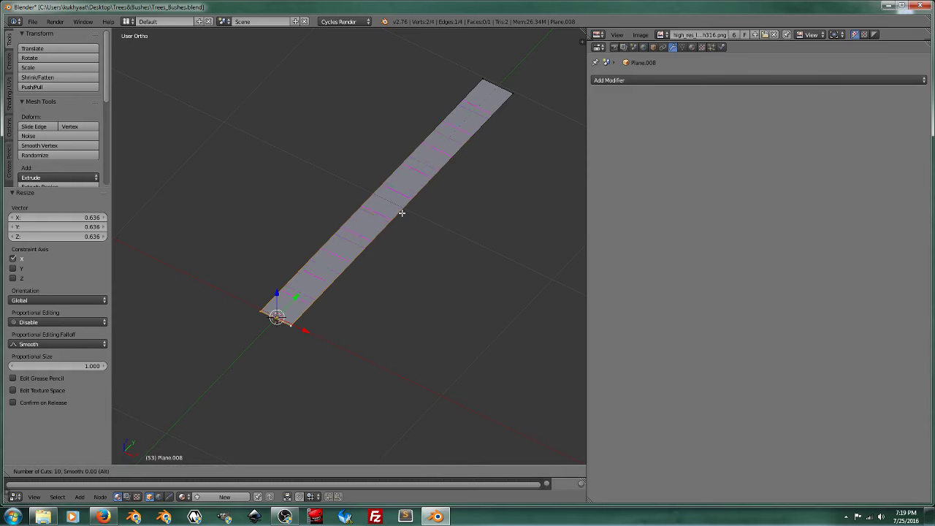
scroll(402, 213, up, 1)
click(401, 213)
mouse_move(401, 213)
middle_down()
mouse_move(389, 337)
mouse_move(432, 348)
middle_up()
Scale the whole strip narrower along the X axis
key(a)
key(a)
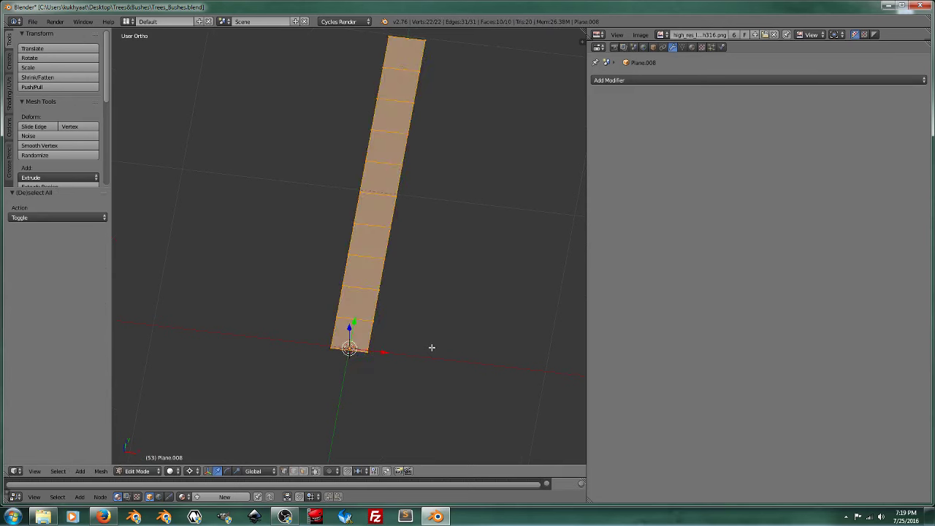
key(s)
key(x)
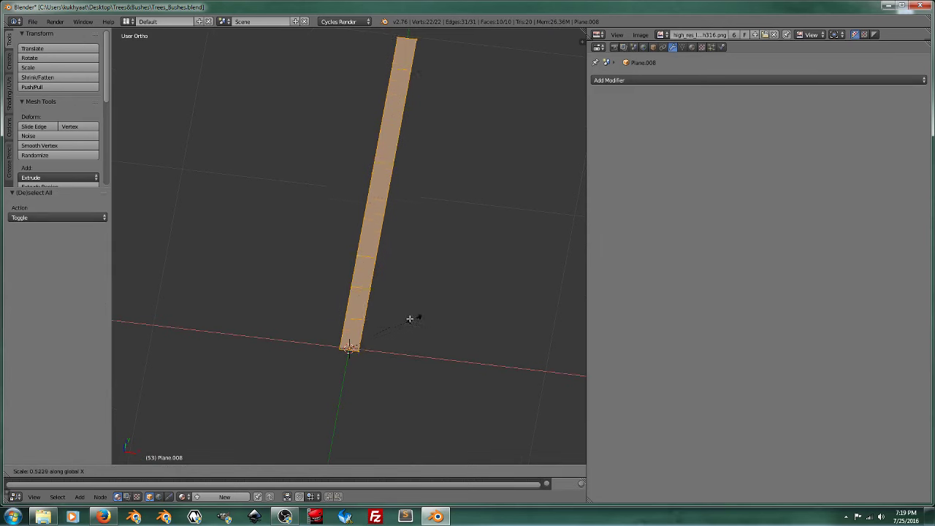
click(409, 319)
In Right Ortho view, select every strip vertex except the base and raise them
key(KP_1)
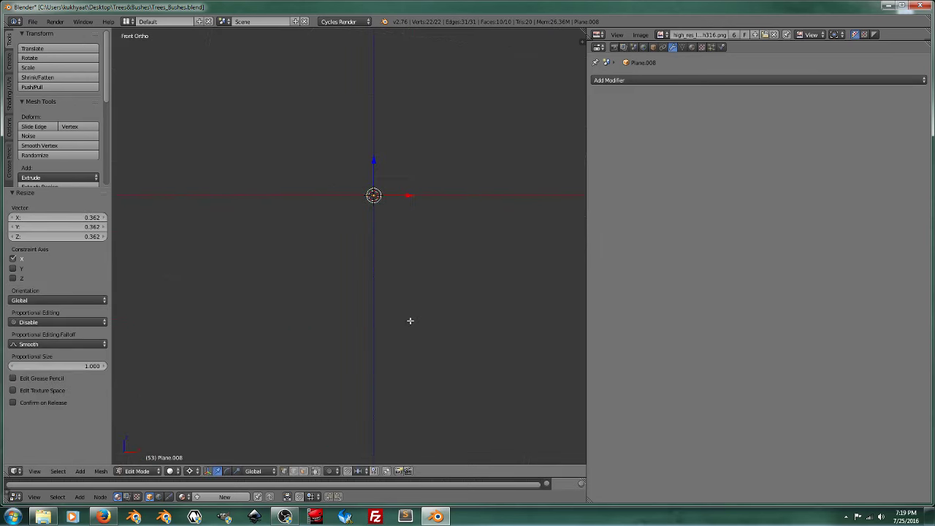
key(KP_3)
scroll(401, 255, down, 2)
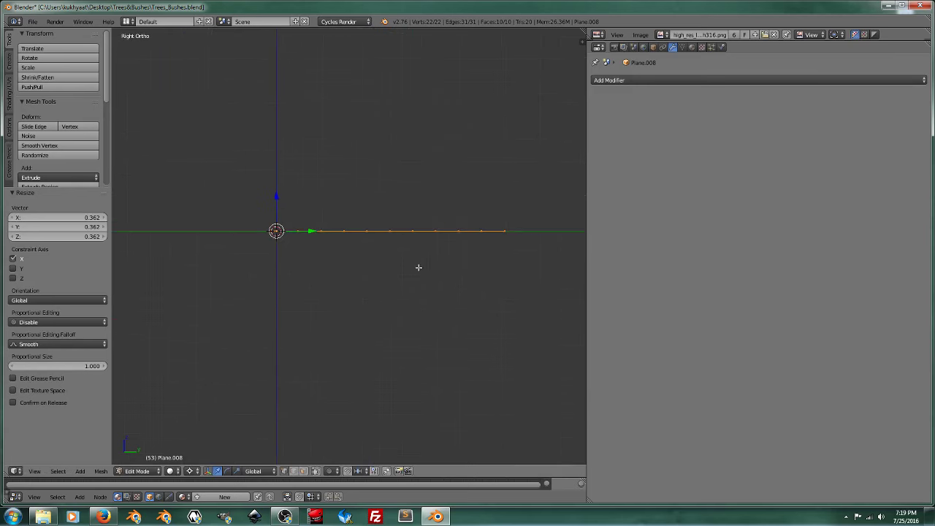
key(a)
key(c)
drag(480, 236, 268, 236)
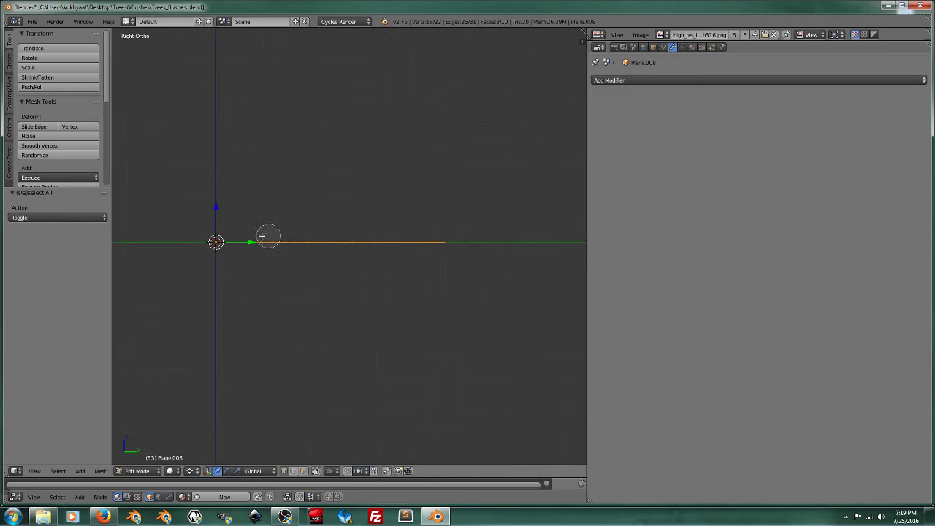
key(Escape)
key(g)
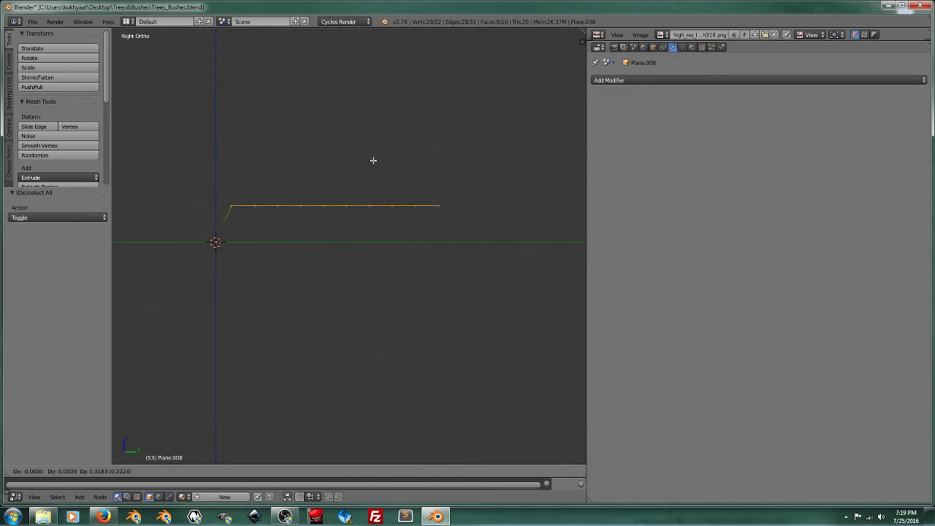
click(374, 163)
Drop the innermost vertex from the selection twice, moving the outer part up and outward each time
key(c)
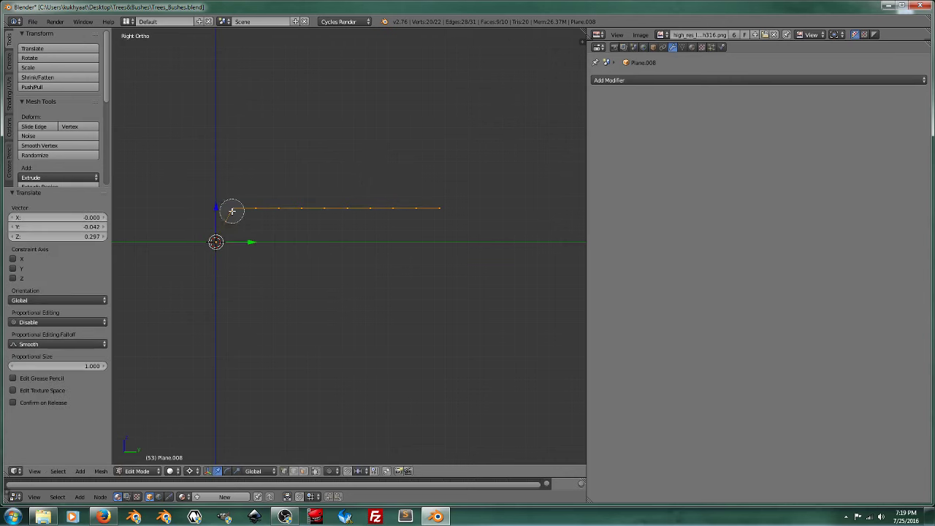
middle_click(231, 209)
key(Escape)
key(g)
click(345, 151)
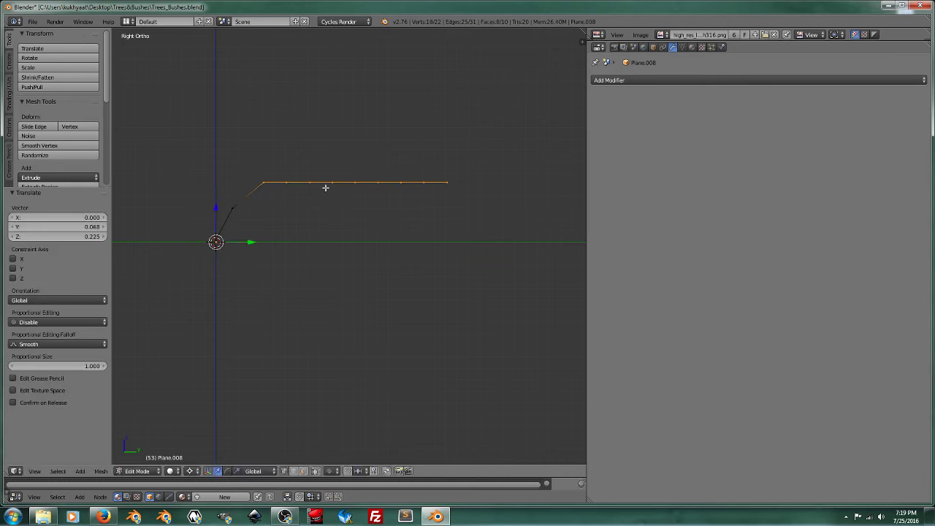
key(c)
middle_click(256, 183)
key(Escape)
key(g)
click(357, 146)
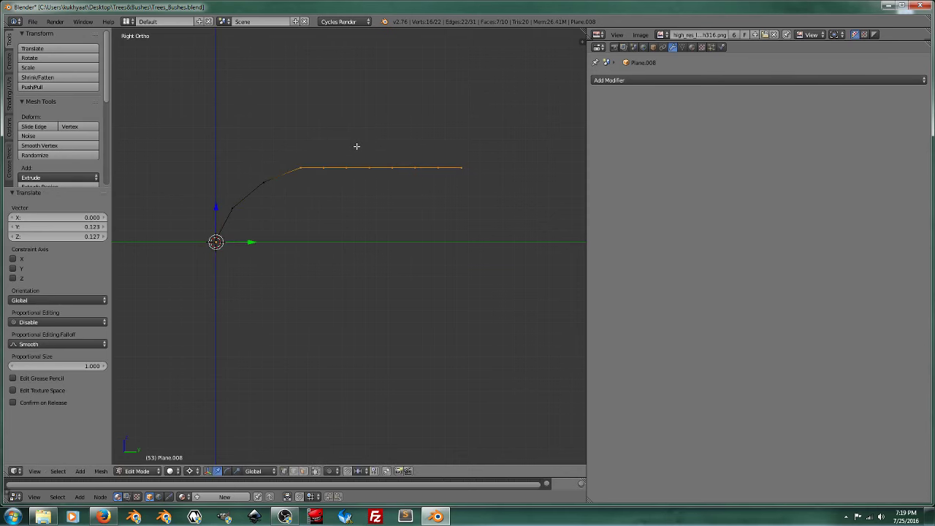
Keep trimming inner vertices and lifting the remaining outer section further up and out
key(c)
middle_click(298, 163)
key(Escape)
key(g)
click(395, 118)
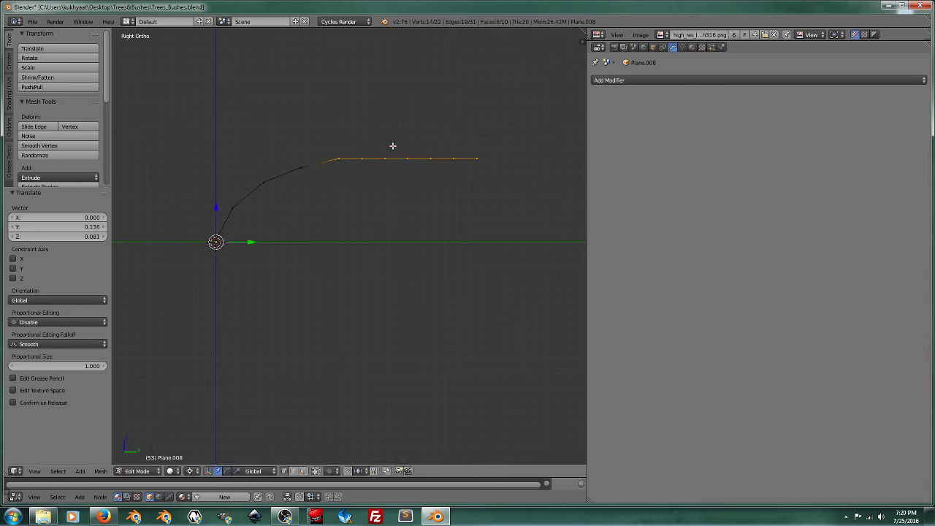
key(c)
middle_drag(349, 161, 327, 162)
key(Escape)
key(g)
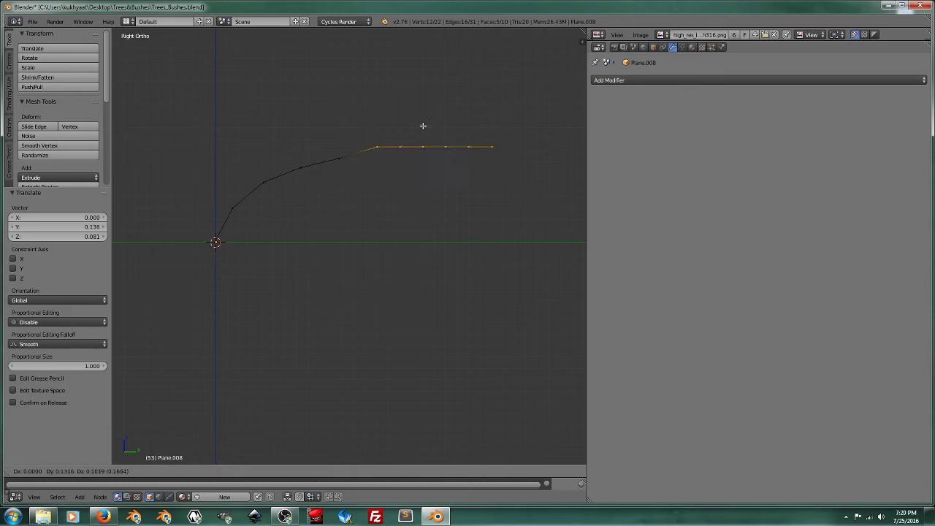
click(425, 136)
Select the flat outer section, tilt it downward and reposition it
key(a)
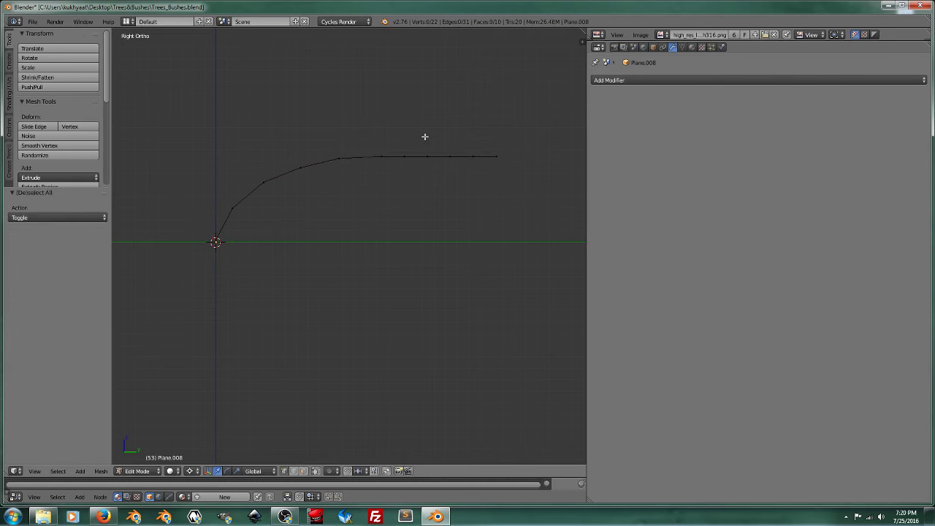
key(c)
key(Escape)
mouse_move(431, 154)
mouse_down()
mouse_move(416, 156)
mouse_move(517, 153)
mouse_move(407, 157)
mouse_up()
key(Escape)
right_click(520, 150)
key(Escape)
key(r)
key(Escape)
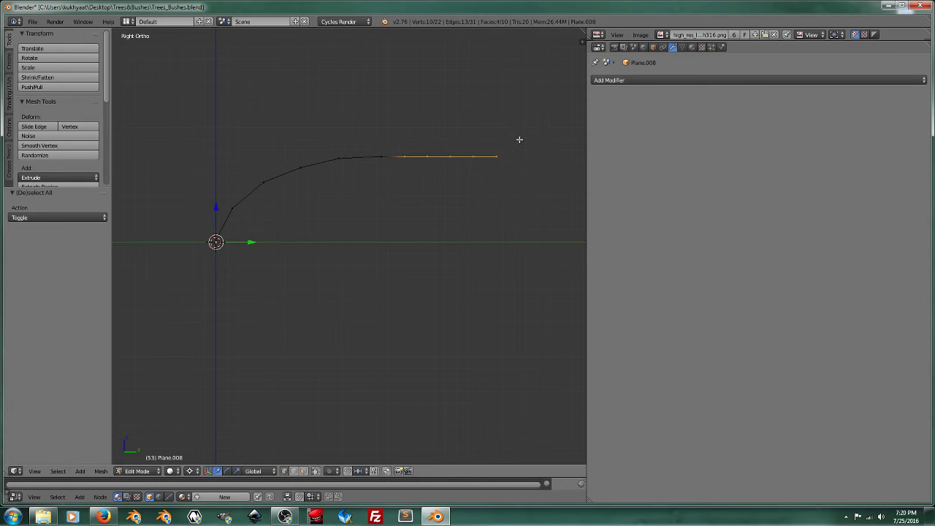
key(r)
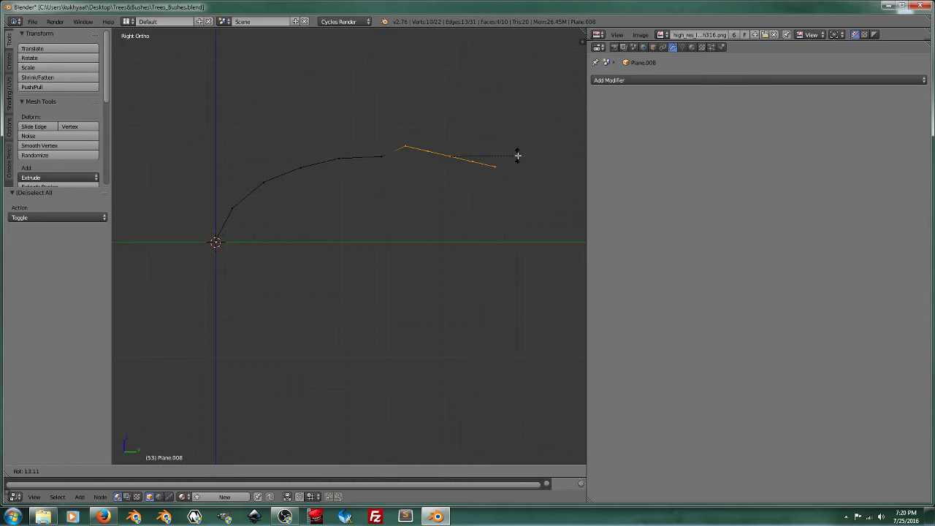
click(523, 162)
key(g)
click(535, 178)
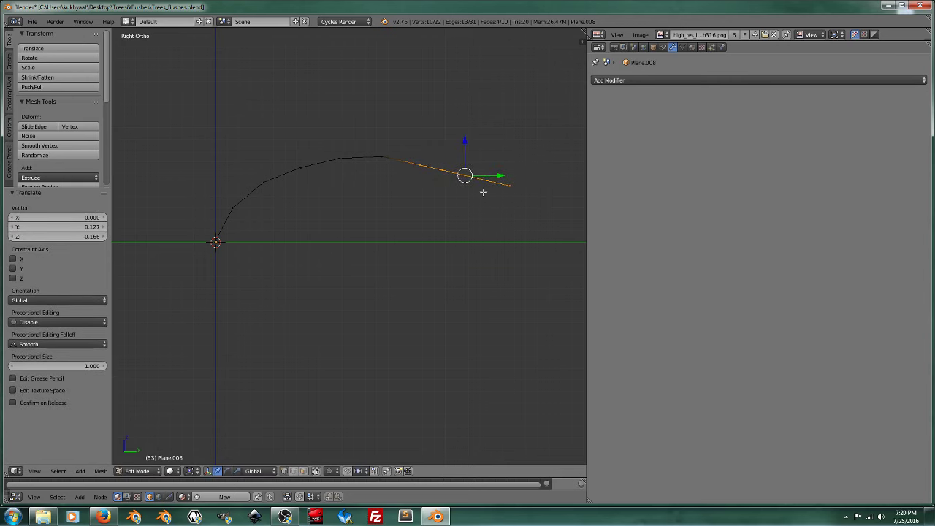
Tilt the remaining outer section 15° further down and reposition the shorter tip section
key(c)
middle_drag(431, 192, 417, 173)
key(Escape)
key(r)
click(524, 174)
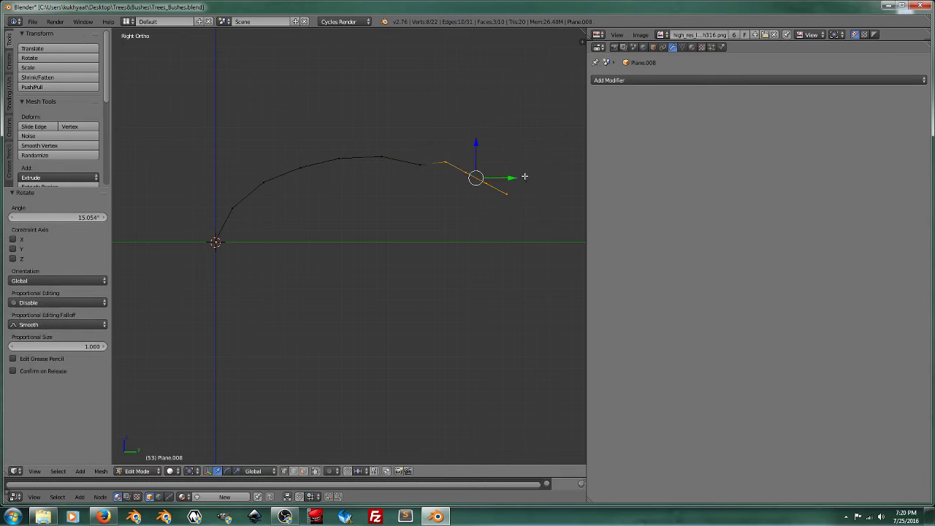
key(g)
click(527, 199)
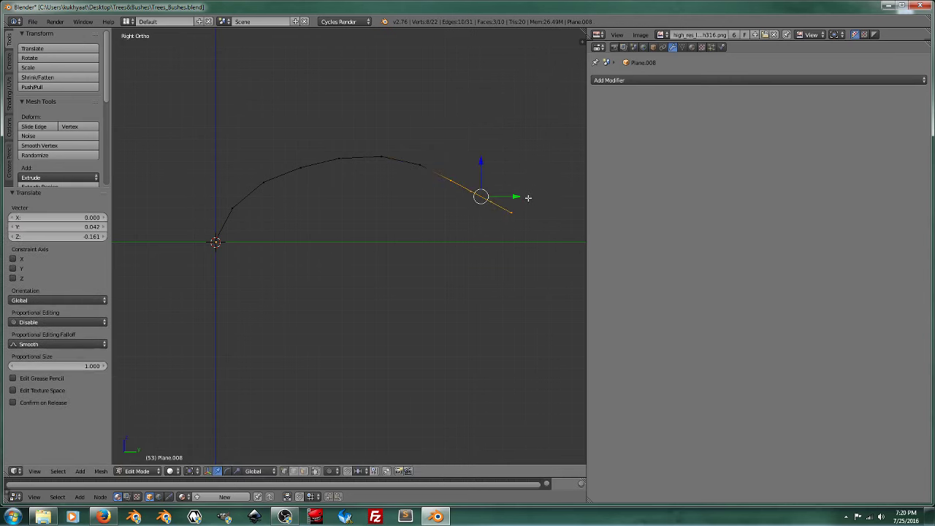
key(c)
middle_drag(464, 209, 445, 184)
key(Escape)
key(g)
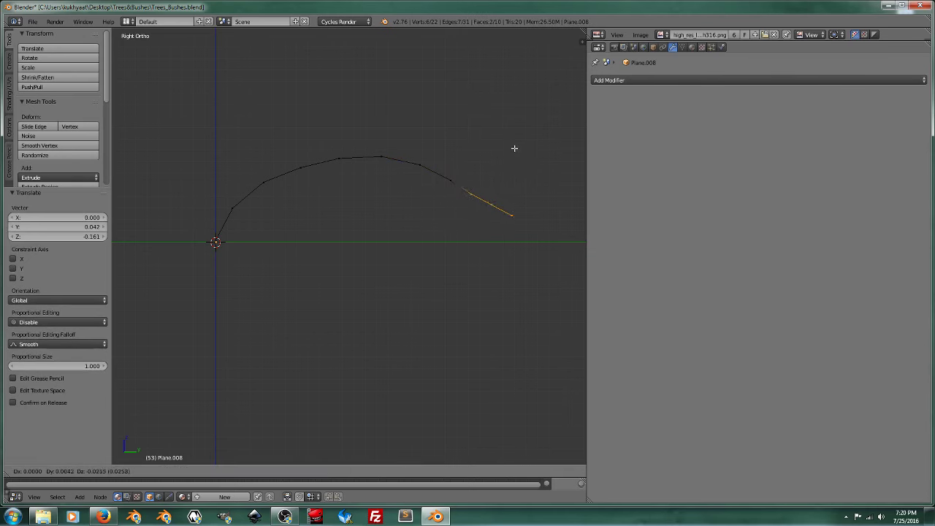
click(516, 157)
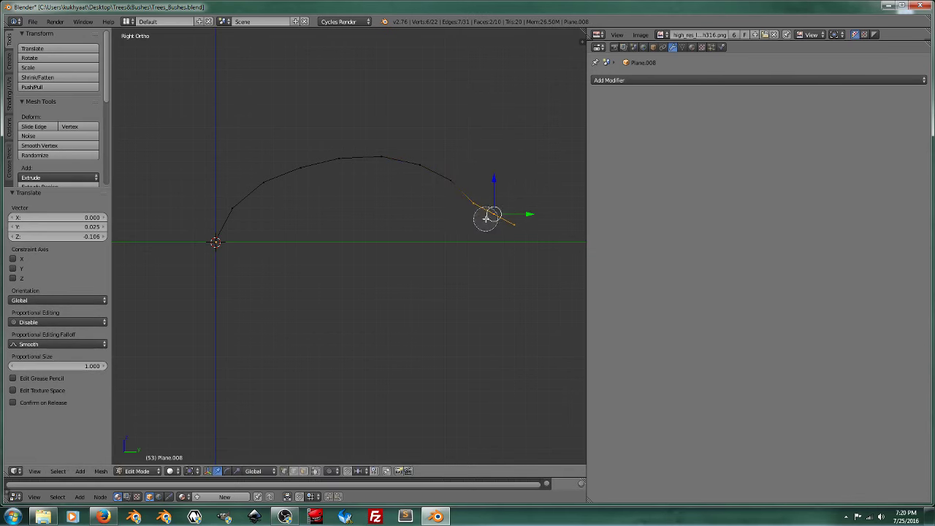
Tilt the tip 25° down so it rests near the ground, then orbit to inspect the arch
middle_drag(486, 218, 505, 167)
key(Escape)
key(r)
click(547, 212)
key(g)
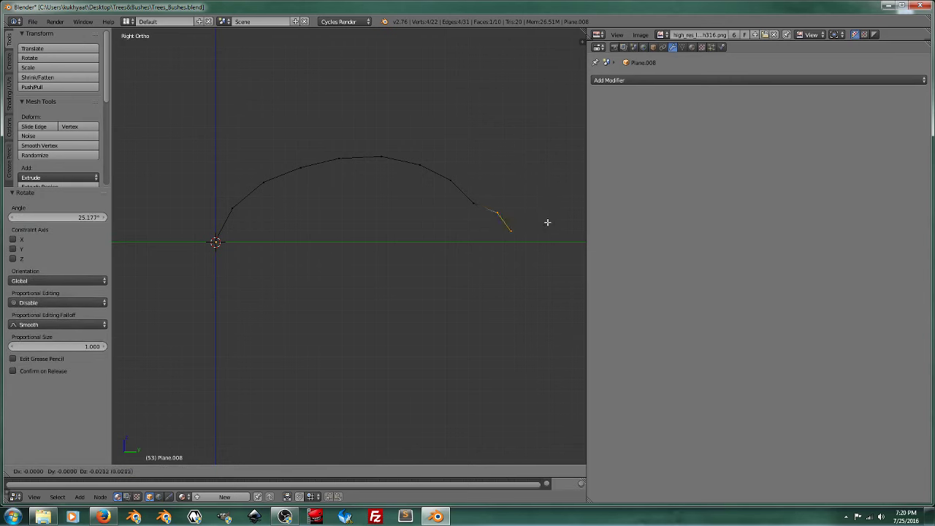
click(545, 237)
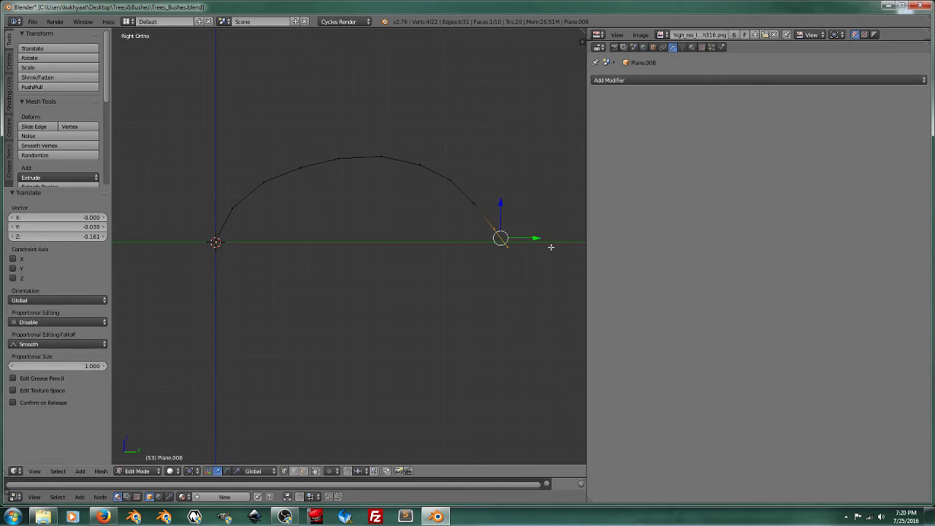
key(a)
mouse_move(326, 220)
middle_down()
mouse_move(418, 265)
mouse_move(396, 250)
middle_up()
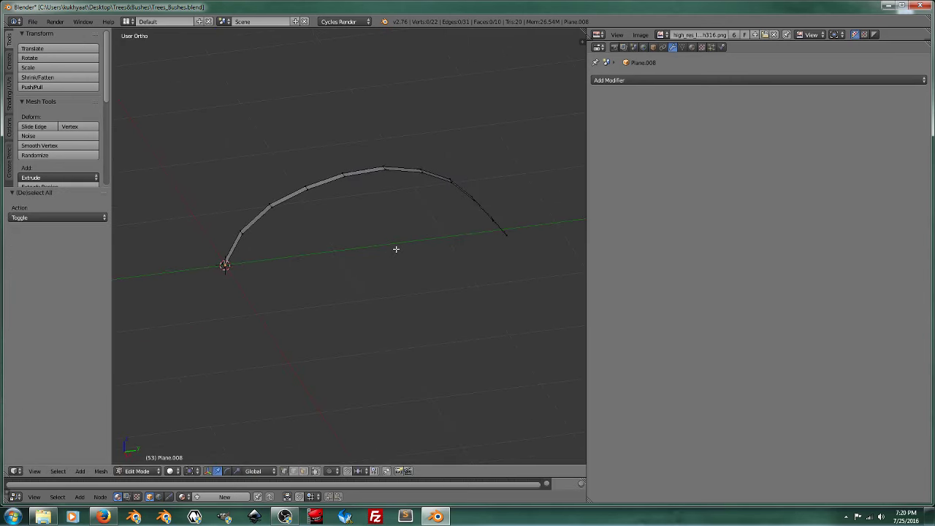
Pivot on the blade's base and tilt the whole blade back about 19° in side view
key(KP_3)
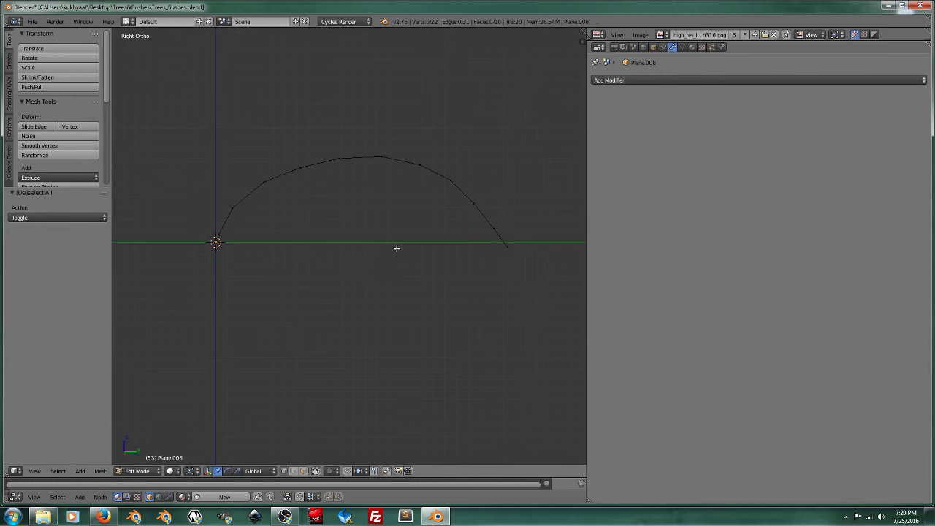
key(a)
key(period)
click(477, 264)
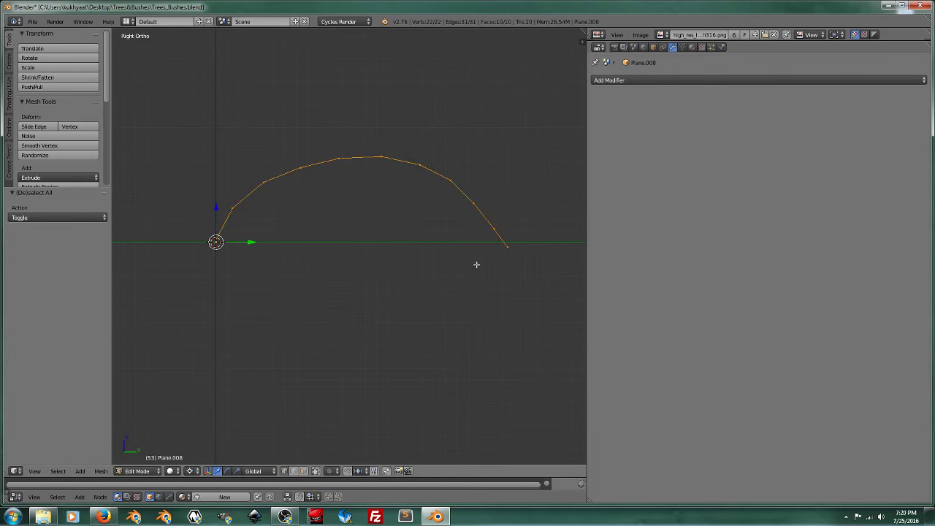
key(r)
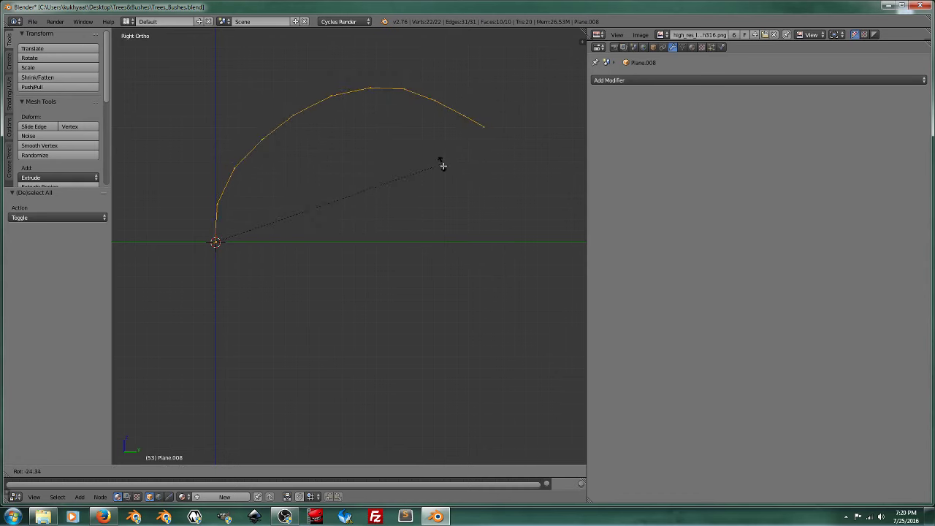
click(447, 185)
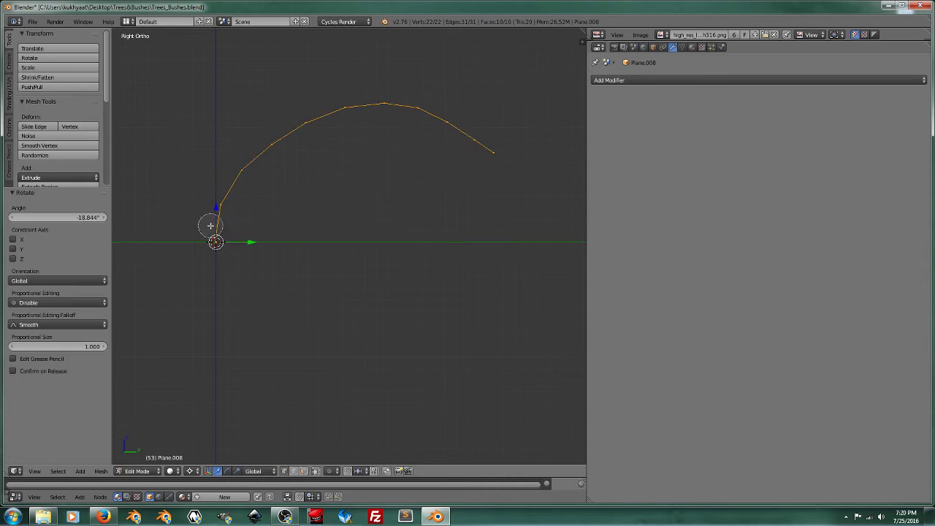
Deselect the base vertices and rotate the upper blade a few degrees at a time
ctrl+shift+drag(209, 224, 227, 256)
key(r)
click(468, 226)
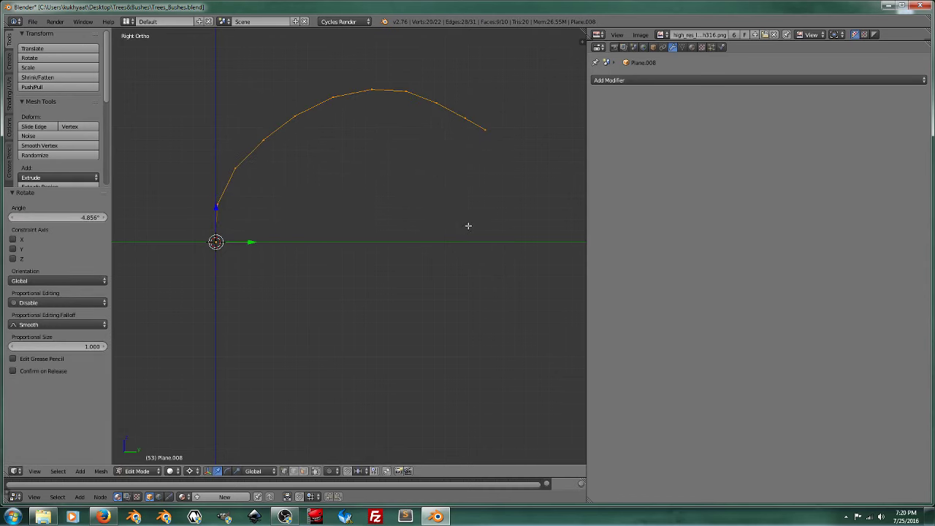
middle_drag(241, 233, 215, 196)
key(r)
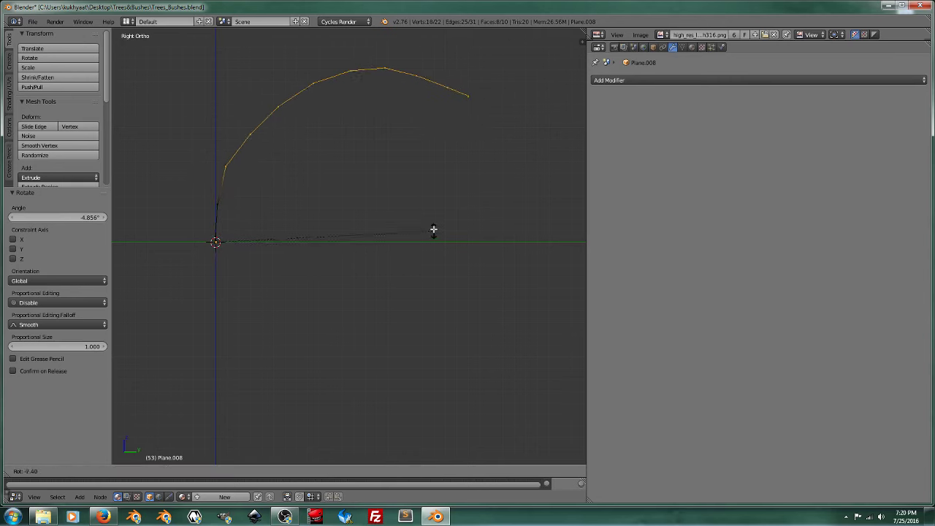
click(432, 221)
shift+middle_drag(427, 212, 436, 266)
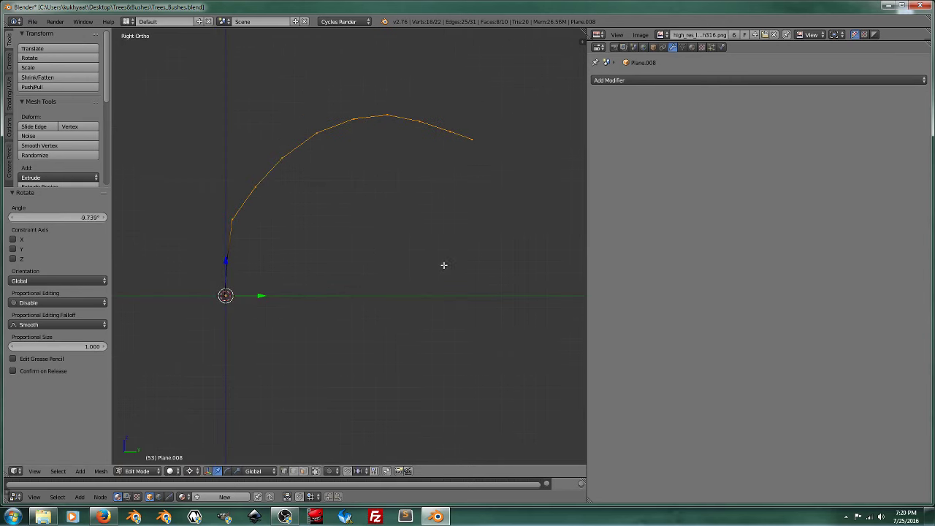
key(r)
click(447, 282)
Keep deselecting lower vertices and rotating the upper part to bend it over
key(c)
key(Escape)
middle_drag(250, 239, 238, 183)
key(r)
click(441, 246)
key(Escape)
key(r)
click(450, 226)
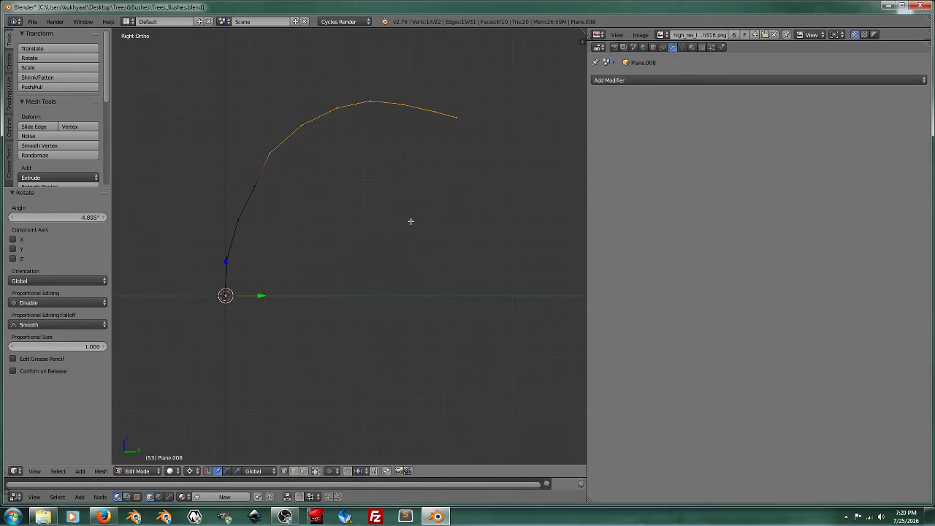
key(c)
middle_drag(310, 178, 249, 142)
key(Escape)
key(r)
click(438, 207)
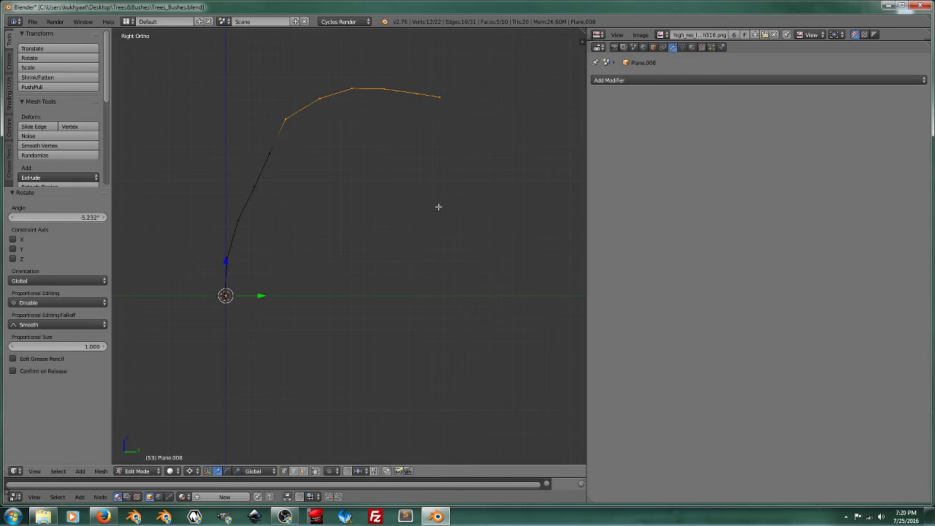
Bend the tip further with several small rotations of the shrinking tip selection
mouse_move(283, 177)
middle_down()
mouse_move(284, 112)
mouse_move(310, 65)
middle_up()
key(Escape)
key(r)
click(433, 174)
key(c)
key(Escape)
key(r)
click(395, 137)
key(c)
key(Escape)
key(r)
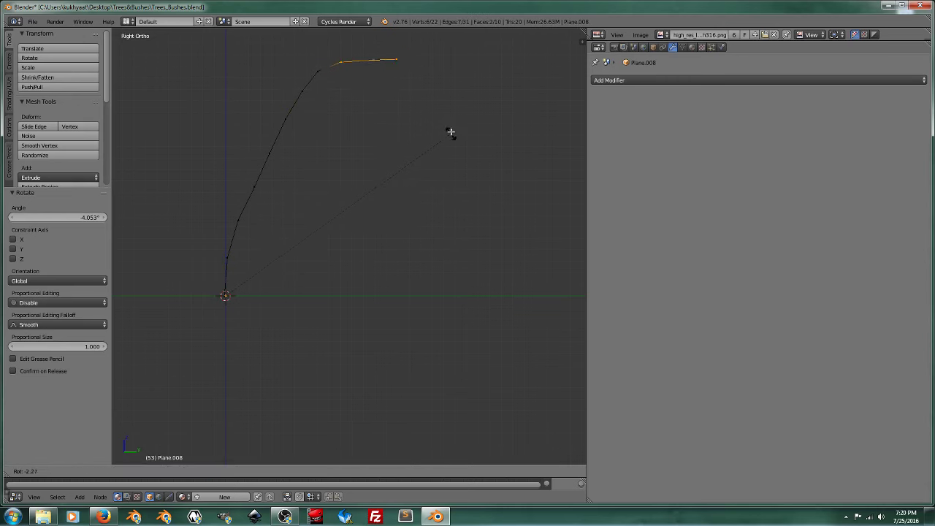
click(418, 127)
middle_drag(354, 95, 377, 96)
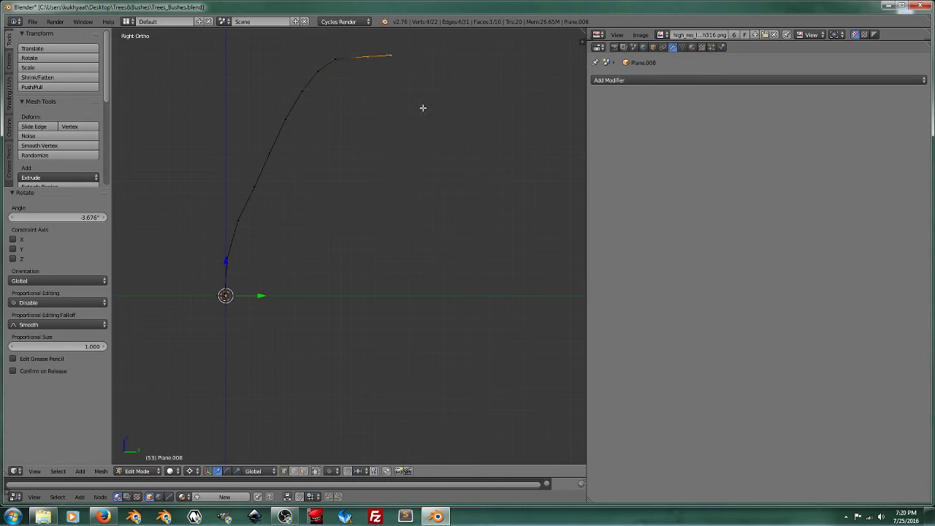
Select the lower section of the curve and nudge it slightly
key(a)
key(c)
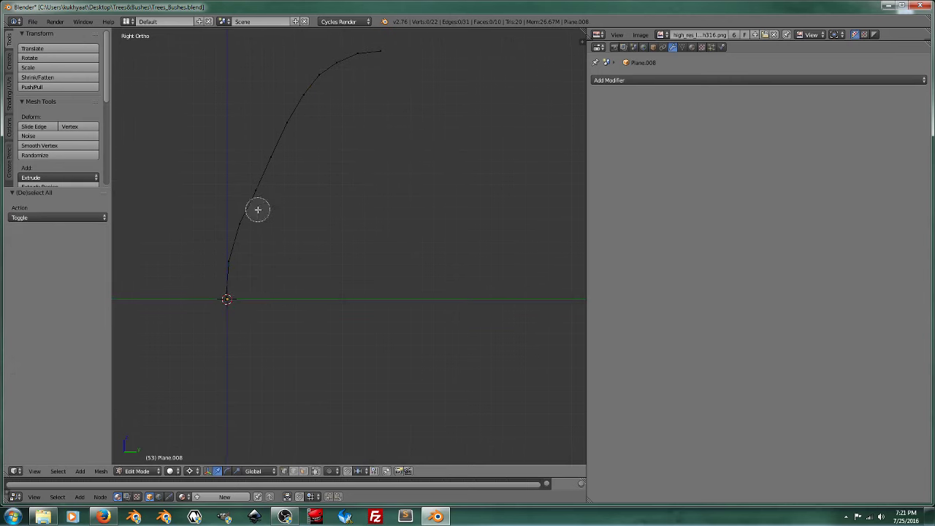
drag(258, 210, 303, 86)
key(Escape)
key(g)
click(432, 201)
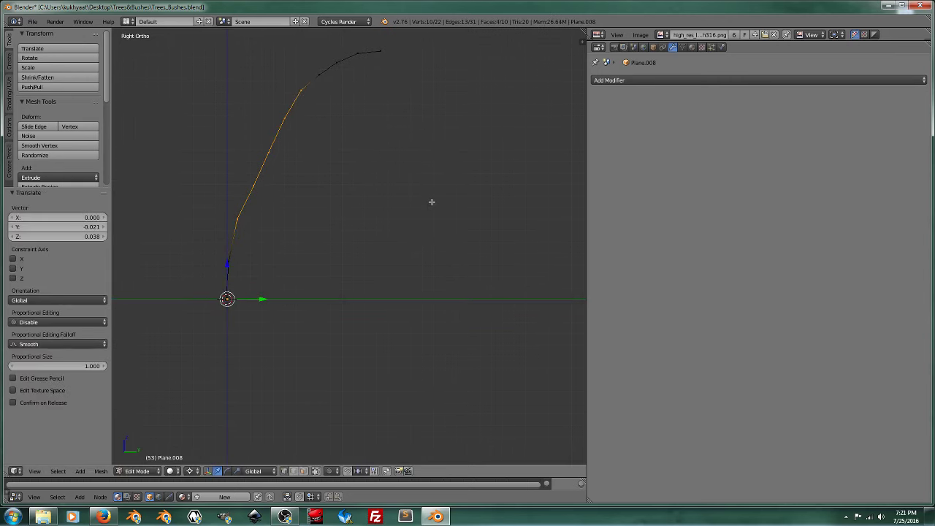
Select the top vertices and raise the blade tip, then orbit to view it in 3D
key(a)
mouse_move(263, 194)
mouse_down()
mouse_move(255, 182)
mouse_move(296, 102)
mouse_up()
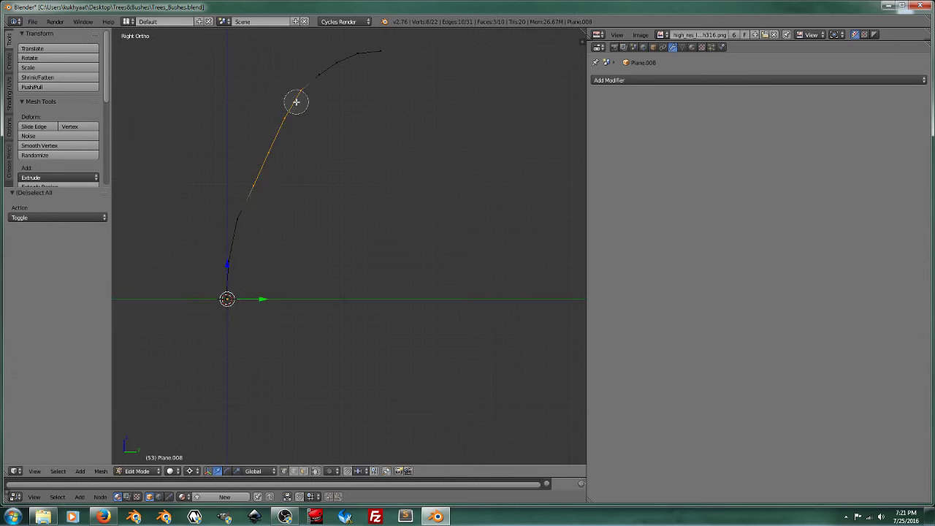
key(ctrl+z)
key(ctrl+z)
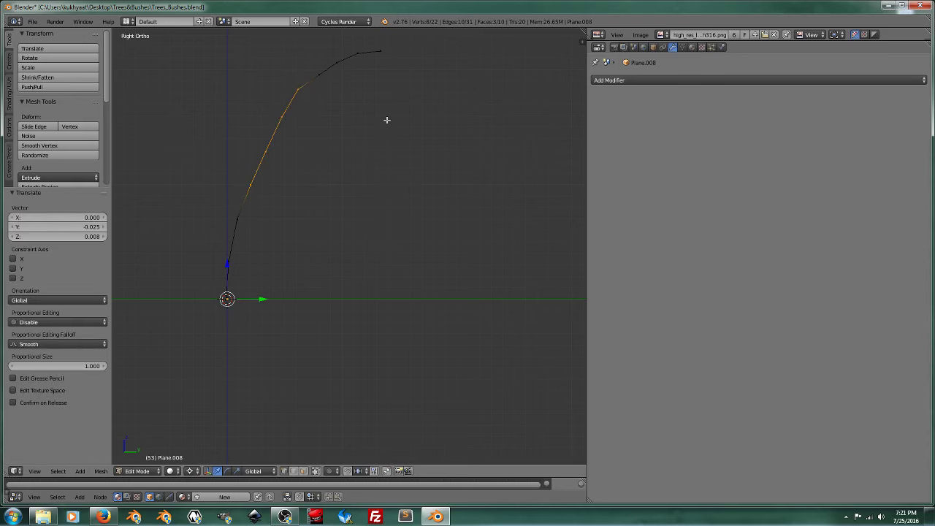
key(ctrl+shift+z)
key(c)
drag(329, 83, 376, 48)
right_click(394, 48)
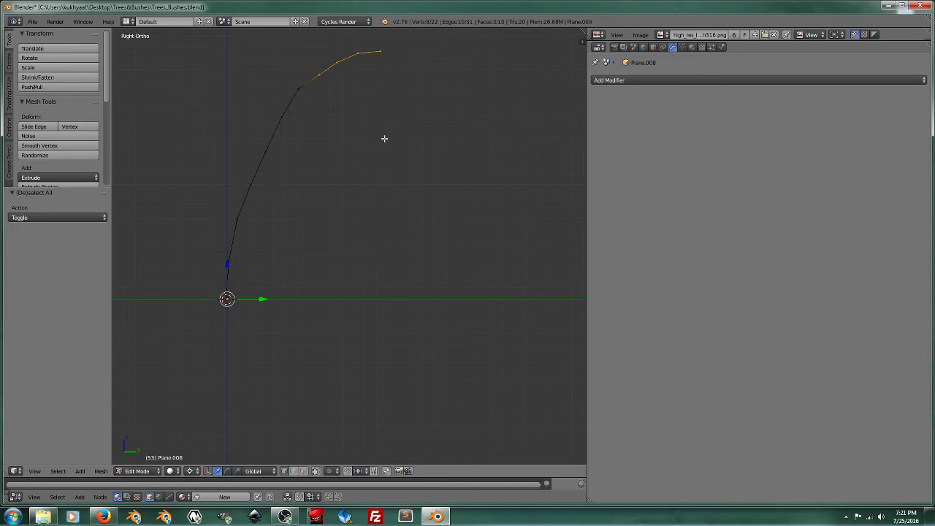
key(g)
click(424, 141)
mouse_move(424, 142)
middle_down()
mouse_move(255, 209)
mouse_move(295, 217)
middle_up()
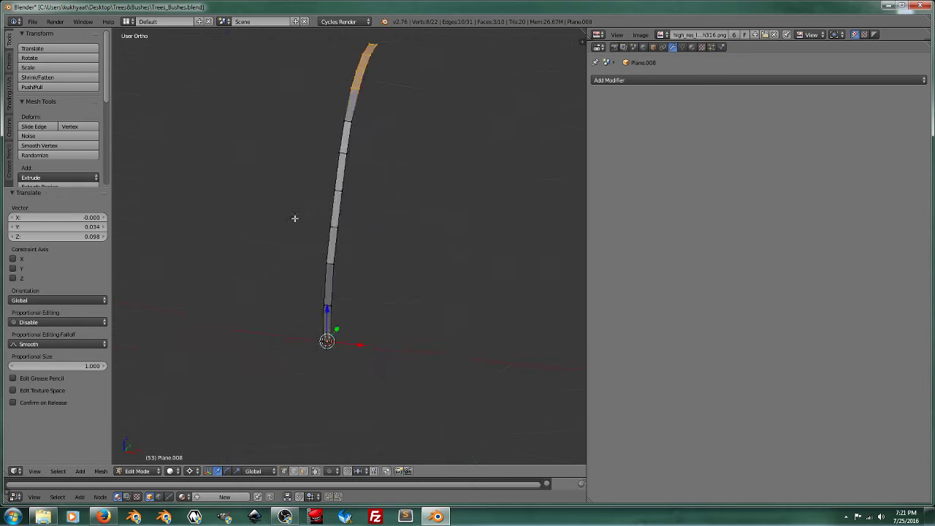
Return to Edit Mode on the blade and widen the first selected edge
key(Tab)
click(414, 159)
key(Tab)
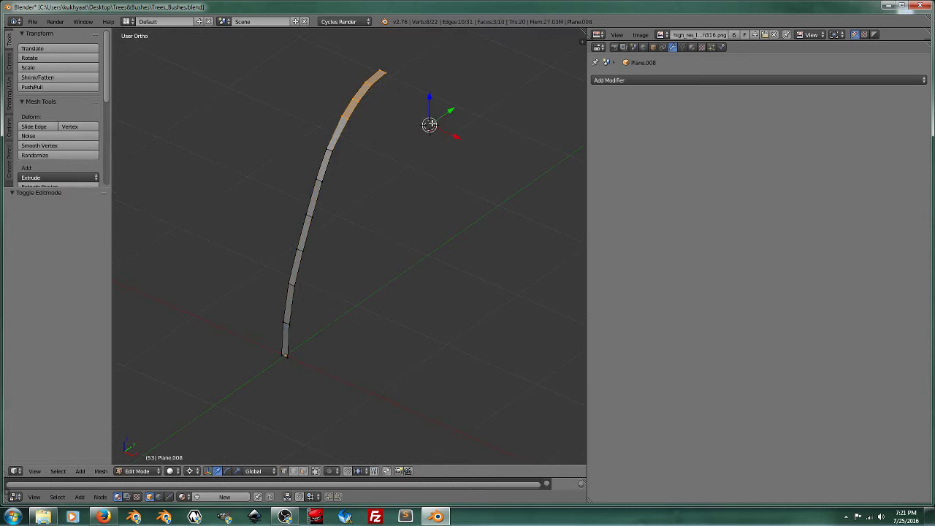
mouse_move(378, 129)
middle_down()
mouse_move(363, 163)
mouse_move(337, 133)
middle_up()
shift+middle_drag(410, 126, 384, 177)
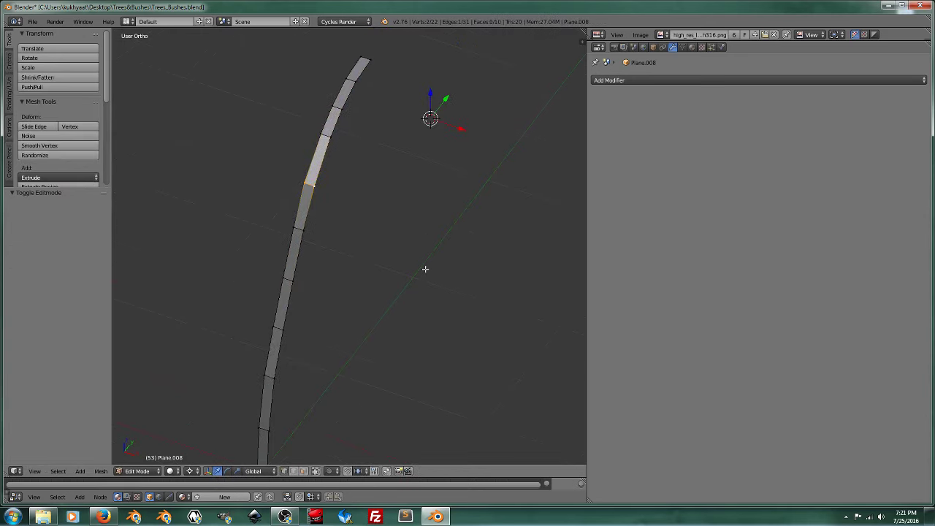
middle_drag(434, 251, 414, 217)
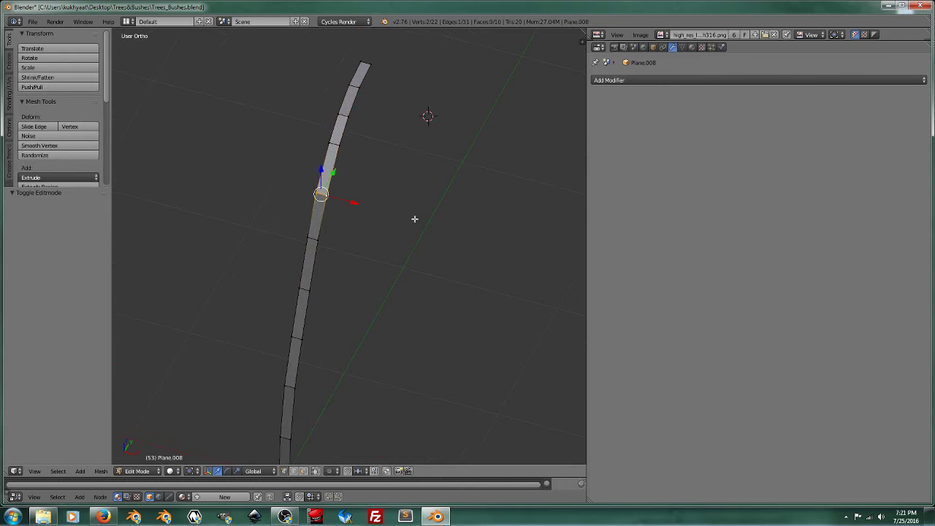
key(s)
click(442, 242)
Widen the upper edges of the strip and narrow the tip edge to 0.404
ctrl+right_click(331, 139)
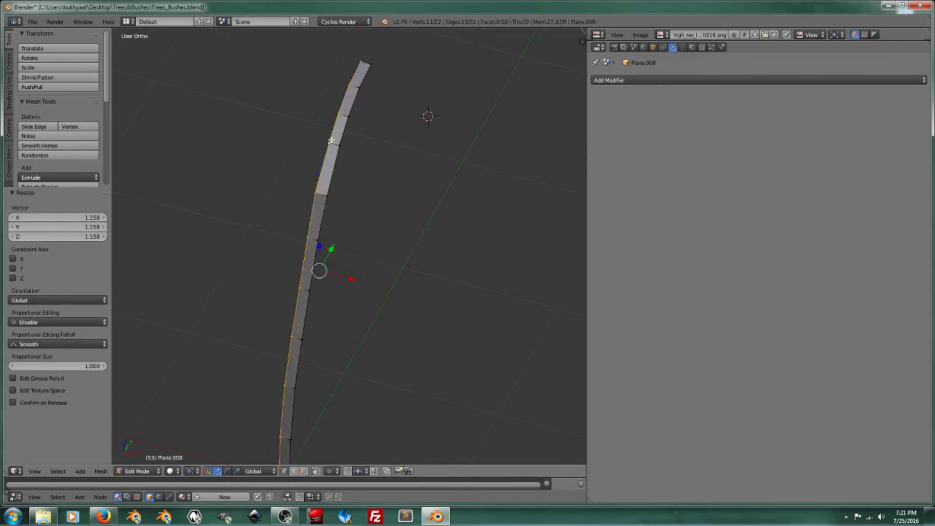
right_click(345, 163)
key(s)
click(403, 192)
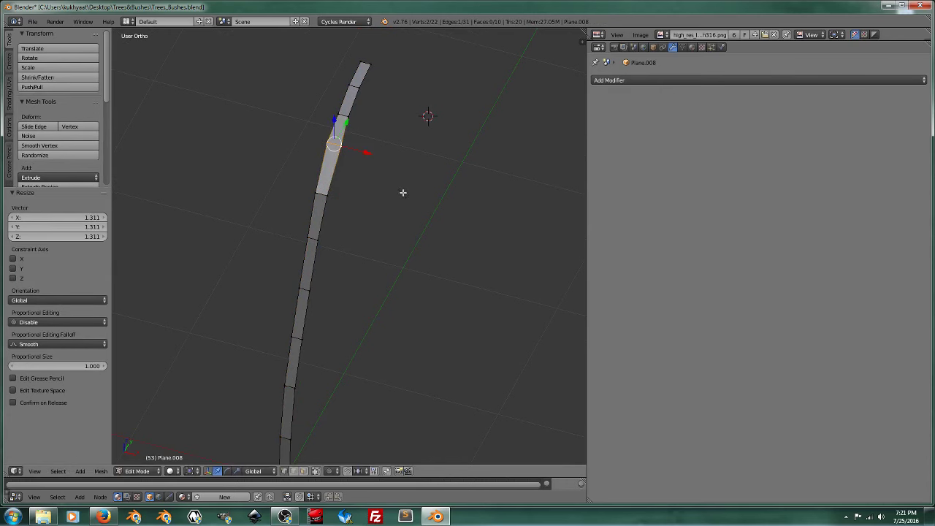
key(s)
click(405, 150)
ctrl+right_click(357, 89)
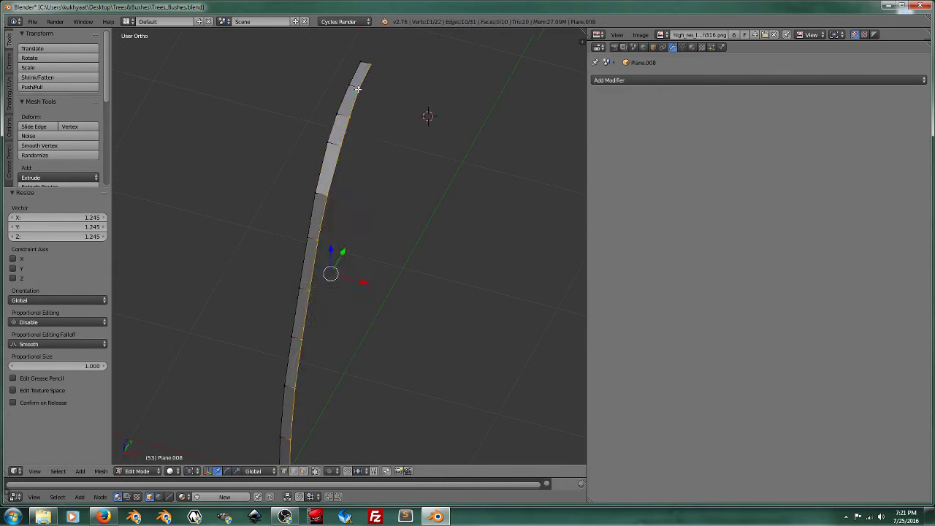
right_click(359, 86)
key(s)
click(416, 120)
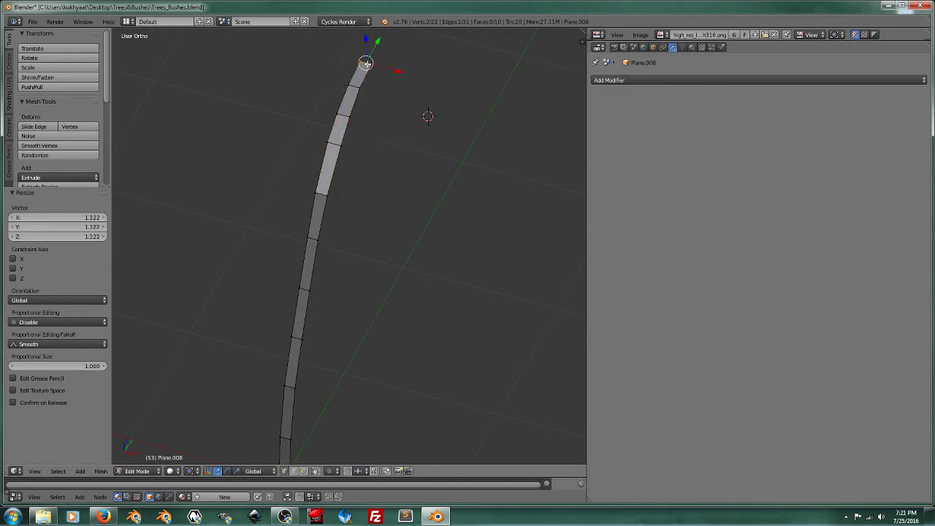
key(s)
click(405, 92)
Widen the middle and lower stem edges to 1.258, 1.265 and 1.472
alt+right_click(318, 237)
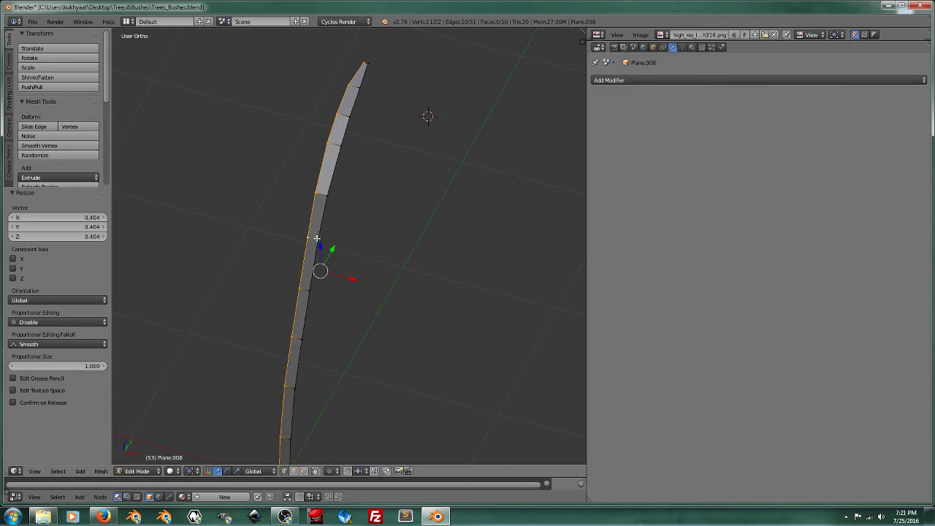
right_click(317, 239)
key(s)
click(435, 278)
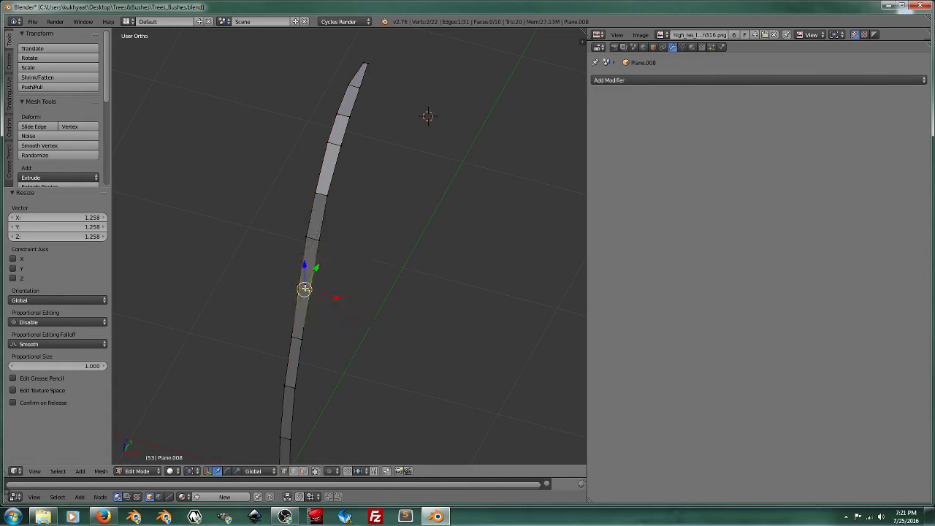
key(s)
click(402, 313)
shift+middle_drag(402, 313, 378, 271)
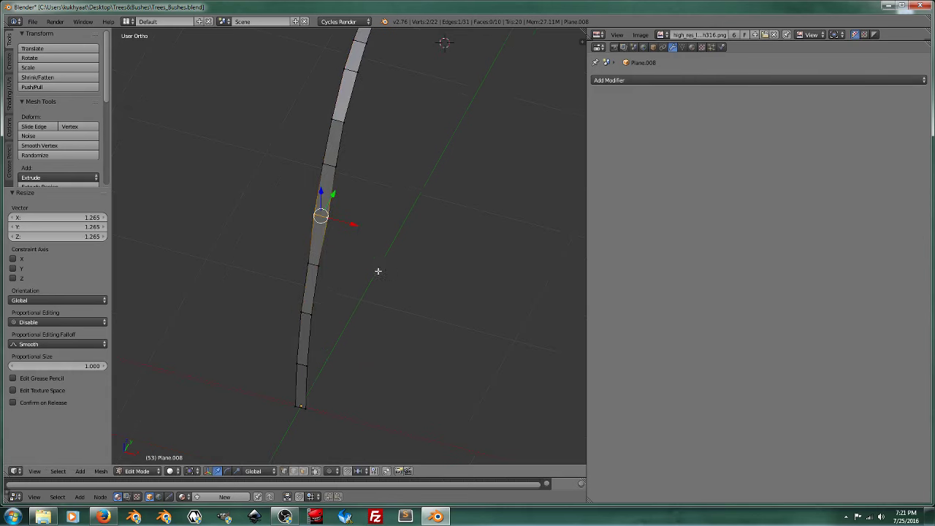
alt+right_click(315, 257)
key(s)
click(365, 299)
key(s)
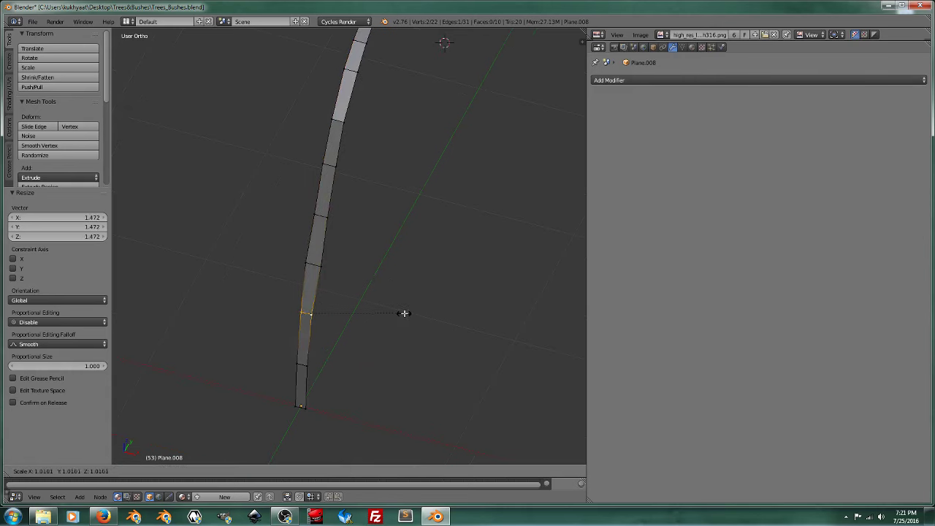
click(402, 313)
Narrow the stem's bottom edge to 0.483, pinch the base to 0.314, and return to Object Mode
alt+right_click(297, 366)
alt+right_click(305, 361)
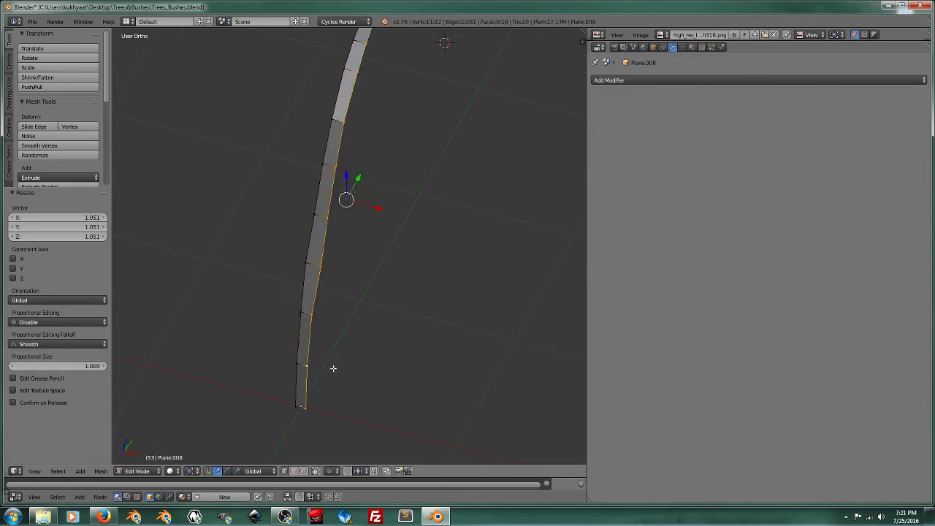
right_click(302, 363)
key(s)
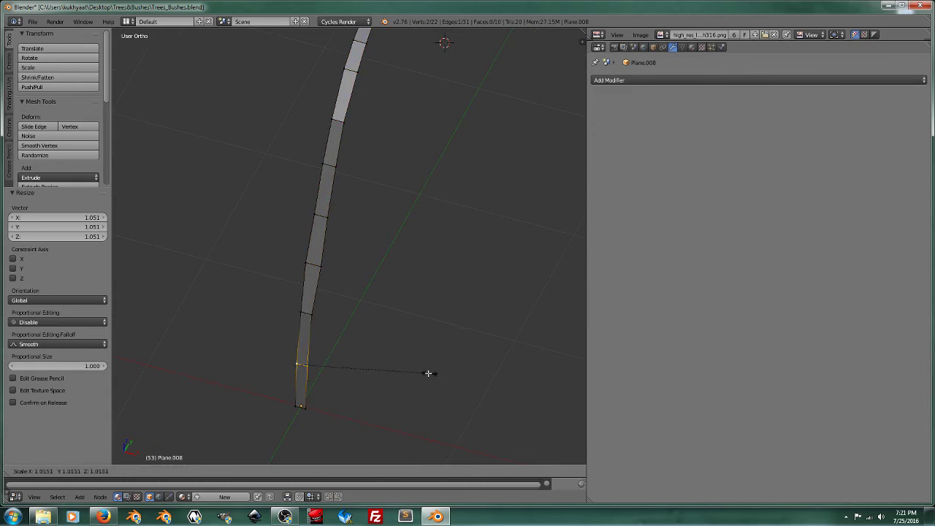
click(351, 368)
alt+right_click(296, 407)
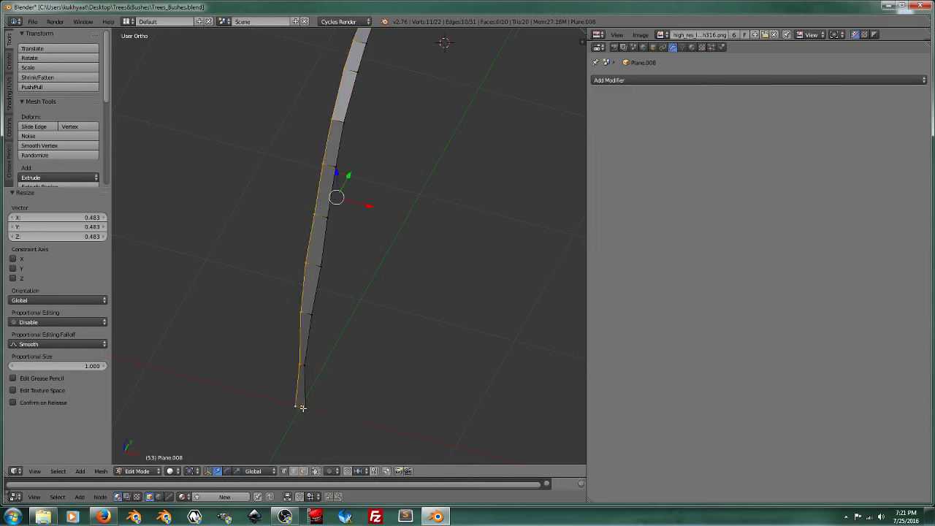
key(s)
click(330, 396)
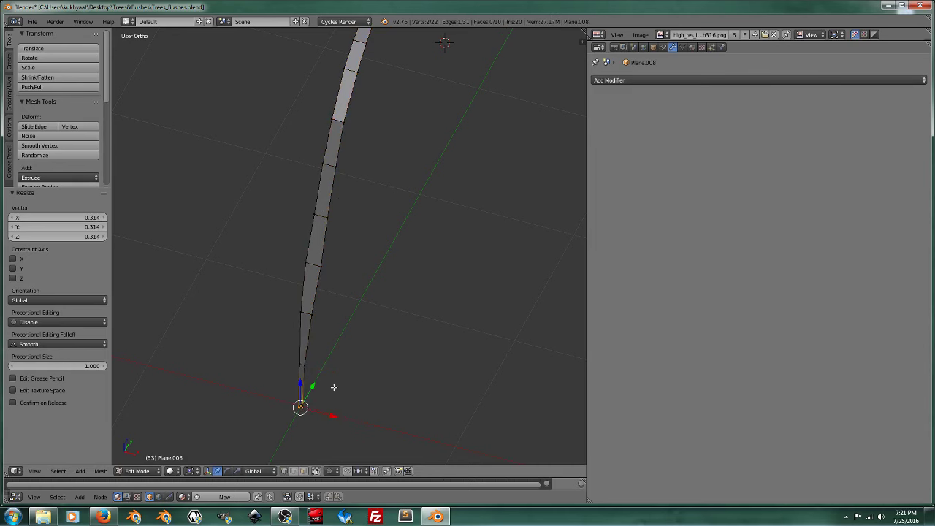
mouse_move(330, 396)
middle_down()
mouse_move(351, 278)
mouse_move(380, 255)
mouse_move(416, 271)
mouse_move(449, 306)
mouse_move(445, 275)
mouse_move(463, 239)
mouse_move(453, 249)
middle_up()
key(Tab)
click(368, 254)
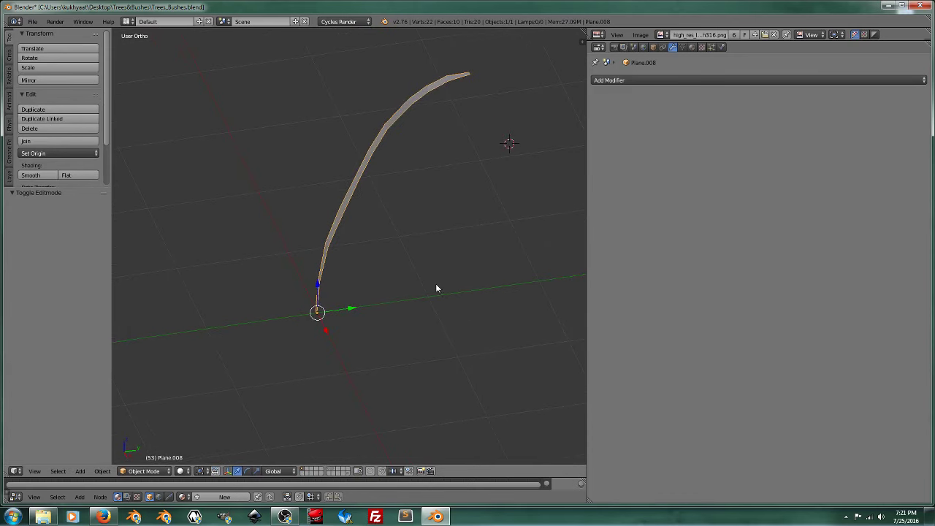
Add a plain axes empty and snap it to the 3D cursor at the world origin
key(shift+a)
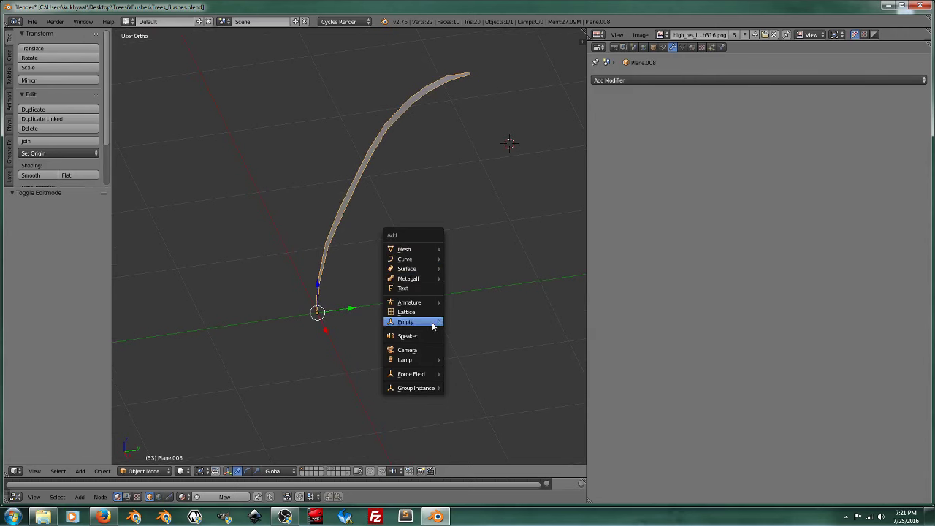
click(457, 322)
mouse_move(456, 322)
middle_down()
mouse_move(451, 301)
mouse_move(463, 276)
middle_up()
key(shift+s)
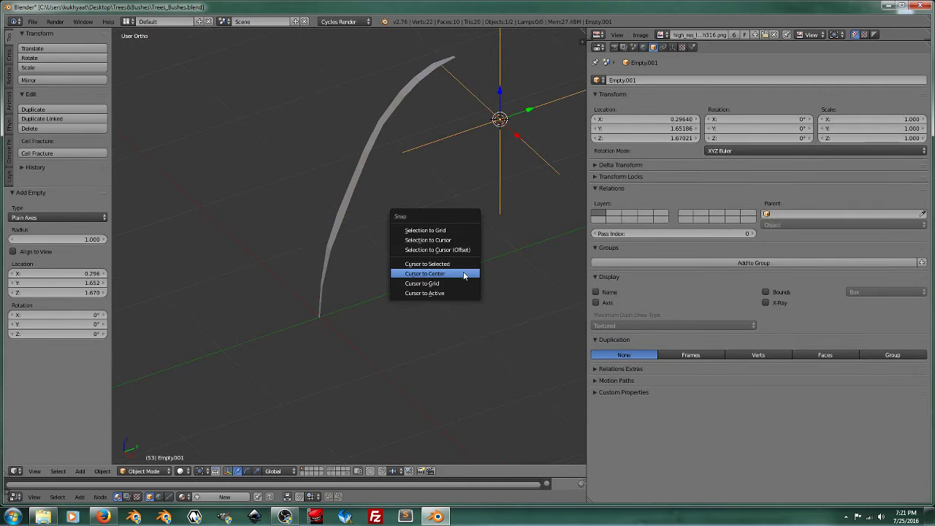
click(464, 274)
key(shift+s)
click(460, 231)
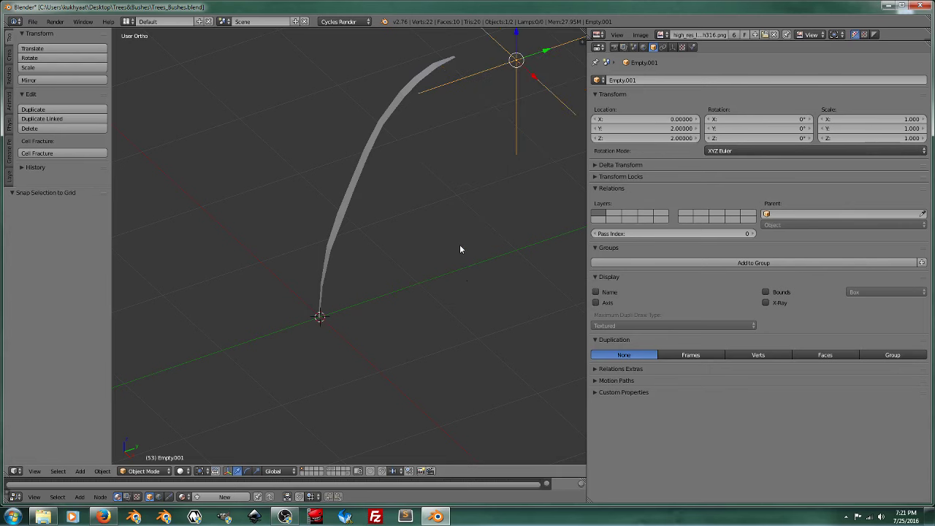
key(space)
key(shift+s)
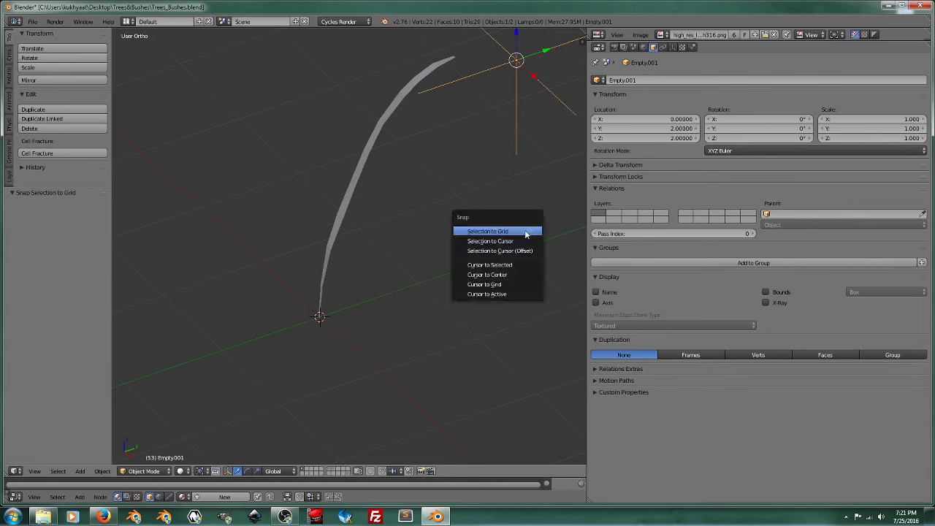
click(522, 241)
Add an Array modifier to the grass blade and turn off its Relative Offset
right_click(358, 181)
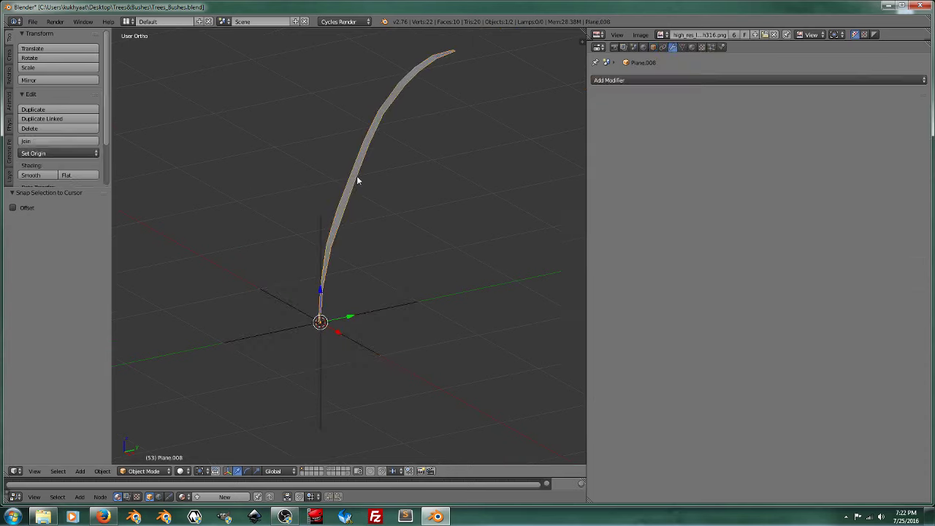
scroll(358, 181, up, 1)
click(682, 81)
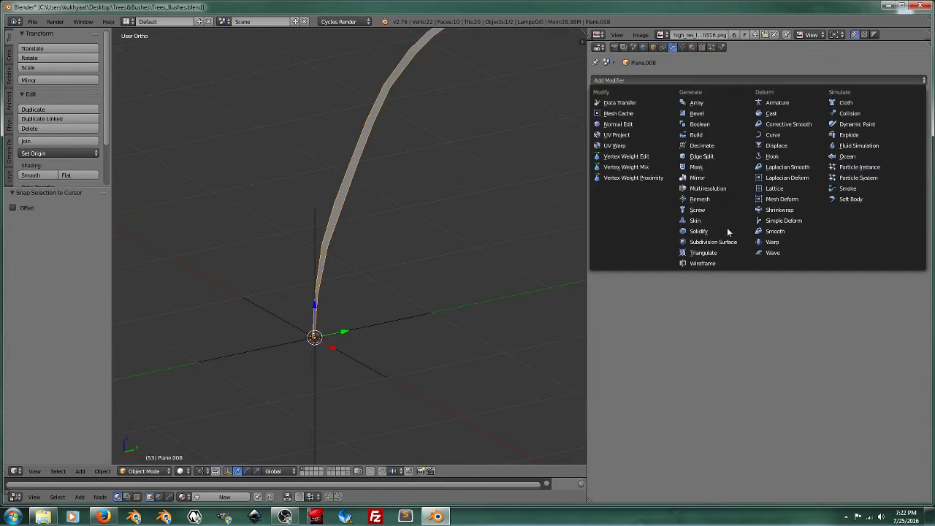
click(696, 102)
middle_drag(442, 260, 425, 287)
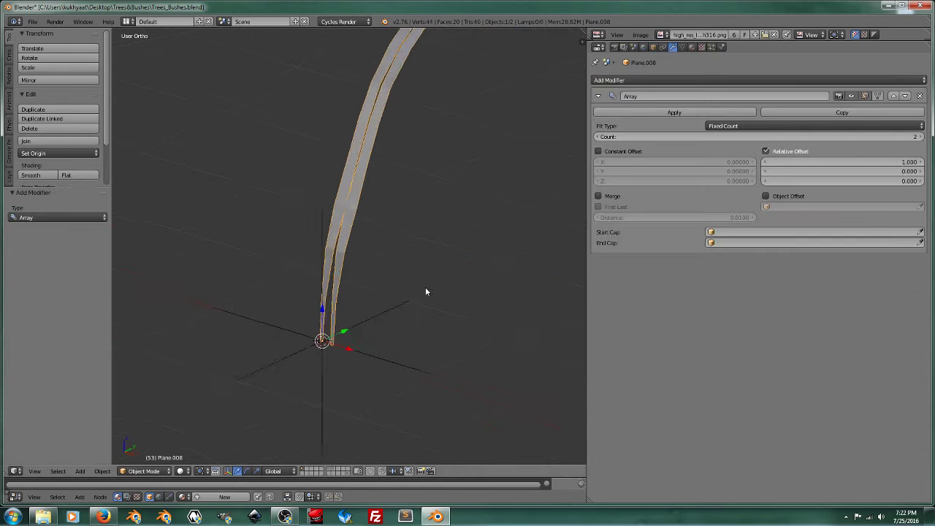
click(766, 151)
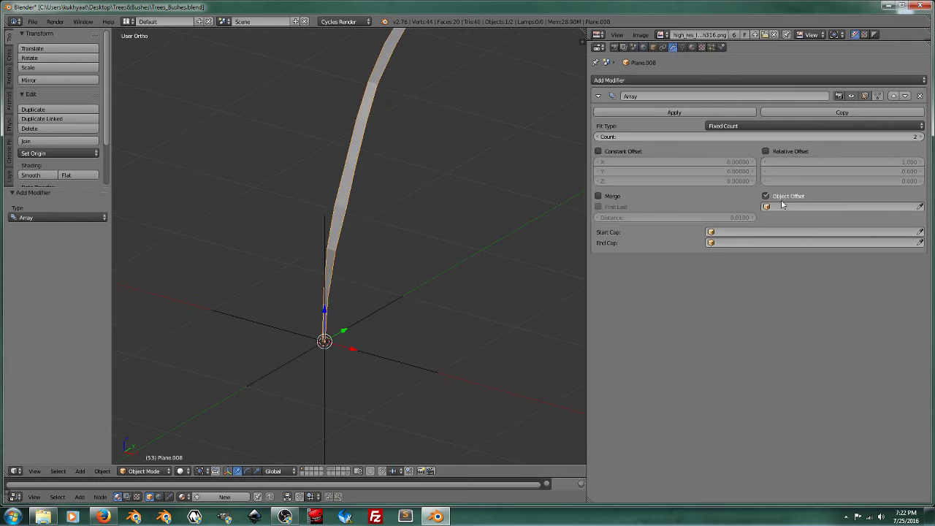
click(782, 206)
Set Empty.001 as the array's Object Offset object
right_click(416, 359)
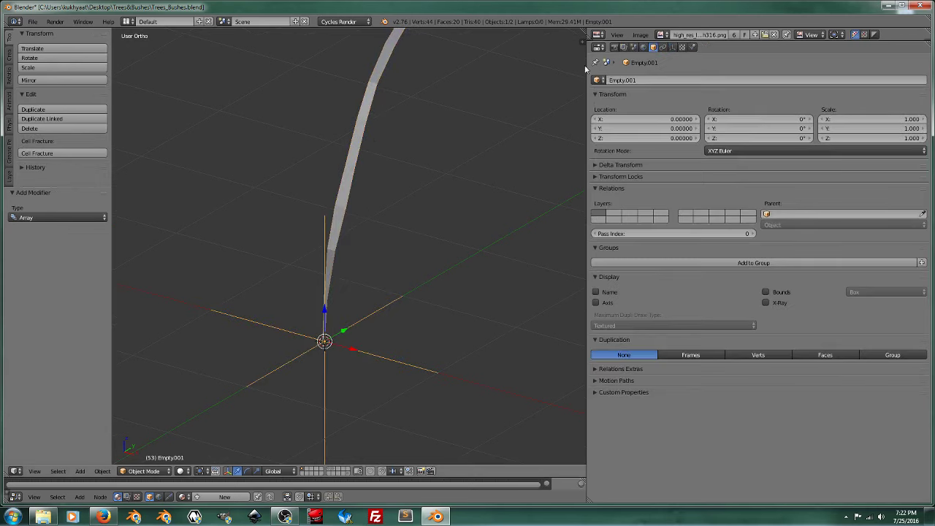
key(n)
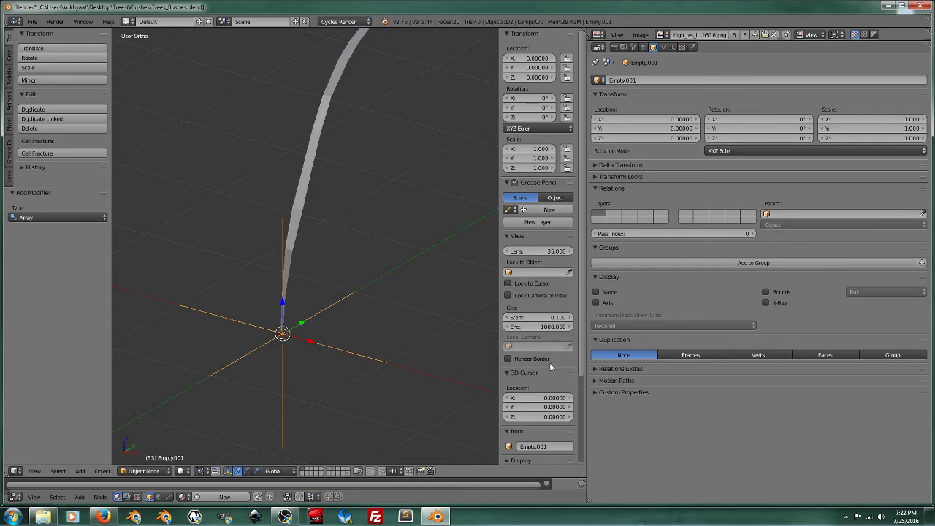
key(n)
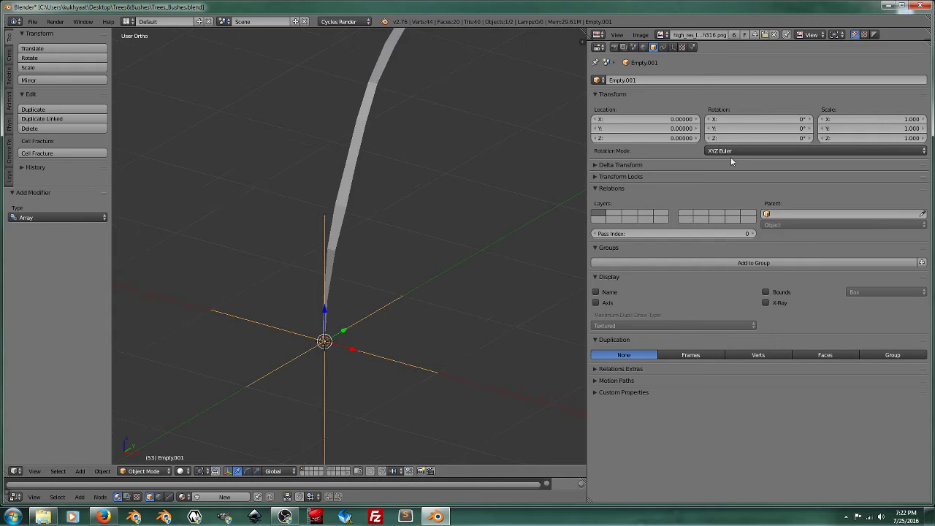
key(ctrl+z)
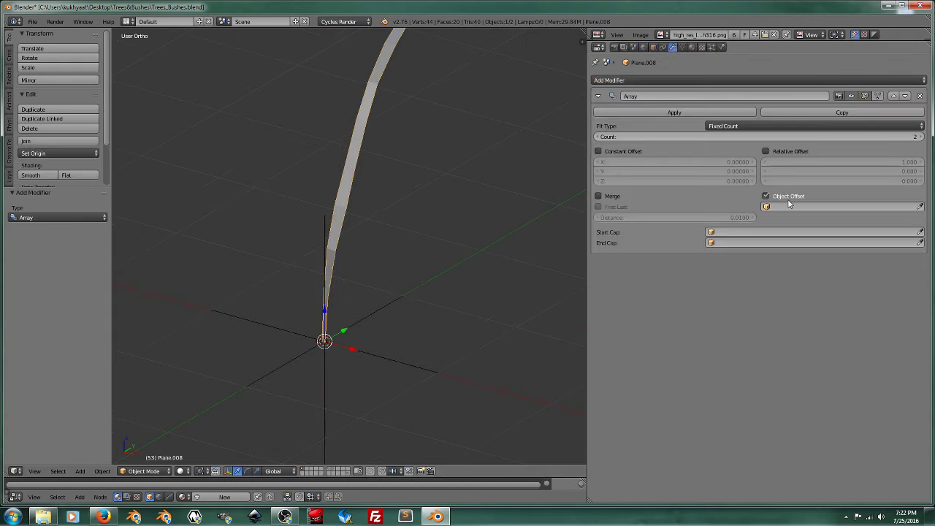
click(789, 205)
click(775, 231)
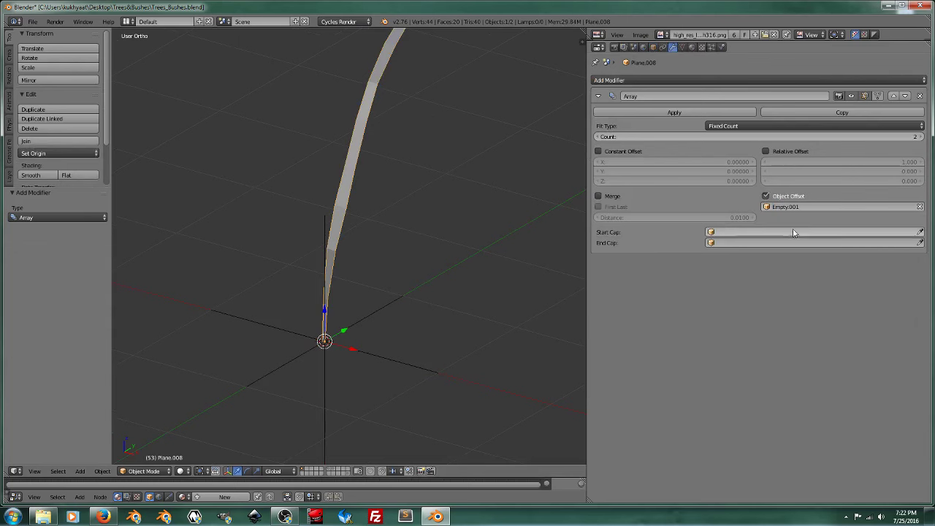
mouse_move(508, 228)
middle_down()
mouse_move(460, 238)
mouse_move(450, 255)
mouse_move(562, 219)
middle_up()
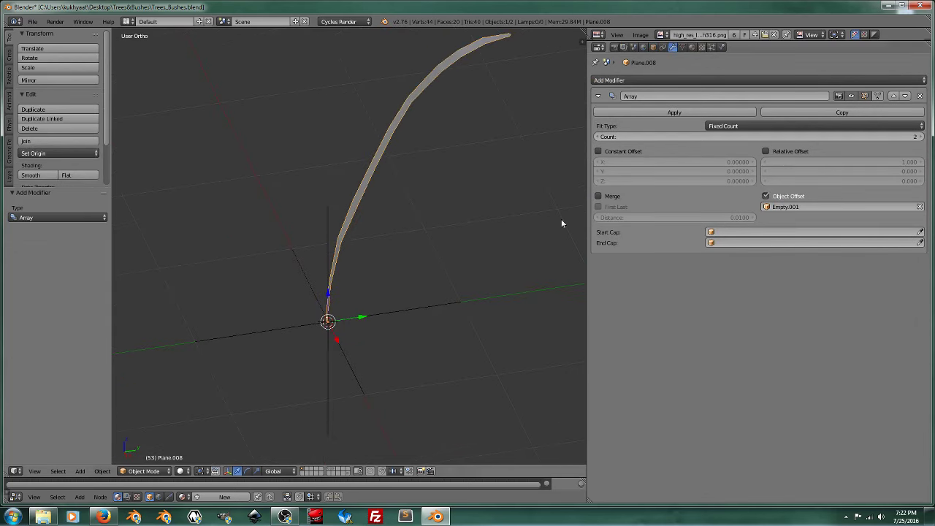
Raise the array count to 17 and rotate Empty.001 around Z to fan out the leaves
click(923, 138)
click(923, 138)
click(923, 137)
click(923, 138)
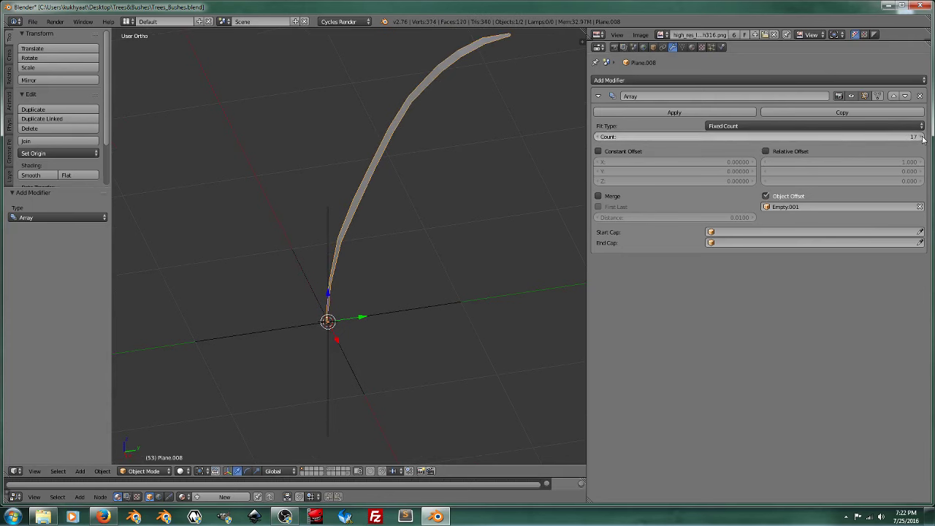
right_click(472, 314)
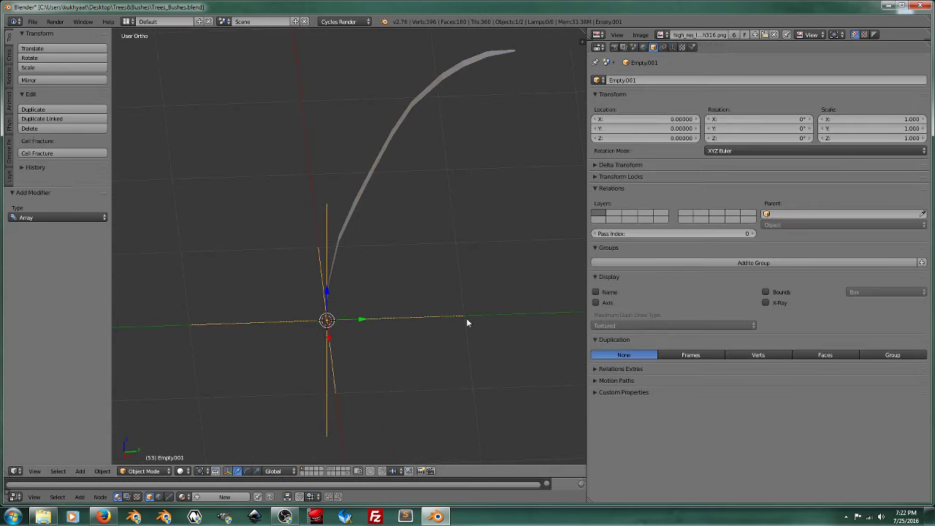
key(r)
key(z)
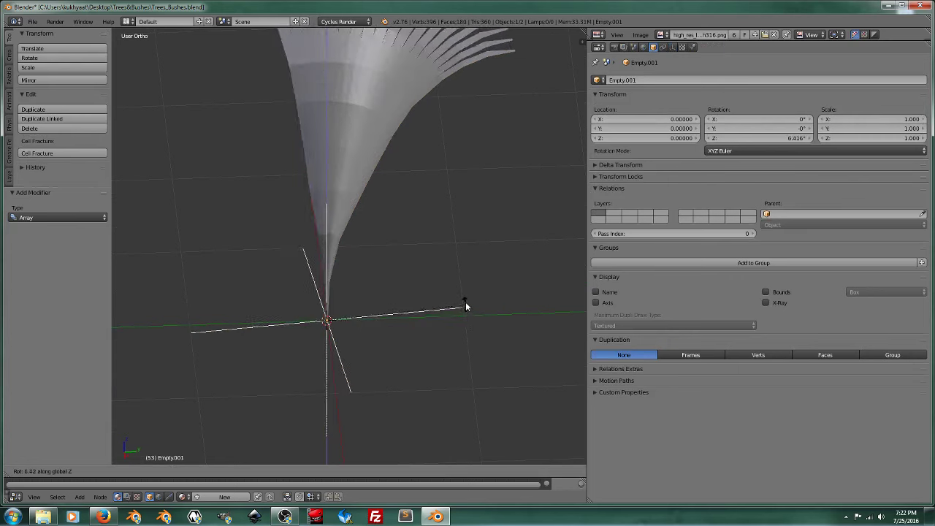
click(463, 269)
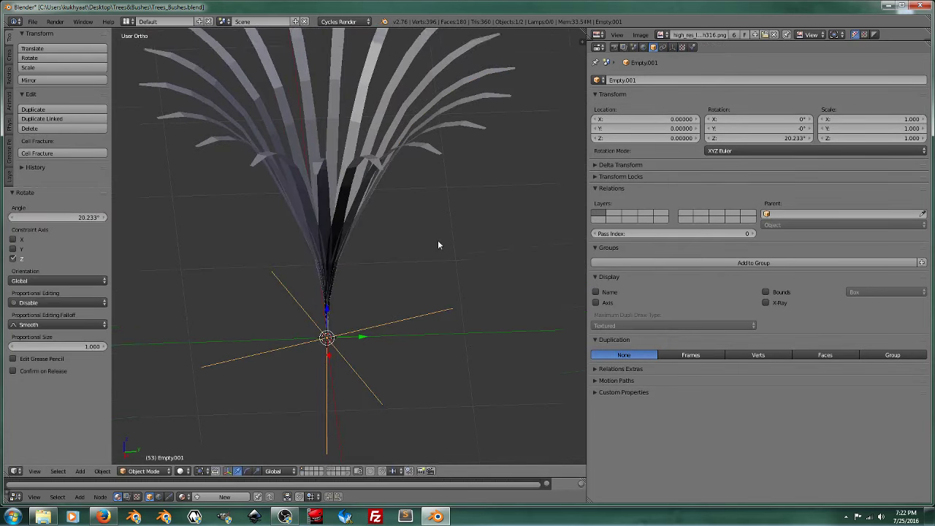
Raise Empty.001 along Z, scale it to 0.989, and twist it further around Z
mouse_move(438, 240)
middle_down()
mouse_move(441, 282)
mouse_move(332, 316)
middle_up()
key(g)
key(z)
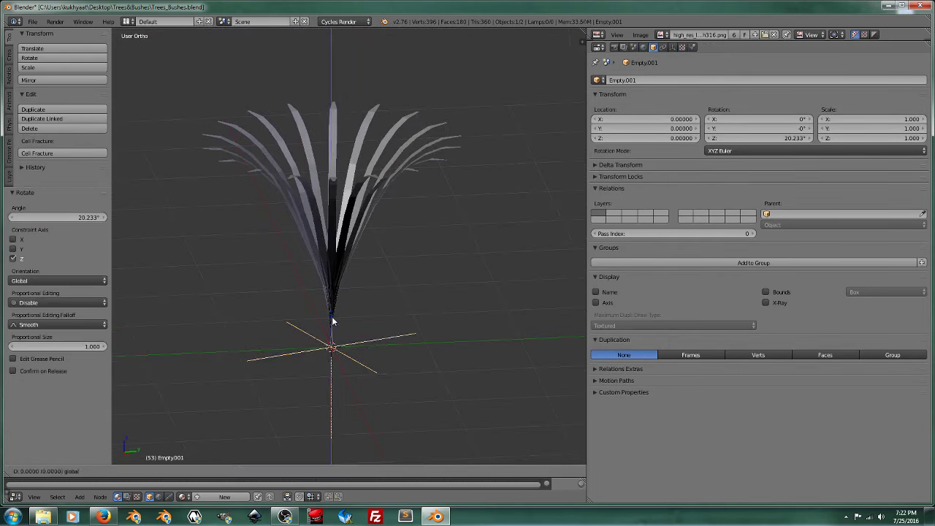
click(333, 315)
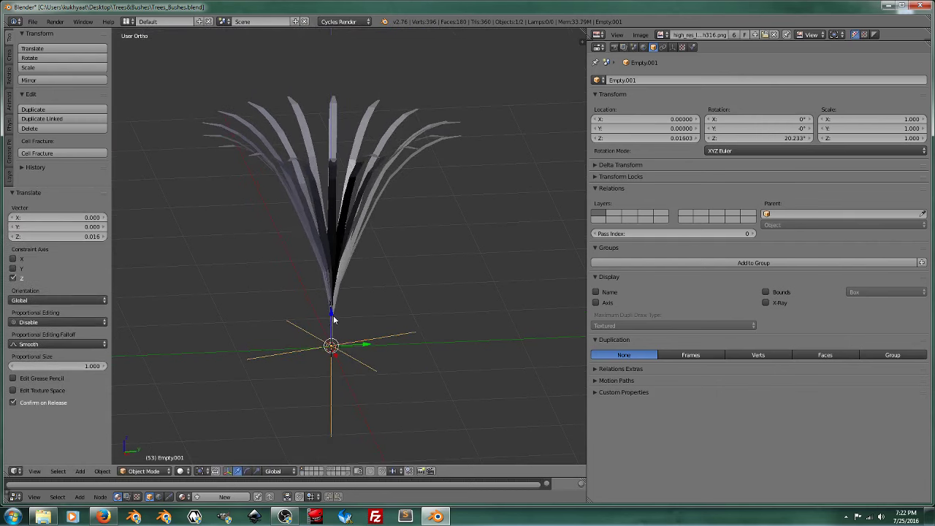
key(s)
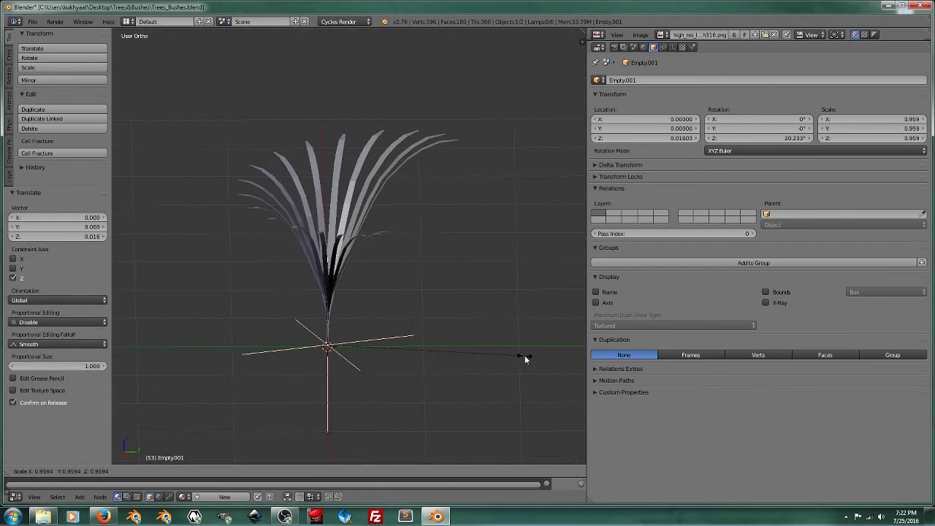
click(531, 363)
key(r)
key(z)
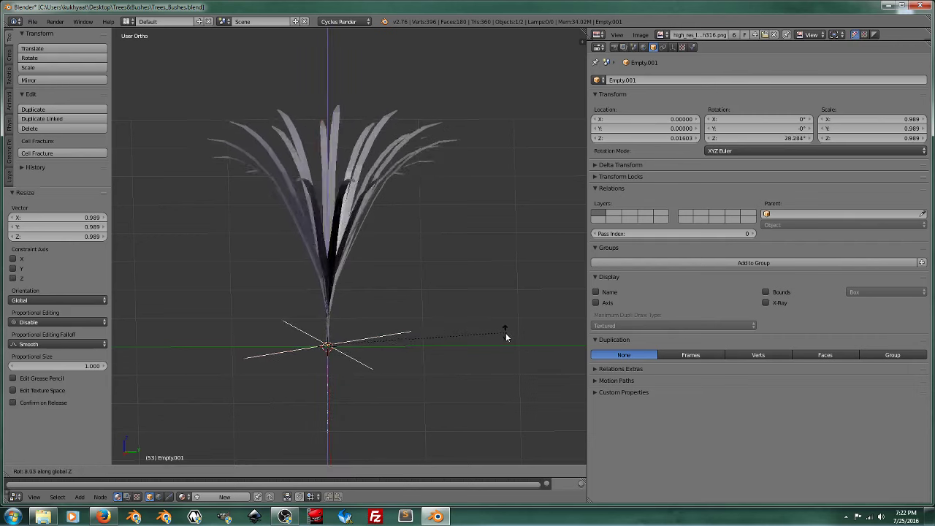
click(506, 335)
Lift Empty.001 higher along Z and rotate it again around Z
mouse_move(506, 336)
middle_down()
mouse_move(379, 306)
mouse_move(452, 312)
mouse_move(479, 358)
mouse_move(437, 302)
middle_up()
scroll(379, 312, up, 3)
scroll(480, 358, down, 3)
drag(339, 306, 339, 293)
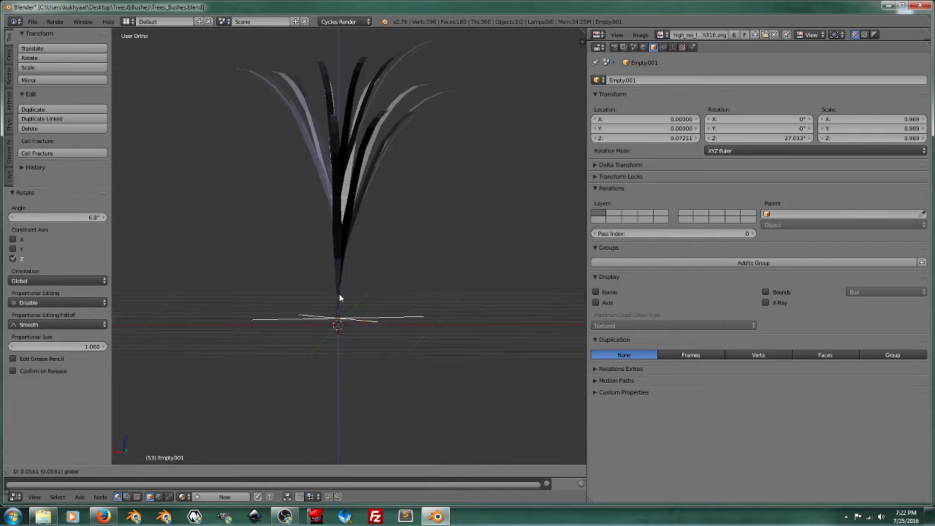
middle_drag(339, 293, 428, 338)
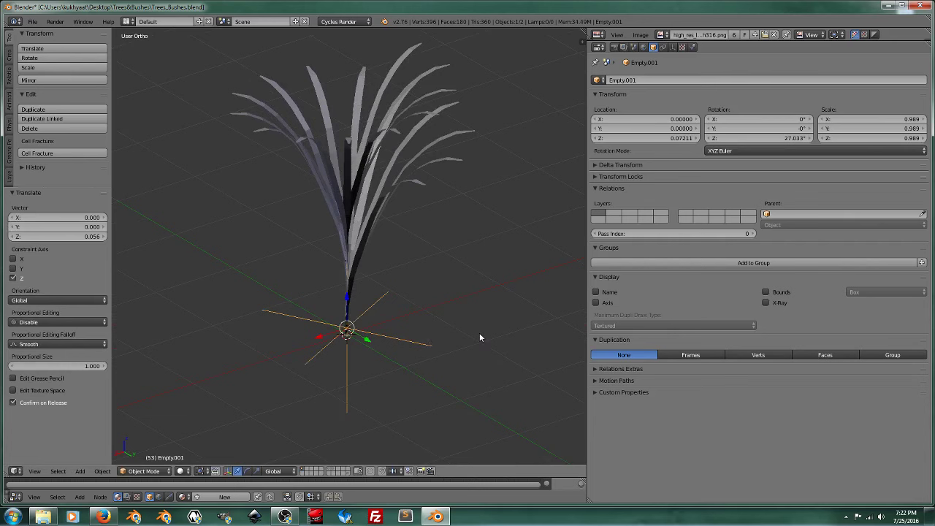
key(r)
key(z)
click(482, 300)
Reduce the leaves' twist with another Z rotation and compare against the reference plant image in Firefox
mouse_move(482, 300)
middle_down()
mouse_move(378, 255)
mouse_move(431, 260)
middle_up()
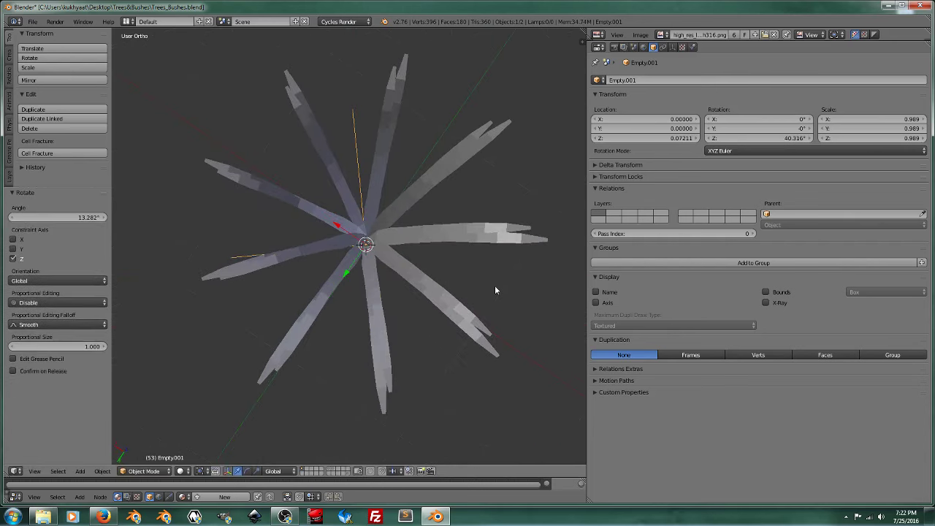
key(r)
key(z)
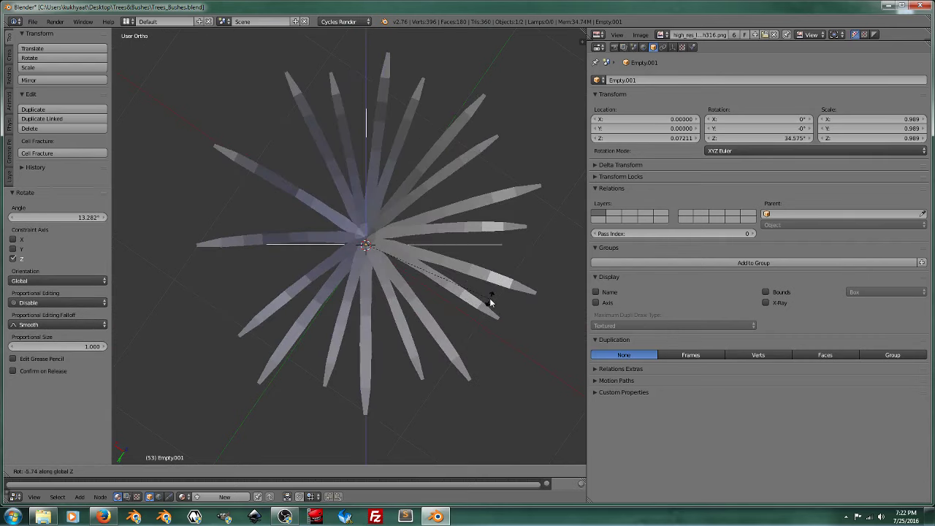
click(491, 300)
mouse_move(491, 300)
middle_down()
mouse_move(412, 269)
mouse_move(438, 234)
mouse_move(431, 215)
mouse_move(367, 268)
mouse_move(383, 255)
mouse_move(422, 298)
mouse_move(354, 288)
middle_up()
scroll(425, 250, down, 3)
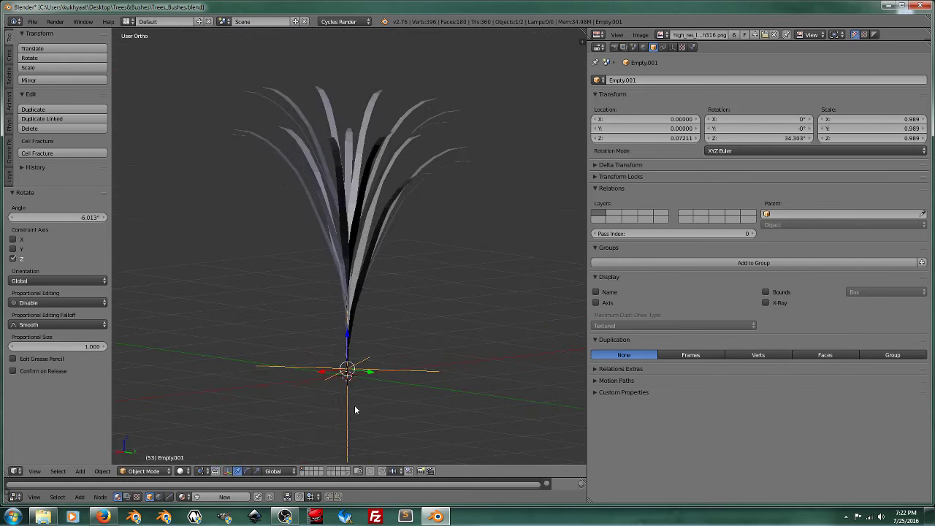
click(109, 518)
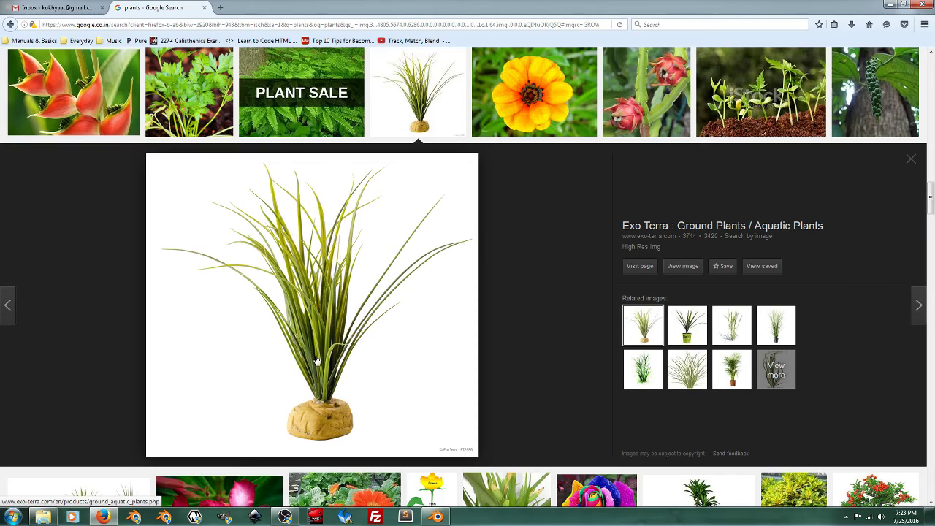
click(890, 4)
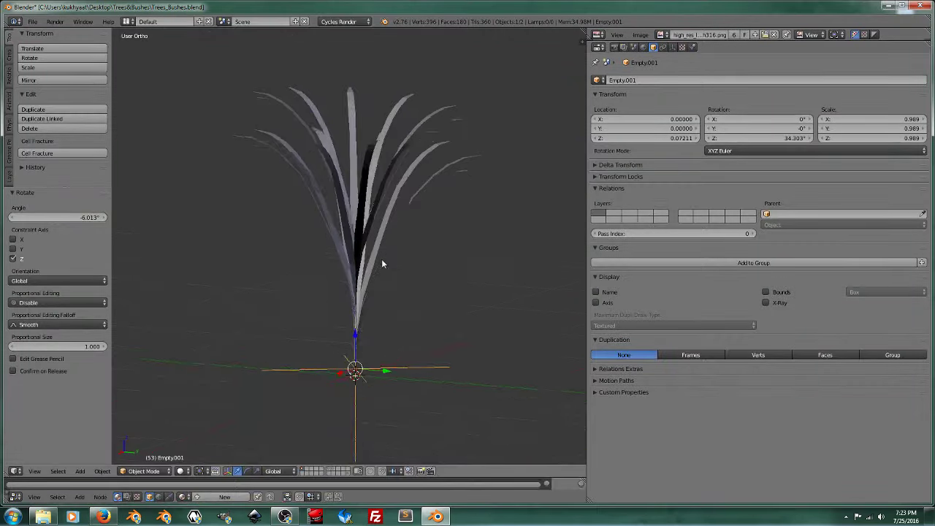
Apply the leaf bush's array so the copies become real geometry, then enter Edit Mode
scroll(417, 253, up, 2)
mouse_move(416, 258)
middle_down()
mouse_move(402, 272)
mouse_move(369, 258)
mouse_move(393, 272)
mouse_move(384, 280)
mouse_move(423, 220)
middle_up()
right_click(424, 163)
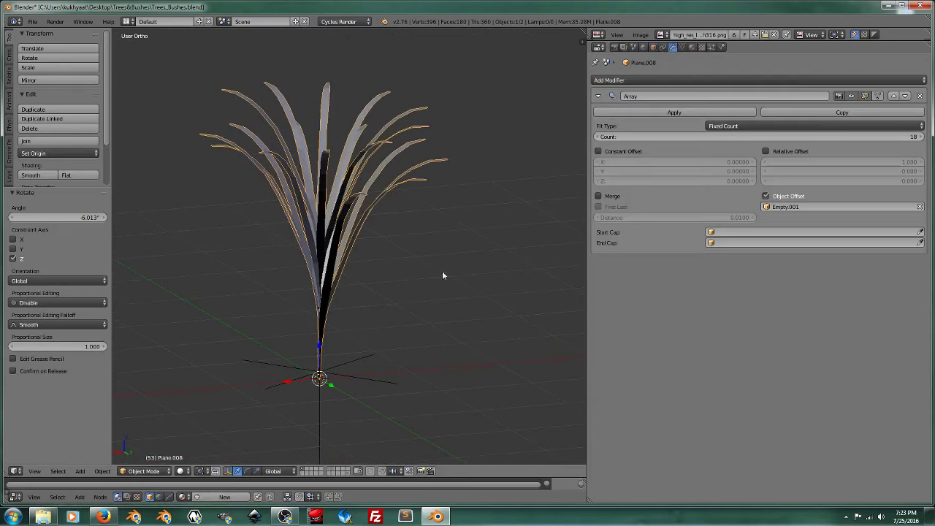
click(712, 110)
key(Tab)
click(402, 277)
Select a right-hand leaf in front view and set the rotation pivot to the 3D cursor at the base
scroll(402, 278, up, 3)
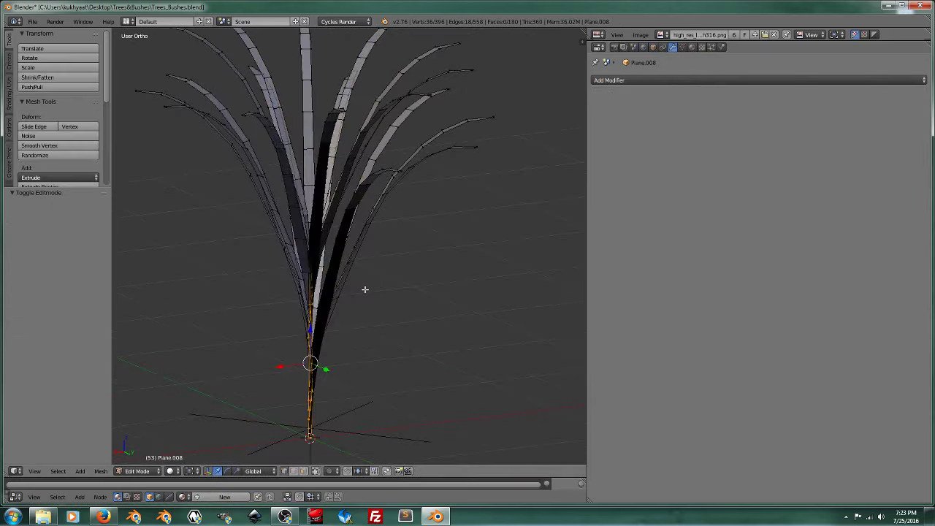
mouse_move(410, 193)
middle_down()
mouse_move(432, 190)
mouse_move(485, 131)
middle_up()
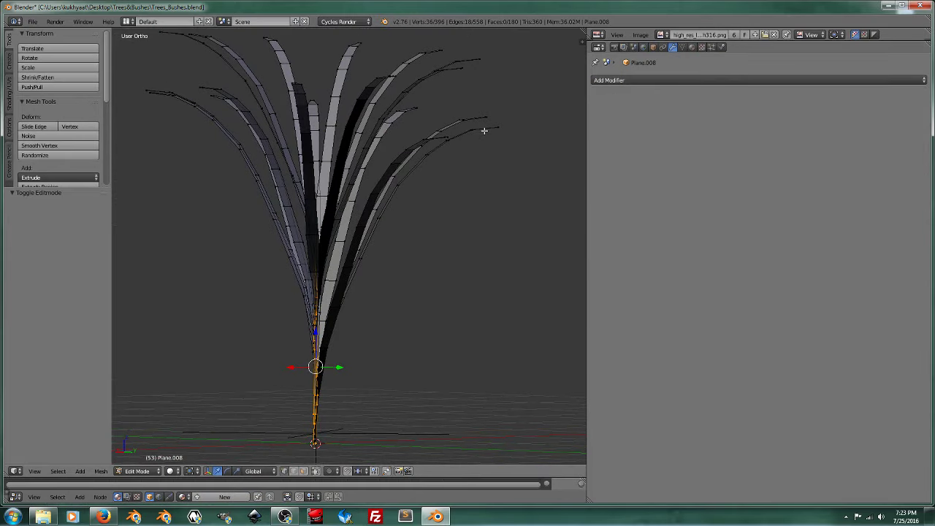
key(l)
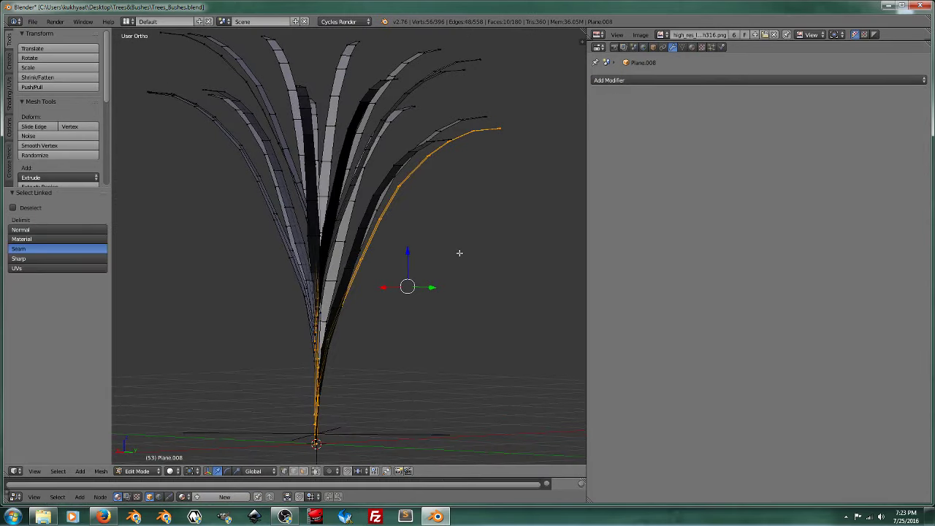
key(KP_1)
shift+middle_drag(459, 253, 441, 269)
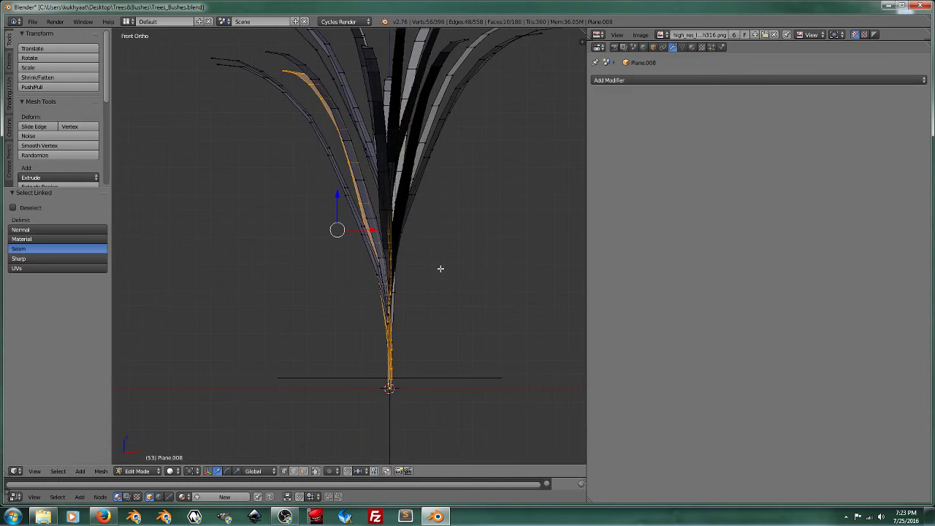
key(shift+s)
key(period)
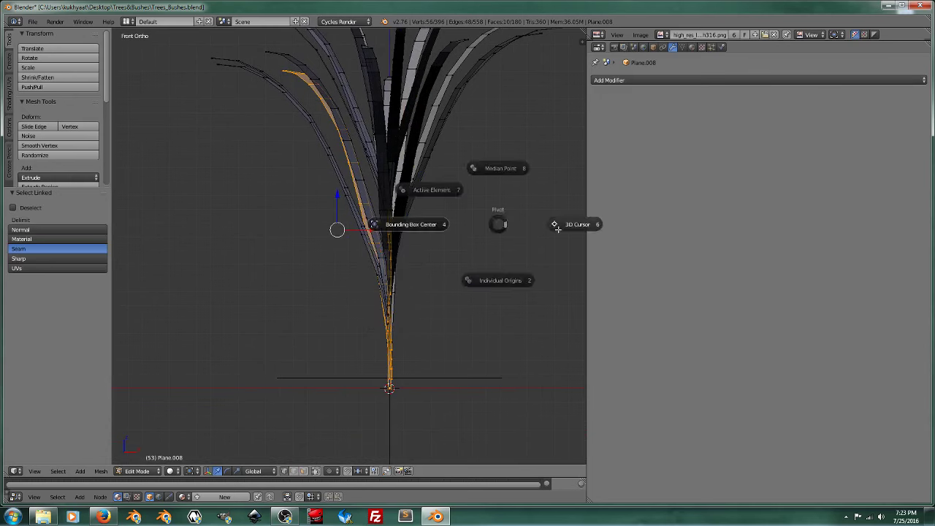
click(556, 227)
Tilt the selected leaf around the base, then undo that rotation
middle_drag(417, 267, 486, 256)
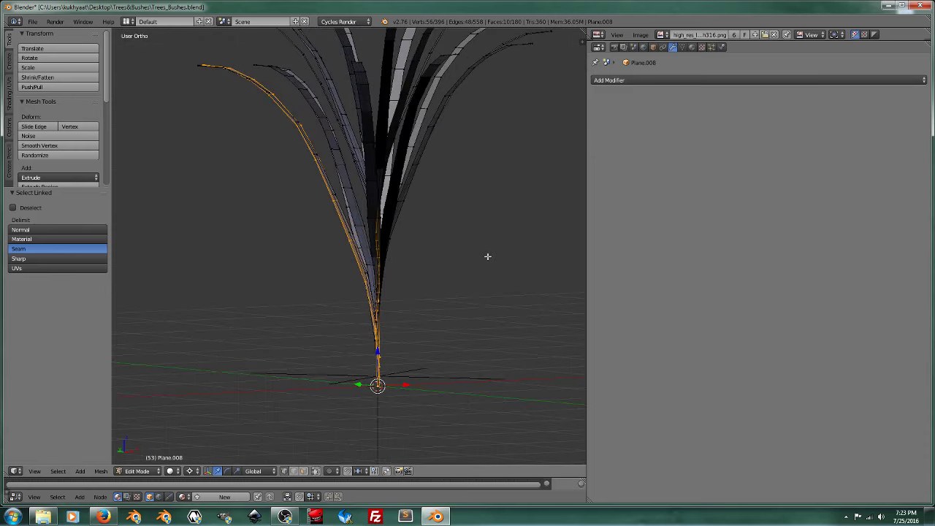
key(r)
click(479, 243)
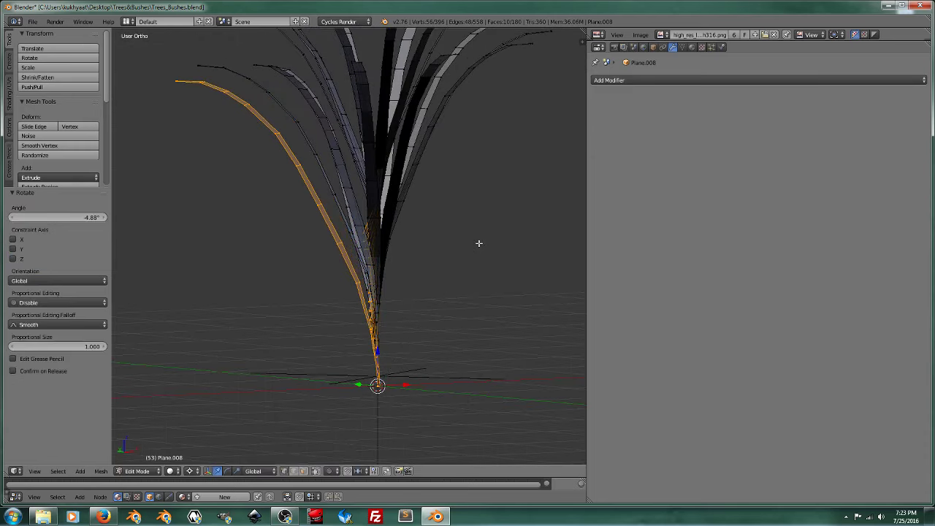
key(ctrl+z)
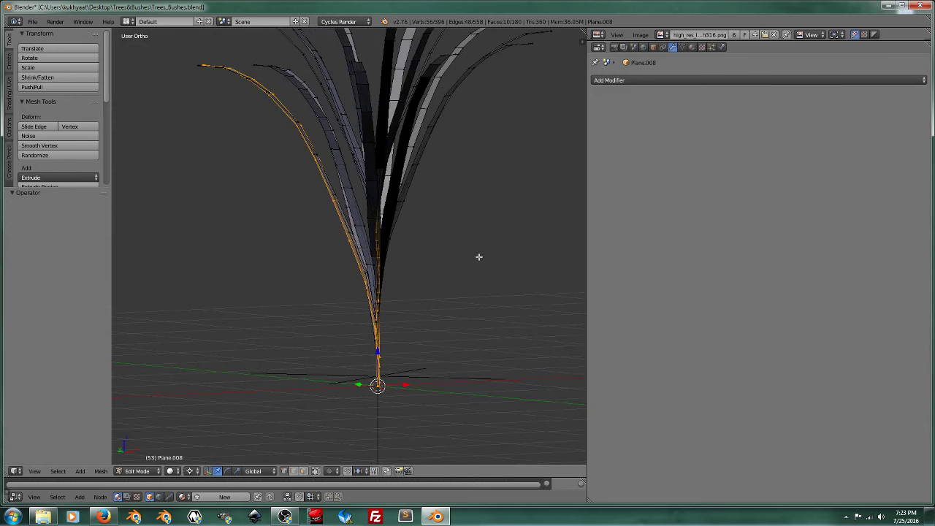
Tilt the leftmost leaf blade slightly and shrink it to 0.810
key(a)
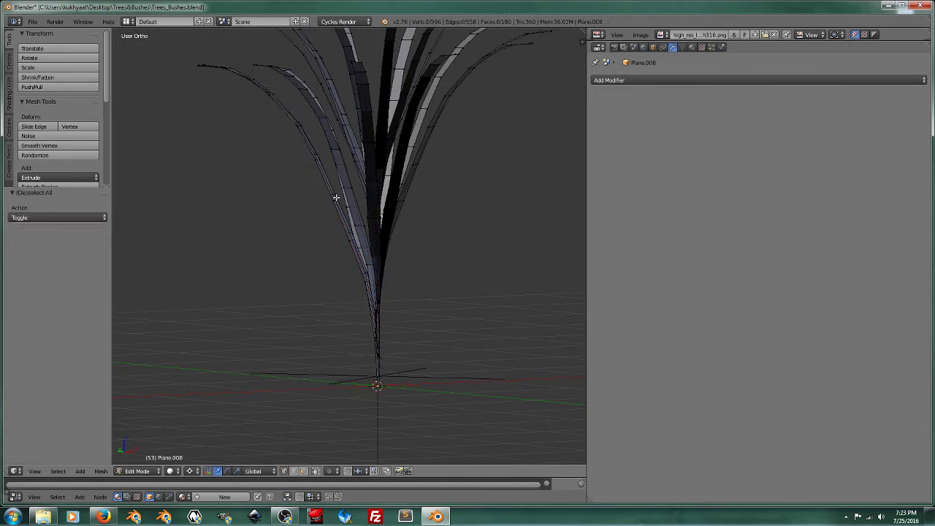
key(l)
key(r)
click(463, 290)
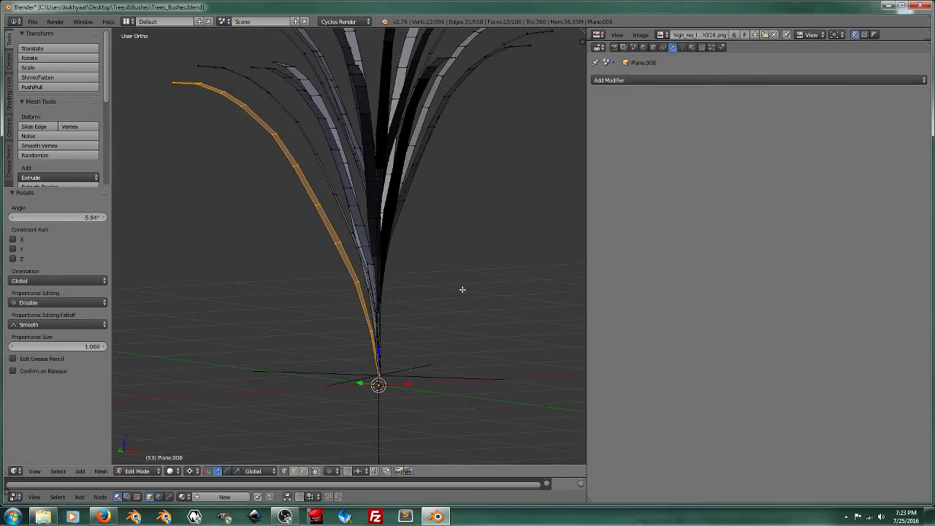
key(s)
click(318, 249)
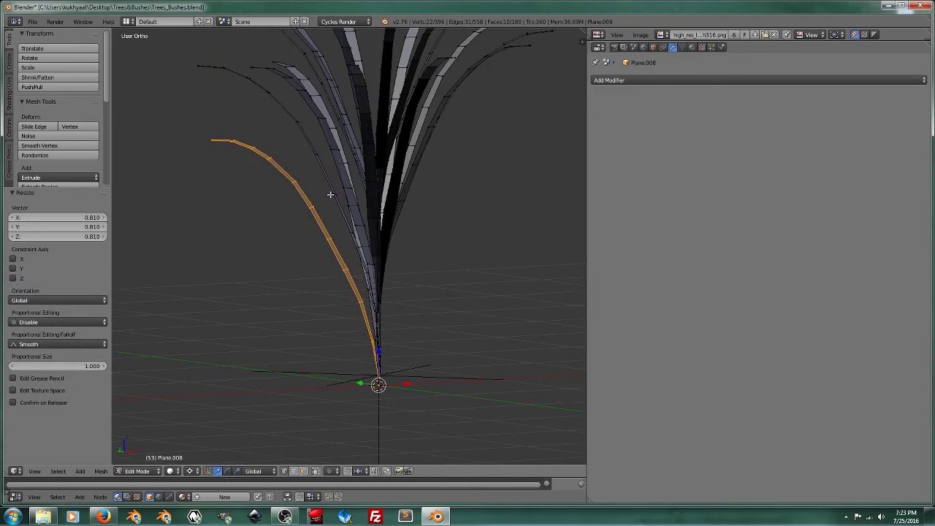
Shrink another leaf blade and turn it 23° around the vertical Z axis
key(a)
key(l)
key(a)
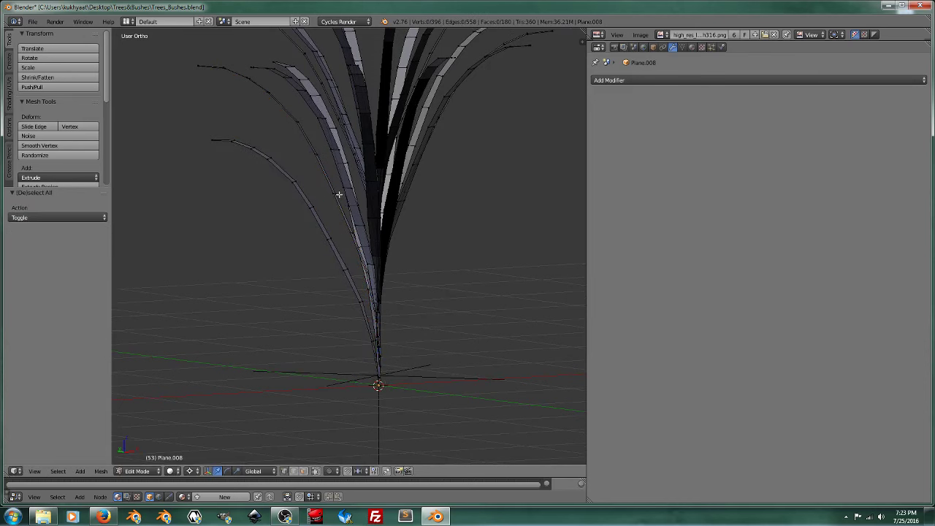
key(l)
mouse_move(334, 193)
middle_down()
mouse_move(463, 319)
mouse_move(420, 330)
middle_up()
key(s)
click(459, 340)
key(r)
key(z)
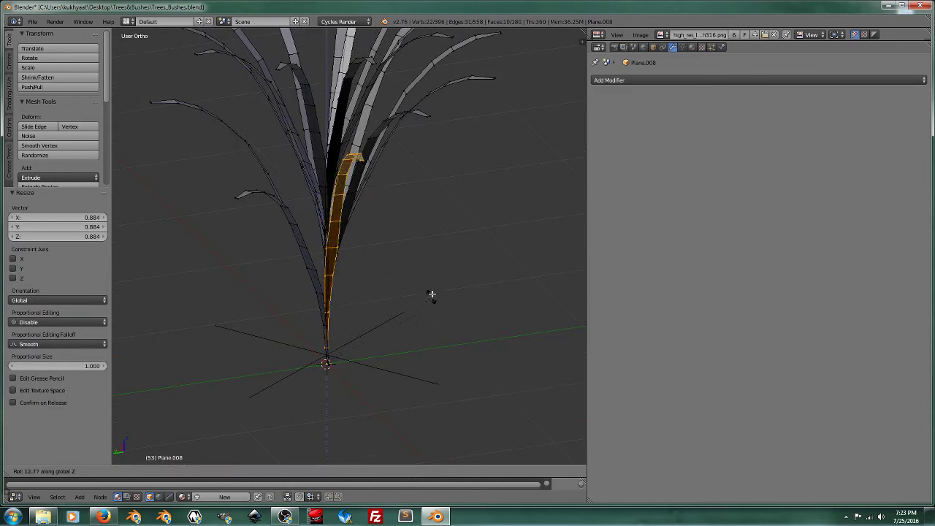
click(472, 272)
Shrink a right-hand leaf blade to 0.814 and tilt it about 11°
middle_drag(471, 272, 397, 251)
key(a)
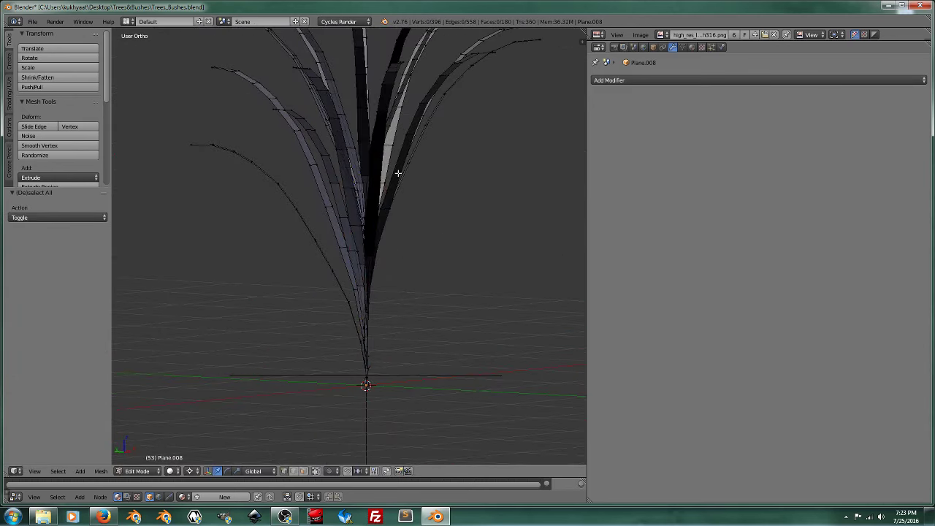
key(l)
middle_drag(398, 173, 436, 271)
key(s)
click(447, 323)
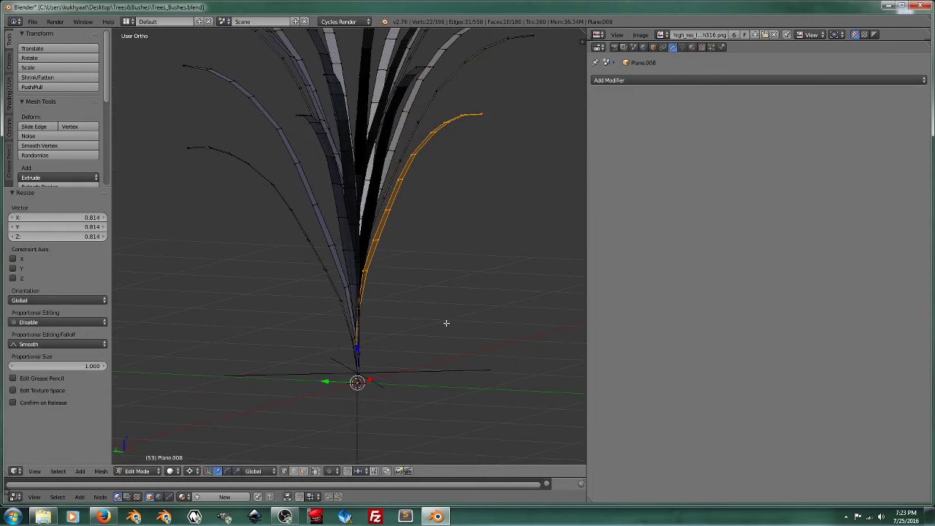
mouse_move(447, 323)
middle_down()
mouse_move(475, 309)
mouse_move(379, 153)
middle_up()
key(r)
click(511, 314)
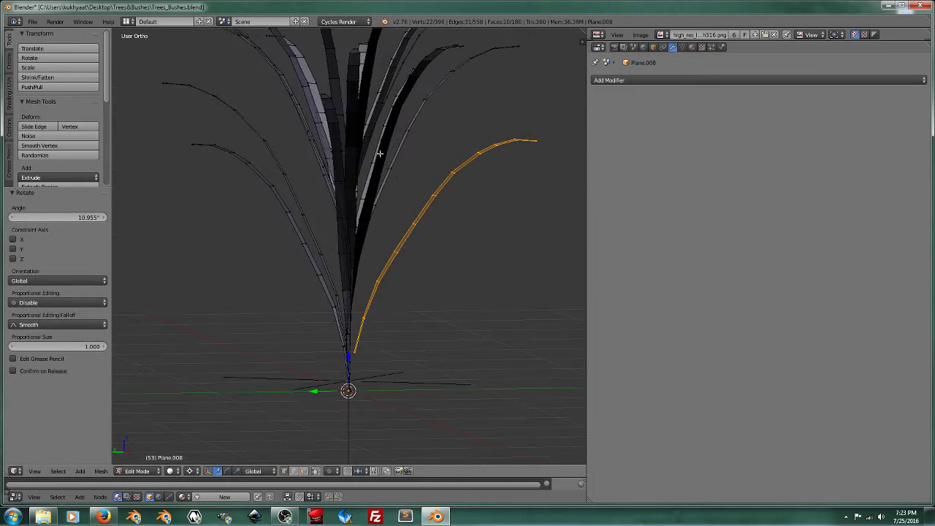
Rotate another leaf blade and shrink it to 0.908
key(a)
key(l)
mouse_move(430, 226)
middle_down()
mouse_move(472, 313)
mouse_move(390, 212)
middle_up()
key(r)
click(486, 330)
key(s)
click(478, 330)
Tilt another leaf blade about 6.6° and rescale it
key(a)
key(l)
middle_drag(405, 151, 428, 240)
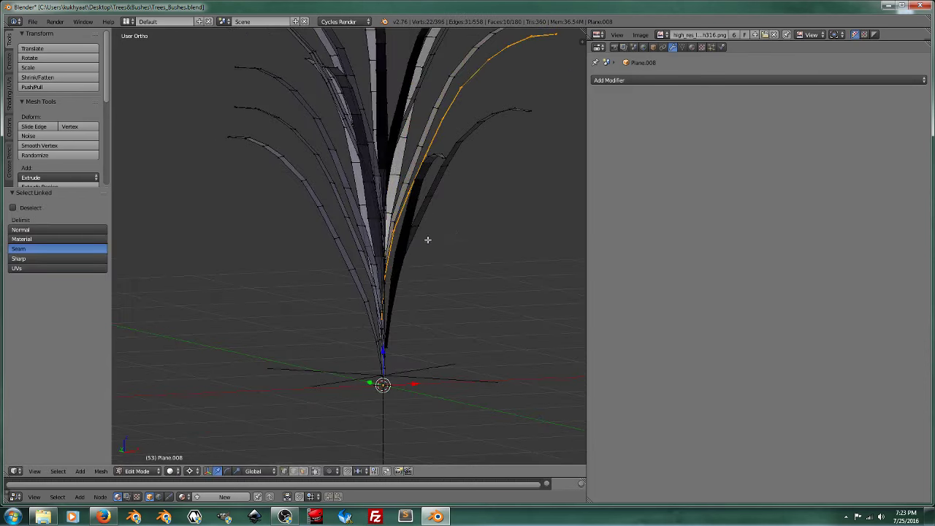
key(r)
click(476, 251)
key(s)
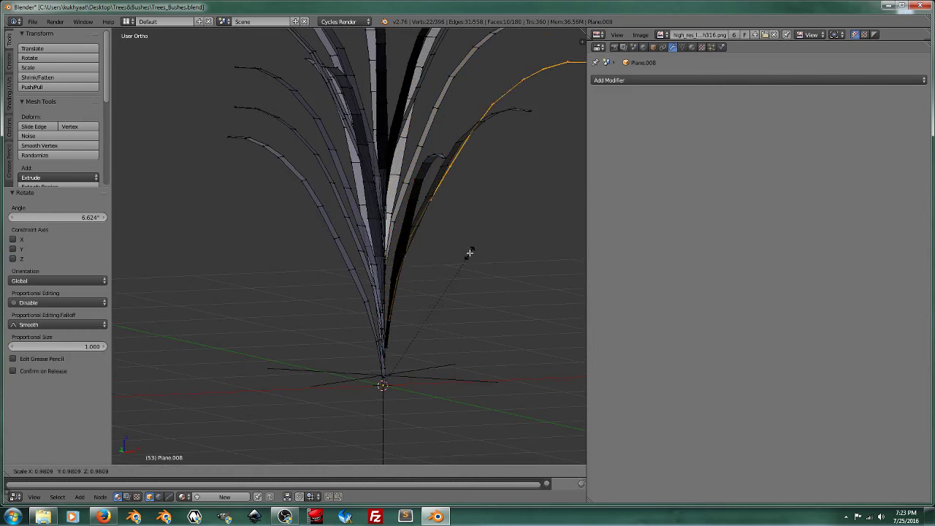
click(445, 253)
mouse_move(443, 259)
middle_down()
mouse_move(383, 167)
mouse_move(461, 233)
middle_up()
Shrink a leaf blade near the centre to 0.866, then further to 0.804
key(a)
key(l)
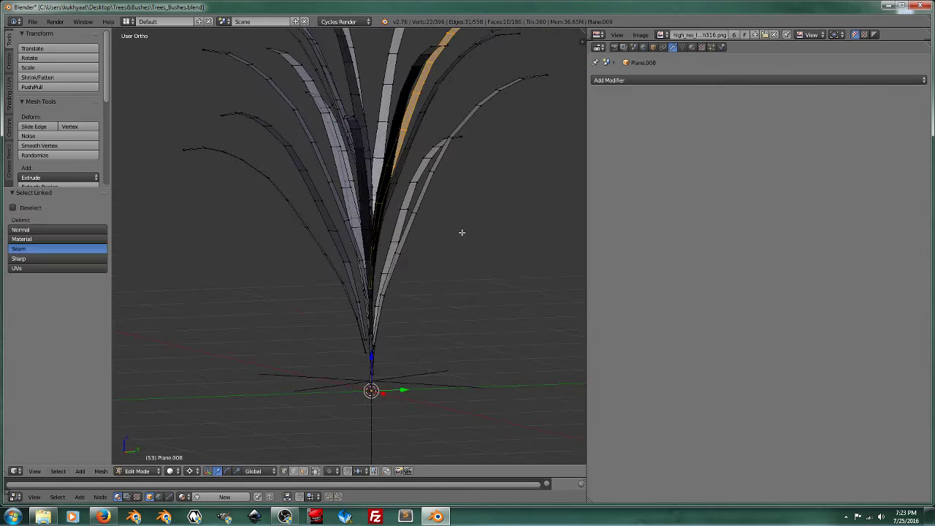
key(s)
click(467, 257)
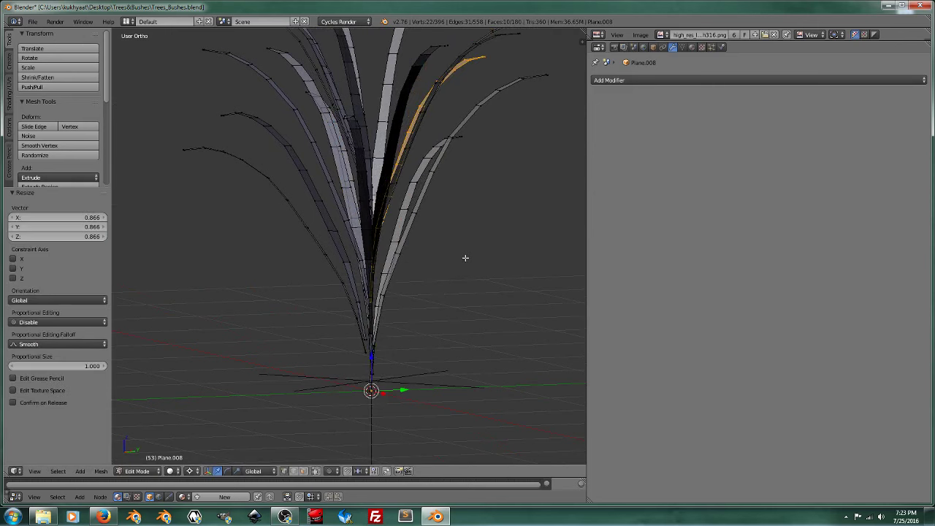
key(r)
right_click(476, 279)
key(s)
click(482, 278)
mouse_move(478, 264)
middle_down()
mouse_move(430, 265)
mouse_move(341, 185)
middle_up()
key(s)
click(432, 280)
Tilt another leaf about 7.3°, lower it and shift it along Y, and shrink it to 0.870
key(a)
key(l)
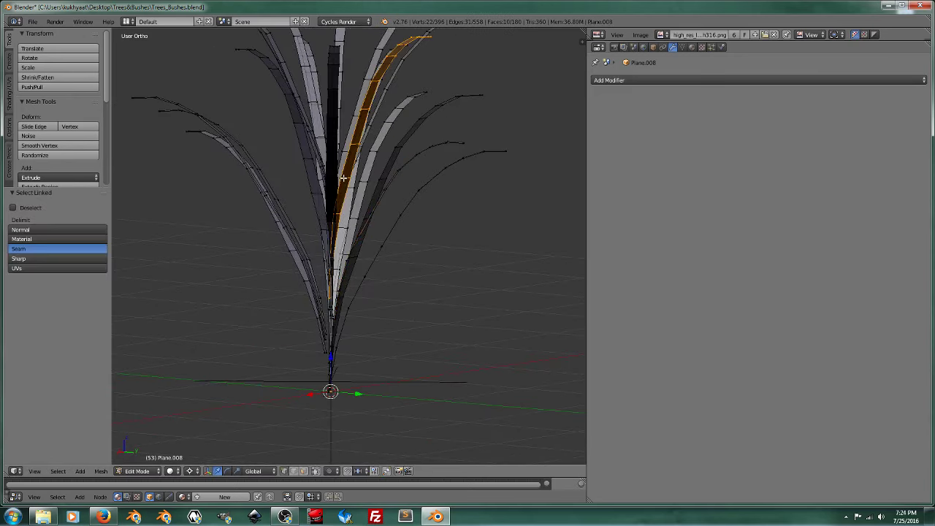
middle_drag(364, 244, 435, 244)
key(r)
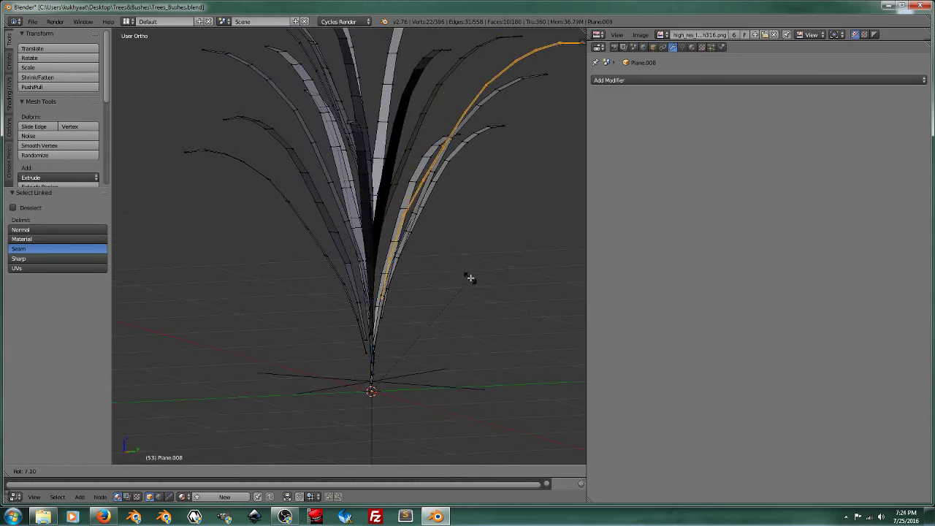
click(471, 279)
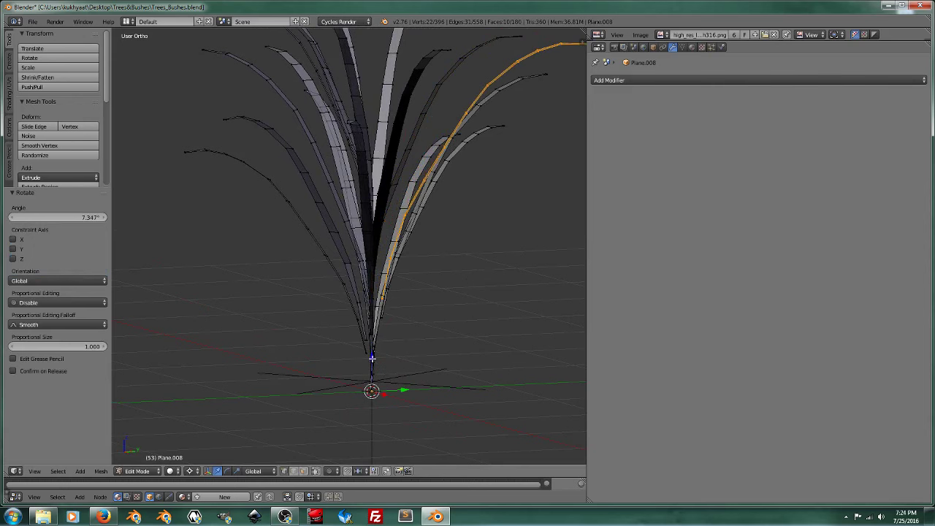
mouse_move(372, 358)
mouse_down()
mouse_move(387, 395)
mouse_move(395, 389)
mouse_up()
mouse_move(403, 388)
middle_down()
mouse_move(468, 317)
mouse_move(440, 295)
middle_up()
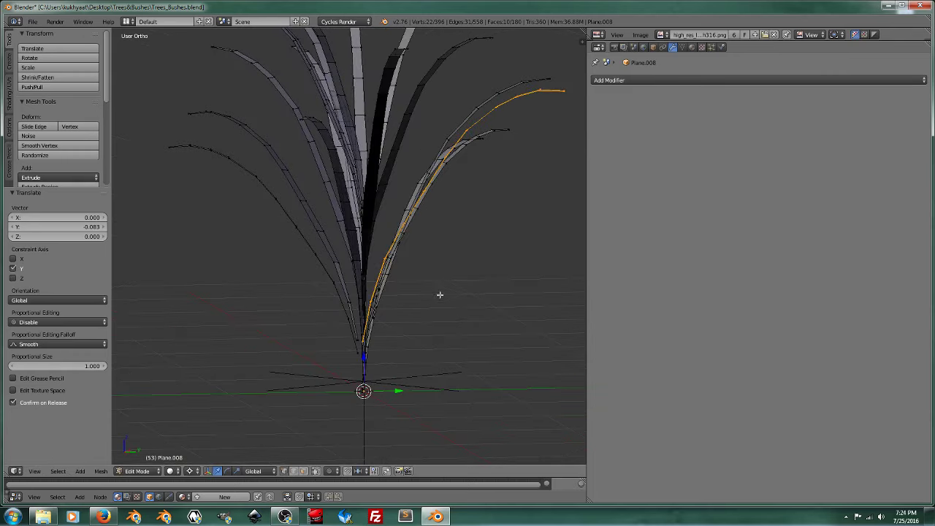
key(s)
click(439, 310)
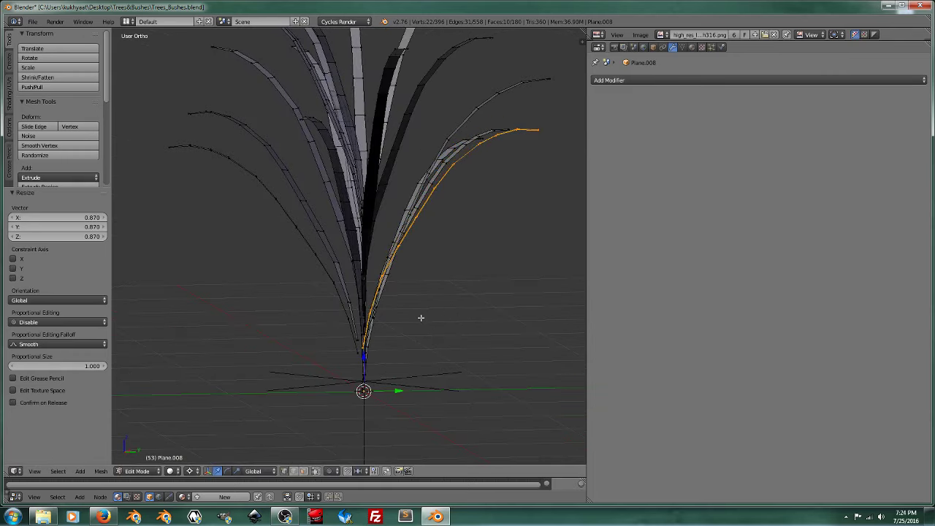
Slightly rescale the outer left leaf and move another left leaf along the Y axis
key(a)
key(l)
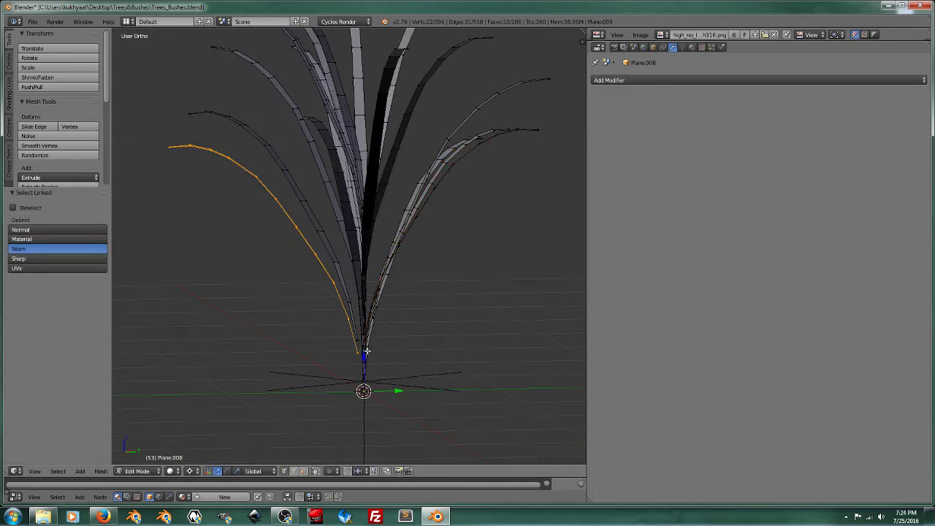
key(s)
click(388, 388)
key(a)
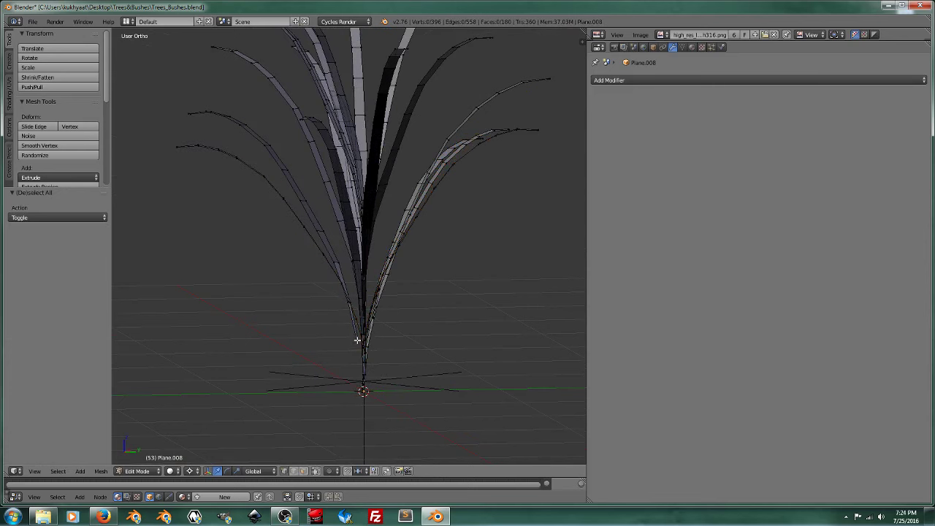
key(l)
key(g)
key(y)
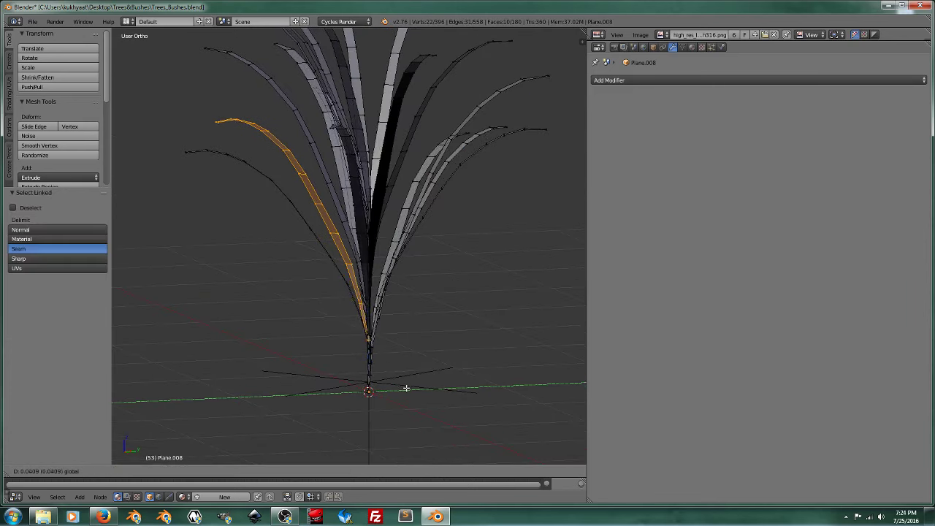
click(448, 319)
Return to Object Mode and look around the finished bush
key(Tab)
click(322, 322)
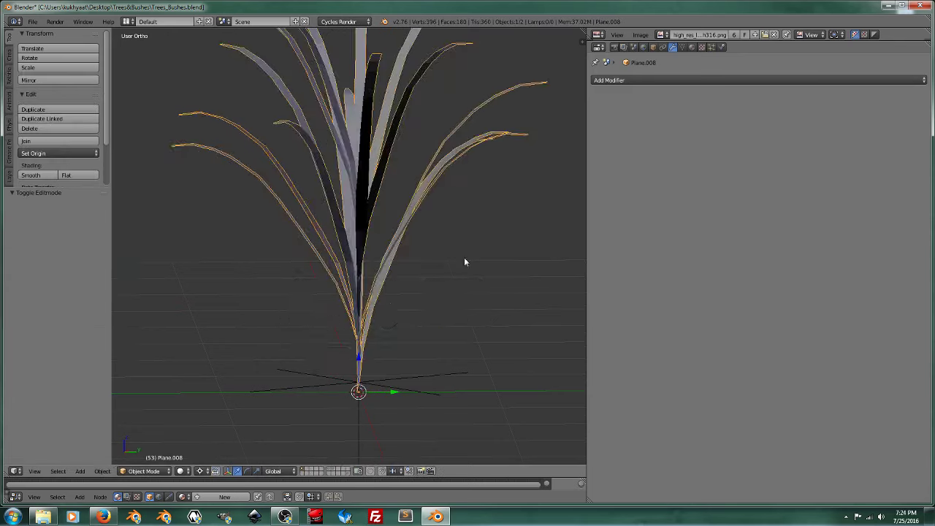
scroll(382, 272, down, 2)
mouse_move(465, 257)
middle_down()
mouse_move(341, 271)
mouse_move(382, 271)
mouse_move(388, 313)
middle_up()
scroll(389, 307, up, 3)
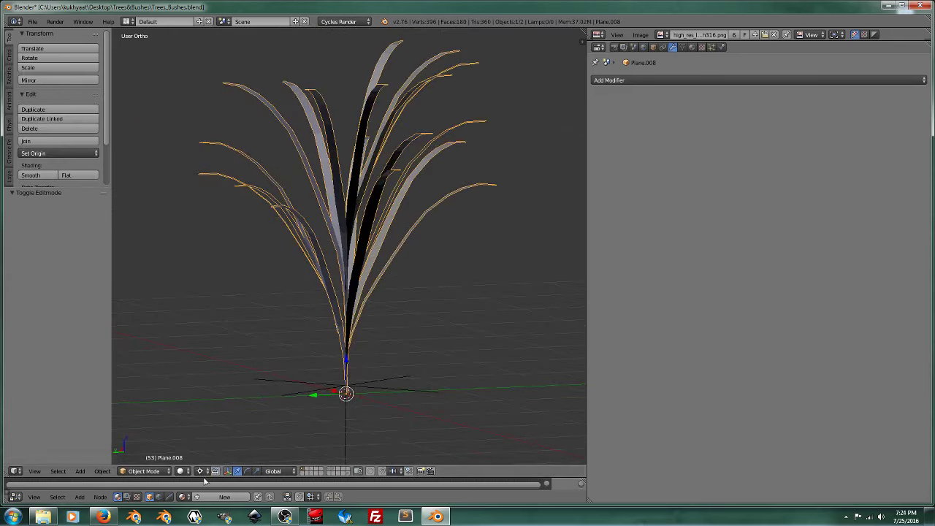
In the browser's plant references, close the enlarged potted-grass preview to show the image grid
click(103, 517)
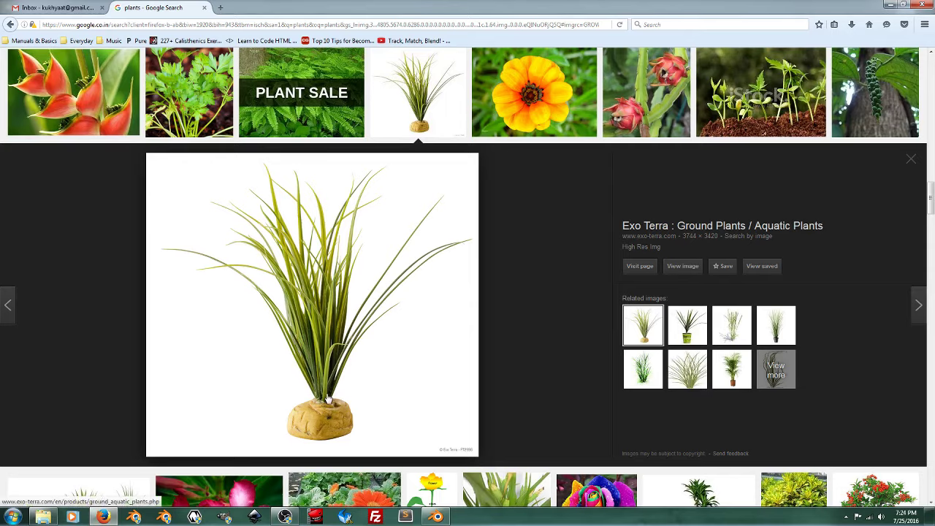
click(911, 169)
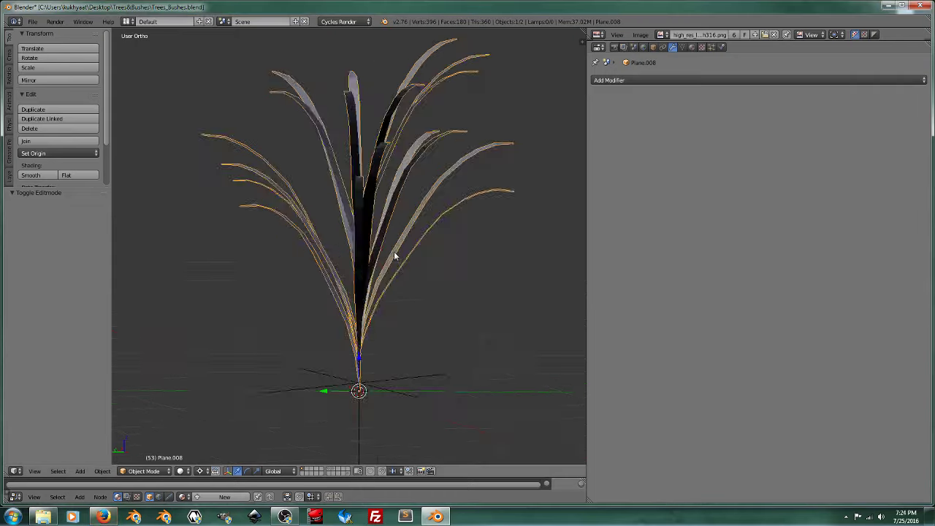
mouse_move(392, 255)
middle_down()
mouse_move(414, 255)
mouse_move(298, 276)
mouse_move(430, 275)
mouse_move(370, 271)
mouse_move(399, 212)
mouse_move(454, 201)
middle_up()
scroll(463, 265, up, 3)
scroll(370, 271, down, 1)
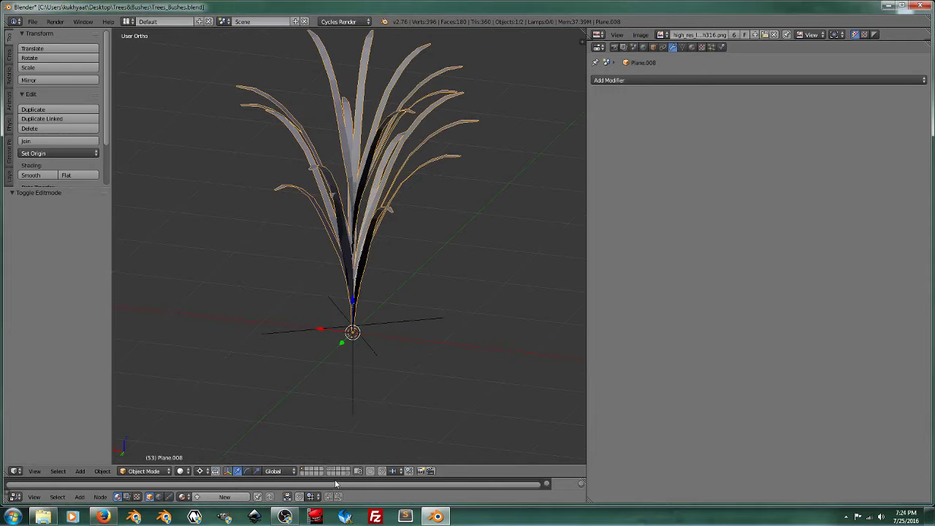
Enlarge the node editor and assign the existing Green material to the grass bush
drag(335, 480, 293, 336)
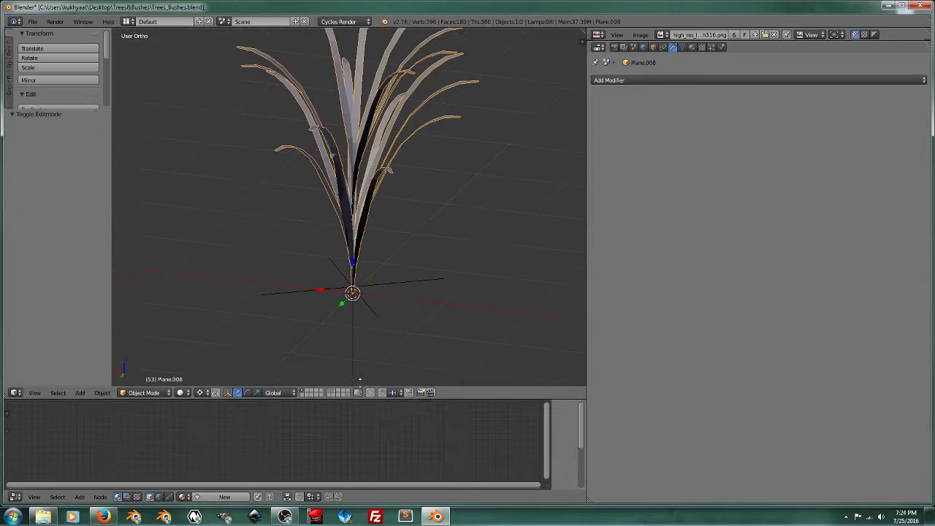
click(682, 80)
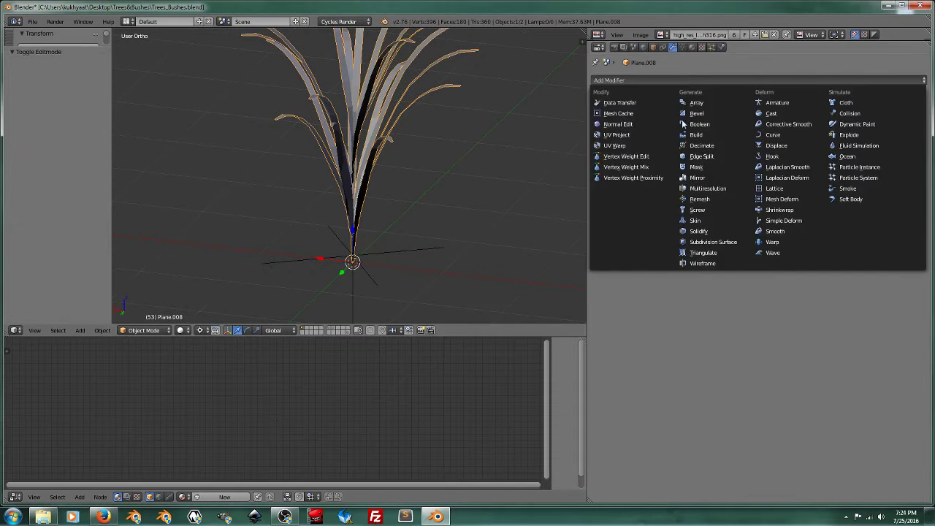
click(692, 47)
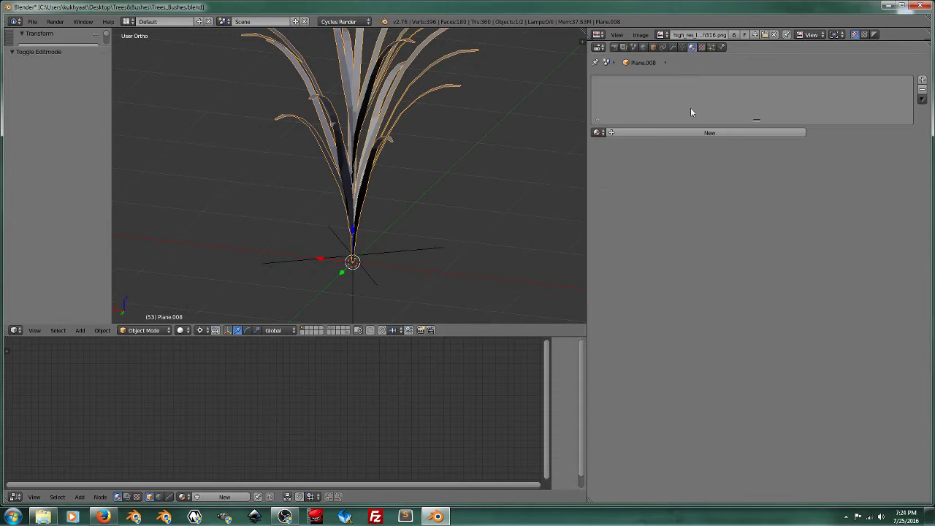
click(596, 132)
click(603, 148)
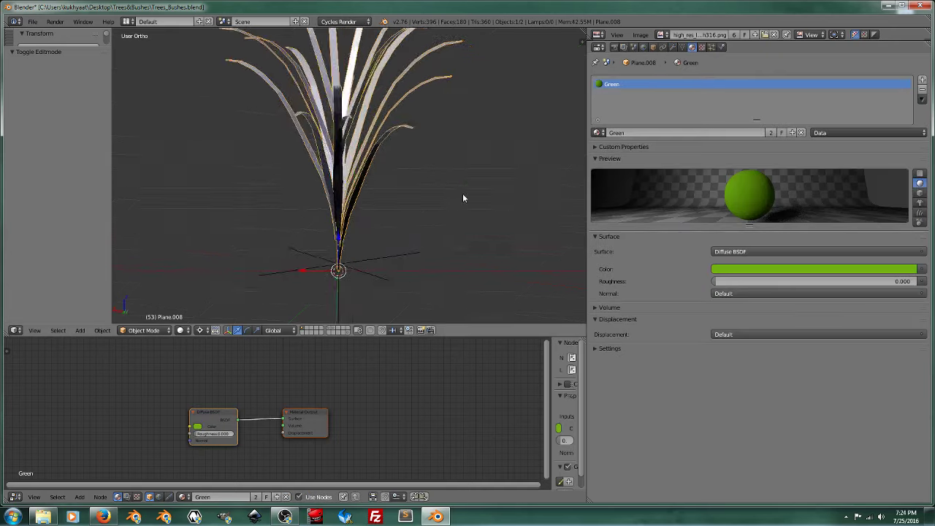
mouse_move(462, 193)
middle_down()
mouse_move(353, 280)
mouse_move(226, 318)
middle_up()
click(180, 330)
Switch the viewport to Rendered shading and orbit and zoom out around the green bush
click(200, 265)
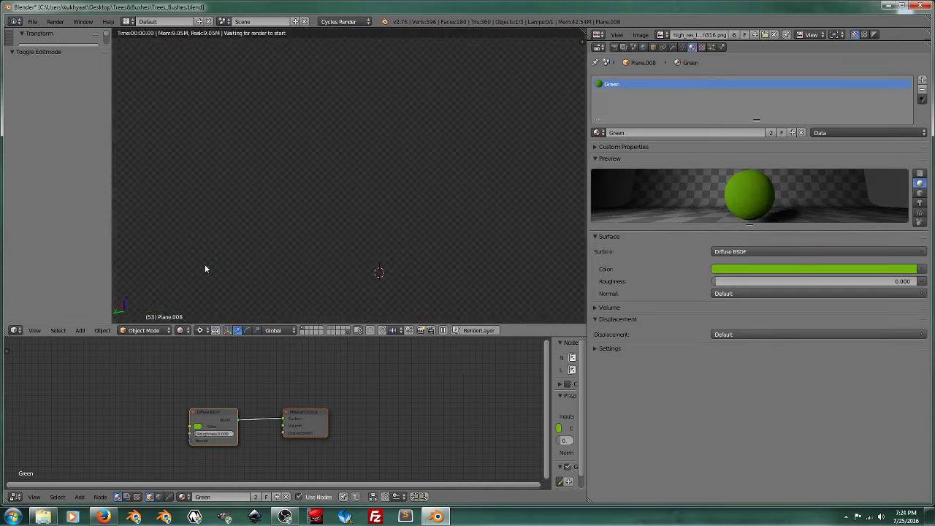
middle_drag(442, 161, 414, 233)
scroll(413, 229, down, 1)
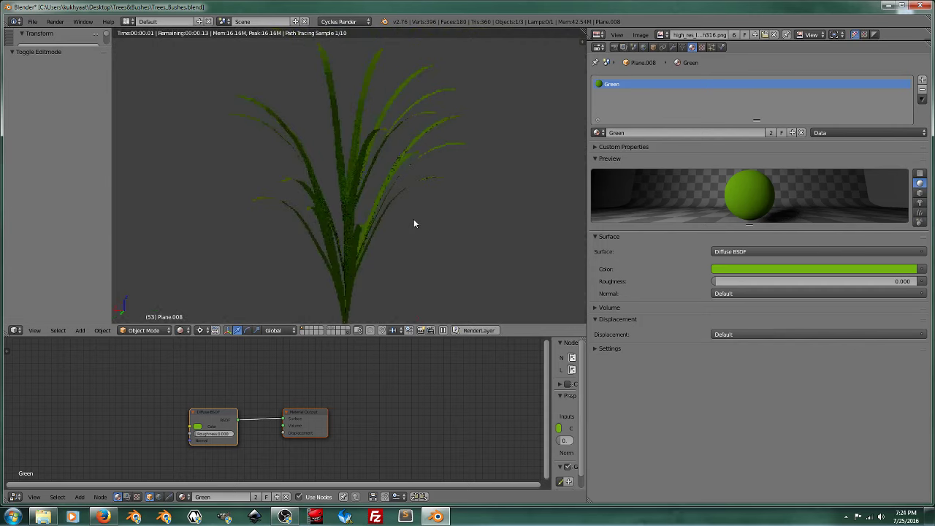
scroll(414, 219, down, 2)
scroll(412, 221, down, 2)
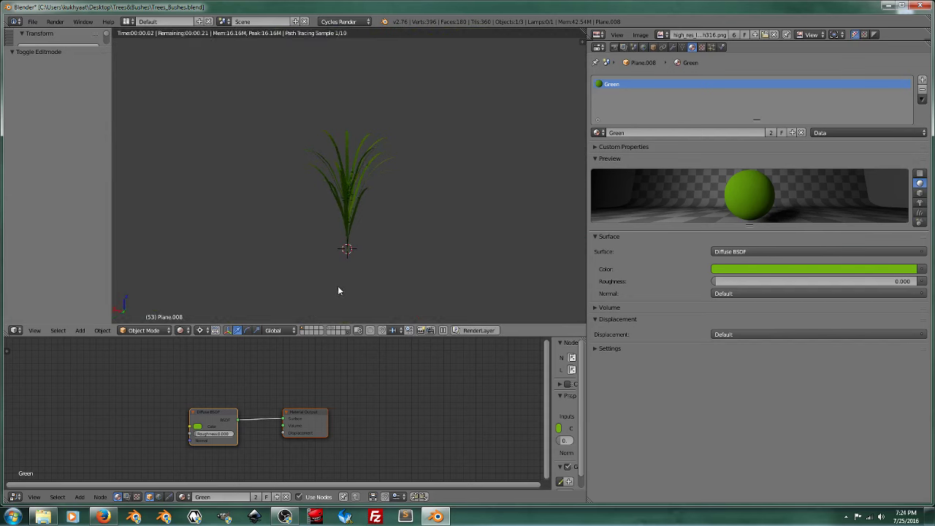
Return the viewport to Solid shading and orbit slightly around the bush
click(181, 330)
click(209, 287)
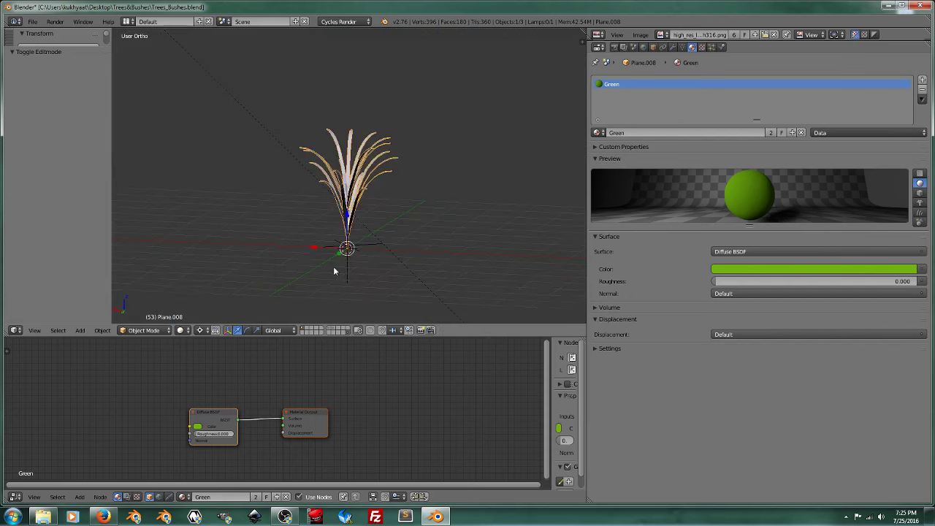
mouse_move(333, 267)
middle_down()
mouse_move(357, 165)
mouse_move(388, 252)
middle_up()
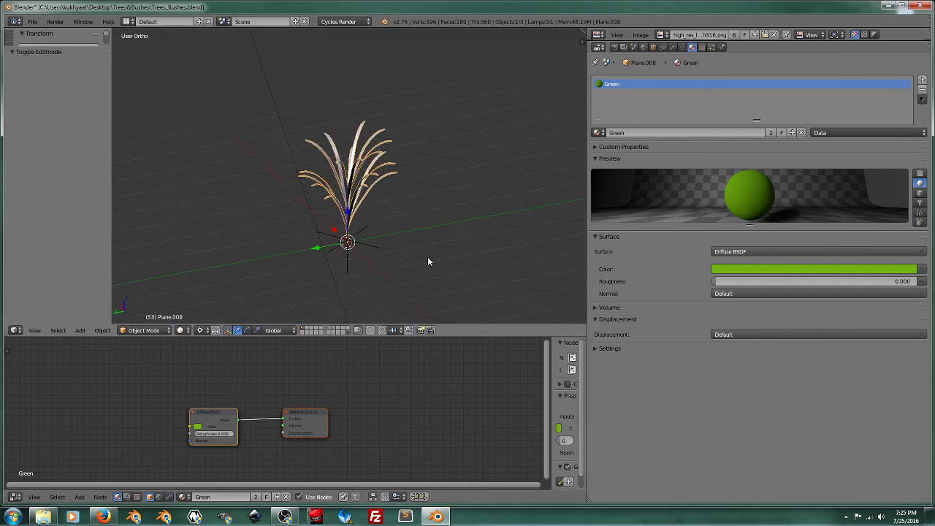
Delete the stray Empty and duplicate the grass clump in place
right_click(378, 247)
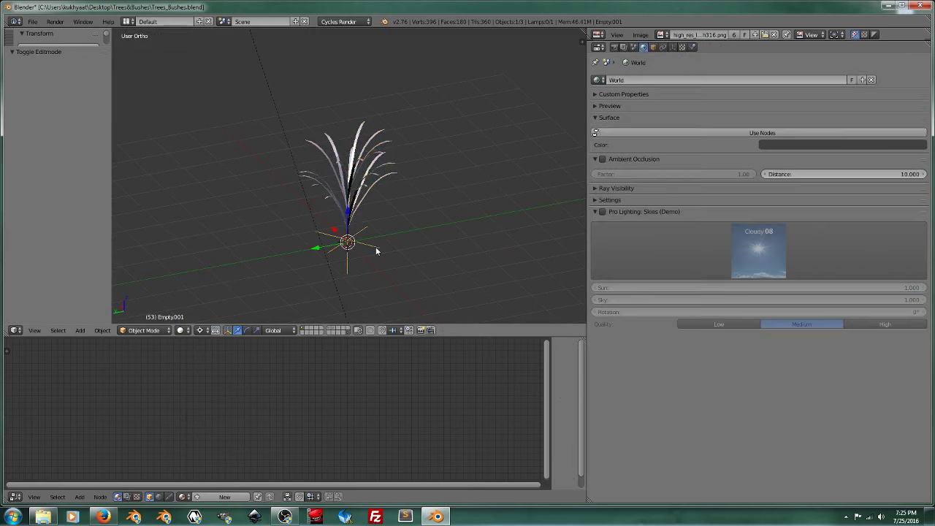
key(Delete)
right_click(360, 198)
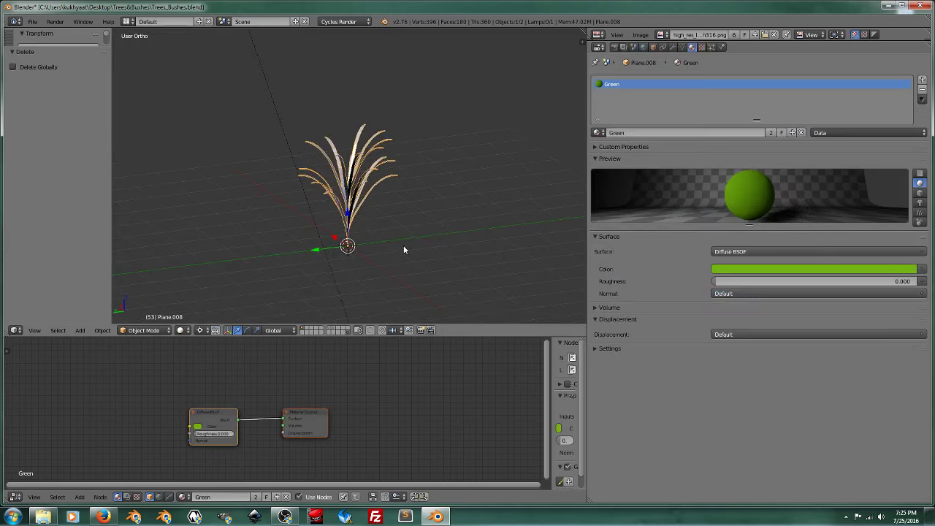
key(shift+d)
right_click(481, 170)
mouse_move(485, 165)
middle_down()
mouse_move(450, 248)
mouse_move(451, 273)
middle_up()
Turn the copy about 15° around Z, scale it to 0.812, and squash its height
key(r)
key(z)
click(461, 246)
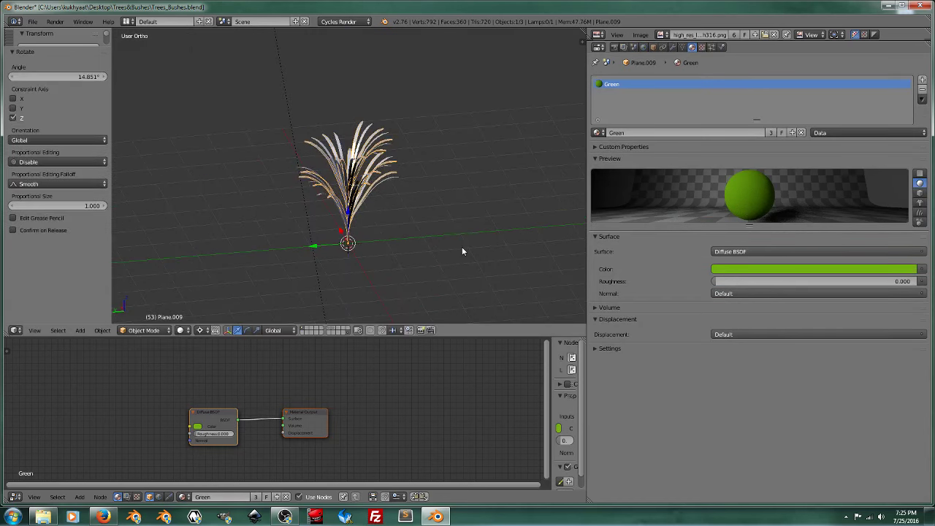
key(s)
click(440, 246)
mouse_move(440, 245)
middle_down()
mouse_move(446, 266)
mouse_move(403, 249)
middle_up()
key(s)
key(z)
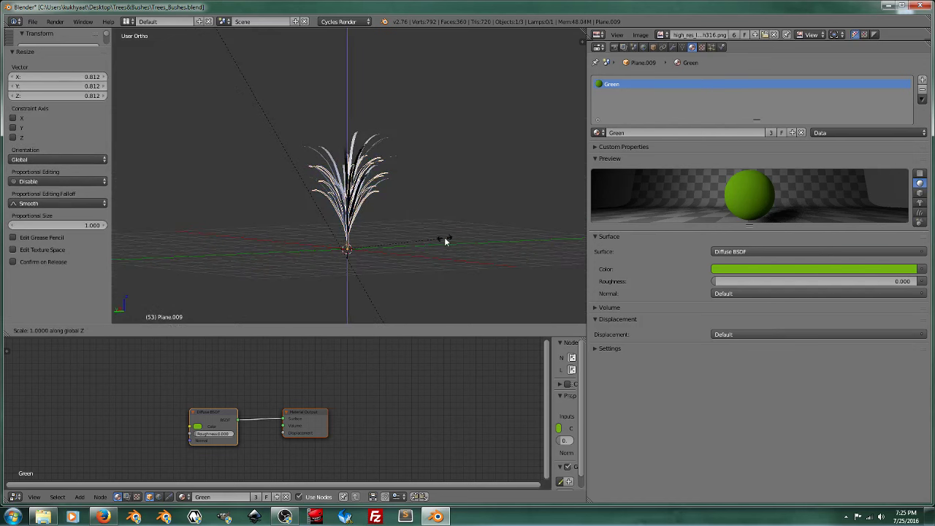
click(425, 240)
Add a second in-place copy of the clump and enlarge it to 1.365
mouse_move(426, 240)
middle_down()
mouse_move(443, 249)
mouse_move(426, 271)
mouse_move(418, 245)
mouse_move(442, 197)
middle_up()
key(shift+d)
key(Escape)
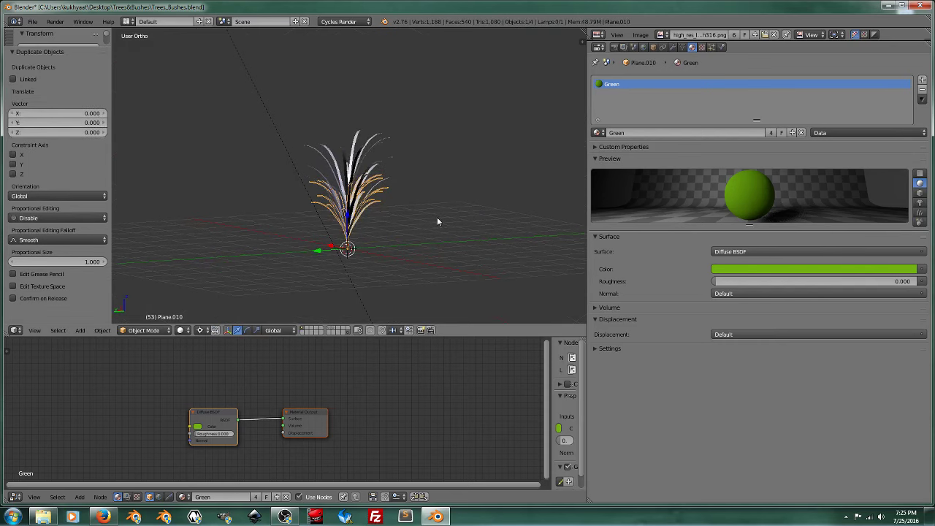
key(s)
click(464, 215)
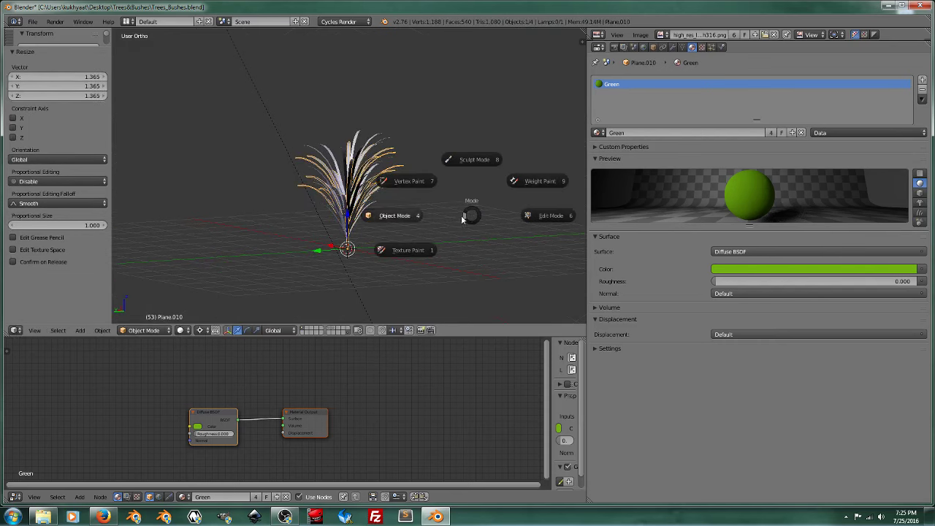
middle_drag(415, 234, 397, 255)
click(180, 330)
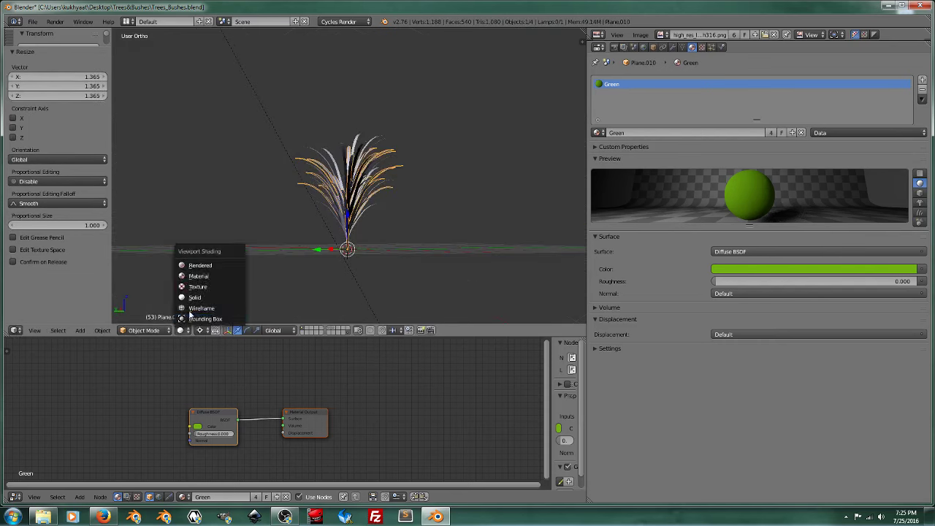
Preview the fuller green bush in Rendered viewport shading
click(208, 264)
scroll(423, 235, up, 3)
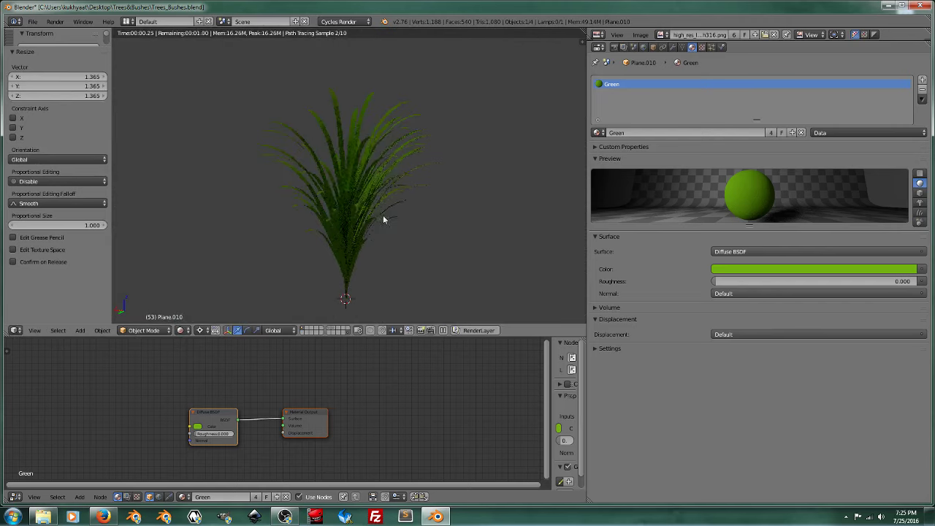
middle_drag(417, 232, 434, 221)
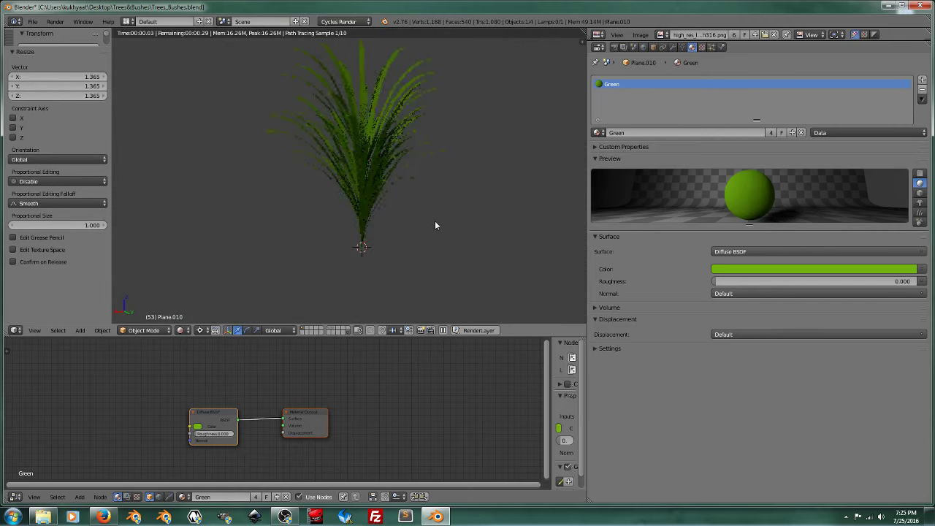
Edit the newest copy's mesh in Solid shading with all its vertices selected
key(Tab)
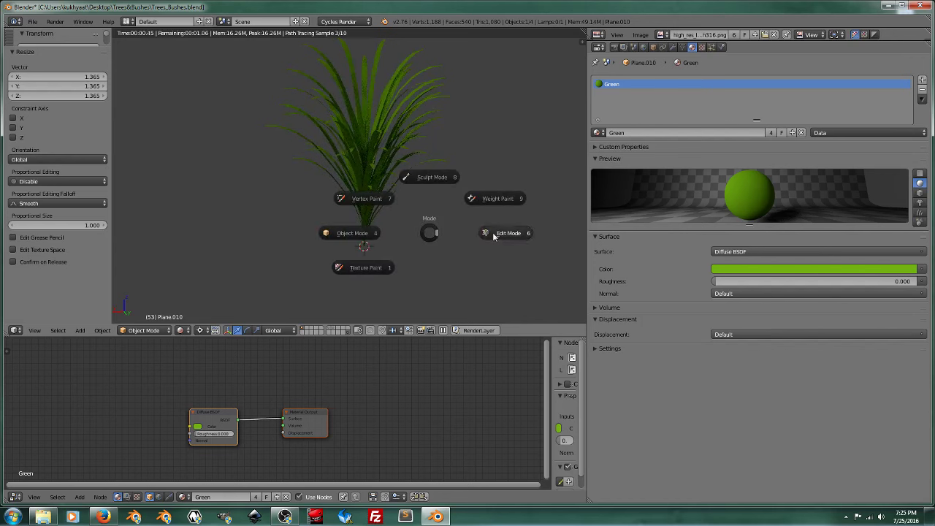
click(506, 234)
click(187, 331)
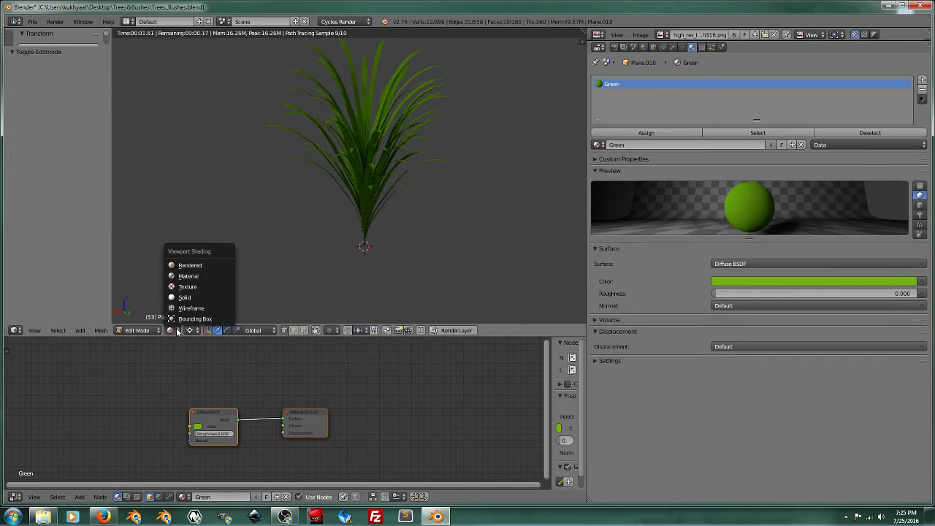
click(192, 293)
key(shift+z)
scroll(434, 250, up, 2)
scroll(434, 250, up, 4)
scroll(410, 192, down, 3)
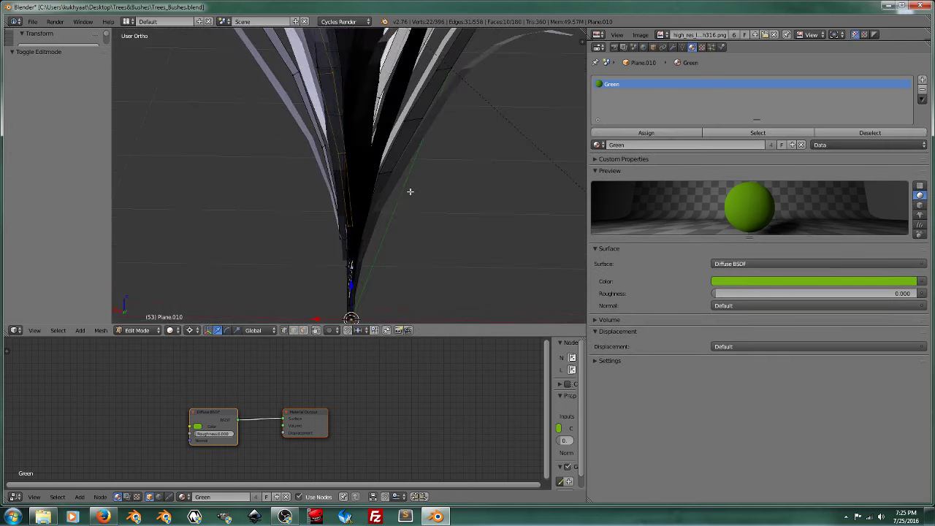
key(a)
scroll(413, 223, down, 2)
scroll(410, 221, down, 2)
key(Tab)
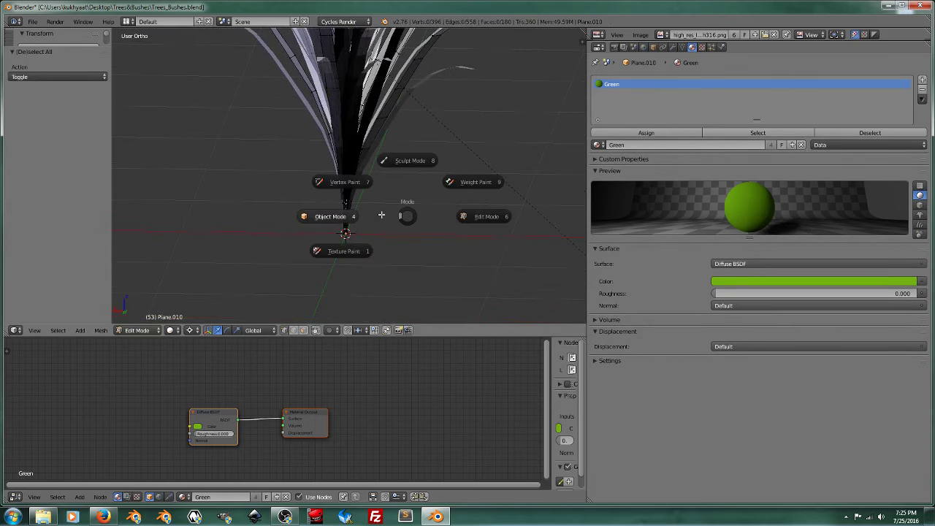
key(Escape)
key(a)
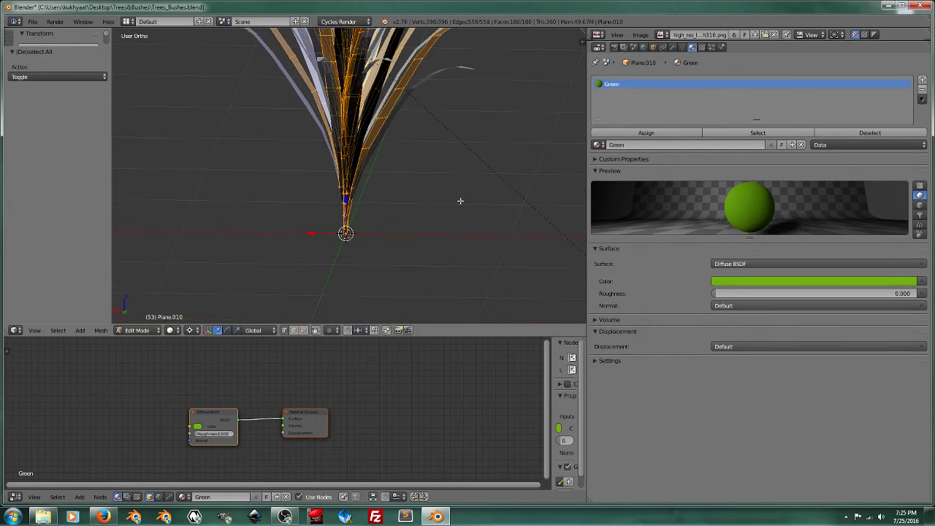
scroll(457, 212, down, 2)
In orthographic front view, deselect the upper blade tips so only lower vertices remain
key(KP_3)
key(KP_1)
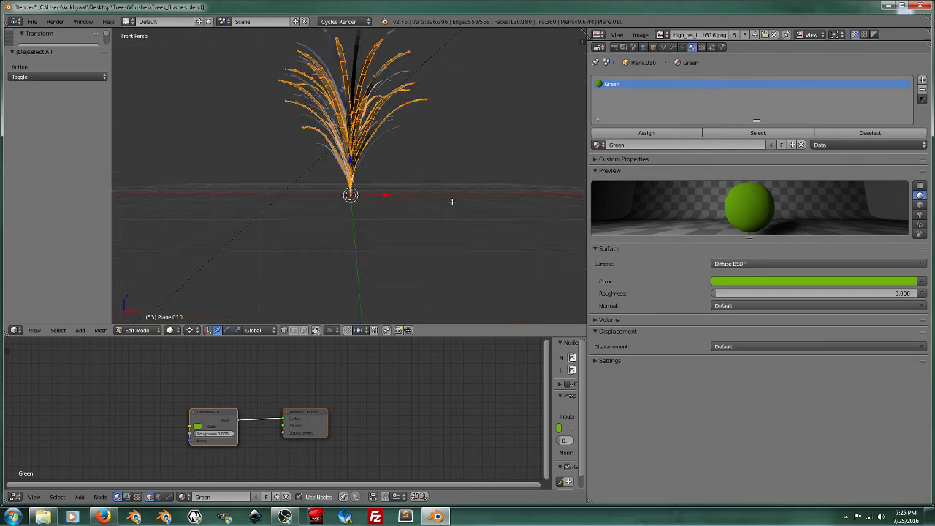
shift+middle_drag(452, 202, 447, 222)
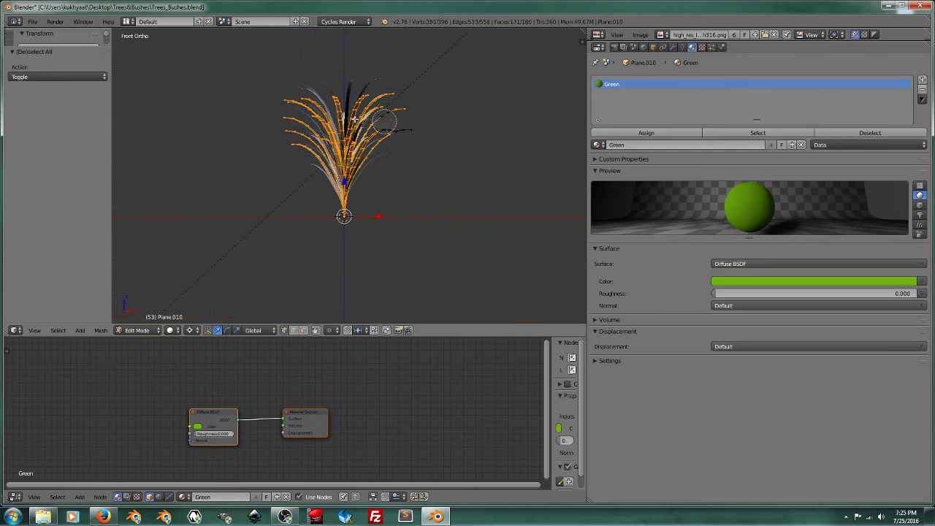
middle_drag(385, 121, 318, 112)
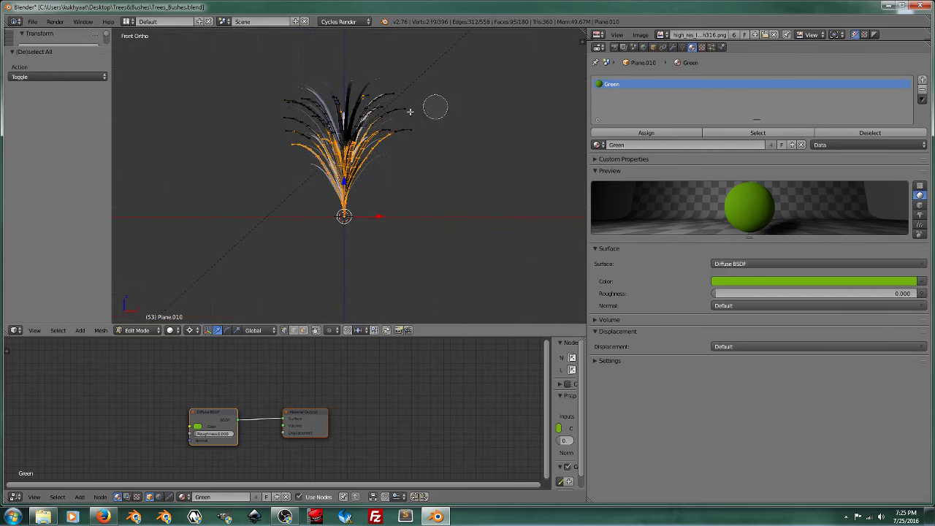
mouse_move(327, 124)
middle_down()
mouse_move(370, 132)
mouse_move(296, 149)
mouse_move(307, 168)
middle_up()
Scale the lower blade vertices 1.238 on X and Y only, then return to Object Mode
middle_drag(469, 195, 468, 206)
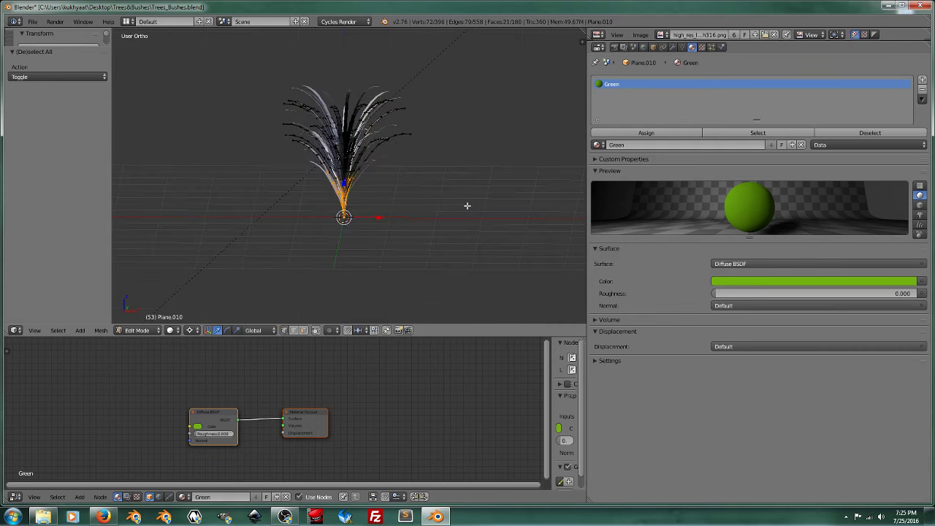
key(s)
key(shift+z)
click(493, 207)
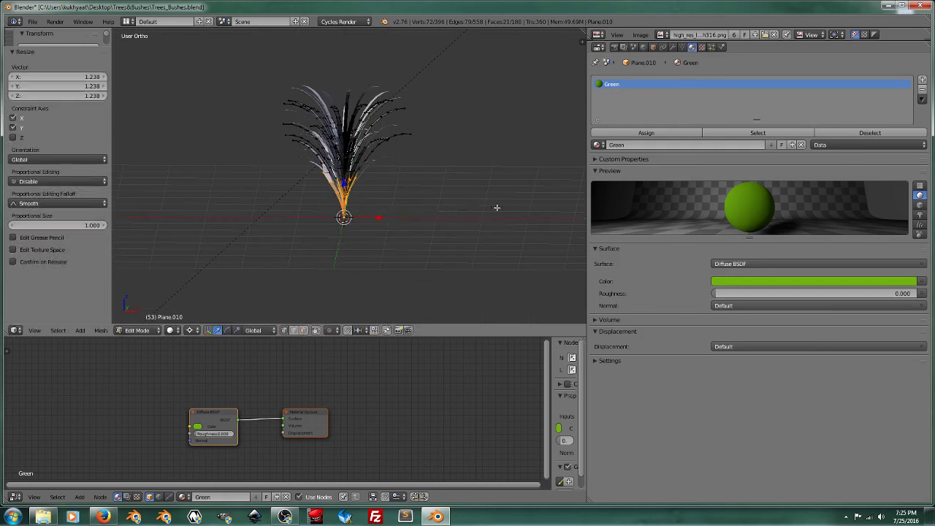
key(Tab)
click(408, 231)
scroll(408, 231, up, 3)
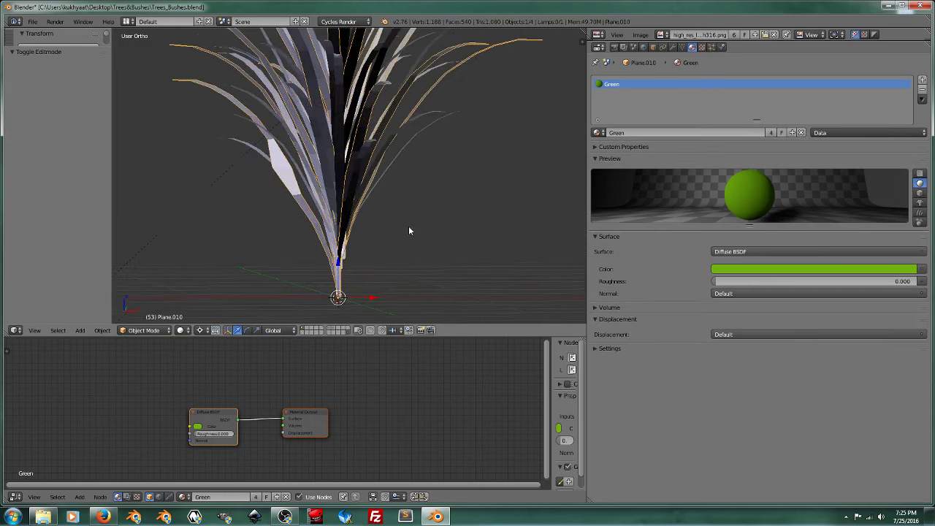
mouse_move(409, 230)
middle_down()
mouse_move(386, 233)
mouse_move(386, 205)
mouse_move(424, 202)
mouse_move(404, 238)
mouse_move(436, 195)
mouse_move(483, 199)
middle_up()
Switch to empty layer 2 and look from the top view
key(a)
scroll(483, 204, down, 4)
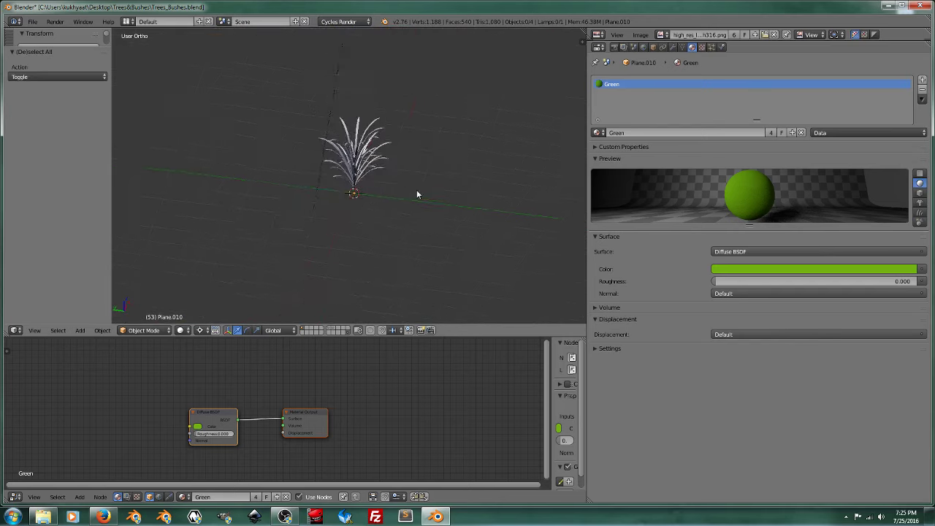
right_click(380, 165)
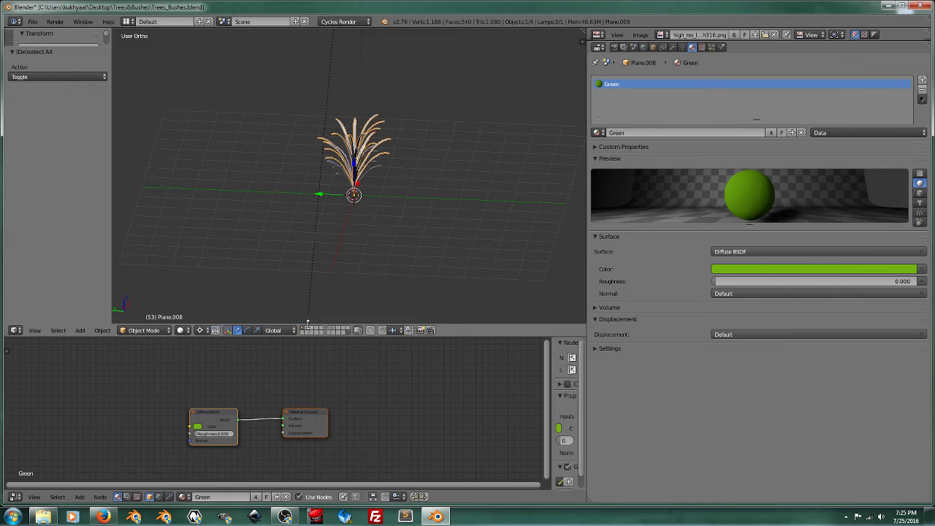
key(2)
mouse_move(389, 192)
middle_down()
mouse_move(390, 180)
mouse_move(403, 205)
middle_up()
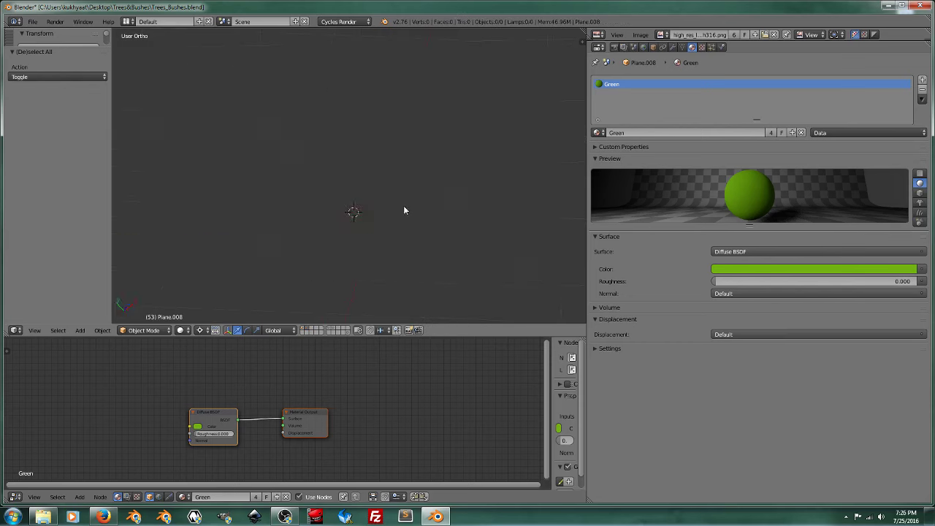
key(KP_7)
Add a new mesh plane and enter its Edit Mode
key(shift+a)
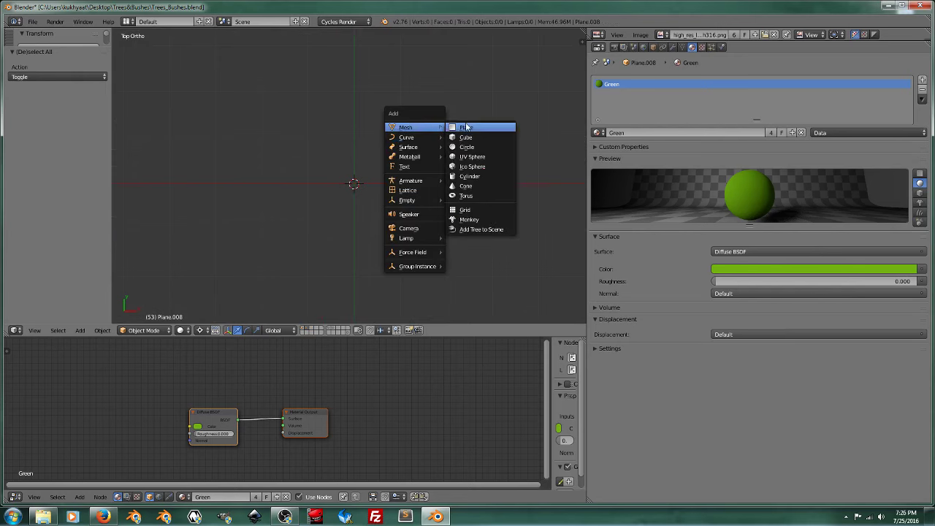
click(468, 128)
shift+middle_drag(485, 208, 421, 197)
click(491, 193)
key(Tab)
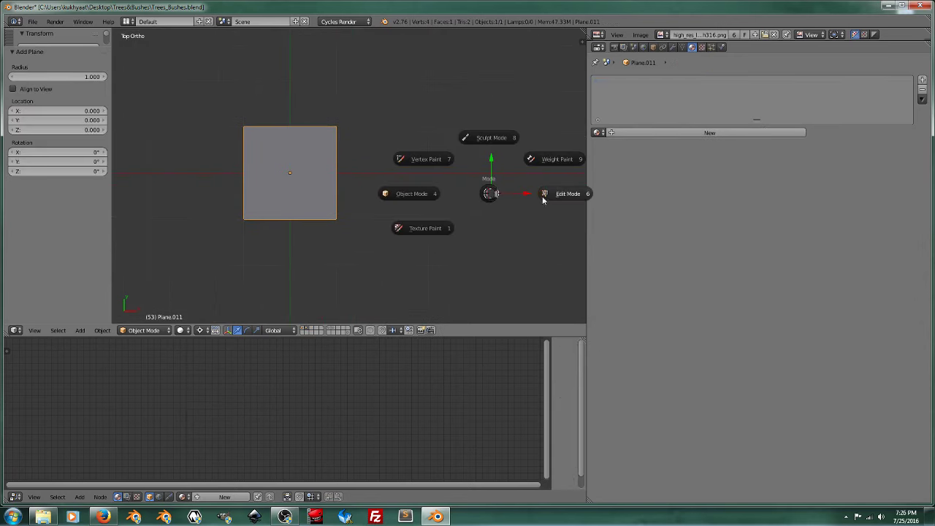
click(548, 196)
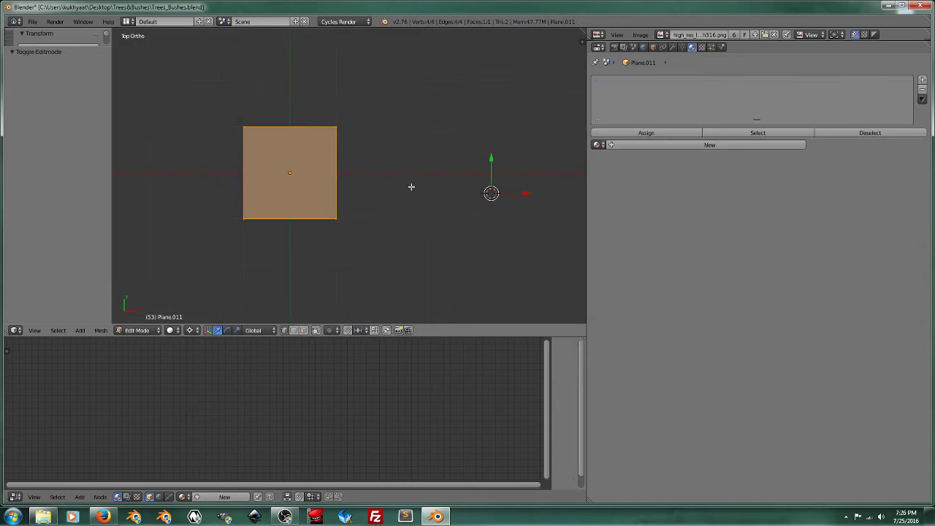
Snap the cursor to center, shift the plane 0.94 on X, and enlarge the Image Editor to browse images
key(shift+s)
click(397, 213)
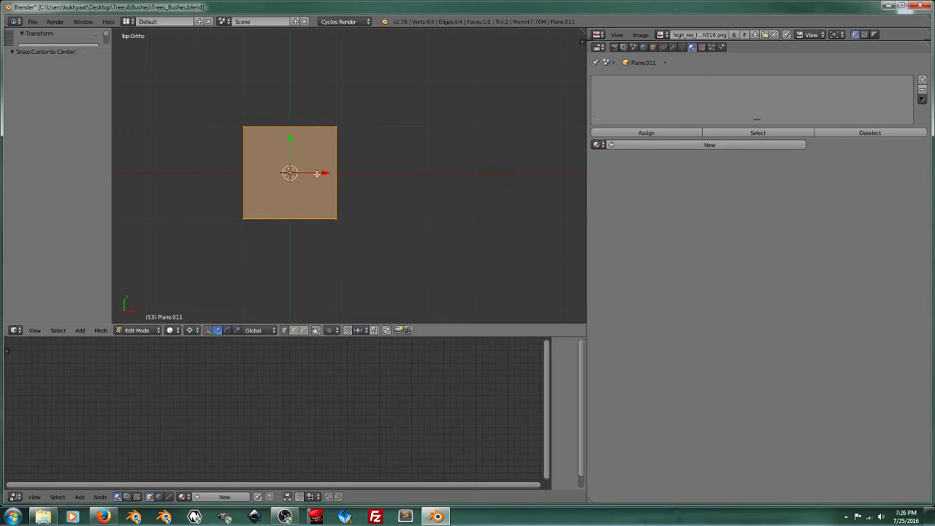
drag(317, 173, 359, 174)
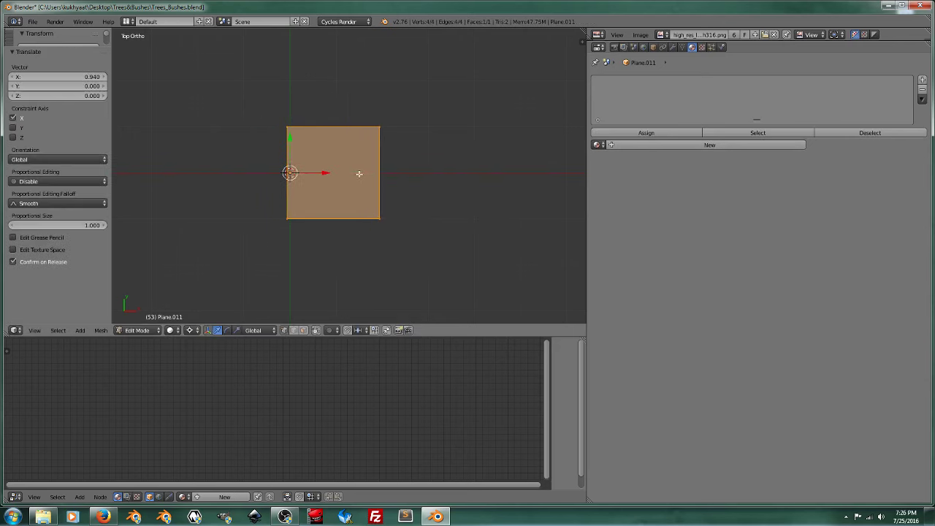
scroll(424, 190, up, 3)
key(Tab)
click(537, 149)
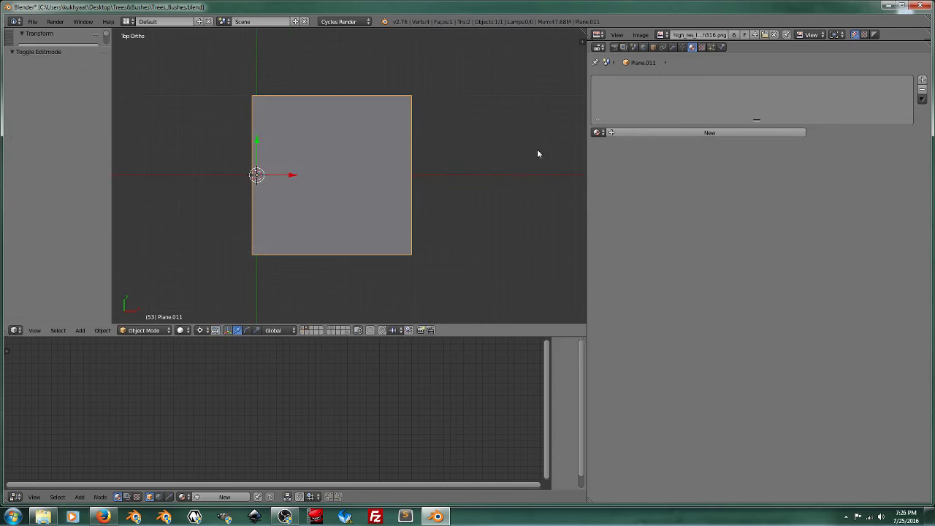
drag(700, 41, 699, 149)
click(661, 142)
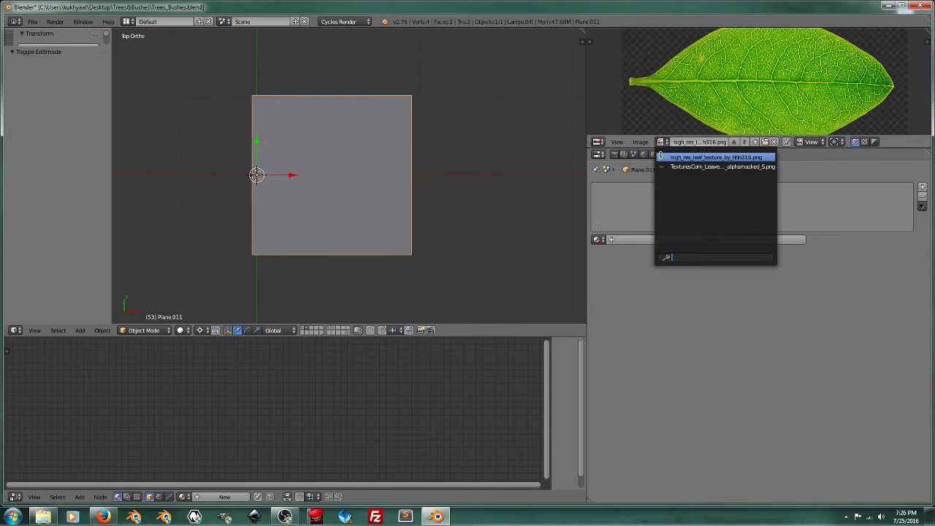
Show the alpha-masked fern texture image and unwrap the plane in Edit Mode
click(660, 167)
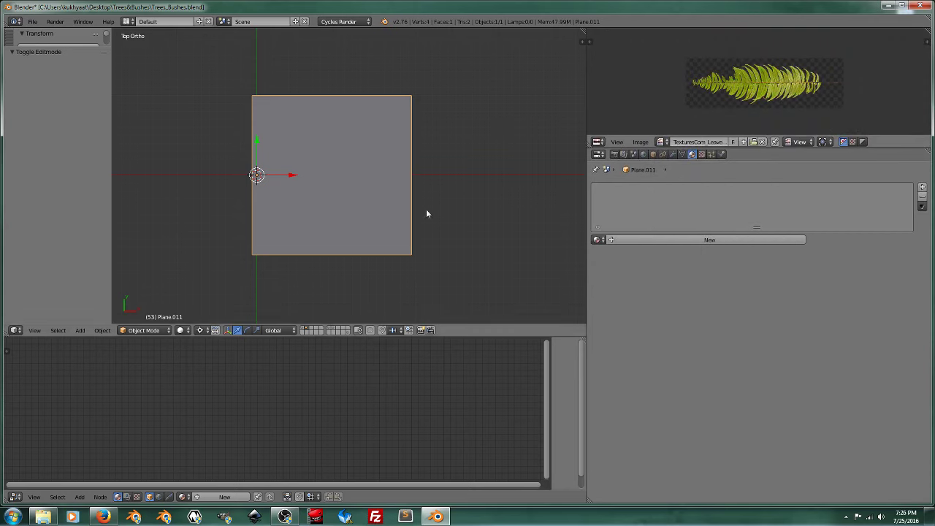
key(Tab)
click(417, 177)
key(u)
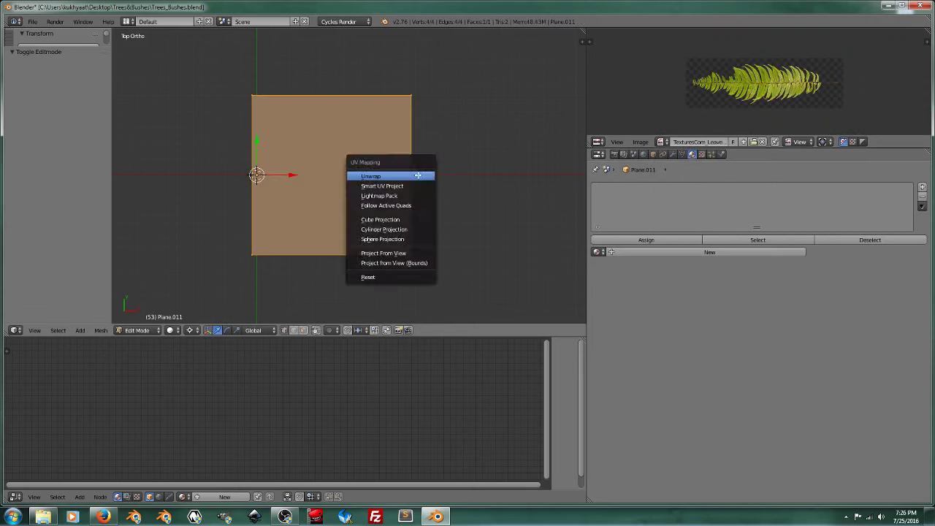
click(417, 176)
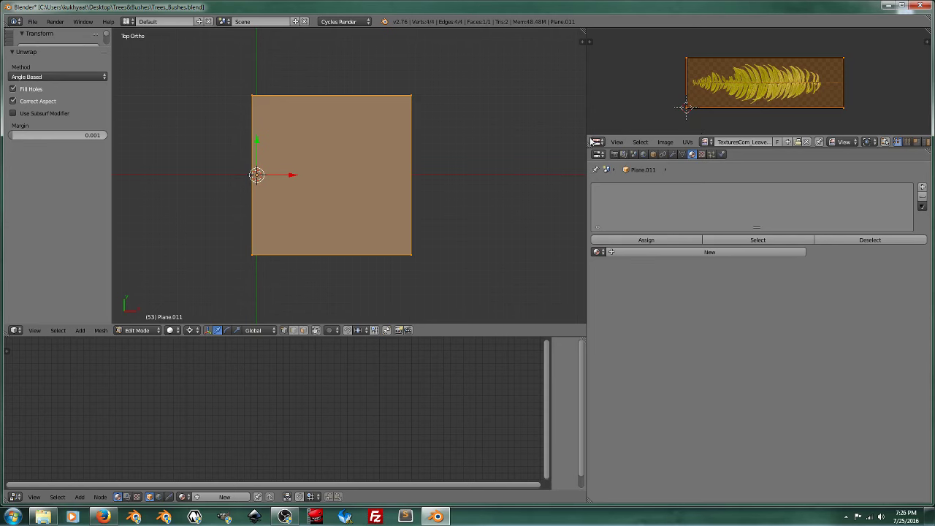
scroll(422, 152, down, 4)
scroll(422, 156, up, 3)
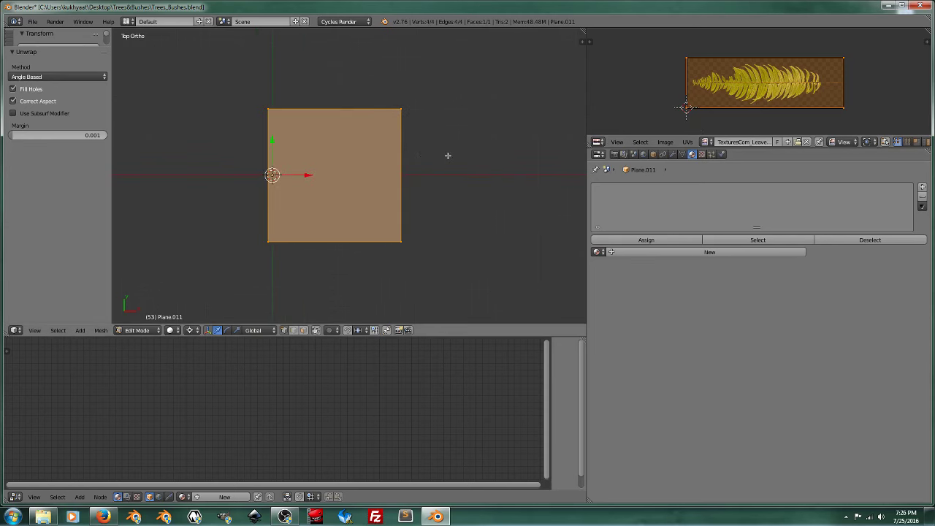
Unwrap the plane once more, return to Object Mode, and browse existing materials
key(u)
click(447, 155)
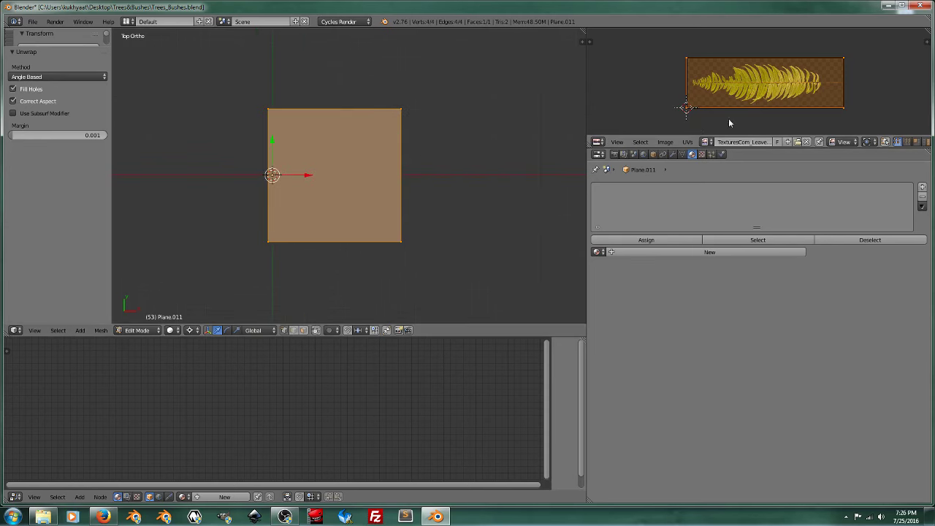
key(Tab)
click(361, 255)
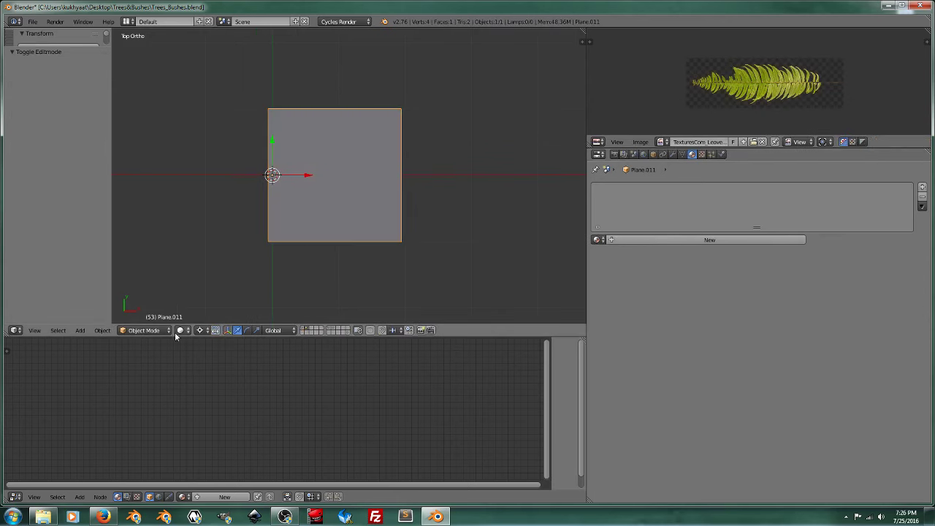
click(597, 239)
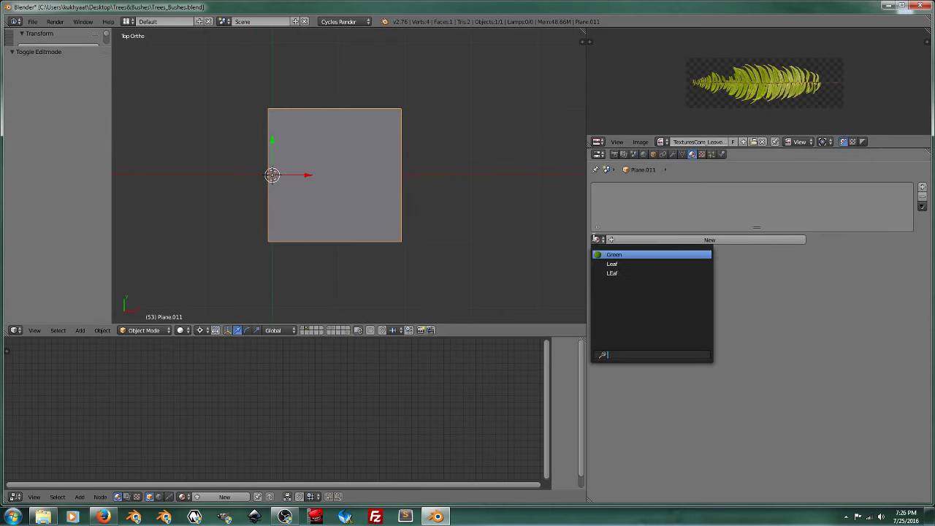
Assign the Leaf material and view its Image Texture and Diffuse BSDF nodes
click(606, 264)
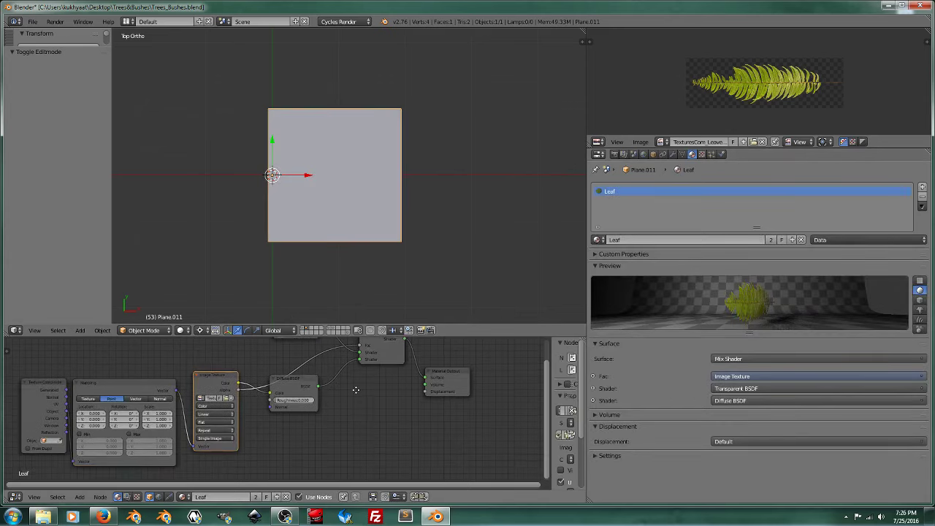
scroll(317, 386, down, 2)
middle_drag(311, 399, 328, 371)
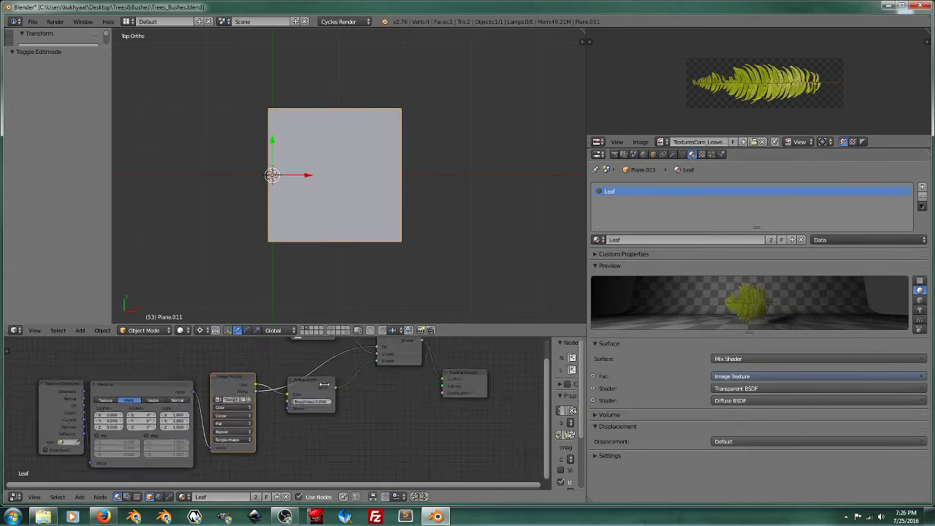
scroll(363, 377, up, 4)
scroll(363, 378, up, 2)
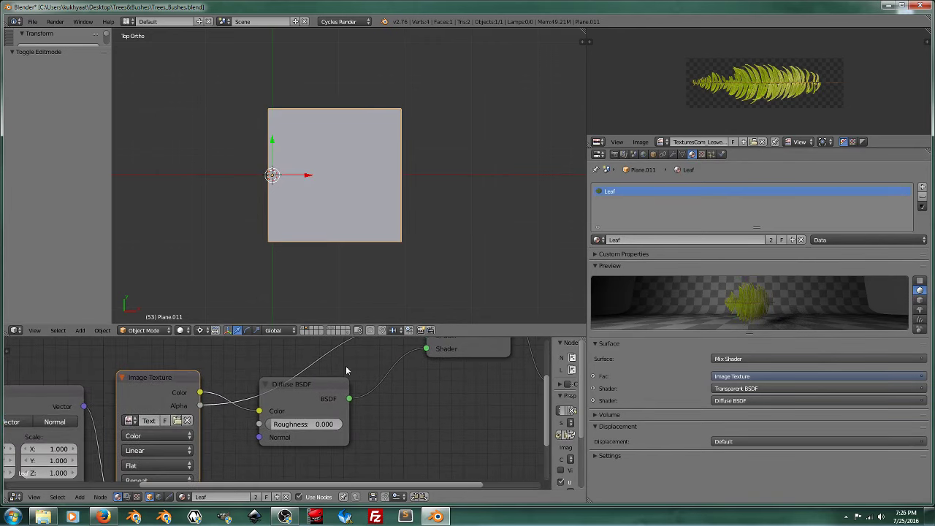
Preview the leaf plane in Rendered shading, return to Solid, and enter Edit Mode
click(189, 331)
click(192, 267)
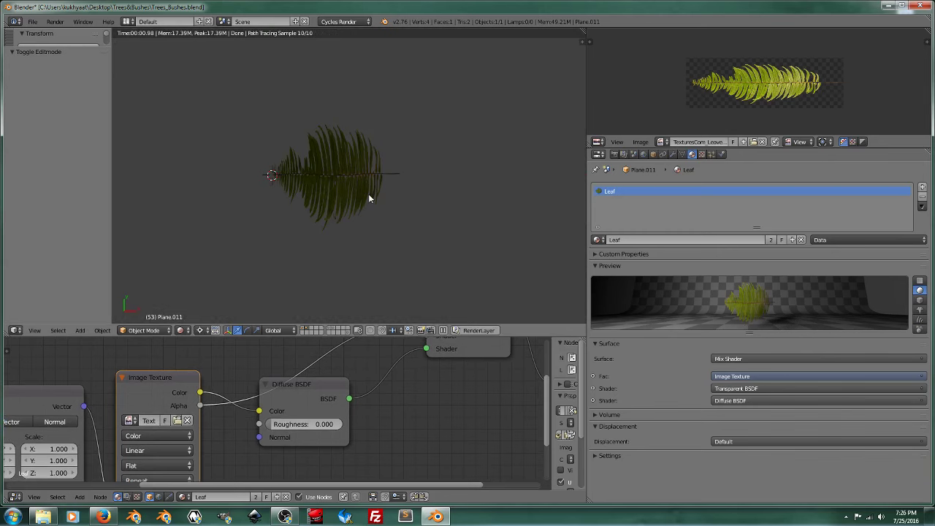
click(188, 330)
click(208, 287)
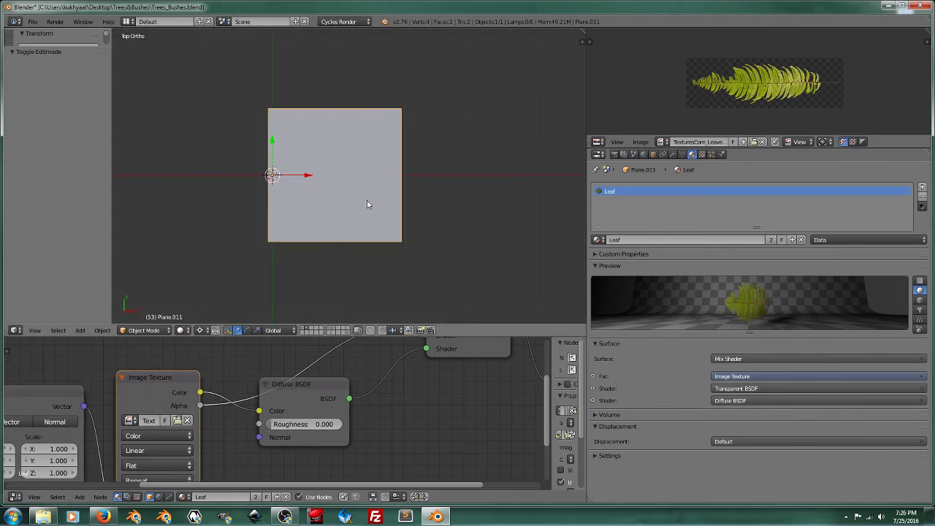
key(Tab)
click(402, 199)
Stretch the plane into a long rectangle by moving its right edge along X
key(a)
key(a)
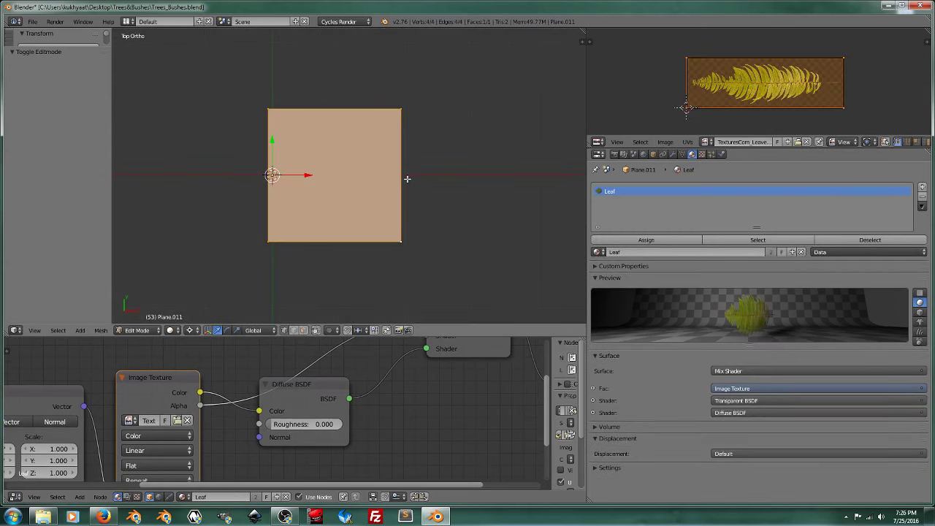
right_click(406, 178)
scroll(431, 188, down, 3)
key(g)
key(x)
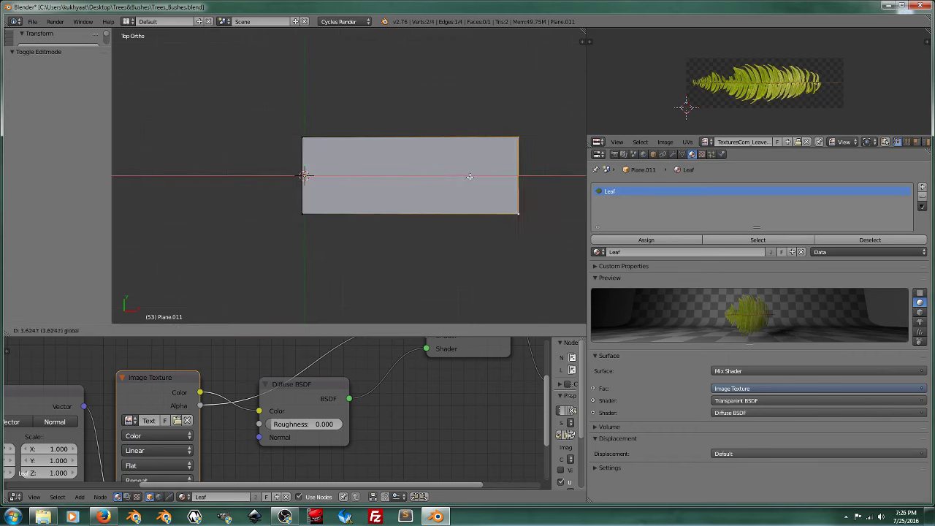
click(475, 177)
Select the whole stretched plane and re-unwrap its UVs
key(Tab)
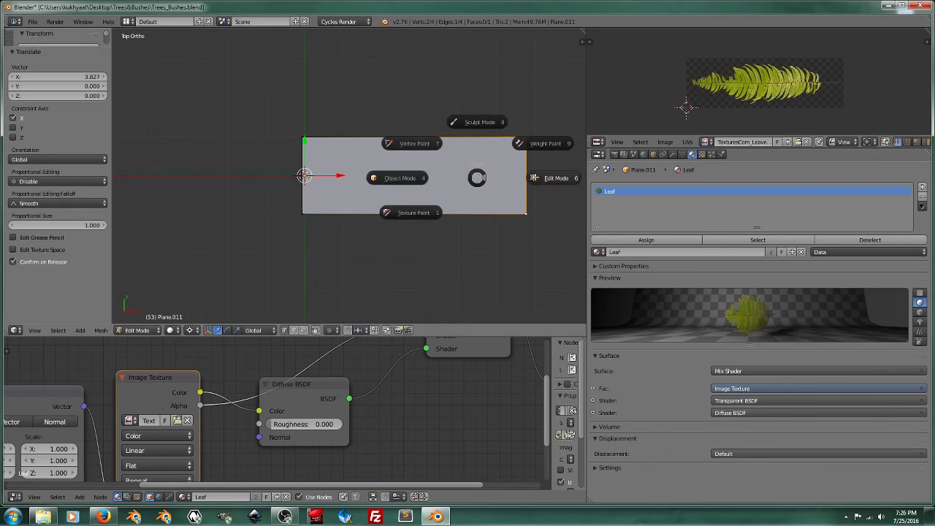
key(a)
key(a)
key(u)
click(510, 180)
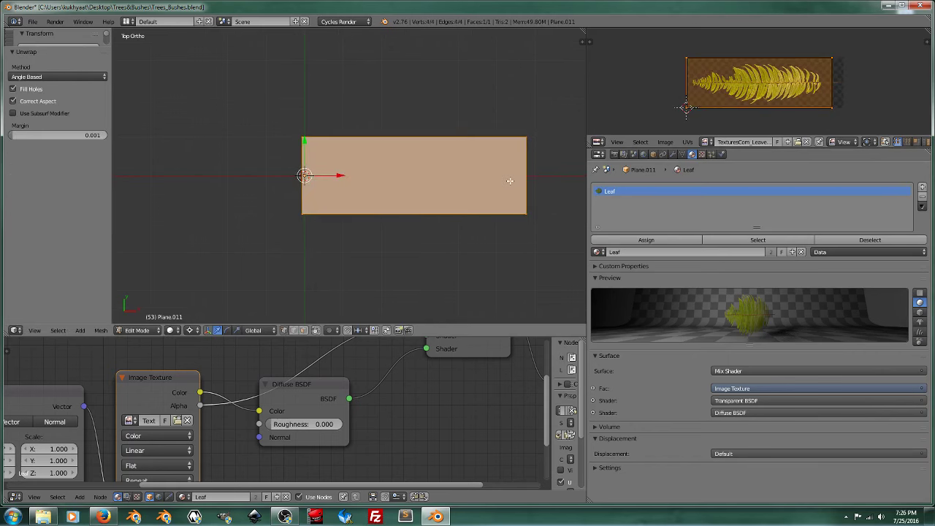
key(Tab)
click(372, 243)
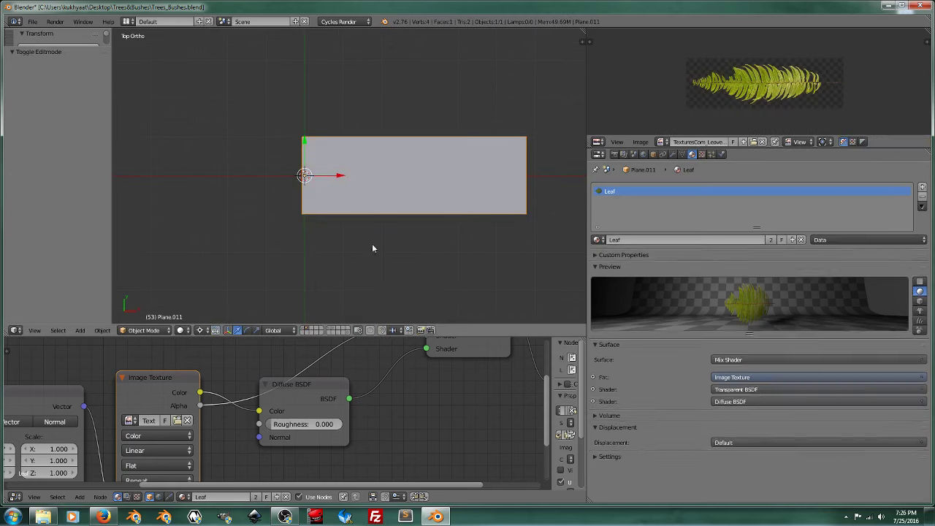
key(Tab)
click(506, 188)
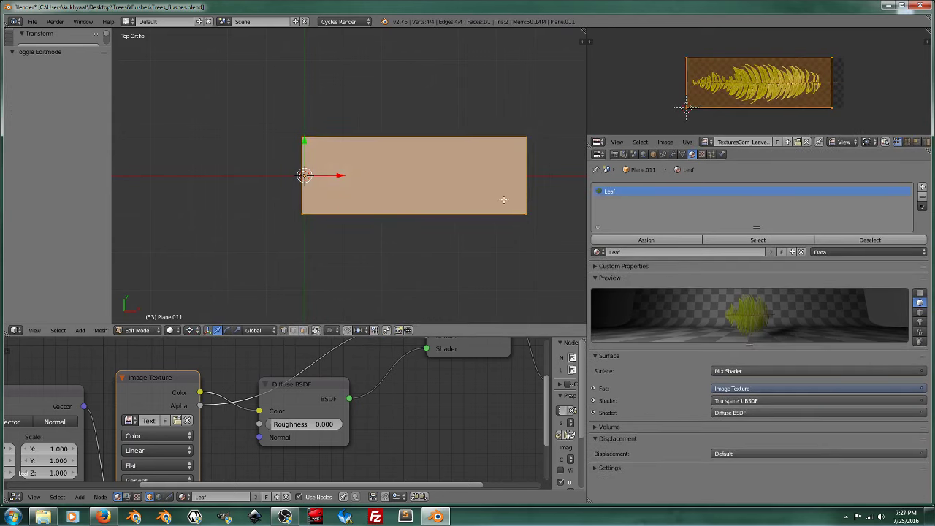
Preview the stretched leaf in Rendered shading, then return to Solid
click(171, 330)
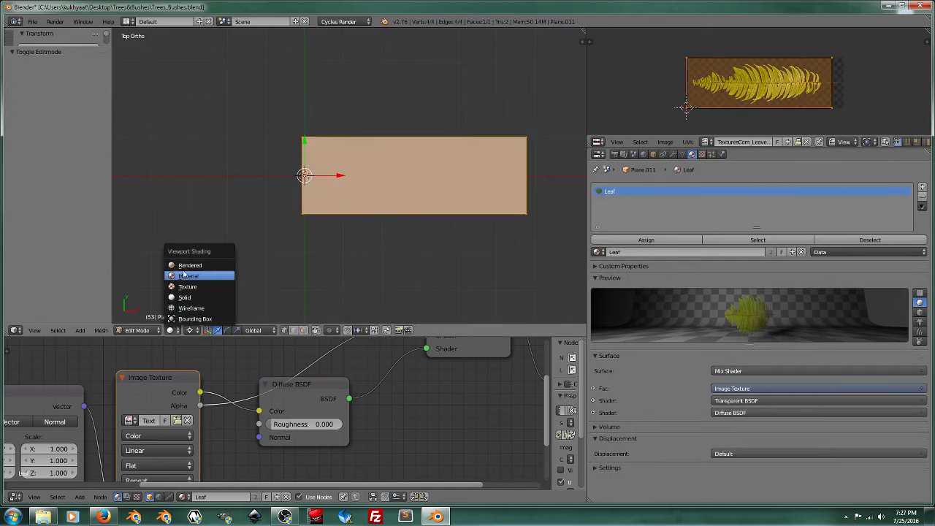
click(184, 263)
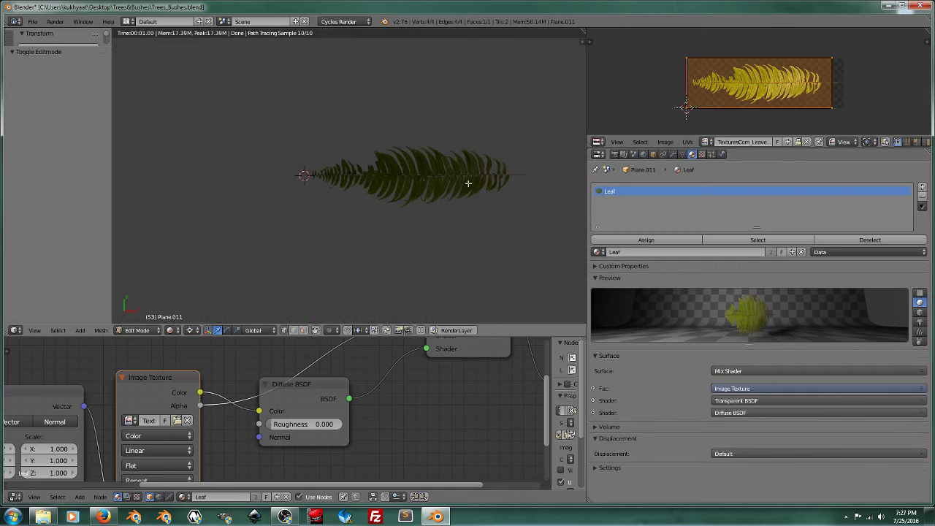
click(171, 331)
click(181, 305)
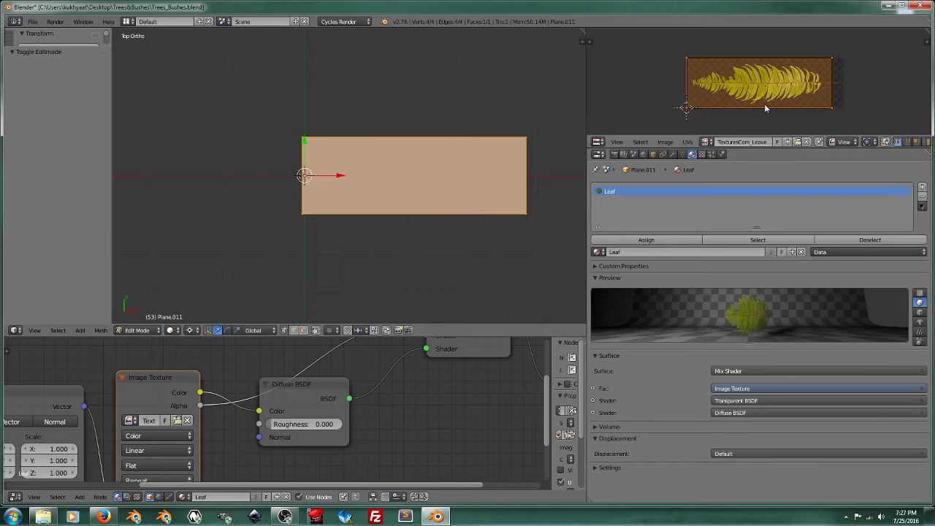
Mirror the leaf UVs horizontally with an X scale of -1
key(s)
key(x)
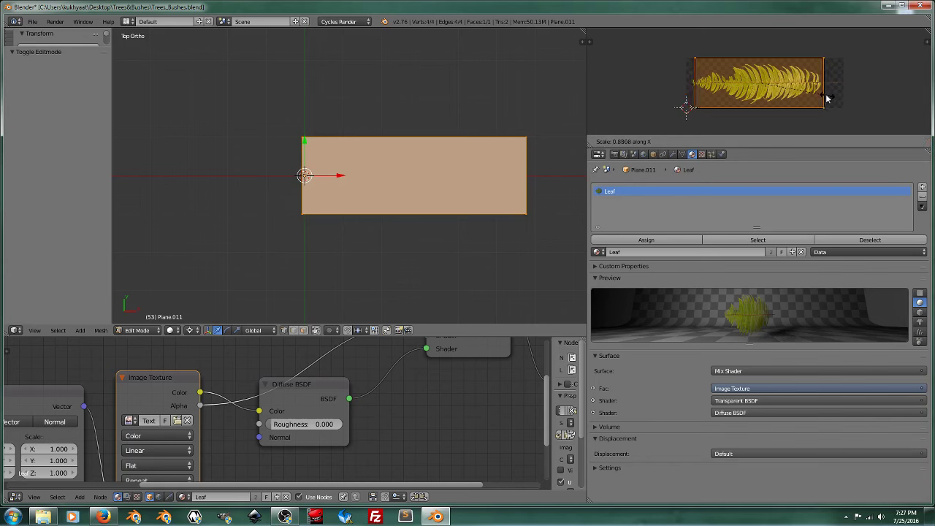
text(-1)
key(Return)
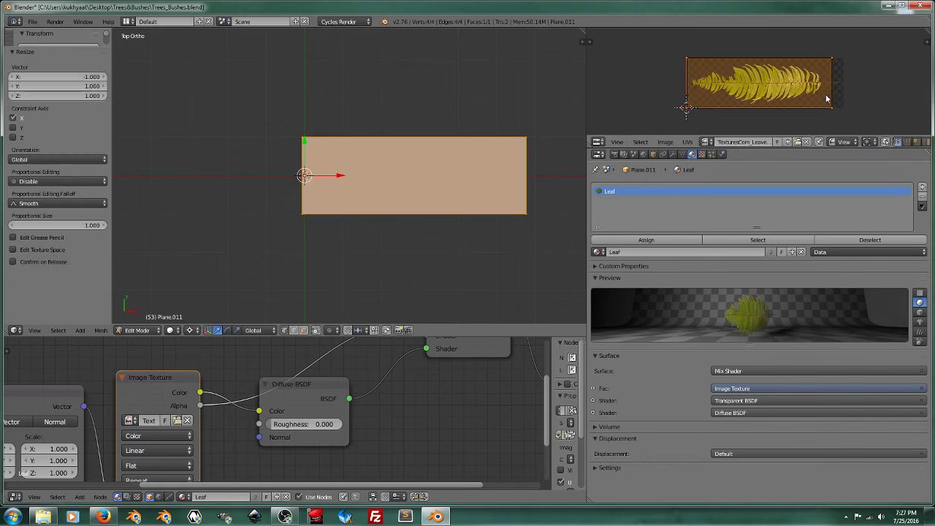
Shift the UVs -0.185 on X, nudge one corner, and return to Object Mode
key(g)
key(x)
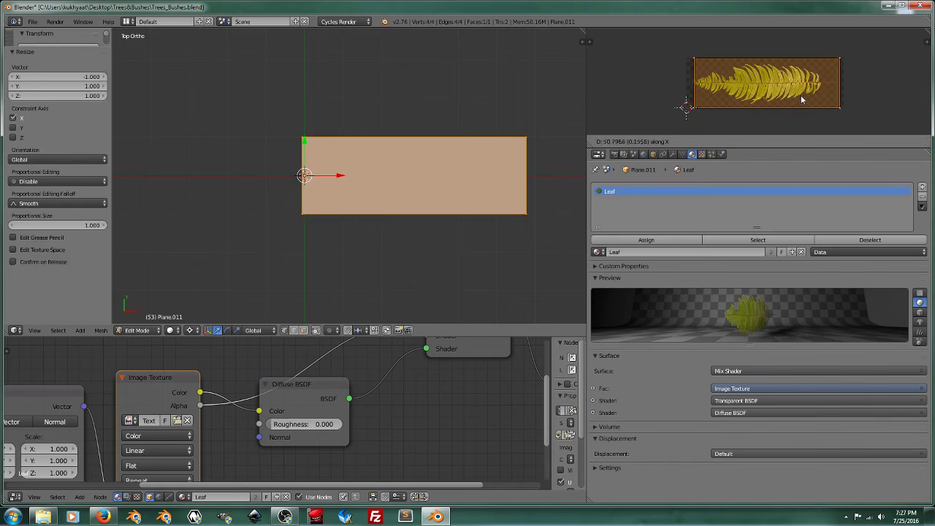
click(801, 95)
right_click(698, 73)
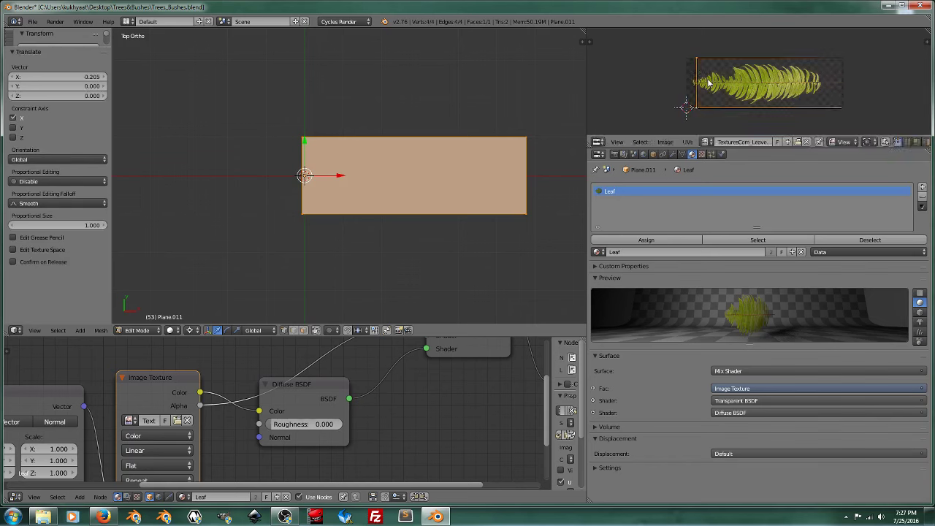
key(g)
click(699, 84)
key(Tab)
click(434, 118)
Preview the tilted leaf plane in Rendered shading, then return to Solid
click(181, 330)
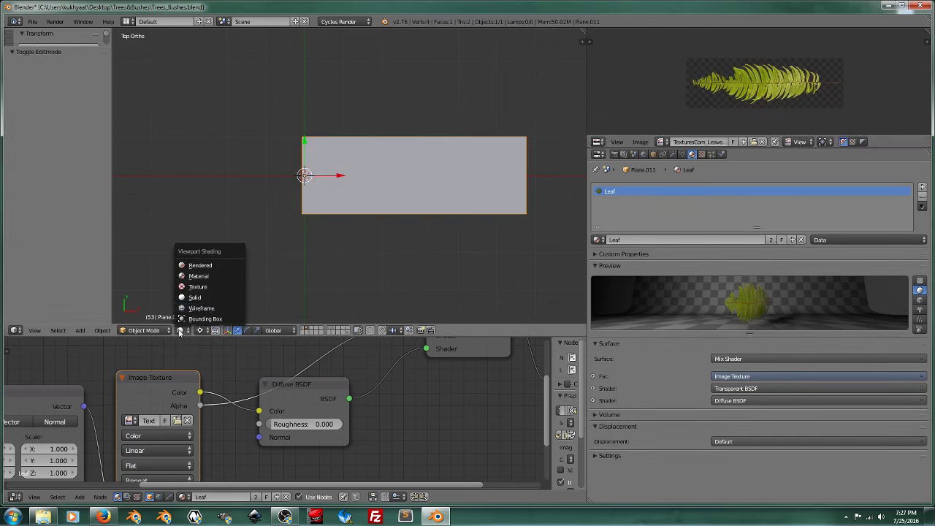
click(201, 265)
mouse_move(371, 241)
middle_down()
mouse_move(462, 199)
mouse_move(417, 175)
mouse_move(461, 140)
mouse_move(359, 167)
mouse_move(434, 216)
mouse_move(409, 226)
mouse_move(417, 205)
middle_up()
click(180, 331)
click(198, 285)
scroll(397, 232, down, 5)
scroll(417, 246, up, 4)
Show the fern texture on the plane with Material shading
click(181, 330)
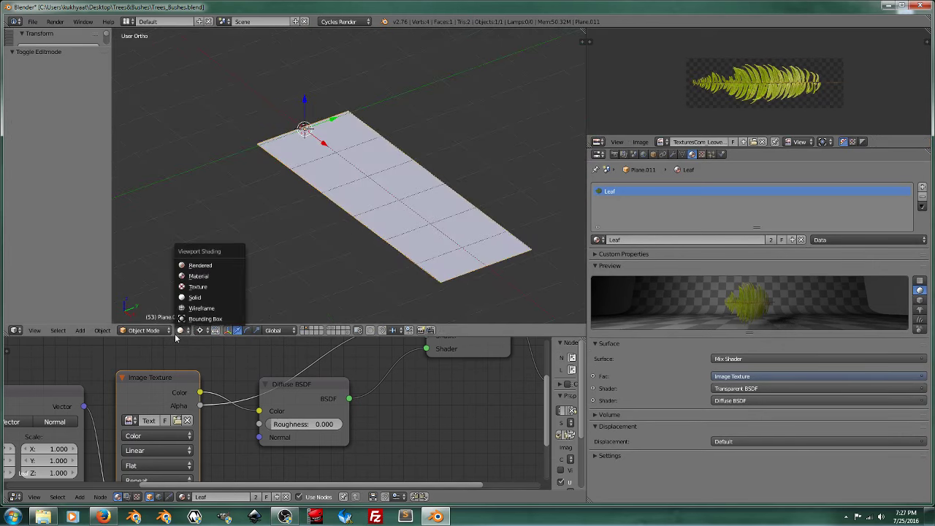
click(183, 330)
click(184, 329)
click(194, 276)
mouse_move(351, 270)
middle_down()
mouse_move(398, 264)
mouse_move(434, 141)
mouse_move(415, 155)
mouse_move(491, 224)
mouse_move(417, 178)
mouse_move(380, 174)
mouse_move(418, 171)
middle_up()
scroll(397, 263, up, 3)
scroll(424, 240, down, 3)
In Edit Mode, start a loop cut across the plane, scrolling to raise the cut count
key(Tab)
click(497, 179)
key(ctrl+r)
scroll(418, 171, up, 4)
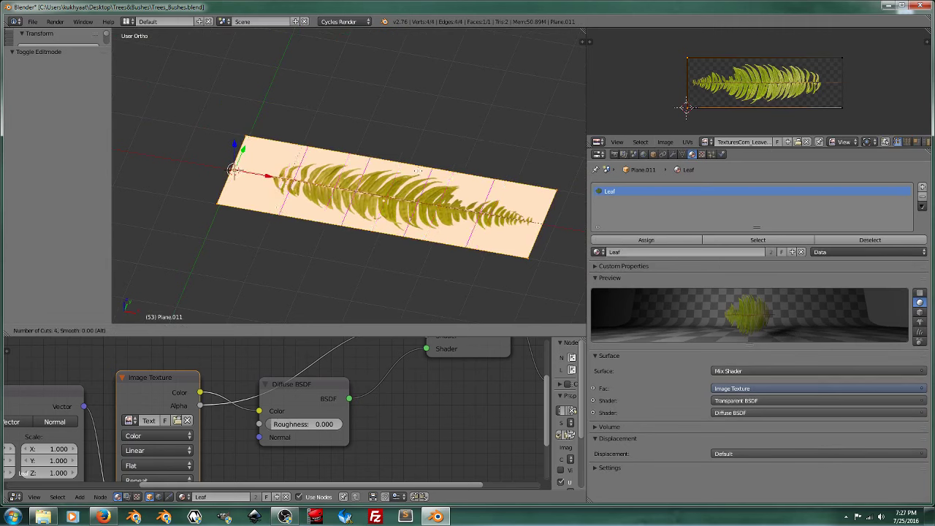
Confirm the four evenly spaced loop cuts, switch to front view and select the whole leaf
click(418, 171)
right_click(418, 171)
mouse_move(418, 171)
middle_down()
mouse_move(456, 199)
mouse_move(427, 201)
middle_up()
key(KP_1)
key(a)
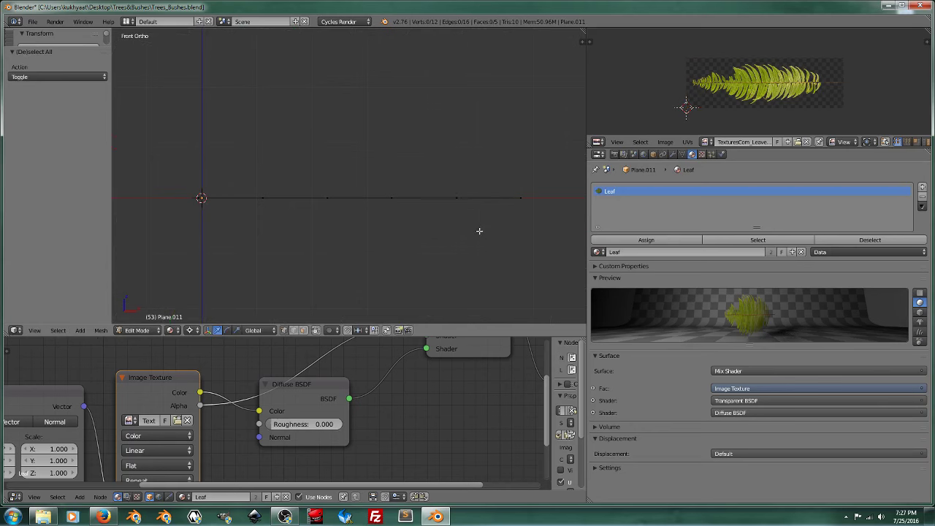
key(a)
key(a)
key(a)
Tilt the leaf nearly upright around its base and select all but the lowest section
key(r)
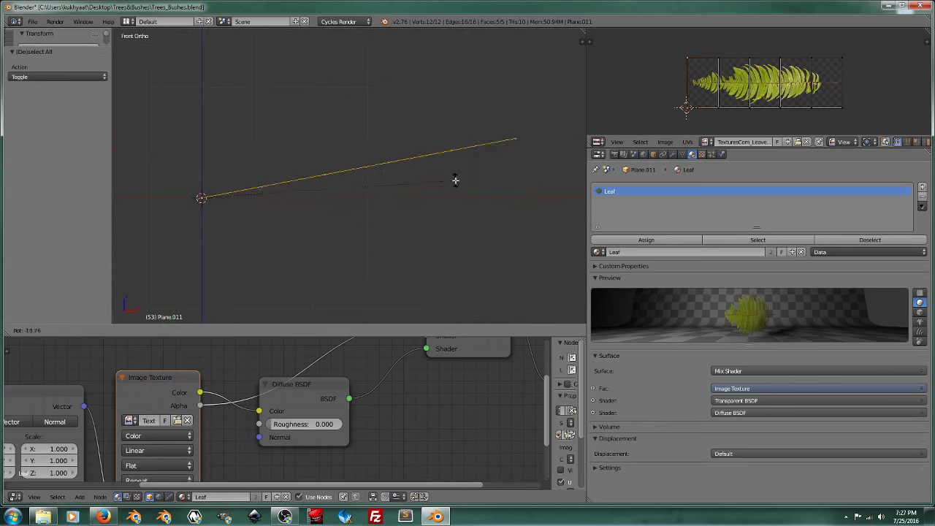
click(246, 92)
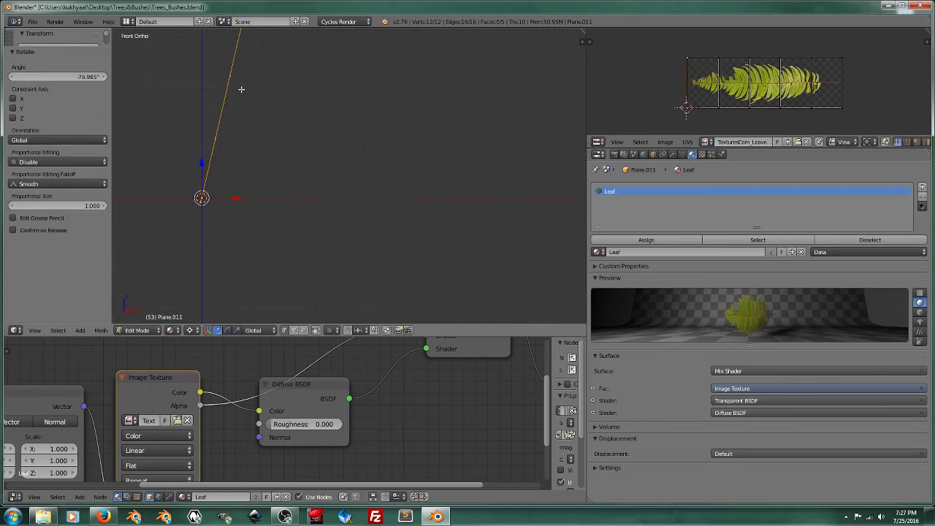
shift+middle_drag(240, 87, 372, 226)
key(a)
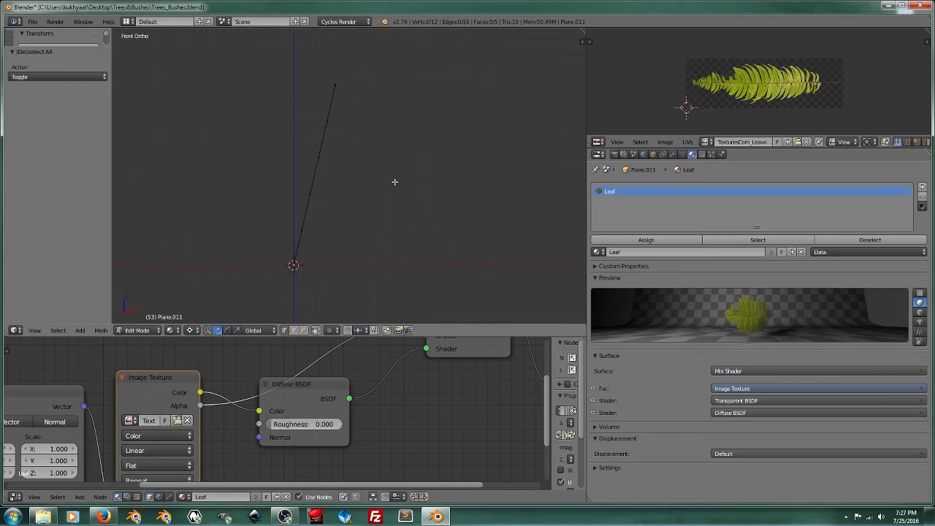
drag(332, 80, 303, 223)
key(Escape)
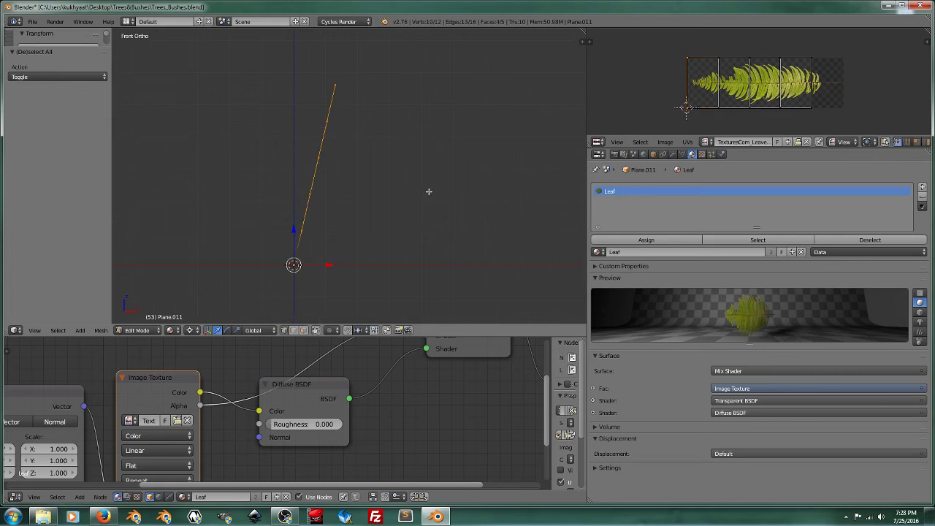
Bend the upper leaf sections outward in two rotate-and-move passes, keeping them joined to the base
key(r)
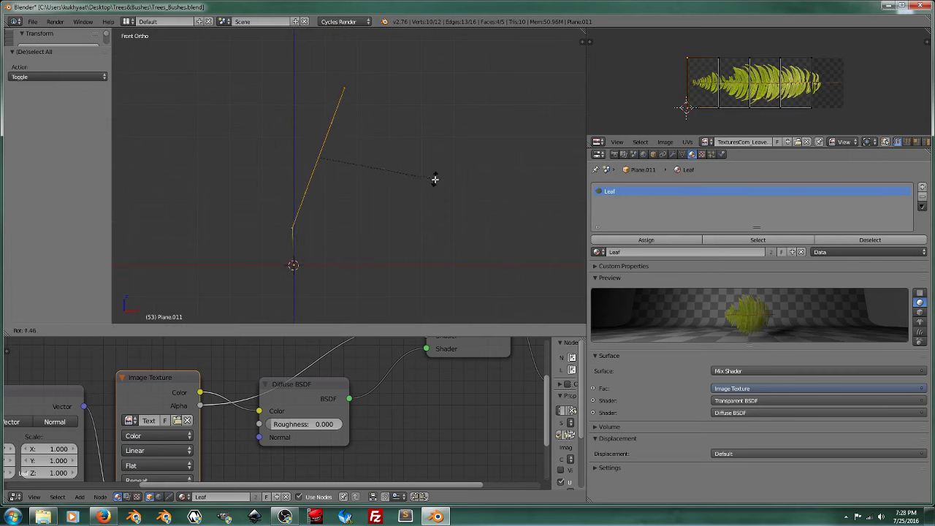
click(435, 212)
key(g)
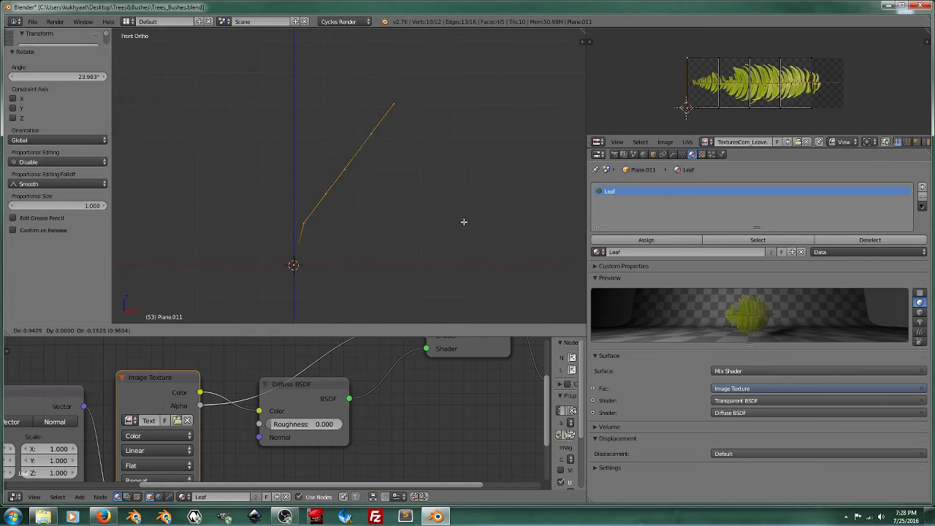
click(464, 221)
shift+right_click(312, 229)
key(r)
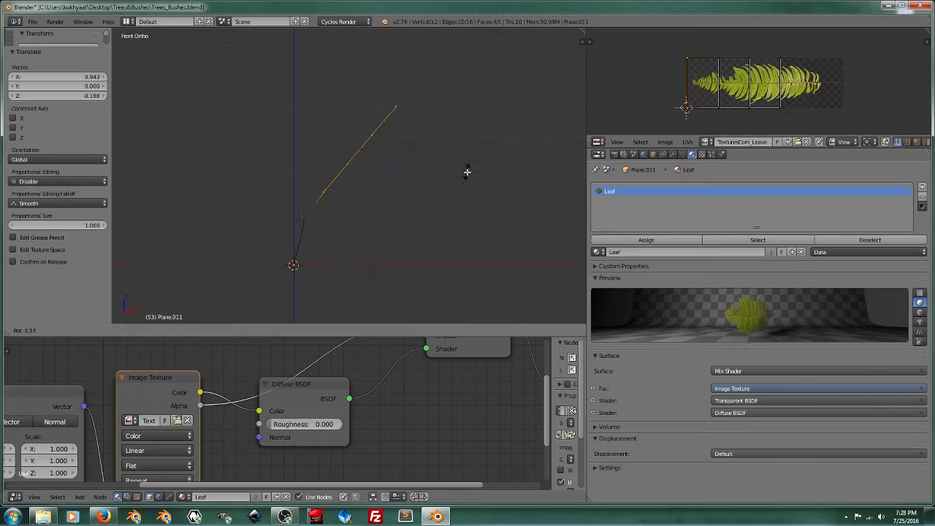
click(464, 211)
key(g)
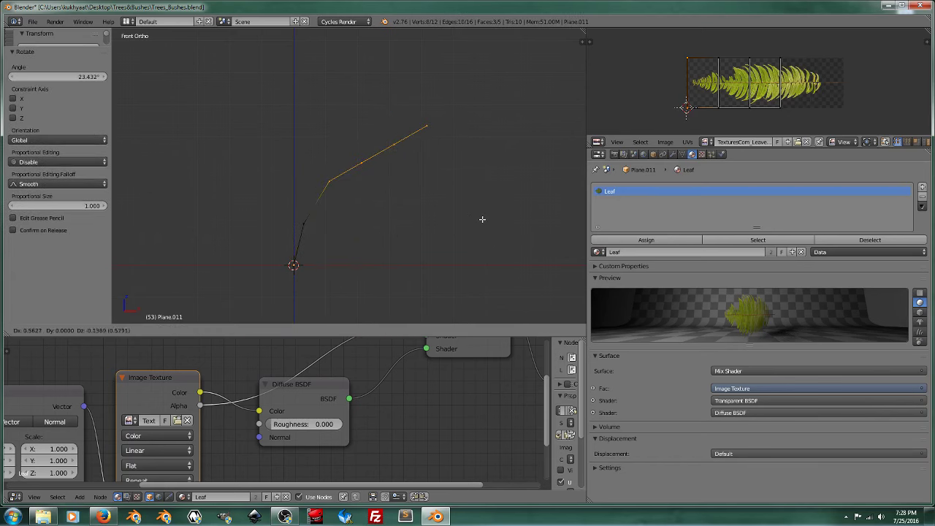
click(483, 219)
Curve the outer and tip sections further downward, realigning each bent part
shift+right_click(331, 184)
key(r)
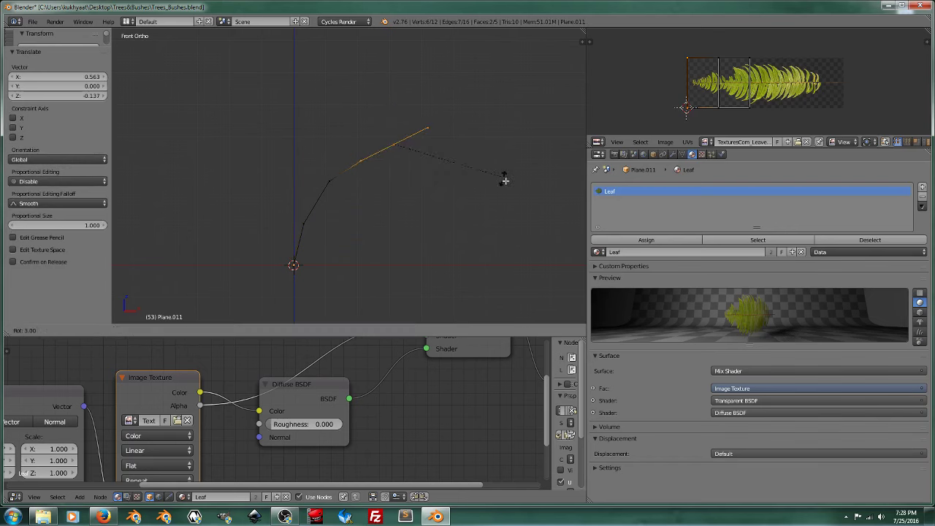
click(507, 232)
key(g)
click(526, 245)
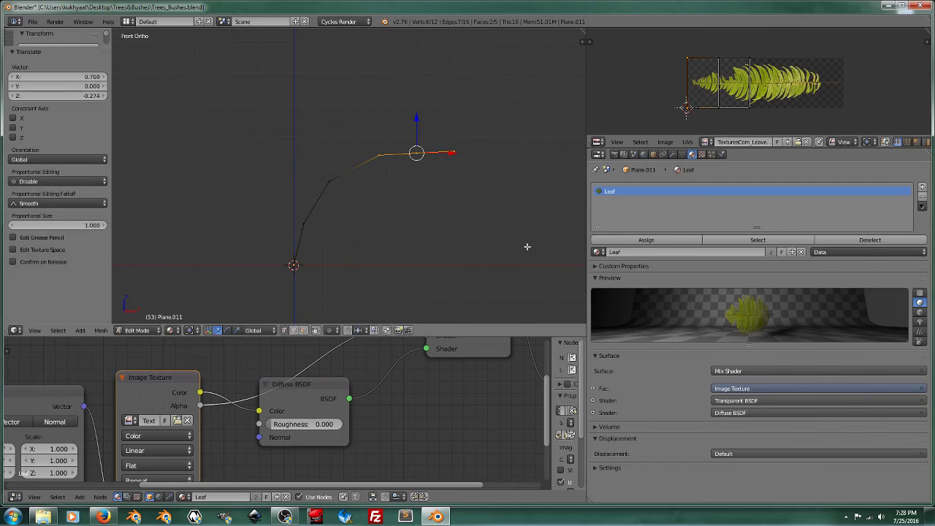
middle_click(369, 150)
key(r)
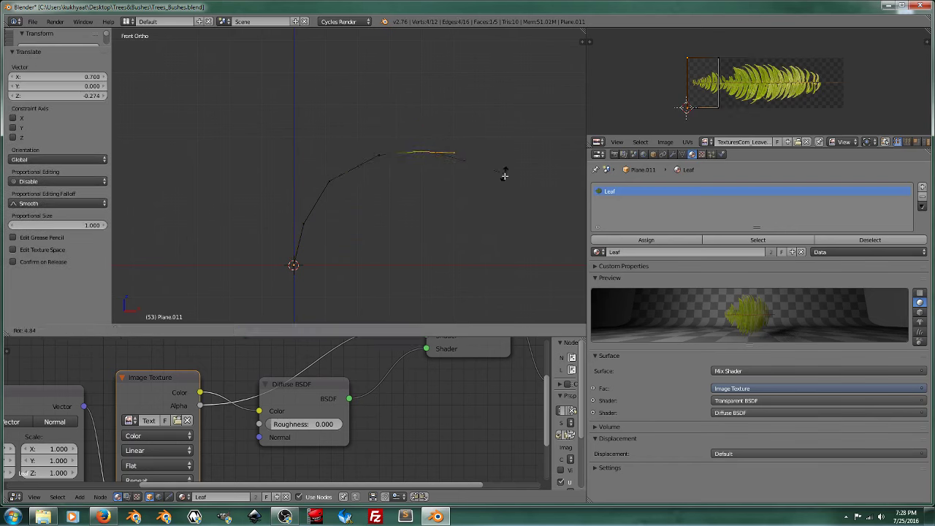
click(504, 203)
key(g)
click(521, 205)
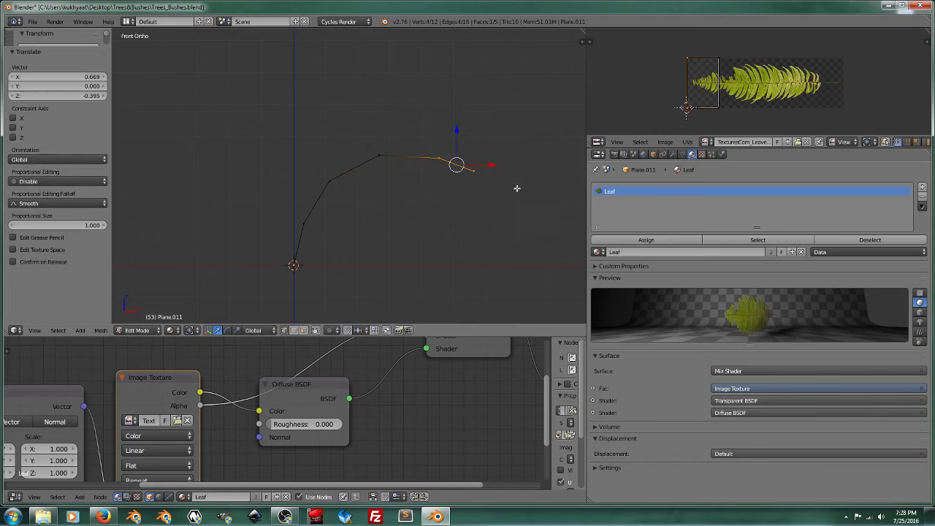
Bend the final tip edge downward so the leaf droops at its end
key(c)
middle_drag(515, 185, 435, 156)
key(r)
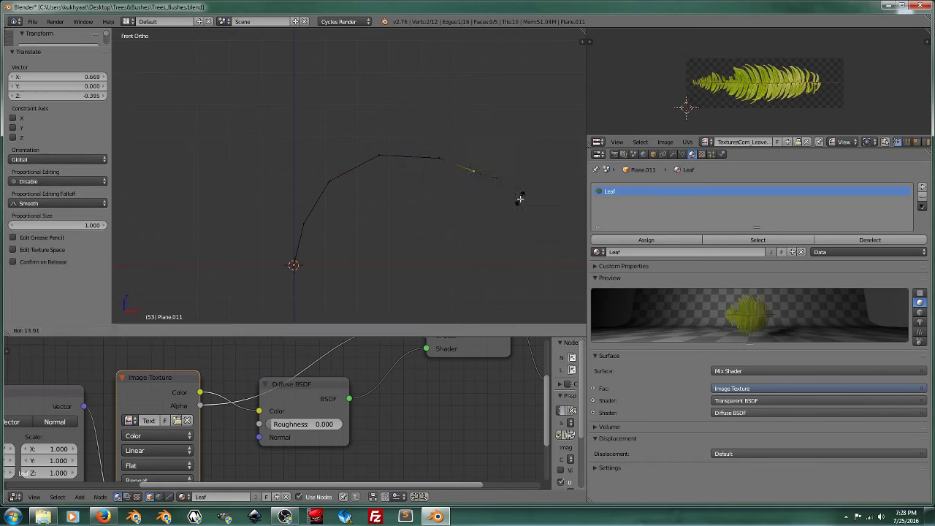
click(518, 205)
key(g)
click(520, 224)
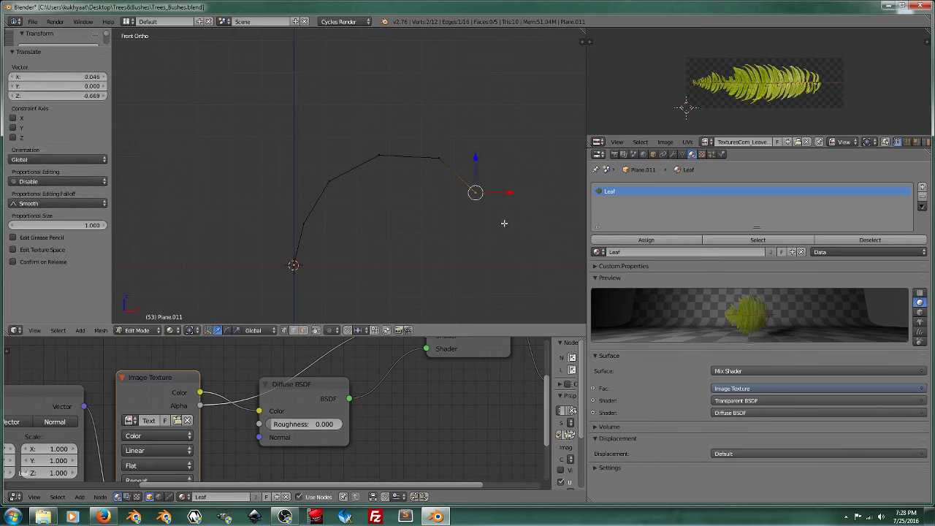
mouse_move(476, 192)
middle_down()
mouse_move(247, 184)
mouse_move(376, 200)
mouse_move(370, 195)
mouse_move(381, 204)
mouse_move(378, 172)
mouse_move(395, 191)
mouse_move(380, 203)
middle_up()
Add an edge loop down the leaf's spine and select a corner vertex at its end
key(ctrl+r)
click(361, 196)
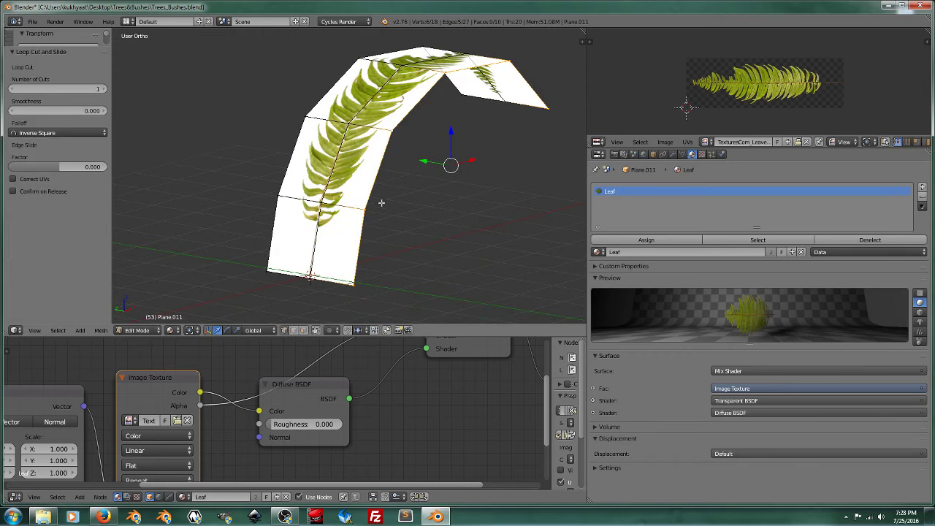
right_click(374, 209)
mouse_move(381, 259)
middle_down()
mouse_move(367, 290)
mouse_move(387, 280)
middle_up()
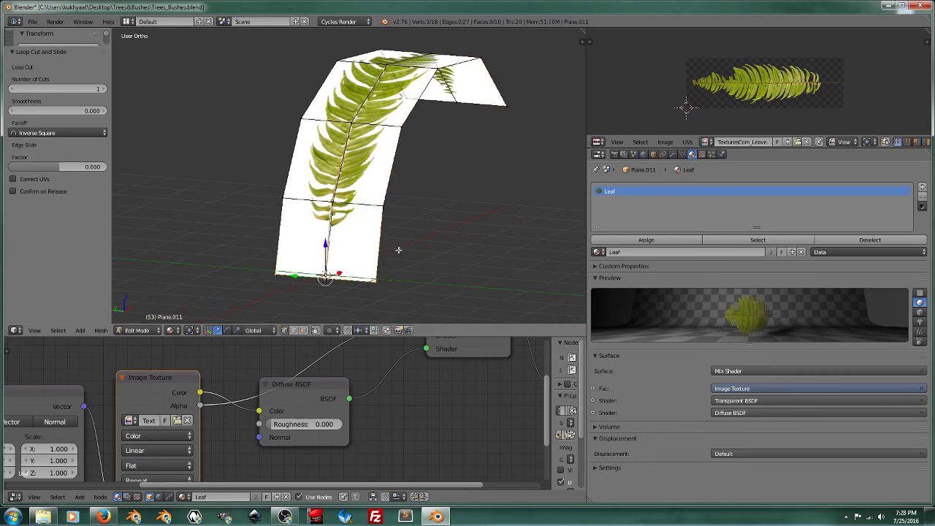
Merge the end vertices at center into one point, then select spine vertices in front view
key(alt+m)
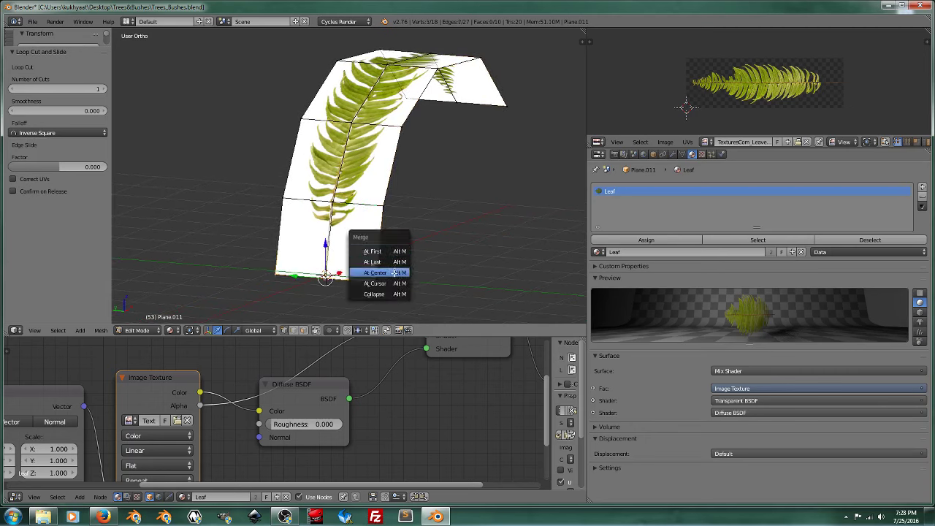
click(399, 273)
mouse_move(391, 271)
middle_down()
mouse_move(390, 234)
mouse_move(374, 228)
mouse_move(384, 222)
middle_up()
shift+right_click(278, 198)
key(KP_1)
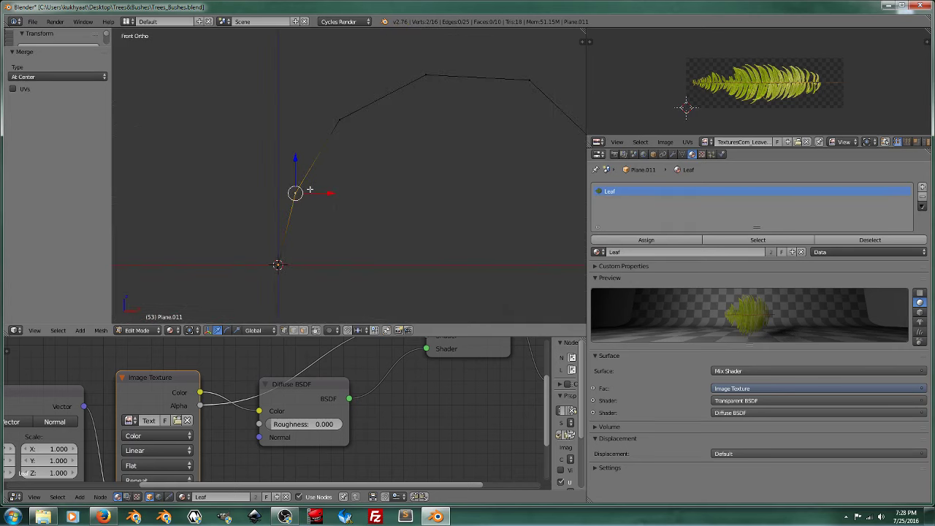
Move the selected midrib vertices up and to the left
key(g)
click(370, 173)
middle_drag(370, 174, 433, 142)
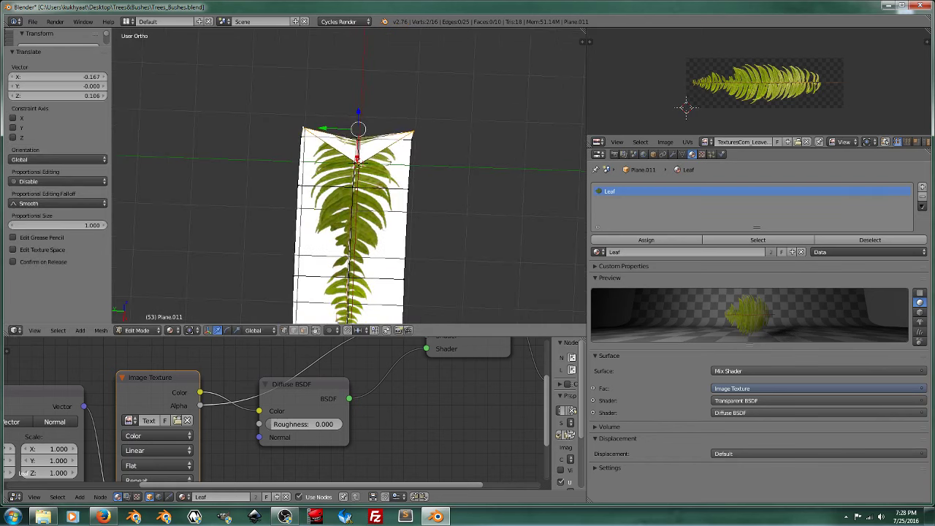
middle_drag(343, 141, 414, 139)
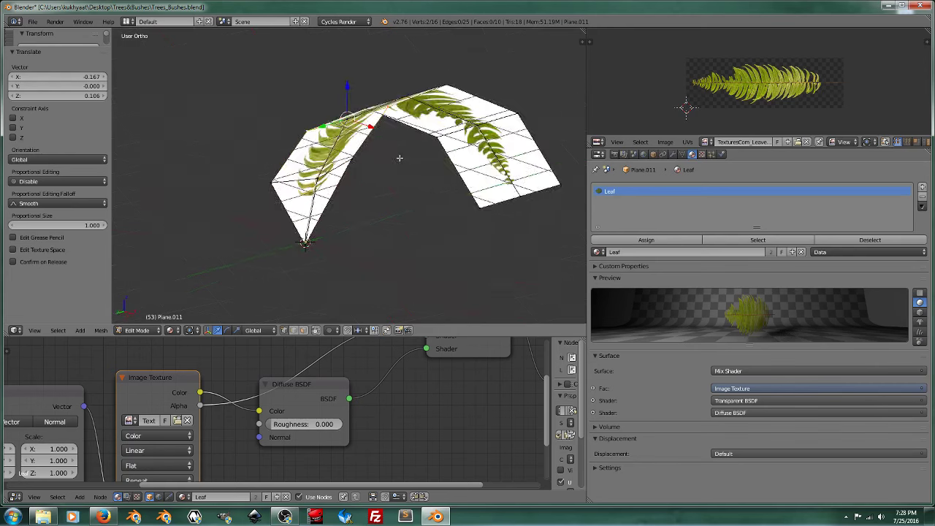
middle_drag(310, 128, 413, 181)
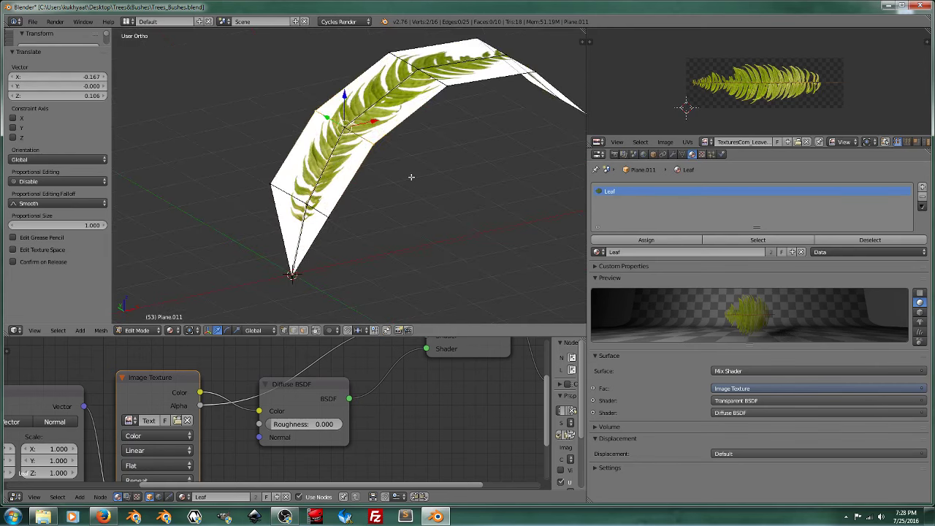
Raise the spine vertices within the X–Z plane, then add a third vertex to the selection
key(g)
key(shift+y)
click(398, 168)
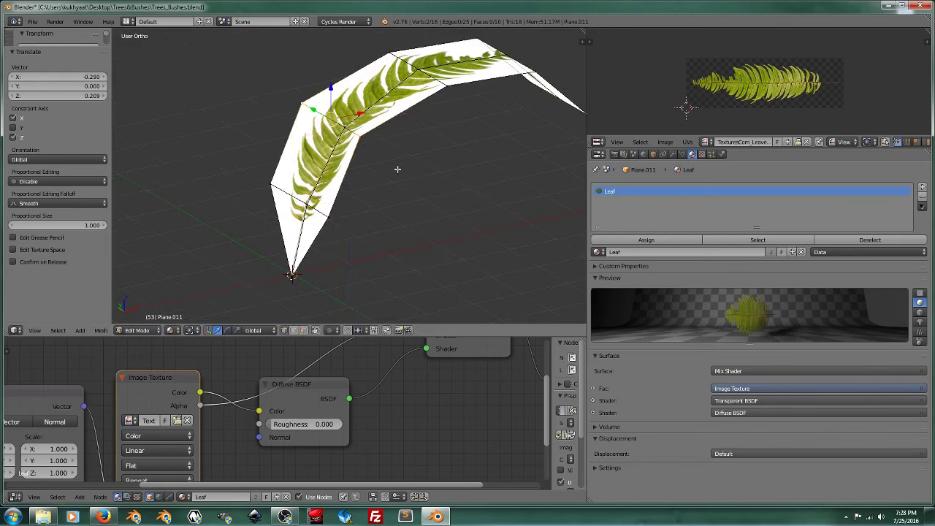
middle_drag(398, 169, 407, 138)
shift+right_click(487, 145)
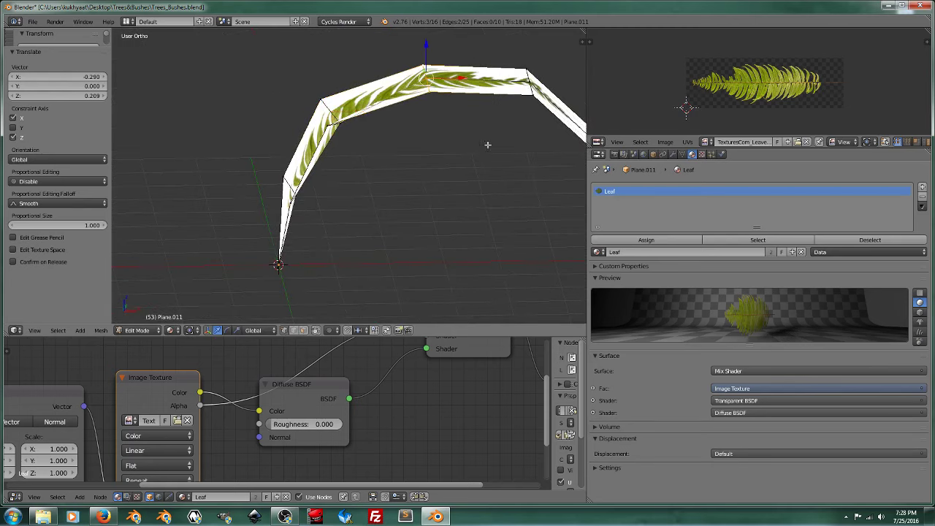
key(g)
key(shift+y)
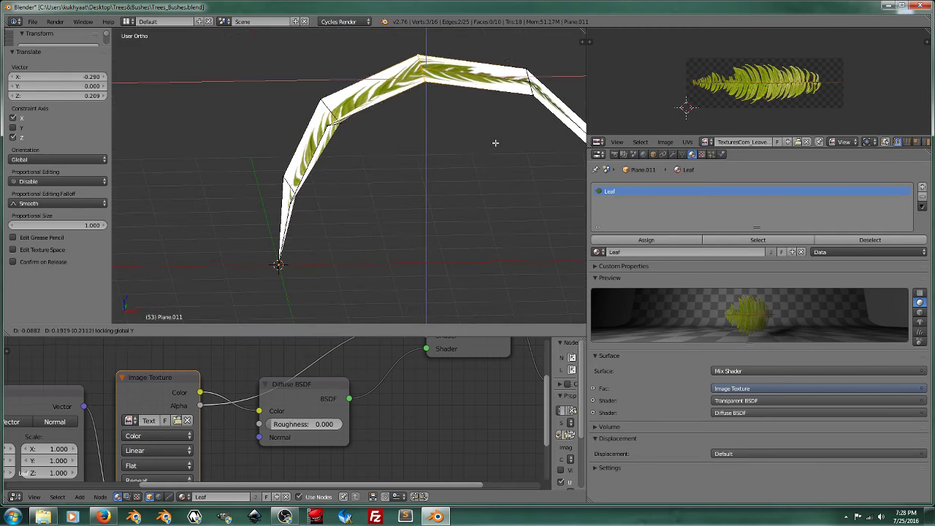
right_click(467, 147)
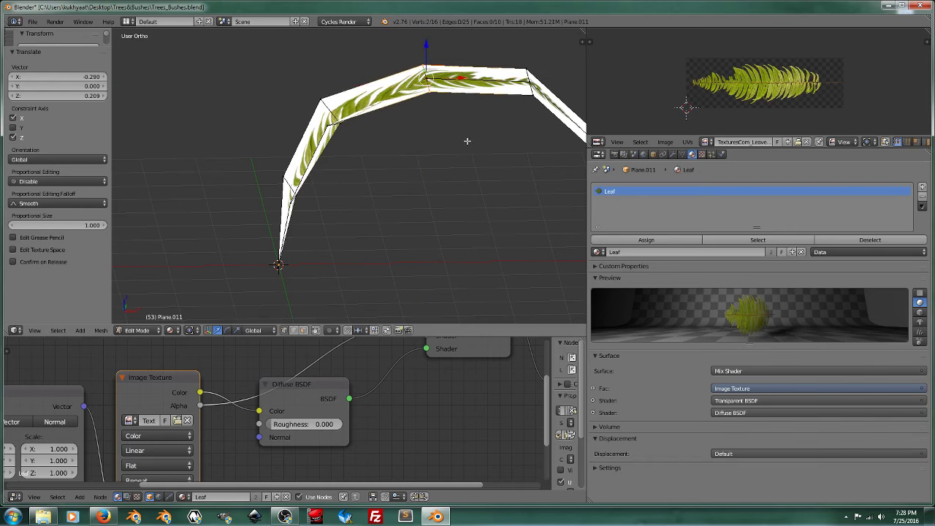
Lift the top vertices to a new position after briefly hiding and revealing faces
key(h)
key(alt+h)
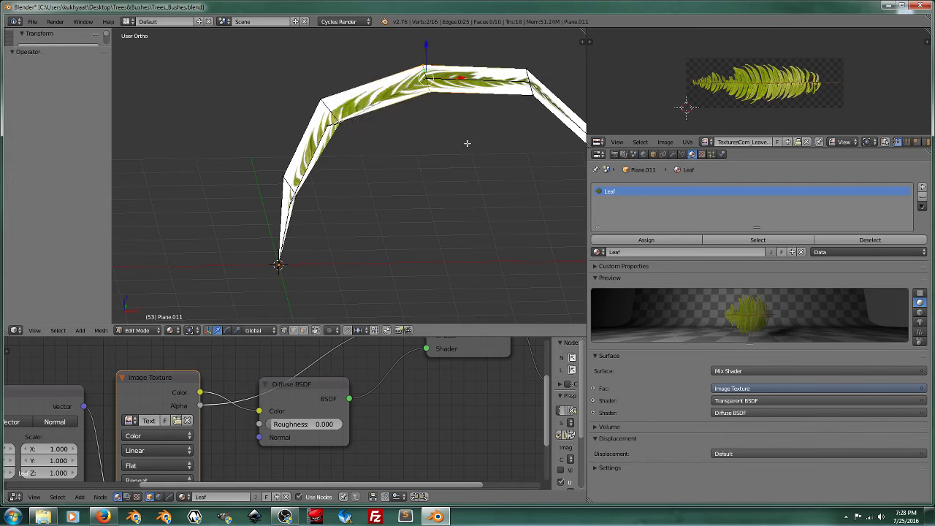
key(g)
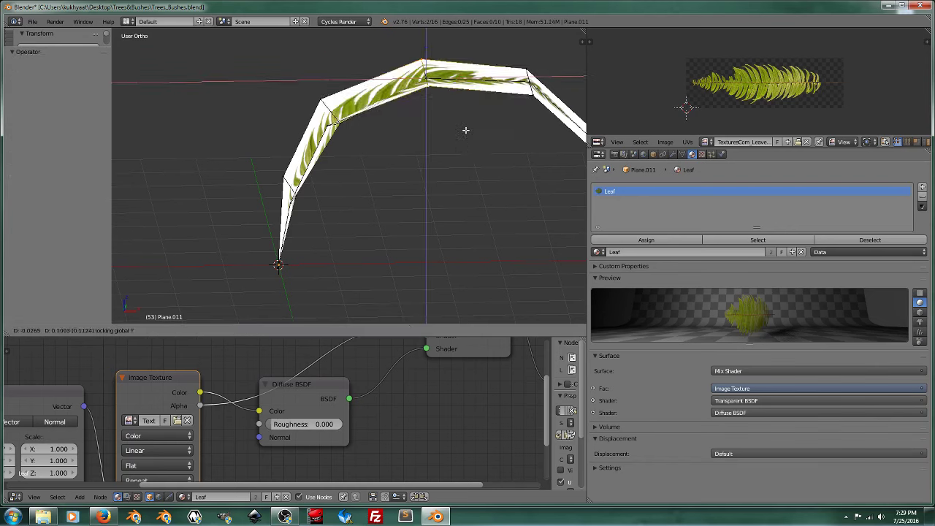
click(466, 125)
mouse_move(497, 158)
middle_down()
mouse_move(434, 161)
mouse_move(431, 146)
mouse_move(441, 152)
middle_up()
Lower the leaf's tip vertex and start moving the two tip vertices along Y
right_click(424, 114)
key(g)
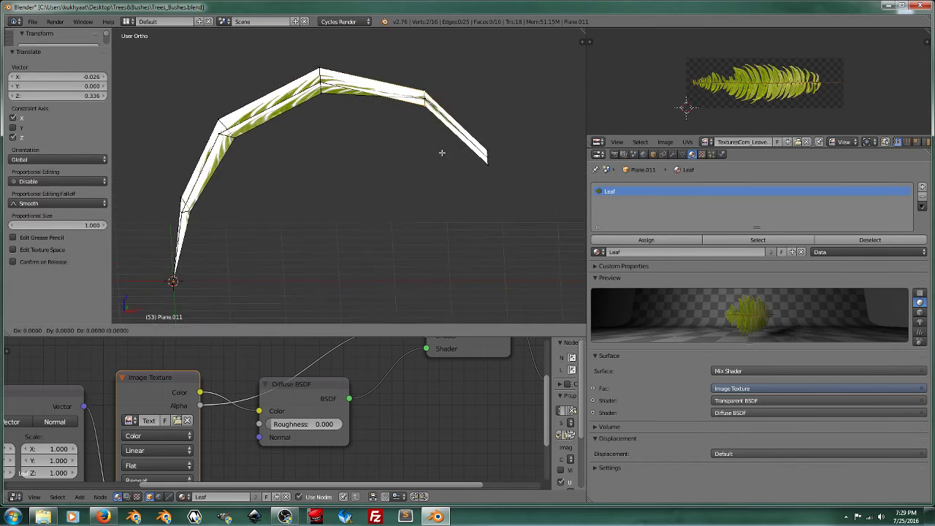
click(453, 142)
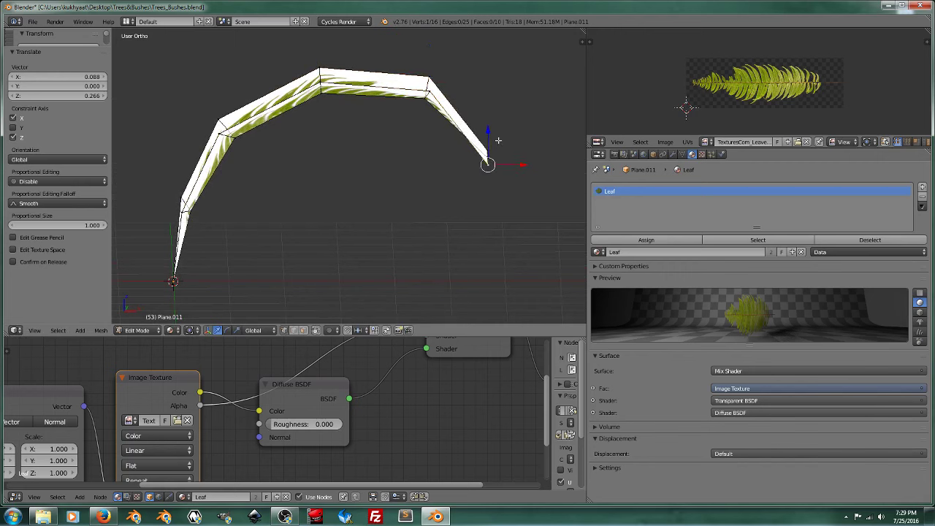
middle_drag(499, 141, 499, 182)
shift+right_click(499, 183)
key(g)
key(shift+y)
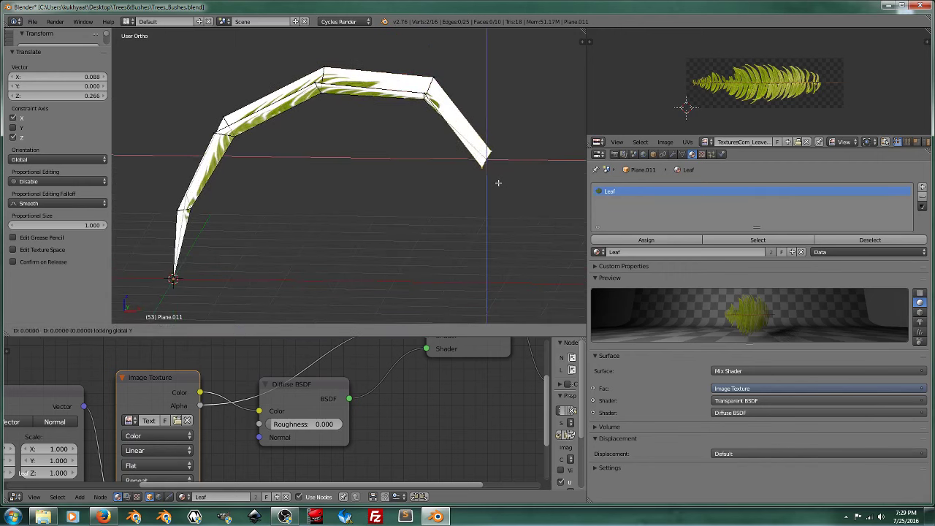
Confirm the two tip vertices' Y position, then trial-merge them at center and undo it
click(509, 171)
middle_drag(490, 194, 335, 192)
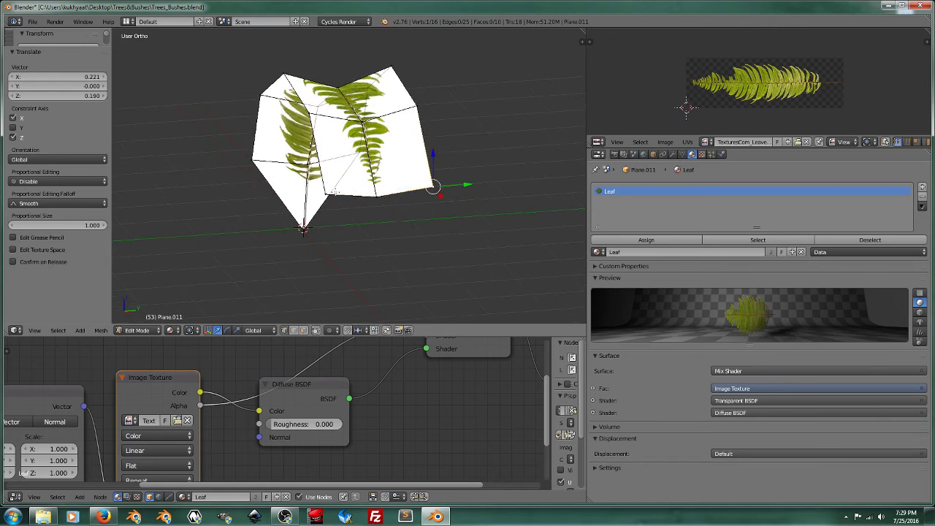
key(alt+m)
click(440, 214)
middle_drag(276, 221, 338, 246)
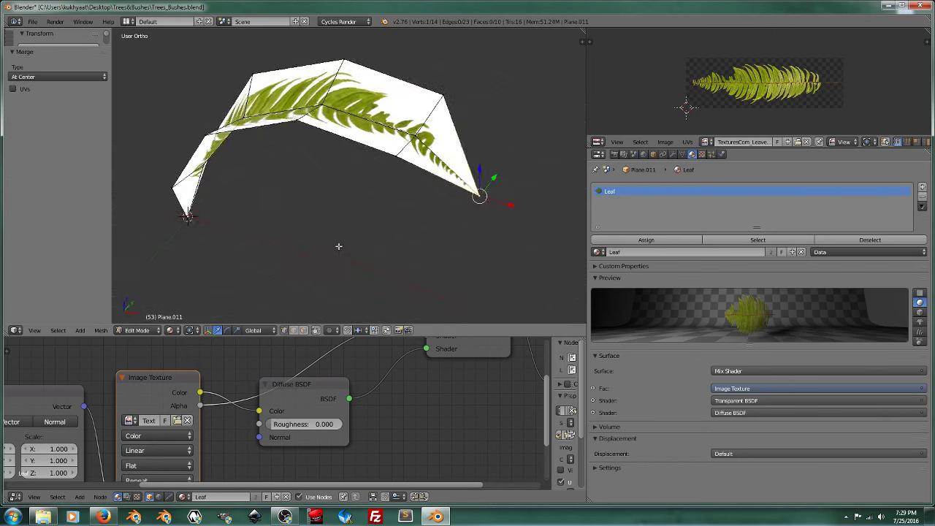
key(ctrl+z)
mouse_move(386, 209)
middle_down()
mouse_move(436, 138)
mouse_move(452, 133)
middle_up()
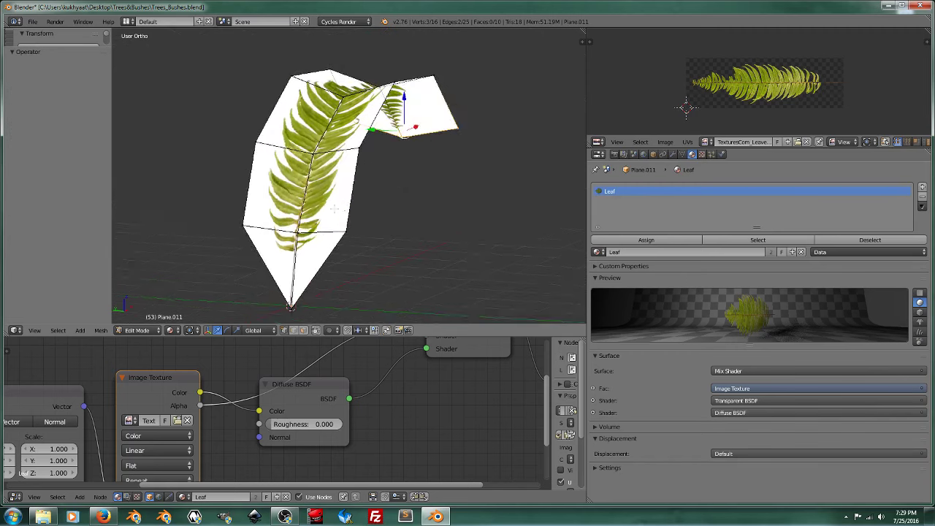
mouse_move(335, 209)
middle_down()
mouse_move(402, 196)
mouse_move(416, 176)
mouse_move(368, 188)
mouse_move(365, 159)
mouse_move(472, 109)
mouse_move(424, 124)
mouse_move(406, 144)
middle_up()
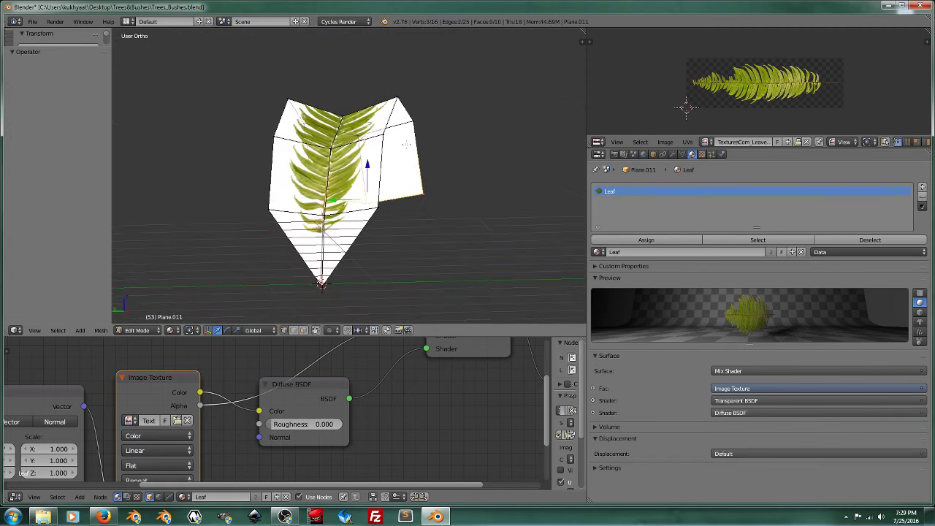
Switch to Object Mode and add a Subdivision Surface modifier to smooth the leaf
key(Tab)
click(663, 154)
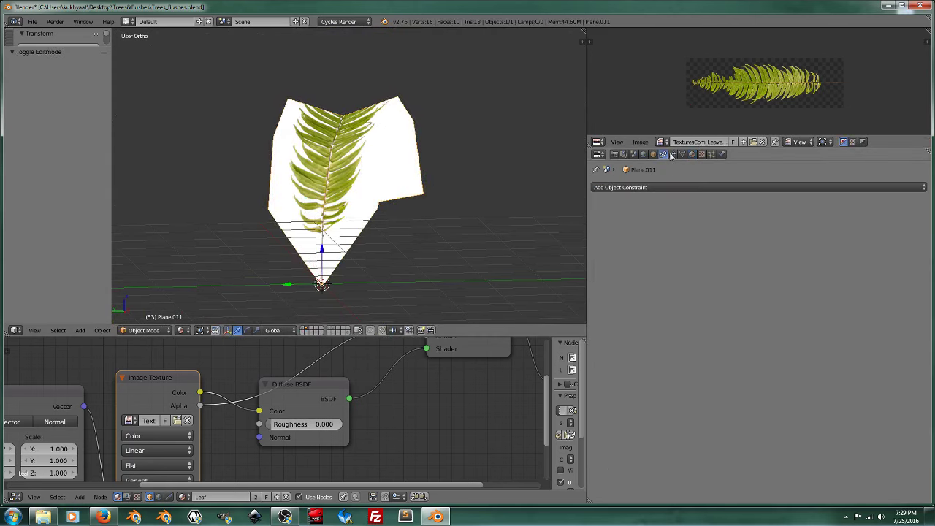
click(675, 185)
click(672, 154)
click(680, 188)
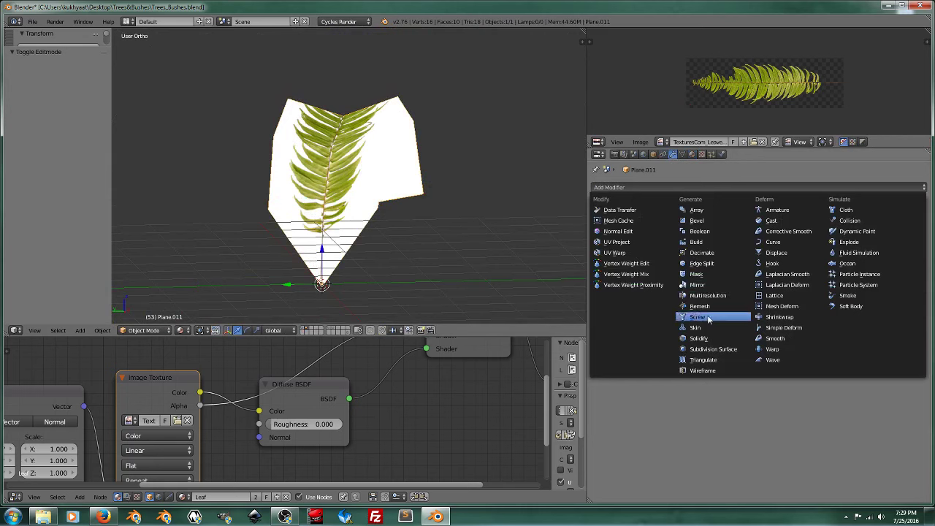
click(713, 349)
mouse_move(307, 173)
middle_down()
mouse_move(374, 168)
mouse_move(407, 194)
mouse_move(386, 240)
mouse_move(349, 198)
mouse_move(268, 264)
mouse_move(331, 199)
middle_up()
scroll(372, 229, up, 2)
scroll(380, 209, down, 1)
Return to Edit Mode on the leaf, starting and then cancelling an edge loop cut
key(Tab)
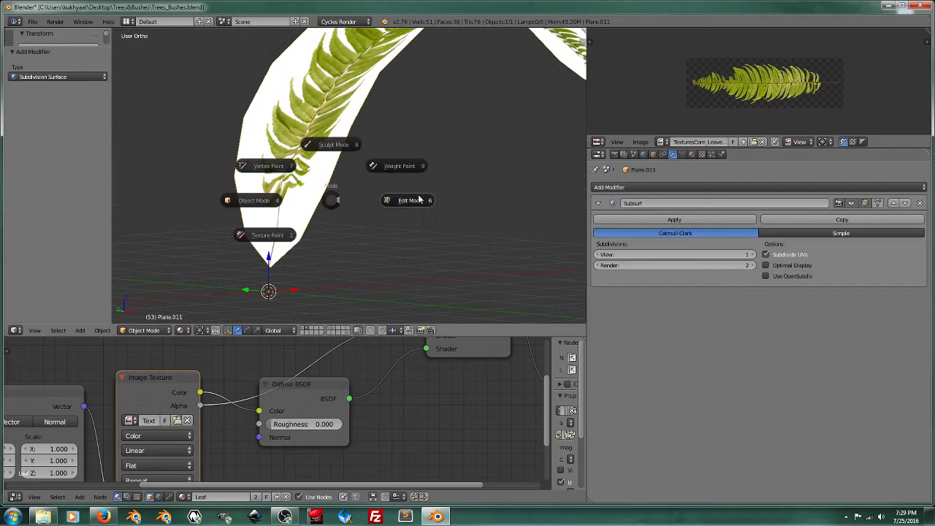
click(395, 200)
key(ctrl+r)
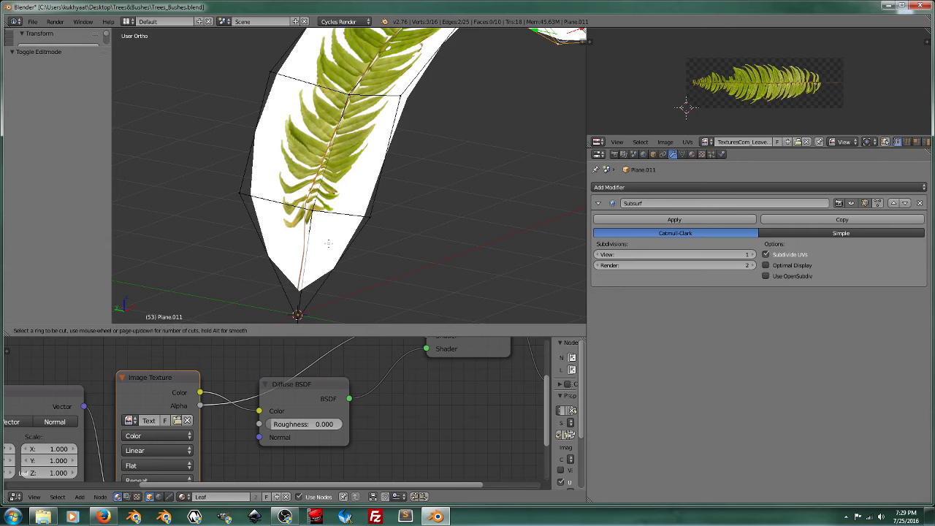
key(Escape)
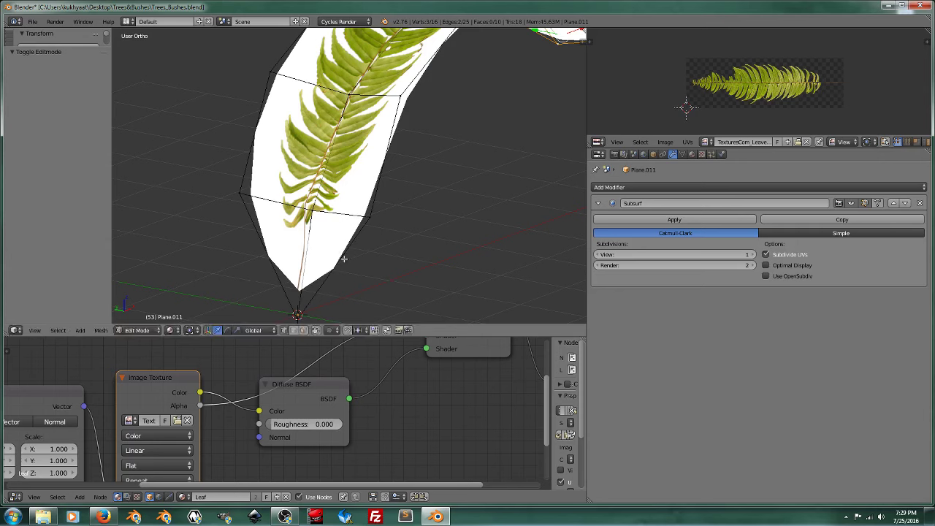
Knife-cut new edges across the leaf's lower face near its pointed base, then return to Object Mode
key(k)
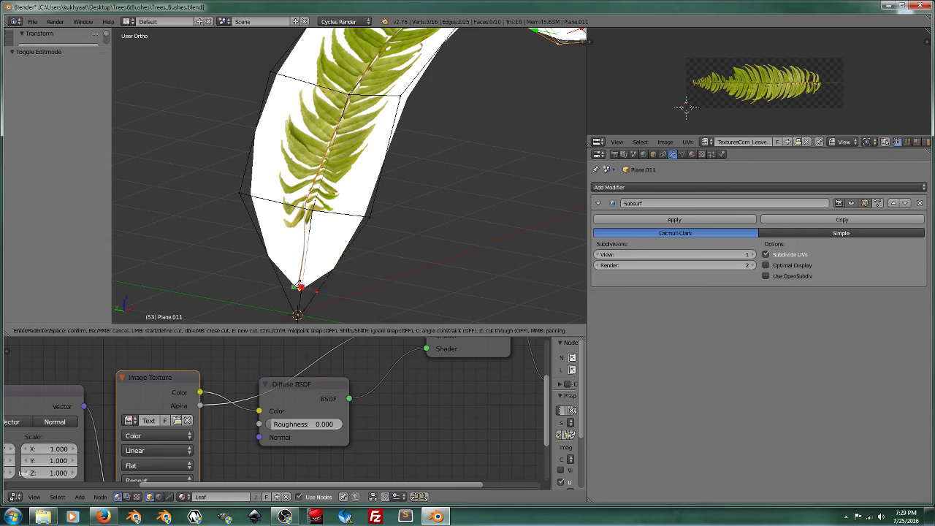
key(Return)
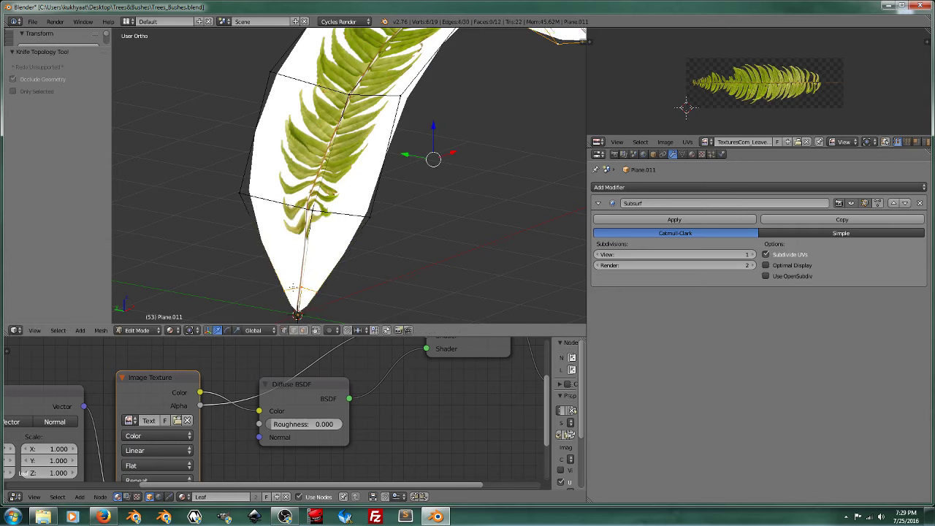
mouse_move(292, 241)
middle_down()
mouse_move(339, 217)
mouse_move(330, 207)
middle_up()
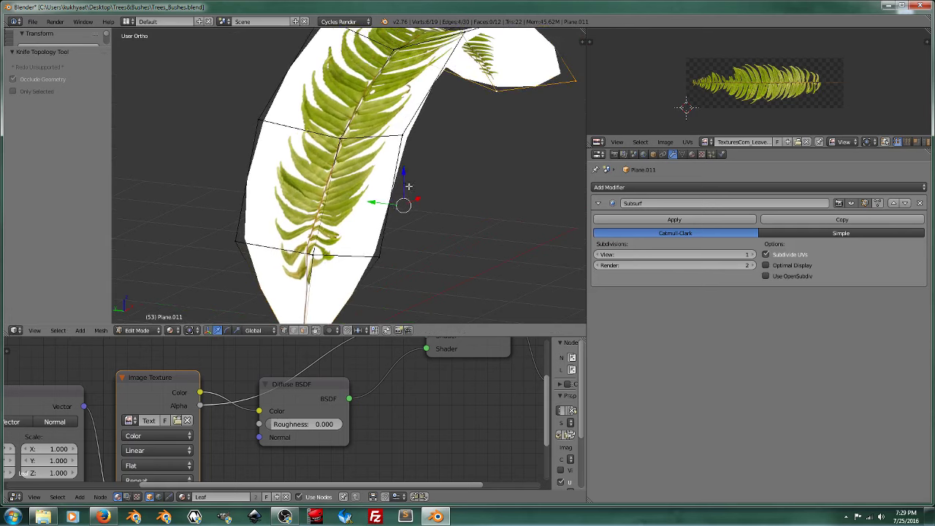
middle_drag(407, 161, 431, 141)
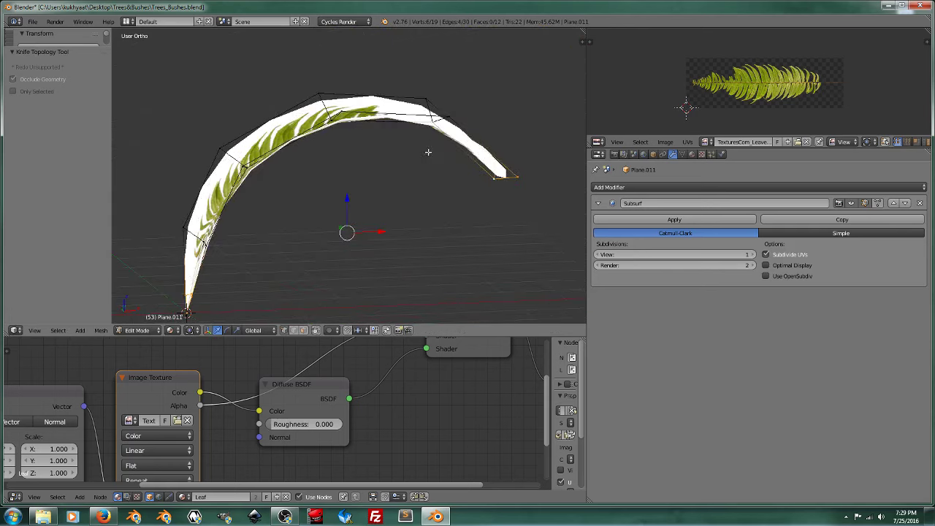
key(Tab)
mouse_move(427, 161)
middle_down()
mouse_move(408, 201)
mouse_move(356, 185)
mouse_move(380, 189)
middle_up()
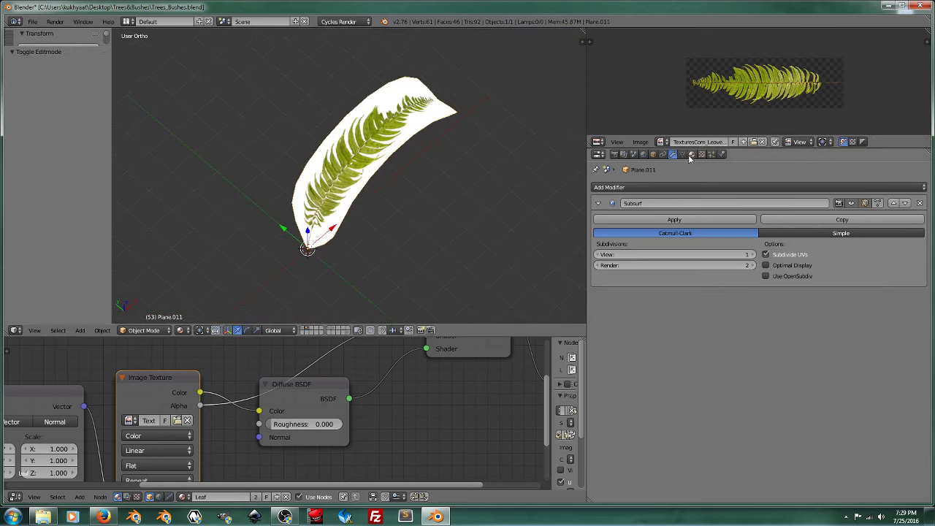
Add an Array modifier to the leaf and a Plain Axes empty at its base
click(665, 187)
click(709, 209)
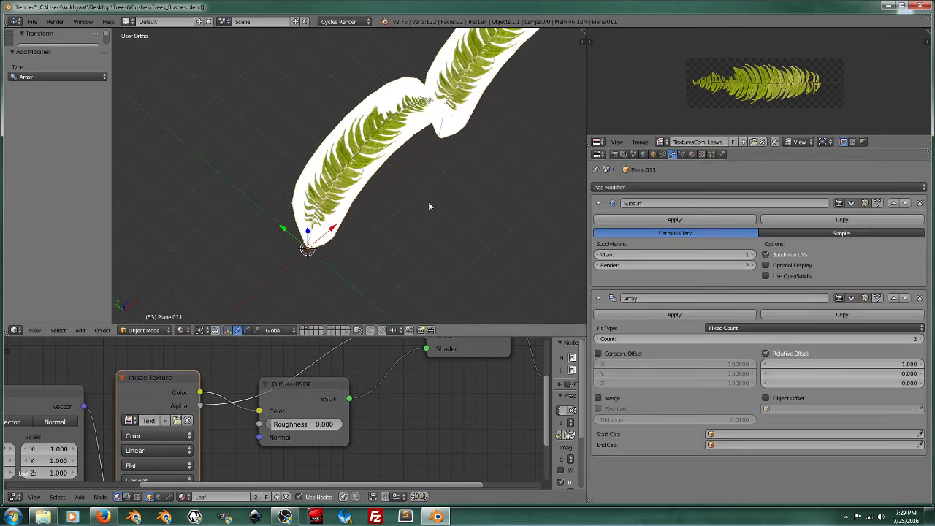
key(shift+a)
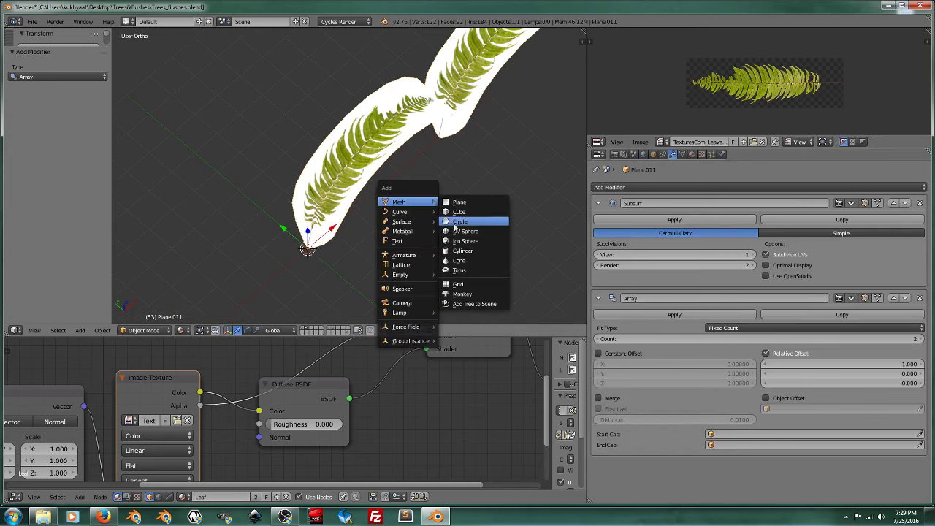
click(442, 277)
Check the empty's transform in the sidebar, then hide it and reselect the fern leaf
mouse_move(435, 266)
middle_down()
mouse_move(429, 200)
mouse_move(537, 117)
middle_up()
key(n)
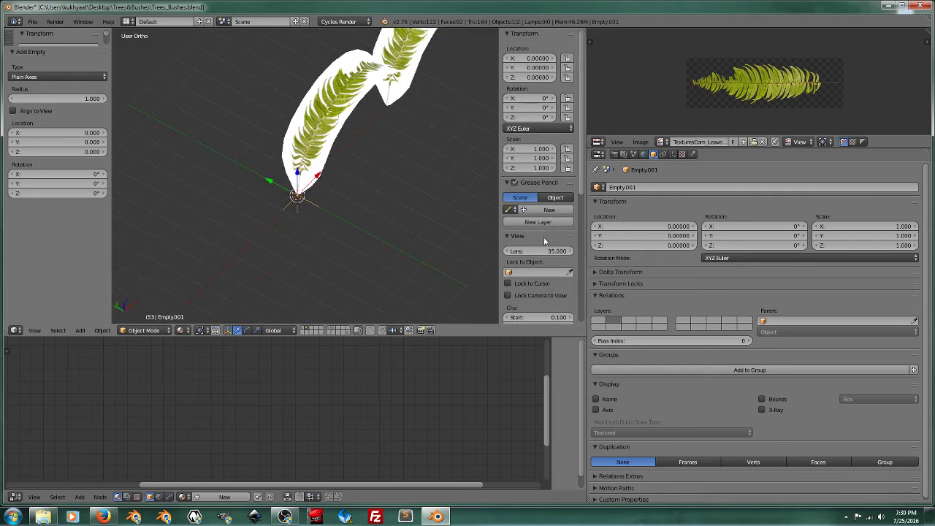
scroll(549, 289, down, 2)
scroll(549, 284, down, 2)
scroll(548, 289, down, 2)
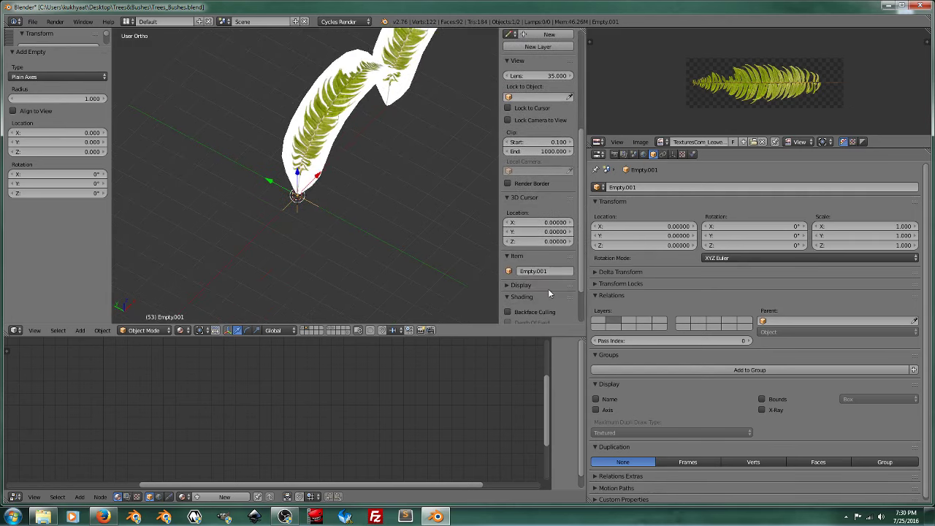
key(n)
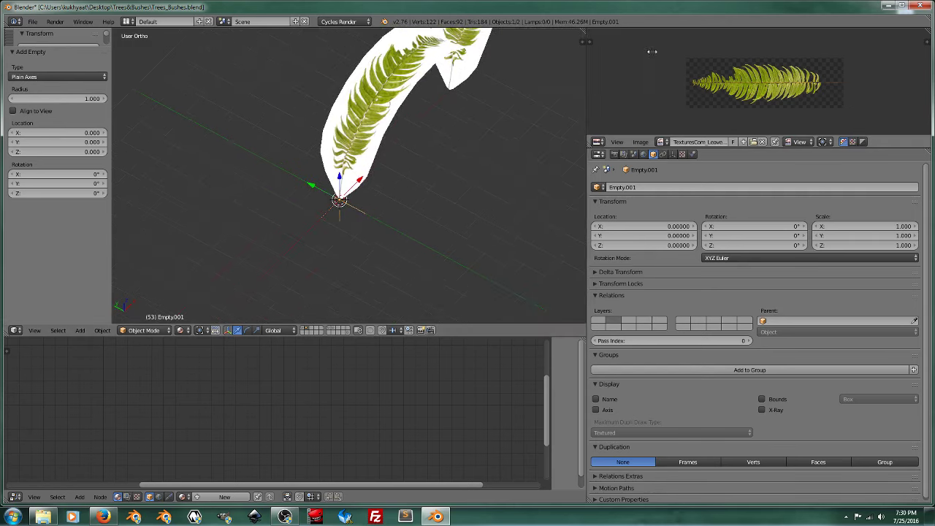
scroll(416, 169, up, 1)
right_click(366, 146)
Switch the Array to Object Offset using Empty.001, set Count to 19, and select the empty
click(666, 186)
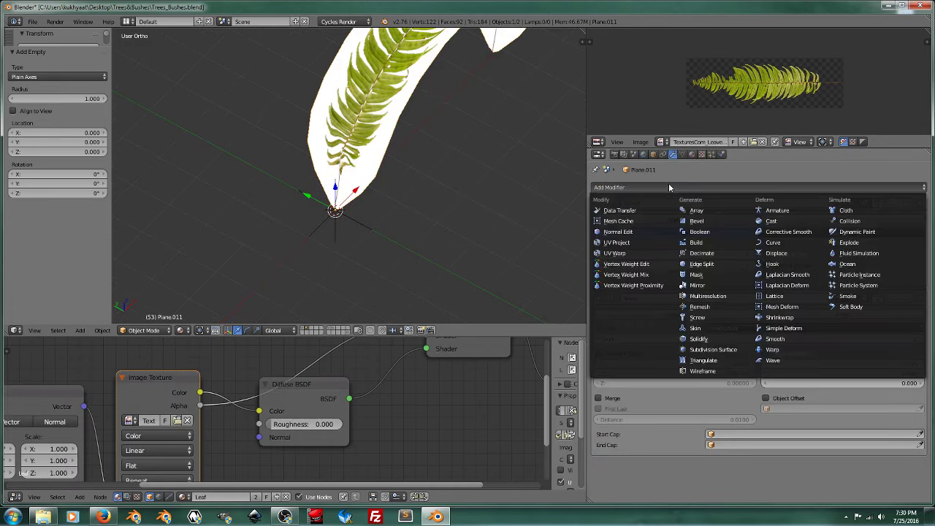
click(668, 186)
click(765, 353)
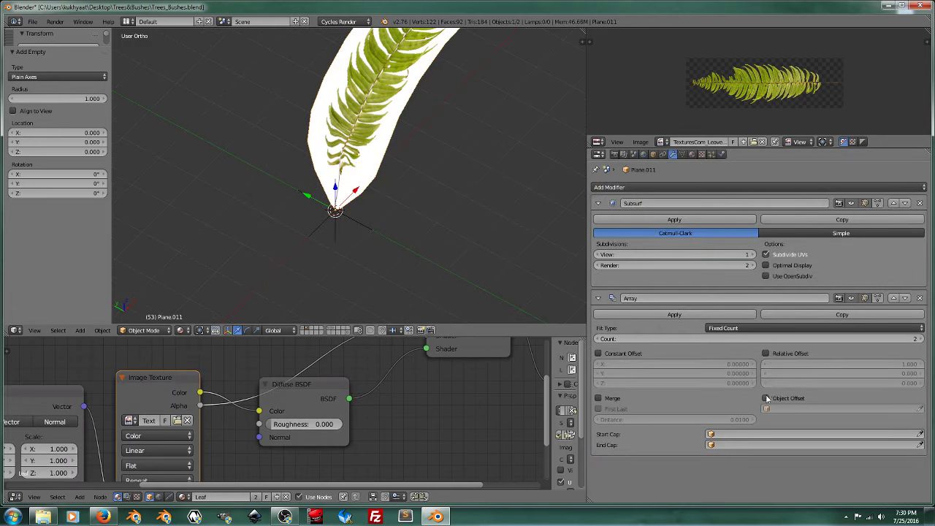
click(766, 399)
click(774, 408)
click(774, 317)
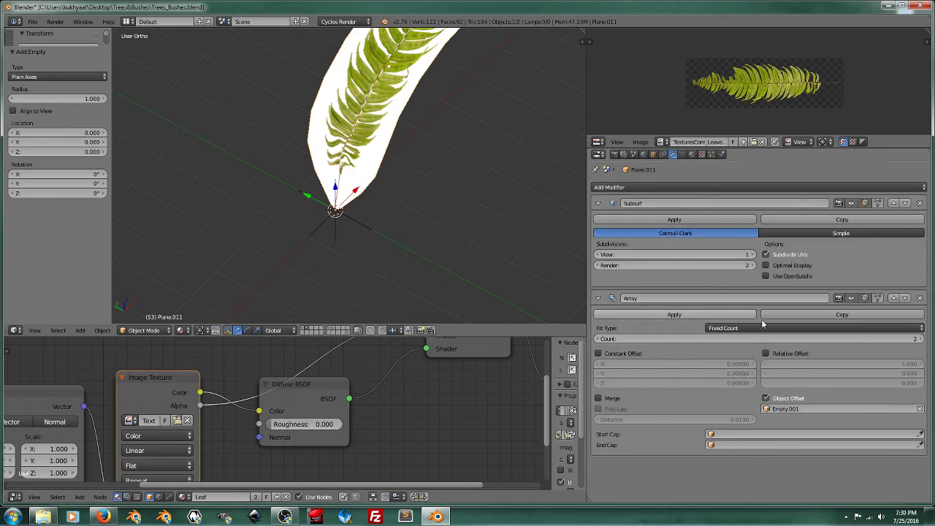
mouse_move(924, 340)
mouse_down()
mouse_move(934, 339)
mouse_move(810, 321)
mouse_up()
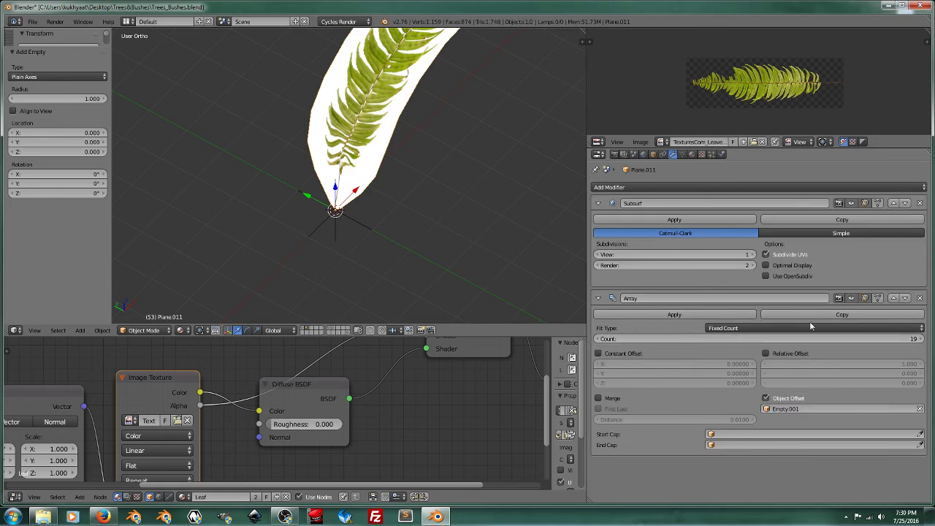
right_click(381, 232)
mouse_move(400, 216)
middle_down()
mouse_move(417, 217)
mouse_move(427, 235)
middle_up()
Rotate Empty.001 about 19° around Z and raise it along Z
key(r)
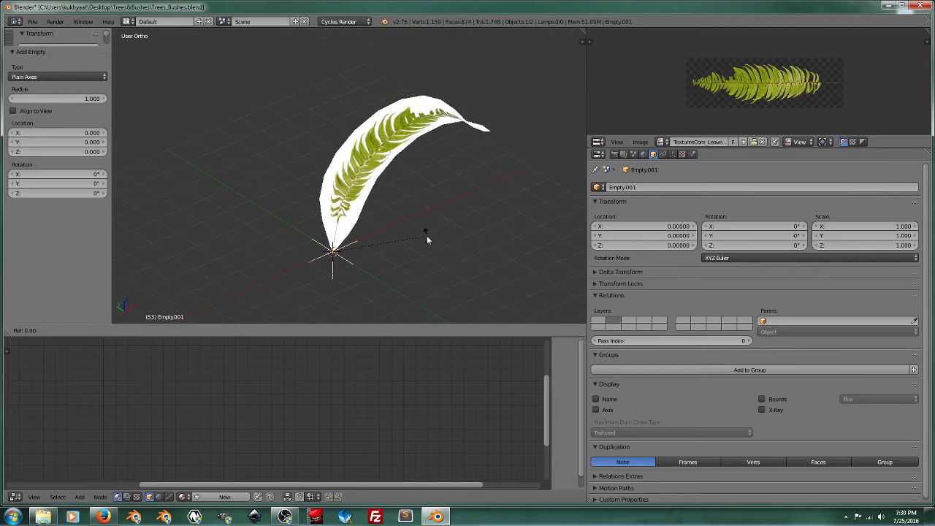
key(z)
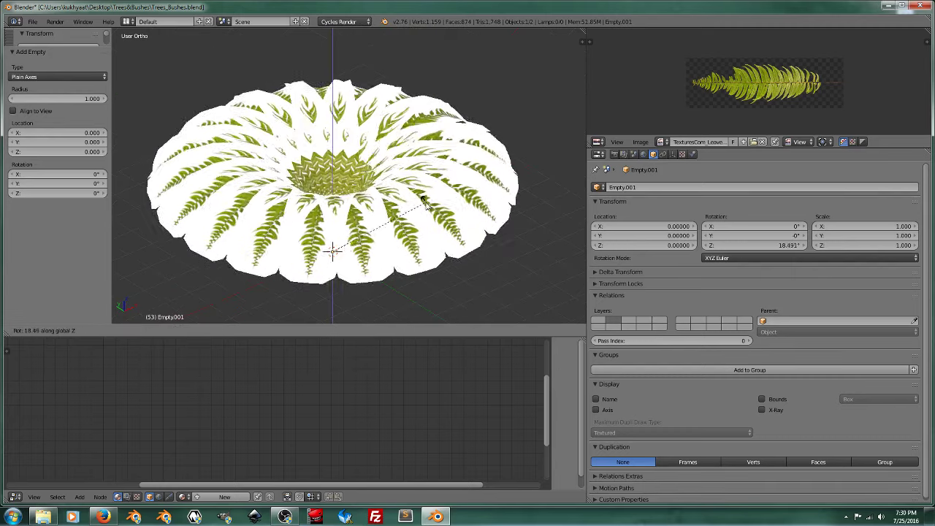
click(424, 199)
middle_drag(425, 203, 369, 219)
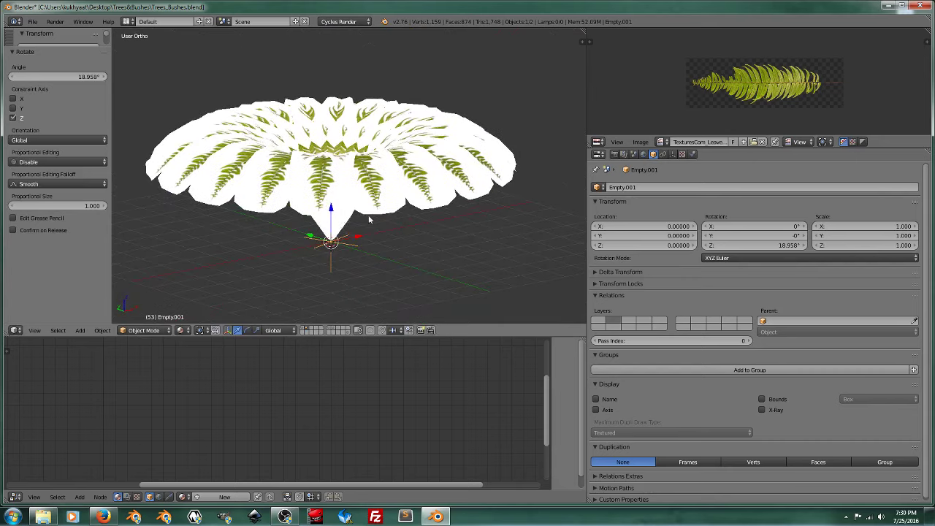
key(g)
key(z)
click(332, 216)
Scale Empty.001 to 0.986, twist it further about Z, and lift it to Z 0.1395
key(s)
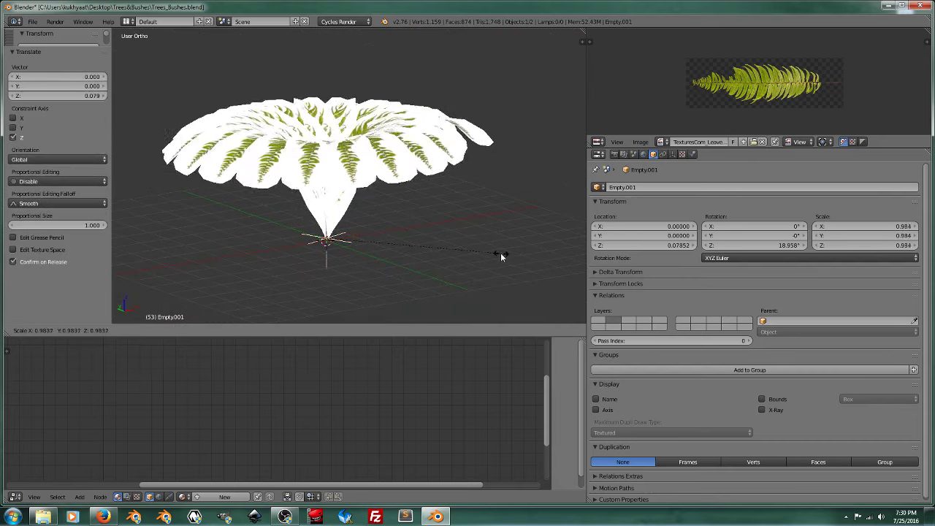
click(503, 253)
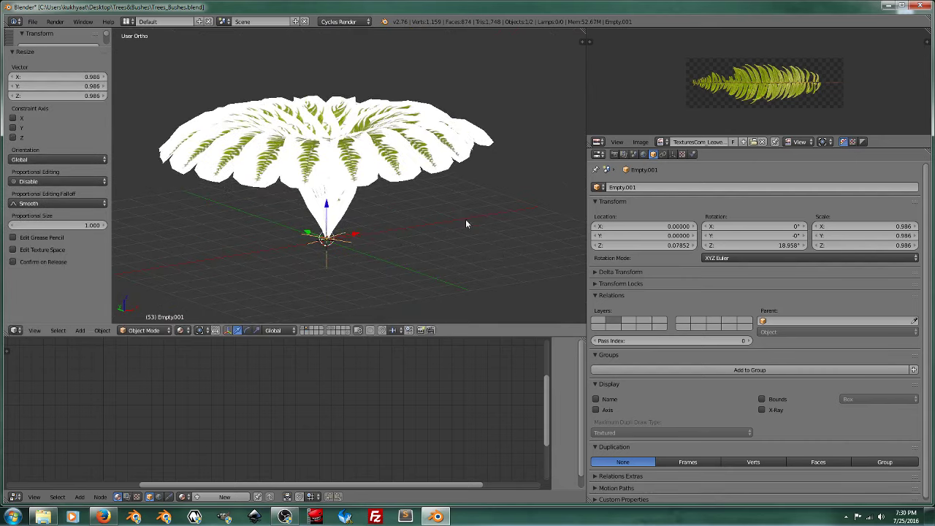
middle_drag(409, 250, 478, 201)
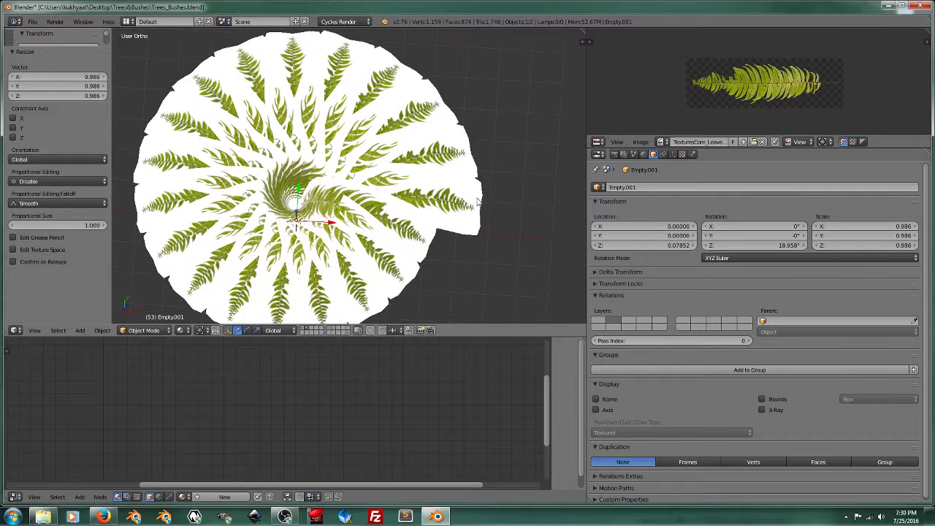
key(r)
key(z)
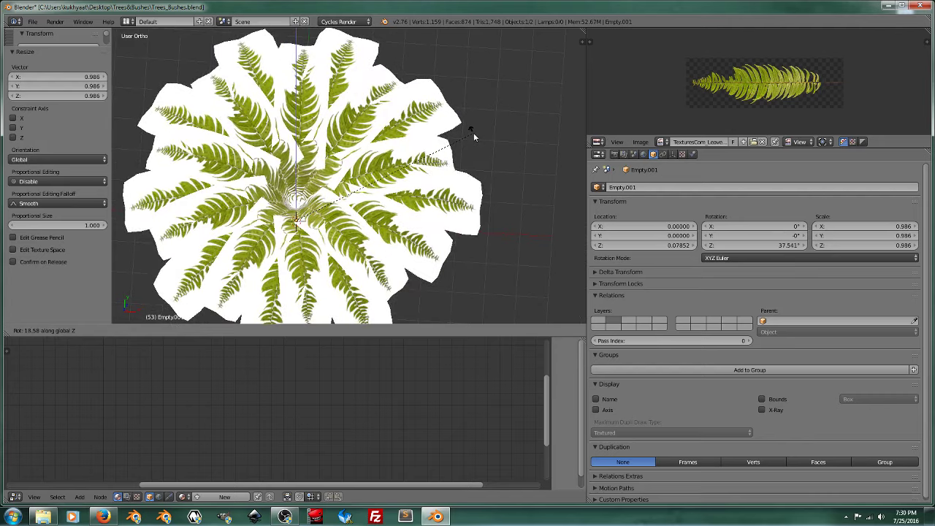
click(474, 137)
middle_drag(473, 137, 447, 131)
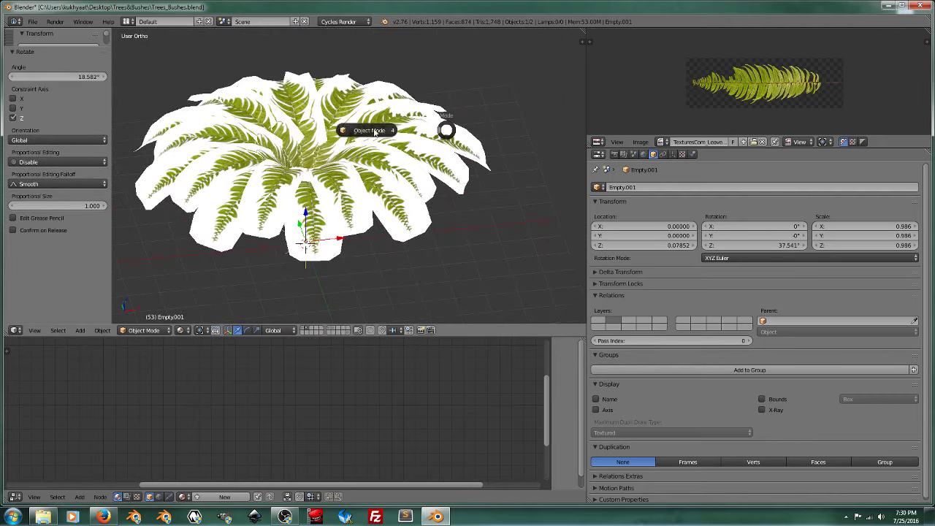
mouse_move(374, 132)
middle_down()
mouse_move(248, 306)
mouse_move(273, 229)
middle_up()
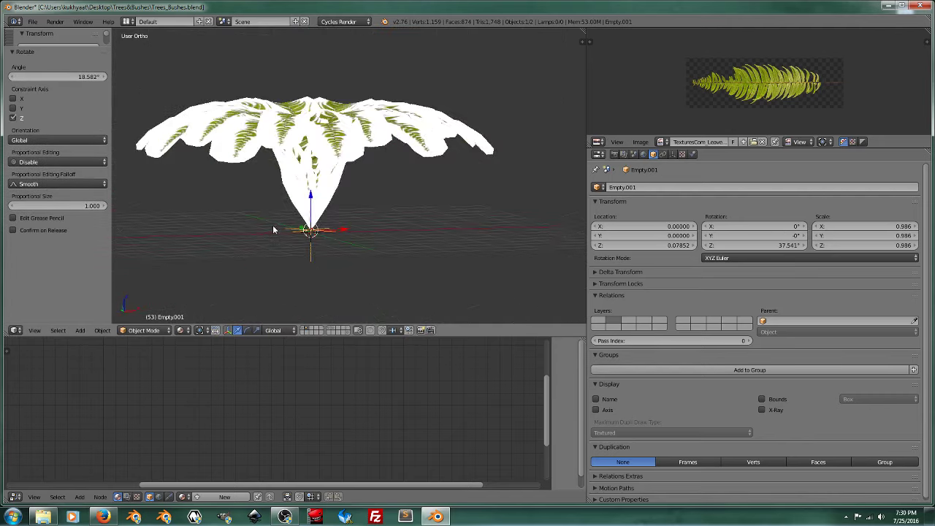
drag(310, 208, 307, 196)
mouse_move(307, 202)
middle_down()
mouse_move(284, 223)
mouse_move(292, 204)
mouse_move(396, 204)
mouse_move(415, 217)
middle_up()
Preview the fern in Rendered viewport shading and orbit it to another angle
click(184, 330)
click(196, 266)
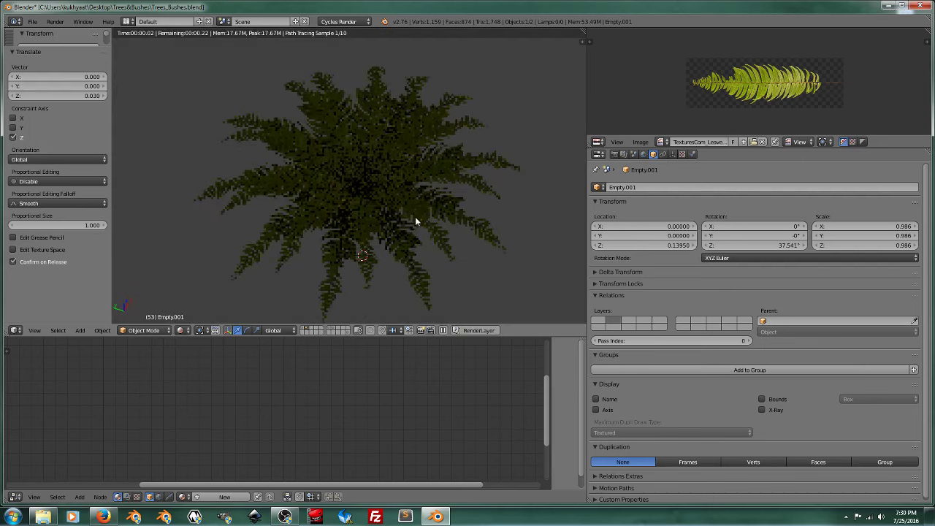
mouse_move(384, 251)
middle_down()
mouse_move(379, 266)
mouse_move(388, 275)
mouse_move(442, 215)
mouse_move(441, 234)
mouse_move(444, 224)
mouse_move(317, 184)
mouse_move(355, 180)
mouse_move(365, 137)
mouse_move(384, 169)
mouse_move(356, 187)
mouse_move(340, 223)
mouse_move(351, 183)
middle_up()
Return to Solid shading and make Plane.011 active to show its Leaf material nodes
key(shift+z)
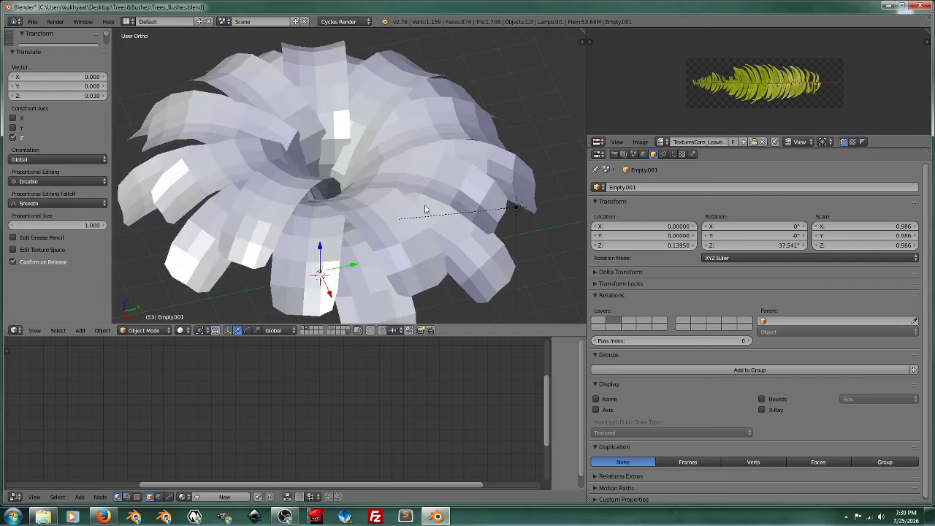
click(663, 155)
click(653, 154)
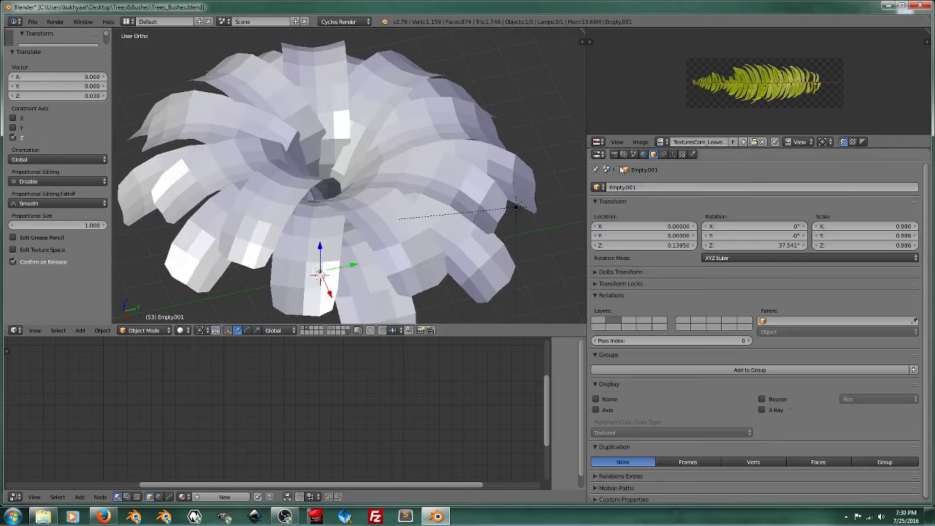
right_click(449, 179)
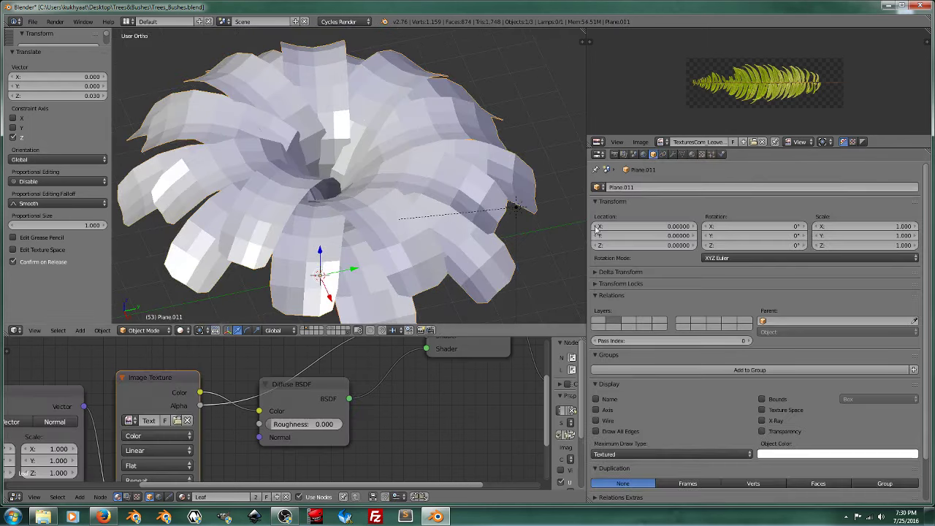
Show Plane.011's Subsurf and Array modifiers and check the fern in Rendered shading
click(674, 154)
middle_drag(390, 233, 345, 167)
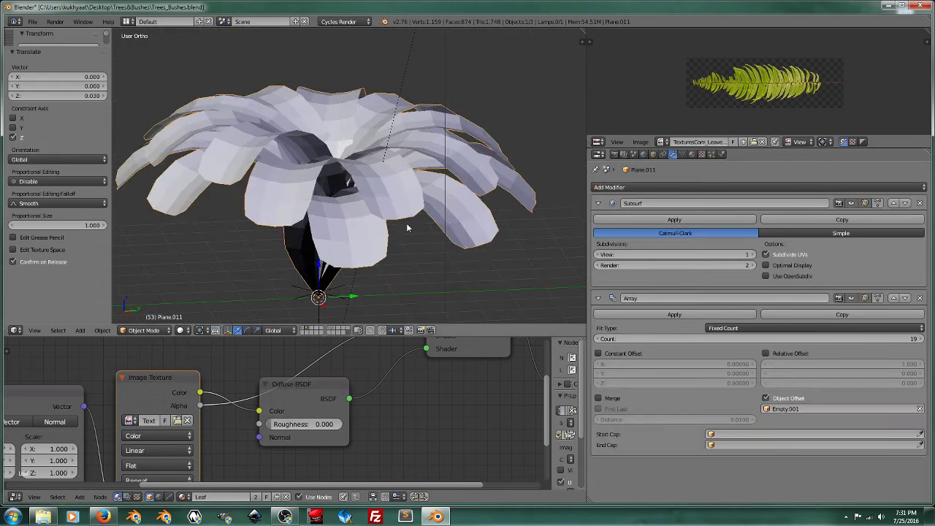
mouse_move(407, 228)
middle_down()
mouse_move(374, 222)
mouse_move(383, 226)
mouse_move(360, 241)
mouse_move(373, 245)
middle_up()
click(184, 331)
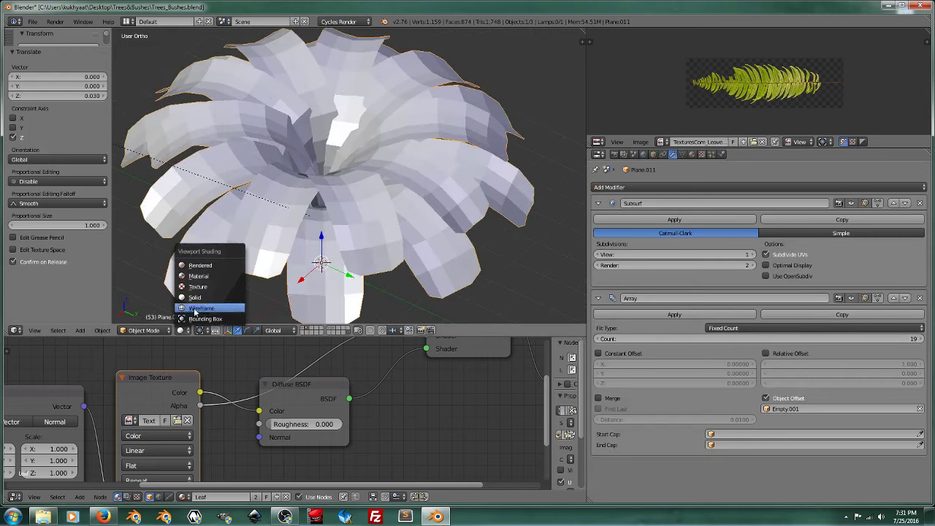
click(208, 264)
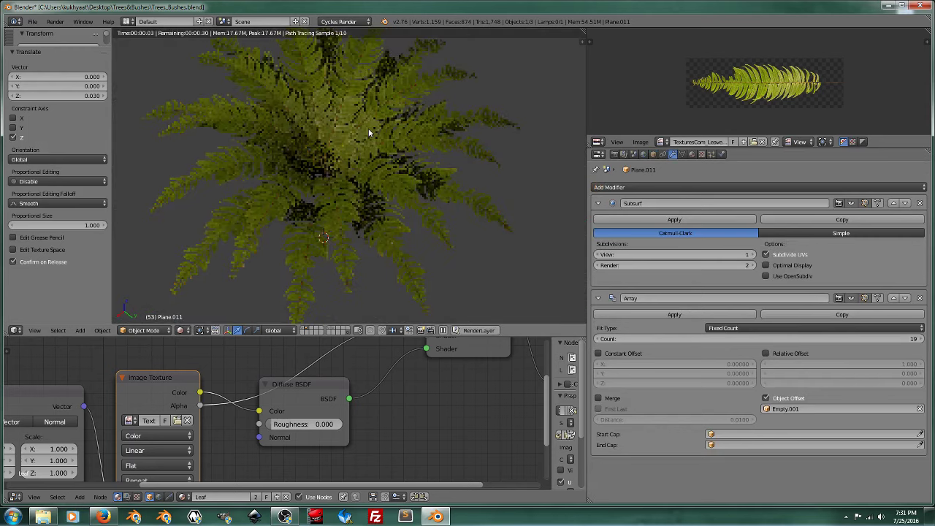
mouse_move(420, 239)
middle_down()
mouse_move(484, 178)
mouse_move(442, 189)
middle_up()
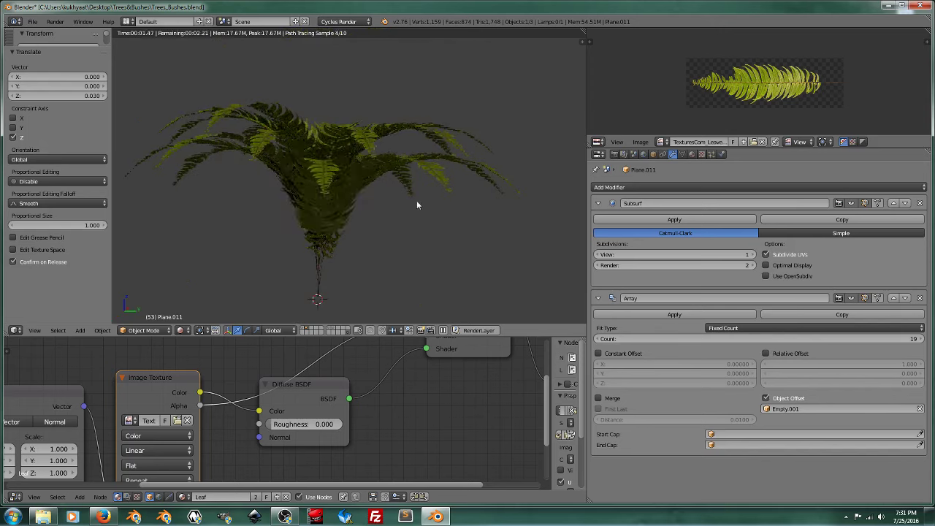
middle_drag(417, 200, 340, 266)
scroll(324, 280, up, 3)
scroll(355, 165, up, 3)
scroll(325, 208, down, 2)
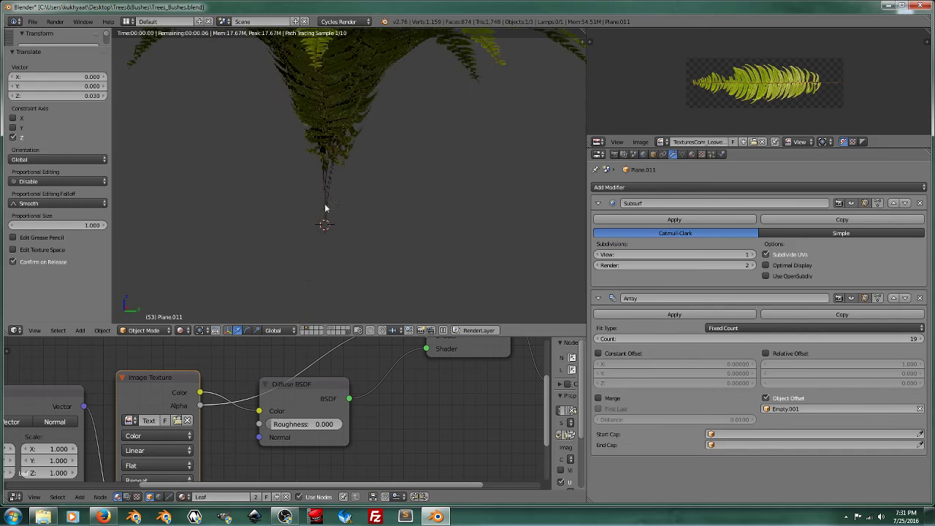
Switch the viewport back to Solid shading and view the fern from below
click(180, 330)
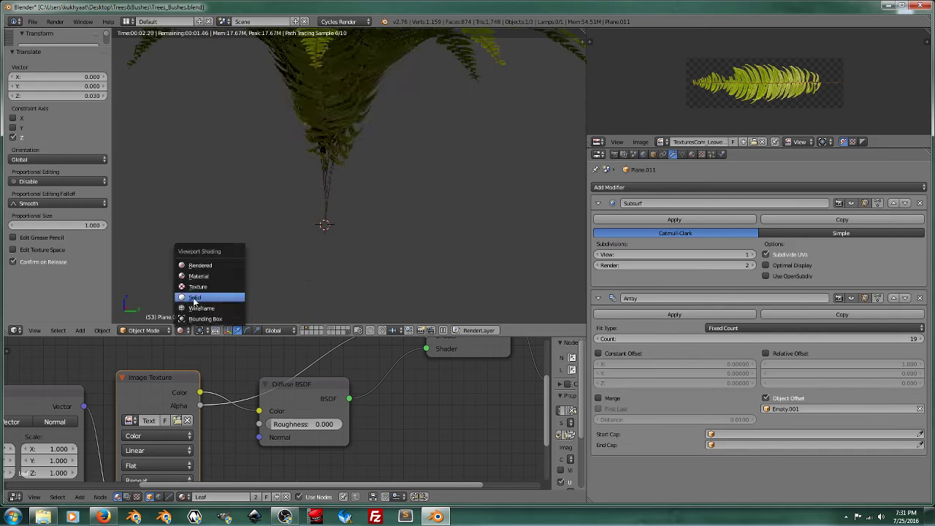
click(195, 301)
mouse_move(396, 157)
middle_down()
mouse_move(366, 174)
mouse_move(398, 164)
middle_up()
scroll(365, 173, down, 3)
scroll(371, 161, up, 3)
scroll(391, 171, down, 3)
scroll(391, 171, down, 3)
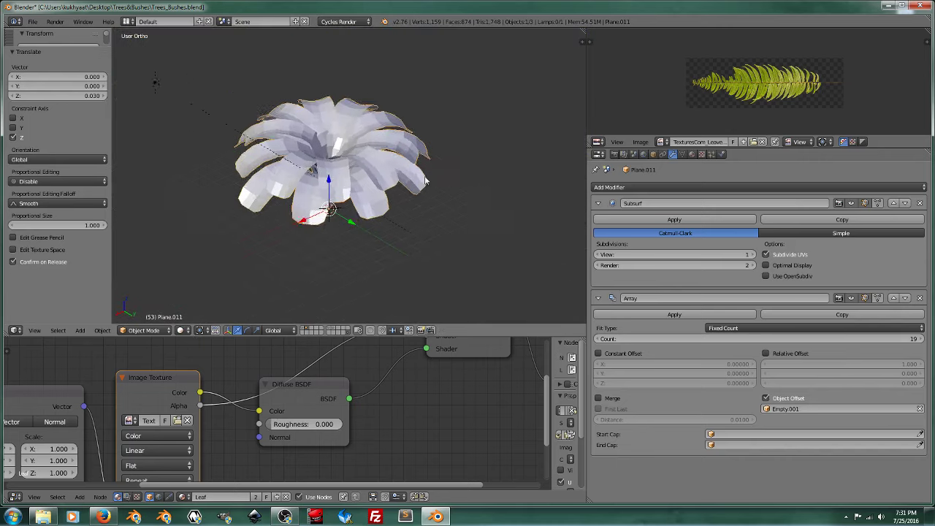
Inspect the leaf ring from above and from several side angles
scroll(398, 164, up, 2)
scroll(749, 106, up, 2)
scroll(748, 106, up, 2)
middle_drag(380, 241, 390, 272)
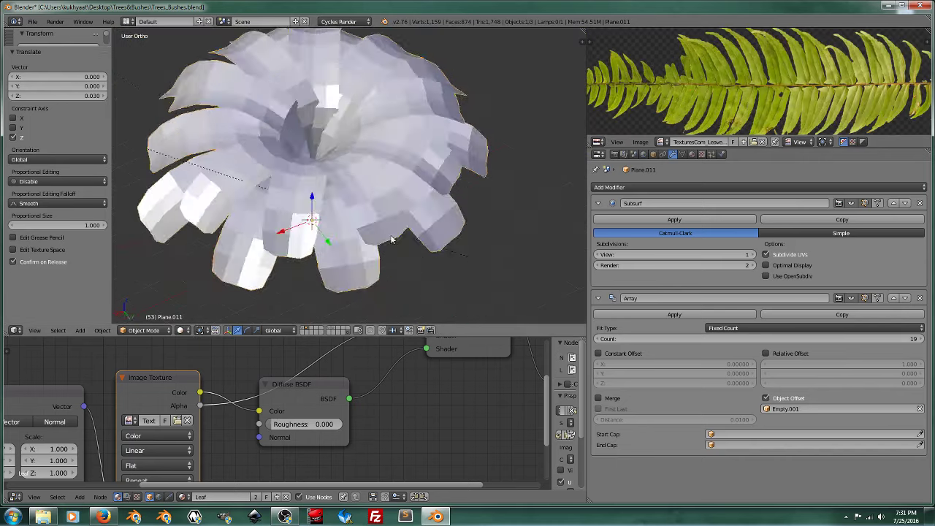
scroll(390, 272, up, 2)
scroll(753, 91, down, 3)
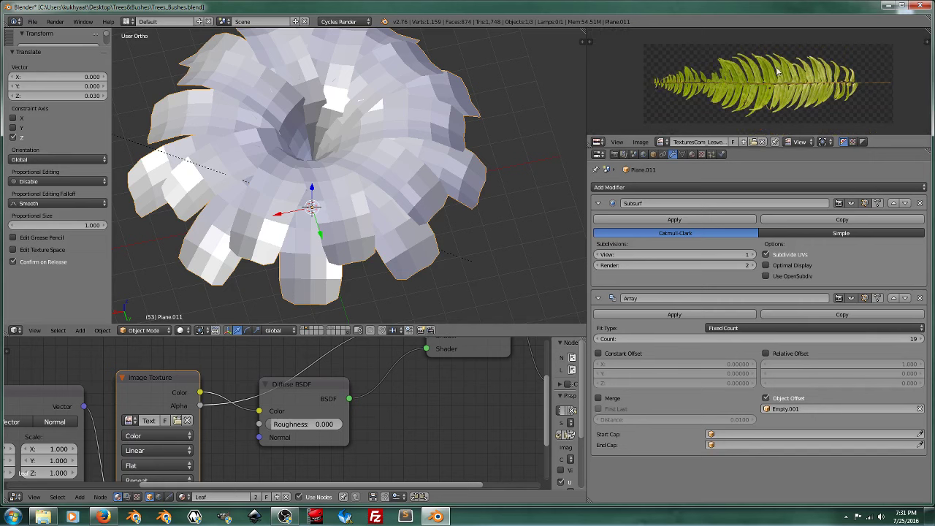
middle_drag(474, 178, 471, 152)
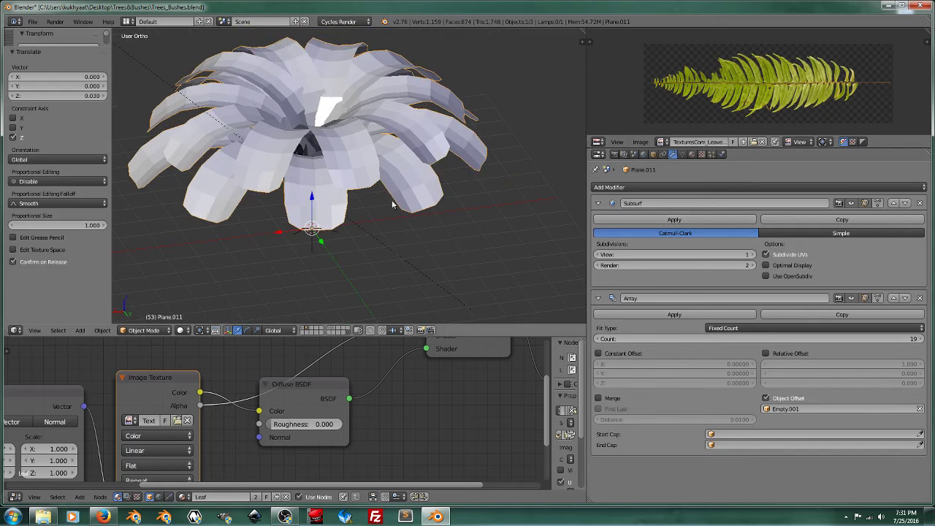
middle_drag(392, 205, 407, 212)
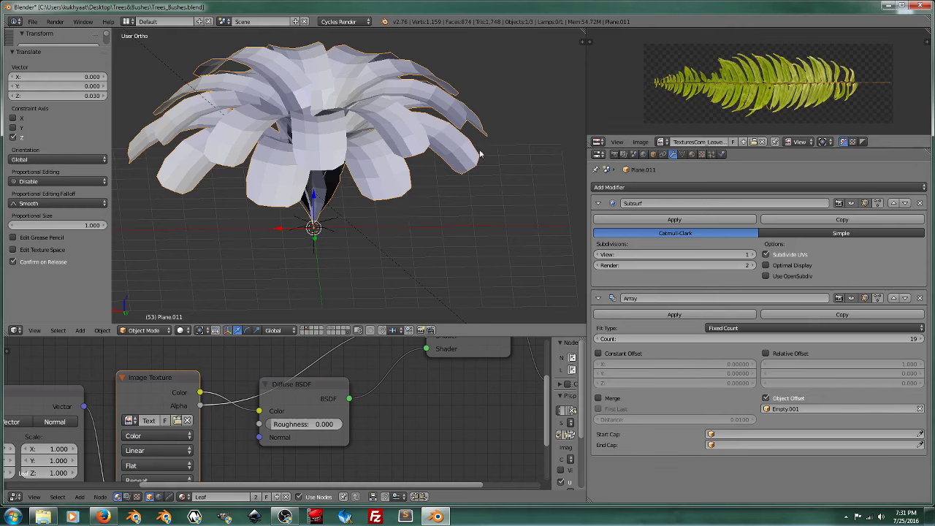
mouse_move(312, 192)
middle_down()
mouse_move(375, 149)
mouse_move(394, 158)
mouse_move(381, 177)
mouse_move(414, 206)
middle_up()
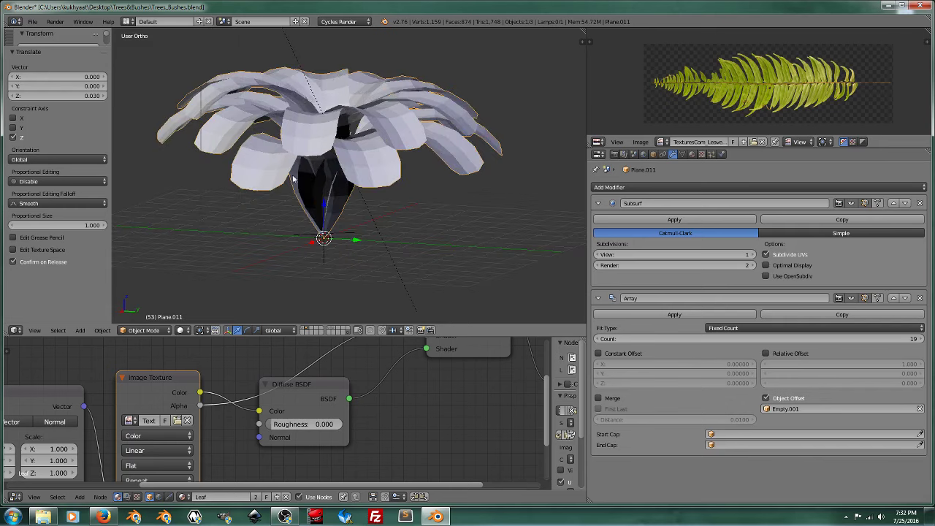
middle_drag(319, 232, 296, 223)
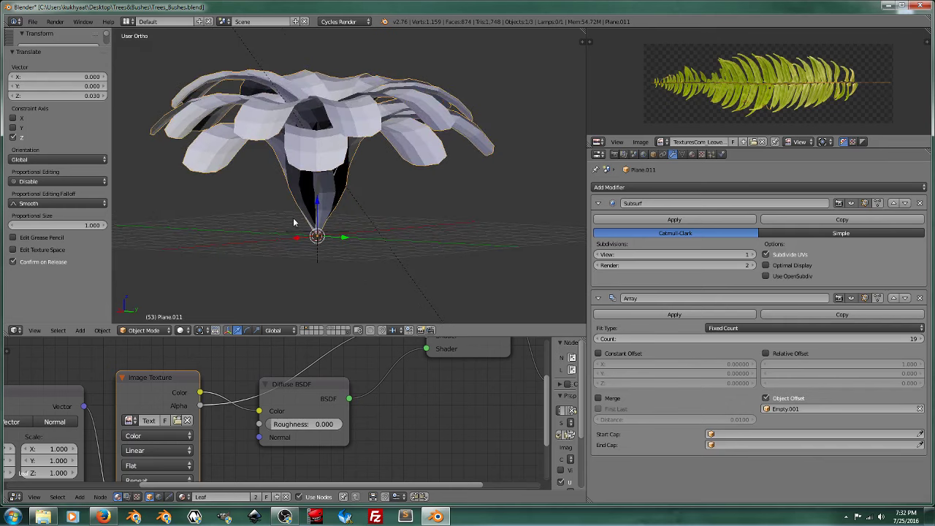
Browse the Add Modifier list, view the flower from above, and reveal the Tools shelf
click(653, 187)
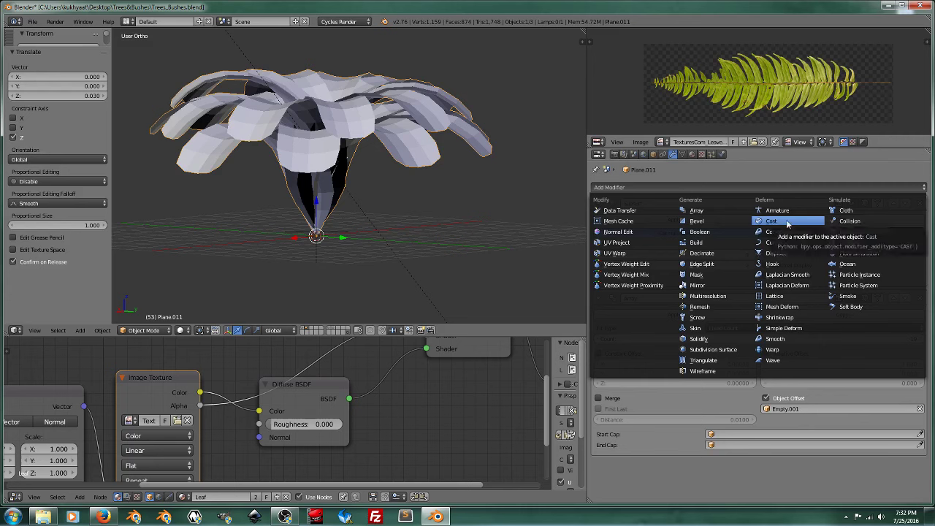
middle_drag(477, 272, 376, 205)
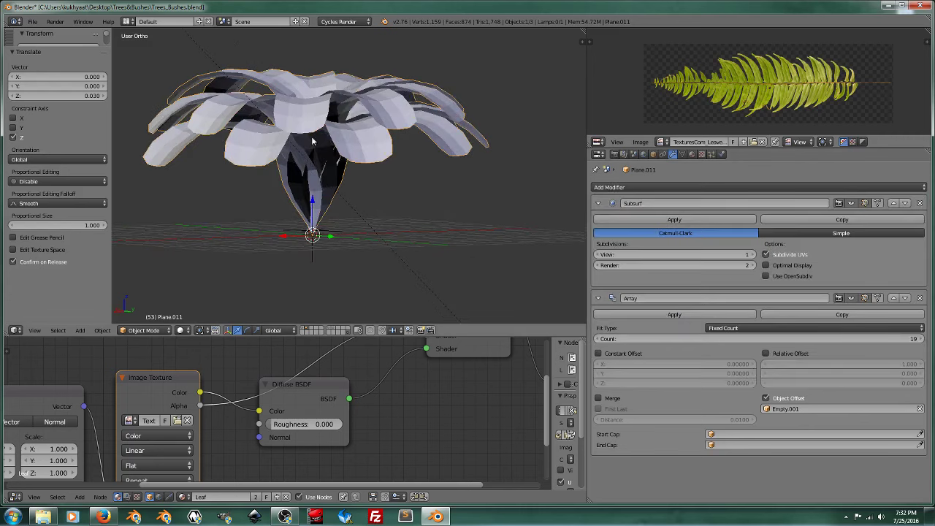
mouse_move(313, 141)
middle_down()
mouse_move(417, 201)
mouse_move(419, 192)
mouse_move(372, 195)
mouse_move(359, 171)
mouse_move(459, 90)
mouse_move(442, 109)
mouse_move(444, 126)
mouse_move(310, 151)
middle_up()
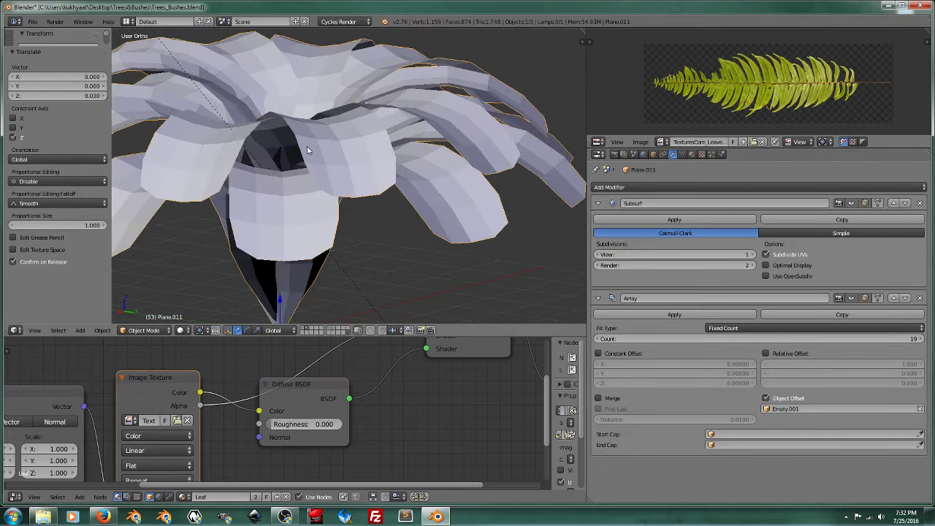
scroll(410, 192, up, 2)
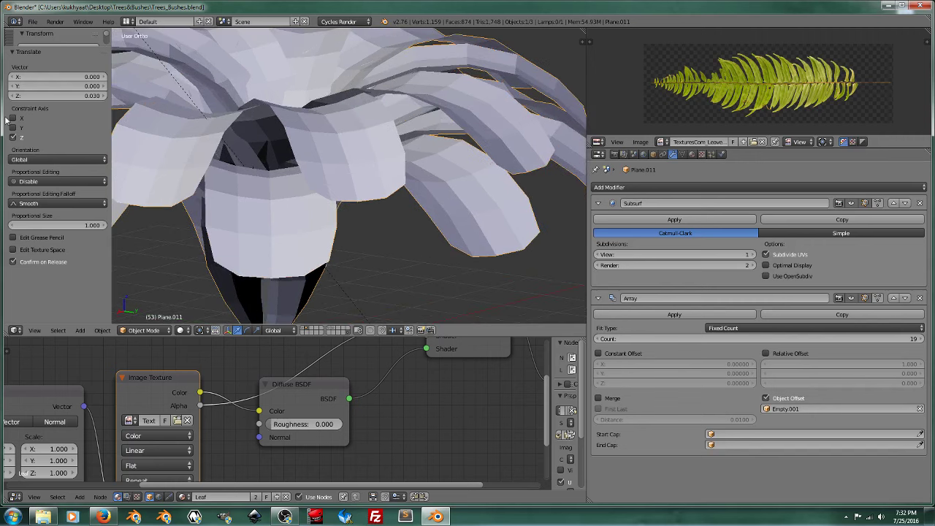
drag(40, 47, 40, 204)
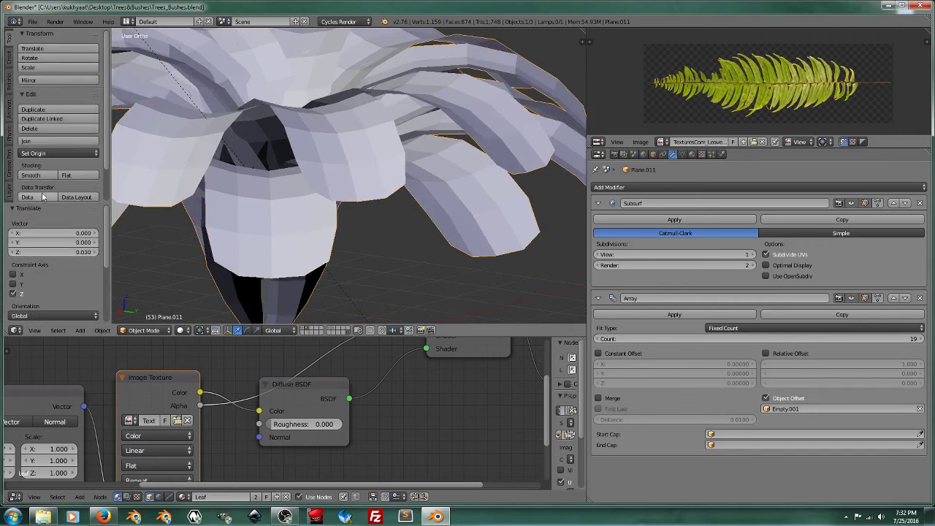
Apply smooth shading to the leaf mesh and orbit around the flower to check it
click(30, 175)
scroll(295, 149, down, 3)
mouse_move(219, 175)
middle_down()
mouse_move(295, 149)
mouse_move(428, 221)
mouse_move(411, 218)
middle_up()
scroll(295, 149, down, 2)
scroll(429, 221, up, 3)
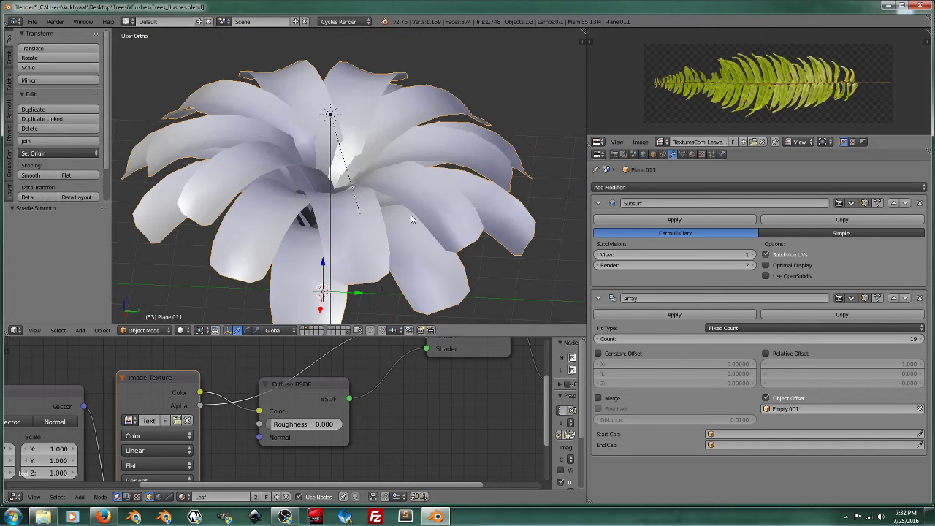
key(F12)
middle_drag(543, 182, 484, 203)
scroll(418, 203, down, 4)
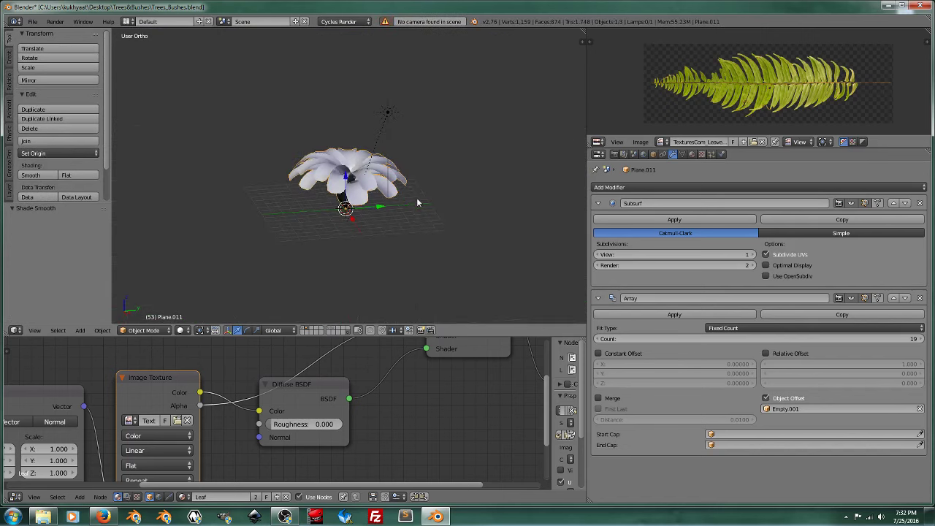
scroll(418, 203, up, 3)
Add a camera, move it into position, and look through it
key(shift+a)
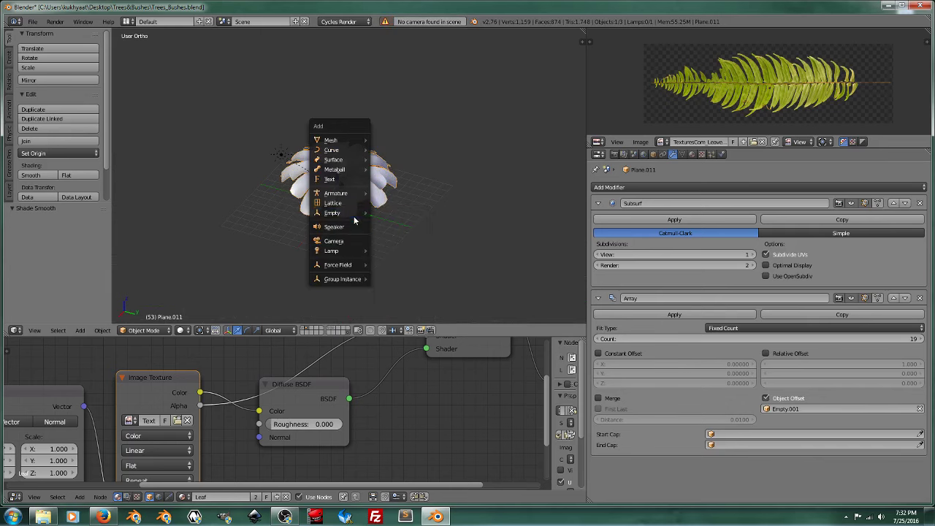
click(337, 242)
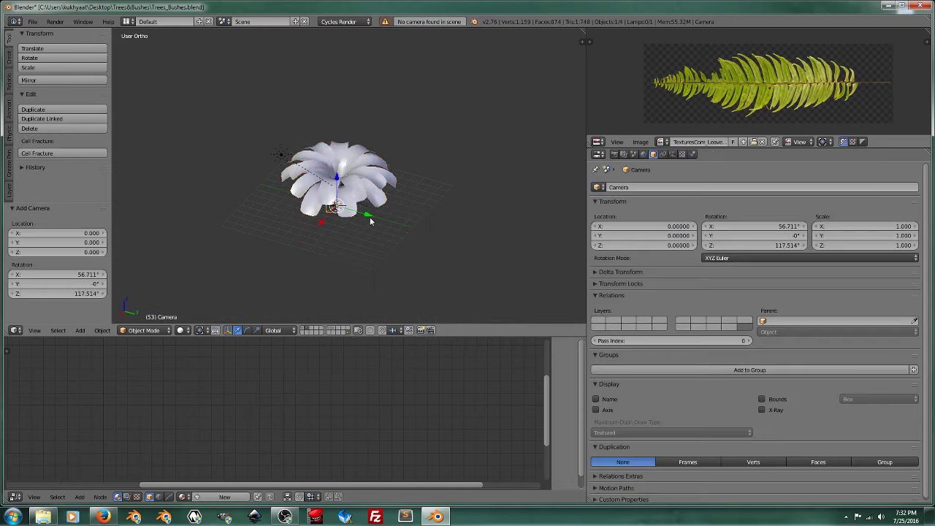
middle_drag(371, 221, 383, 201)
key(g)
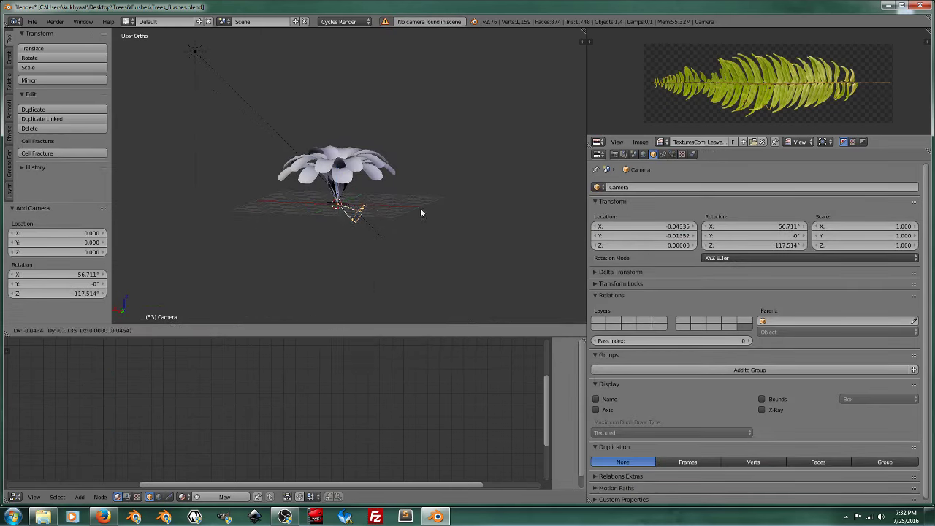
click(276, 111)
key(ctrl+KP_0)
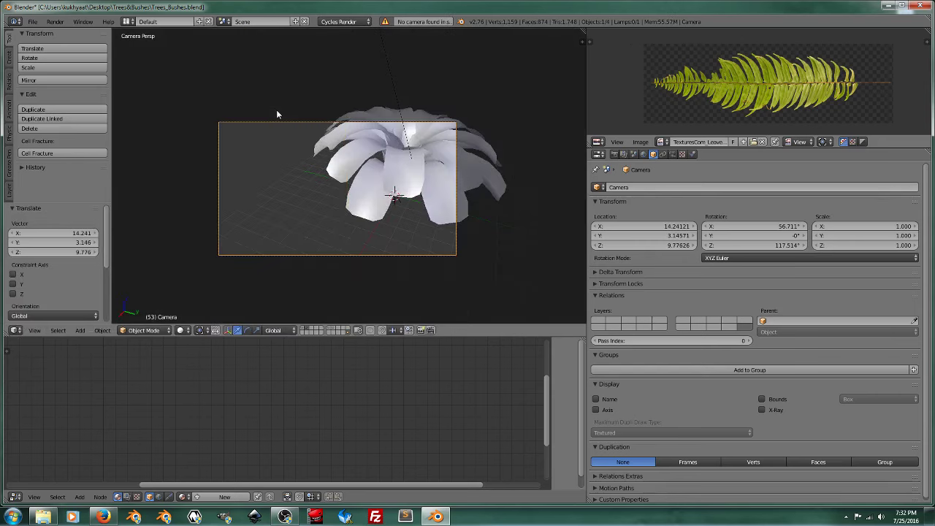
Reposition the camera so the whole leaf rosette fills its frame, and open Render settings
click(582, 40)
scroll(560, 201, down, 2)
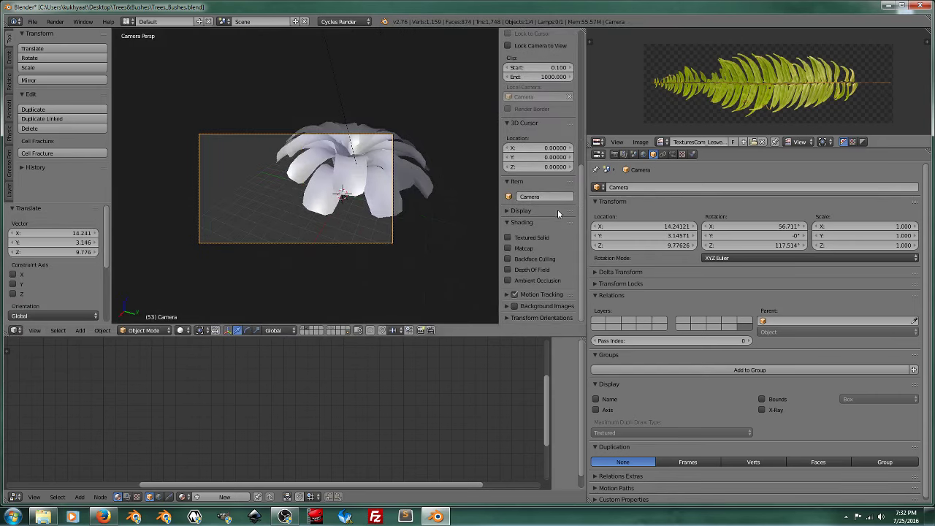
key(g)
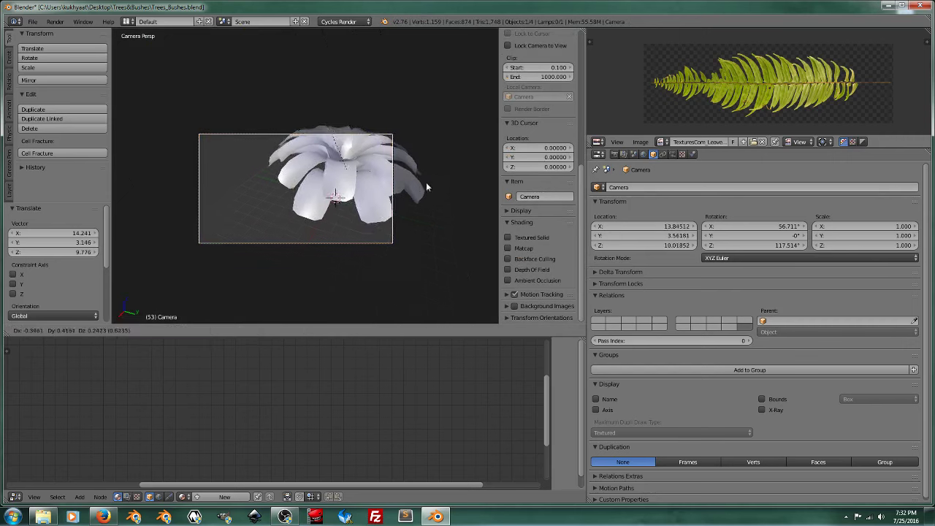
click(146, 149)
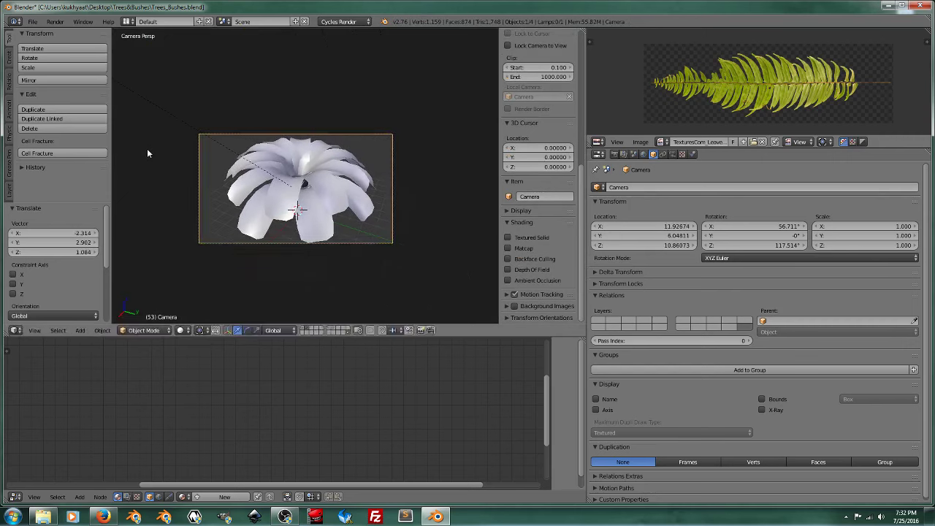
scroll(147, 149, up, 2)
click(614, 154)
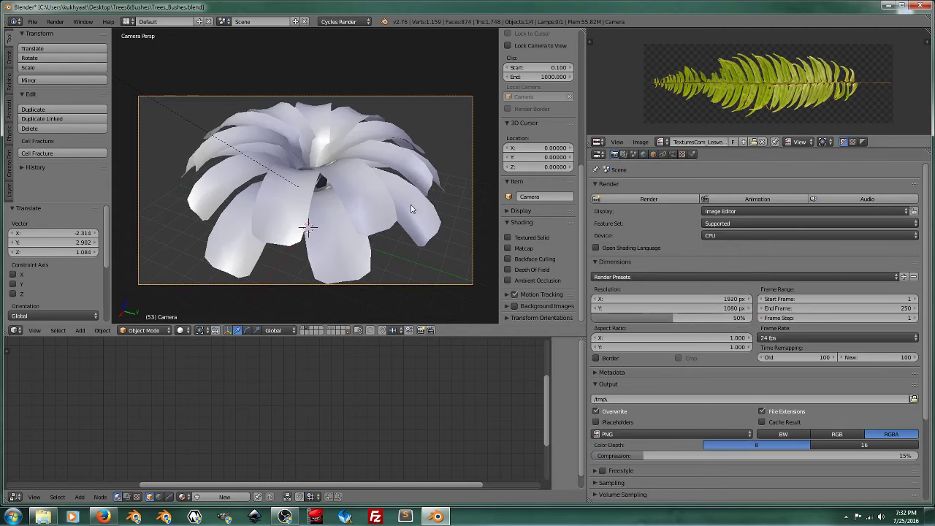
Render the fern from the camera, examine the Render Result up close, then close it
key(F12)
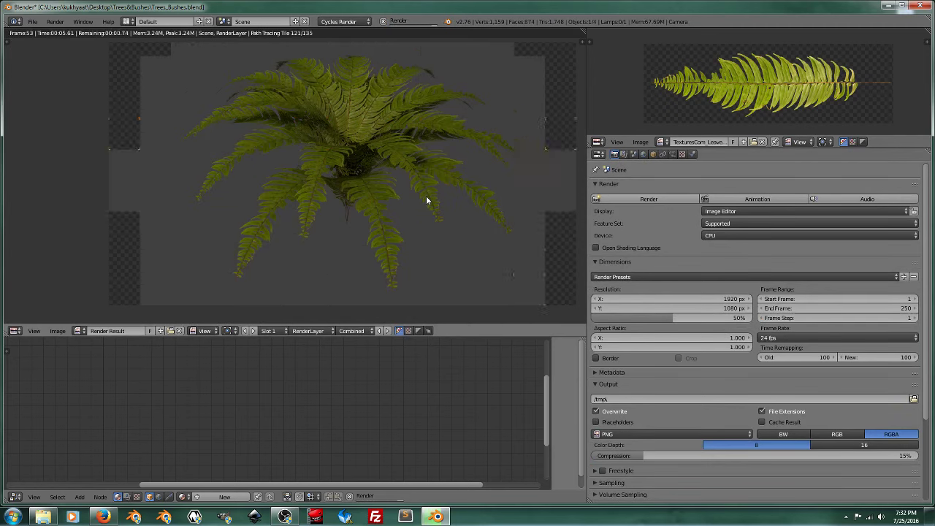
scroll(433, 189, up, 1)
scroll(432, 189, down, 2)
scroll(433, 189, up, 3)
scroll(407, 194, down, 2)
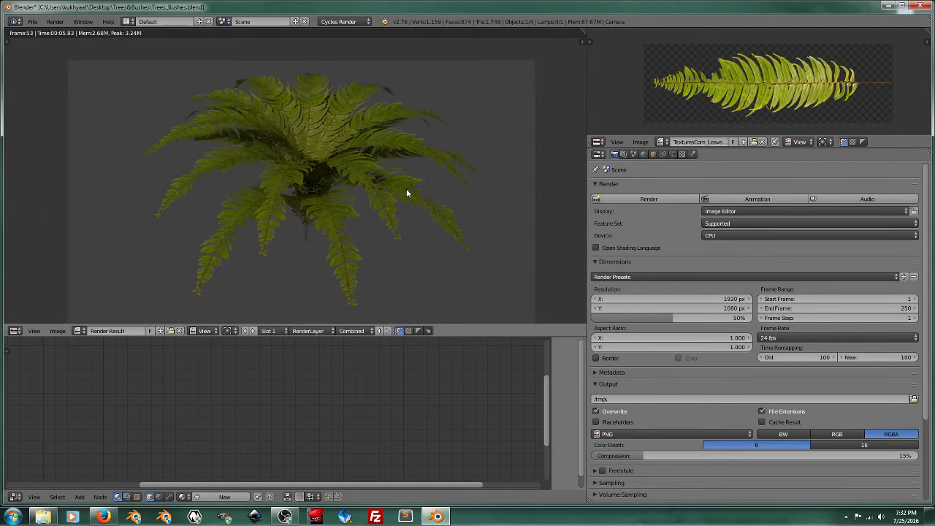
scroll(403, 190, up, 2)
scroll(402, 192, down, 2)
scroll(402, 205, down, 1)
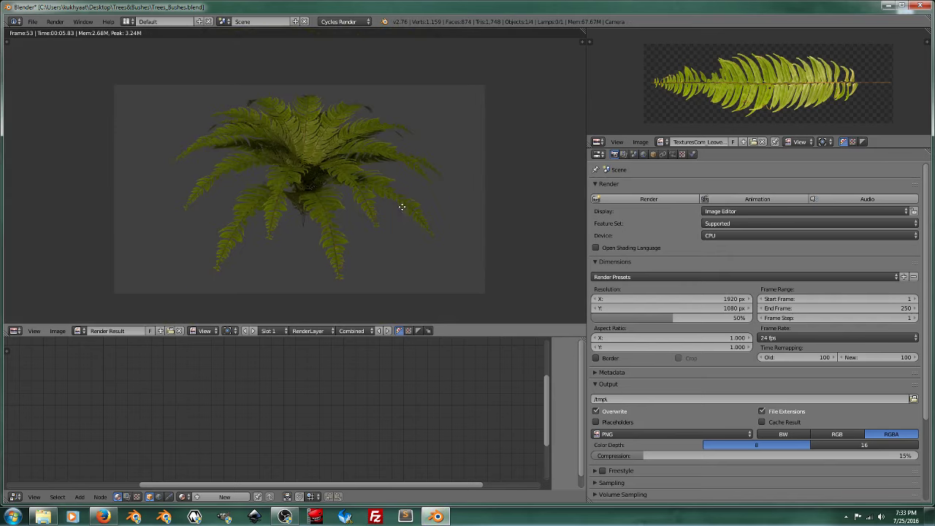
middle_drag(402, 207, 405, 184)
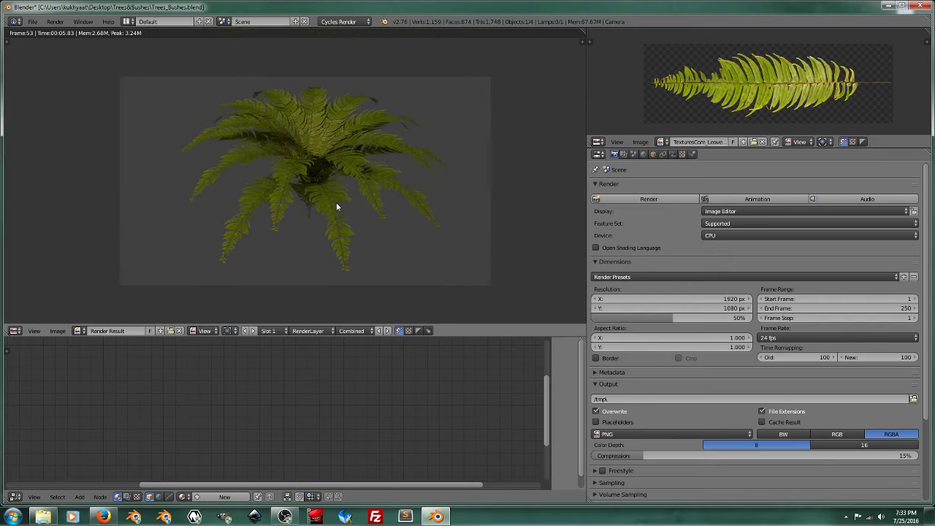
scroll(330, 130, up, 3)
scroll(330, 129, up, 1)
scroll(392, 152, down, 1)
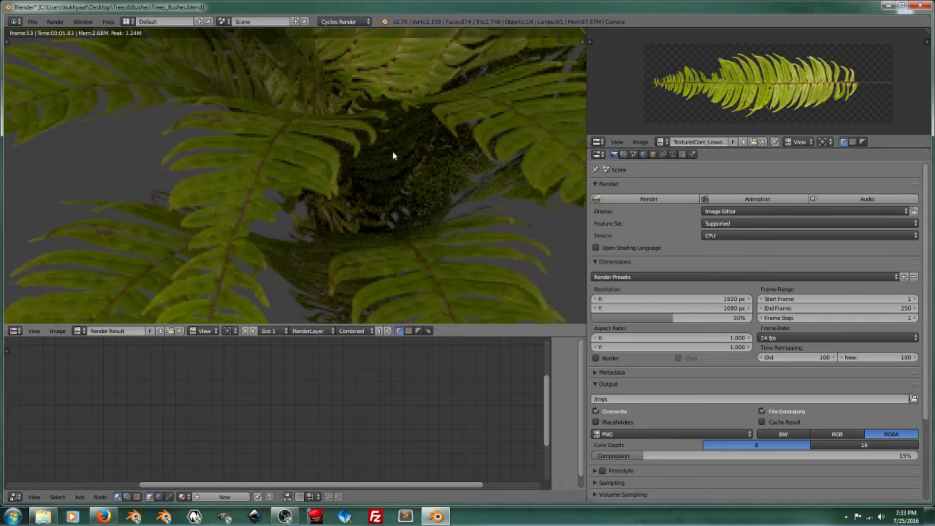
scroll(392, 153, down, 1)
scroll(395, 182, down, 2)
scroll(394, 182, down, 1)
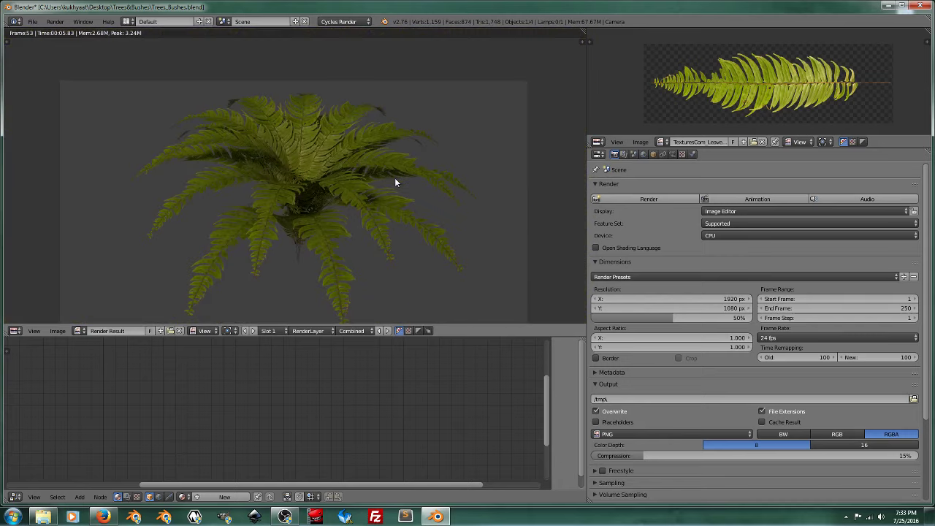
key(Escape)
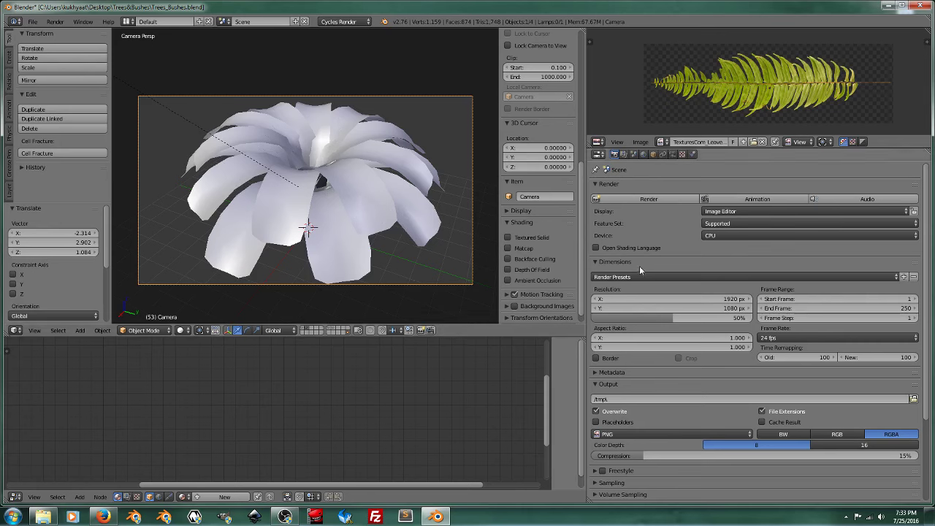
Select and delete every object in the scene, then bring up Firefox's 'plants' image results
middle_drag(383, 186, 374, 183)
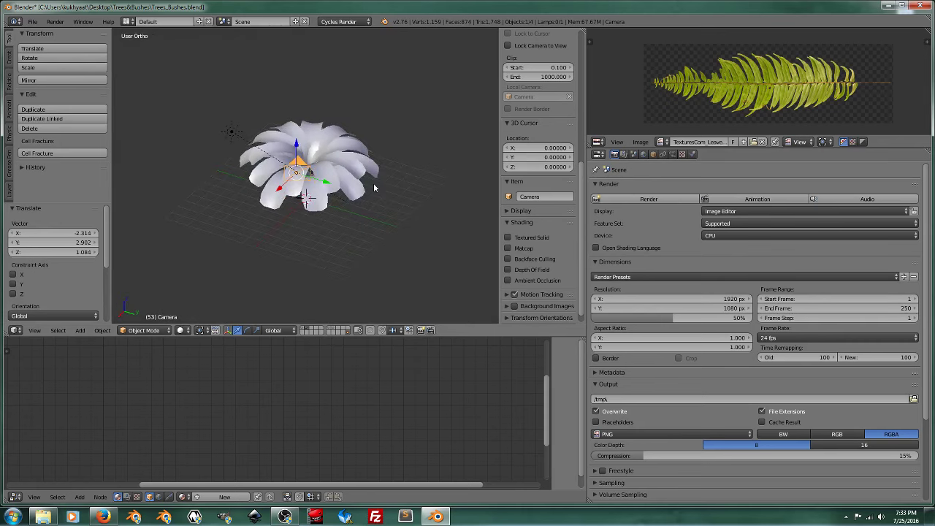
scroll(374, 183, up, 3)
key(KP_5)
key(KP_8)
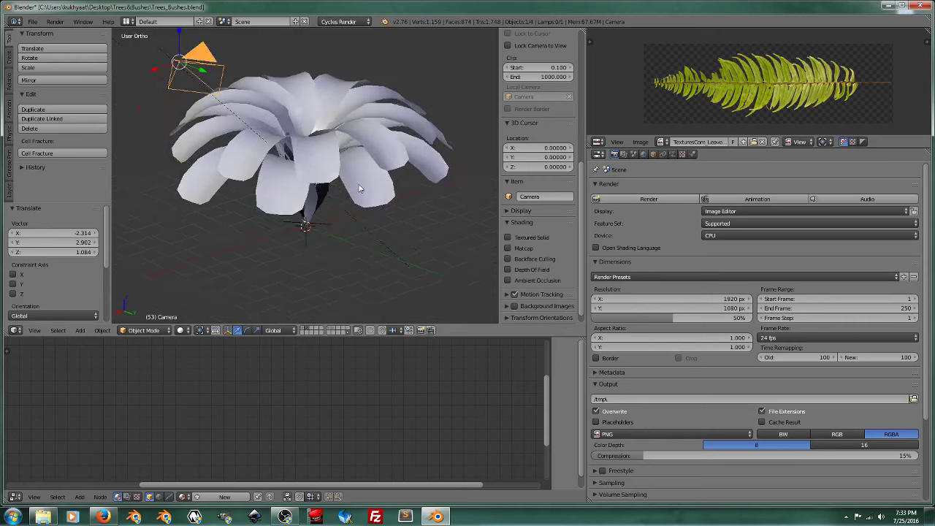
key(a)
key(a)
key(Delete)
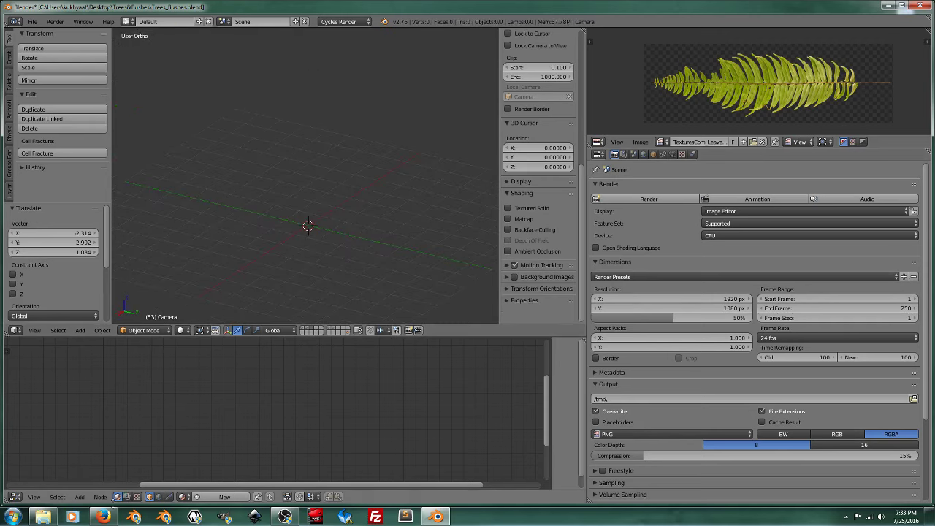
click(103, 517)
scroll(402, 192, up, 2)
Open the seedling photo's larger preview in the 'plants' results, then close it
scroll(402, 192, up, 5)
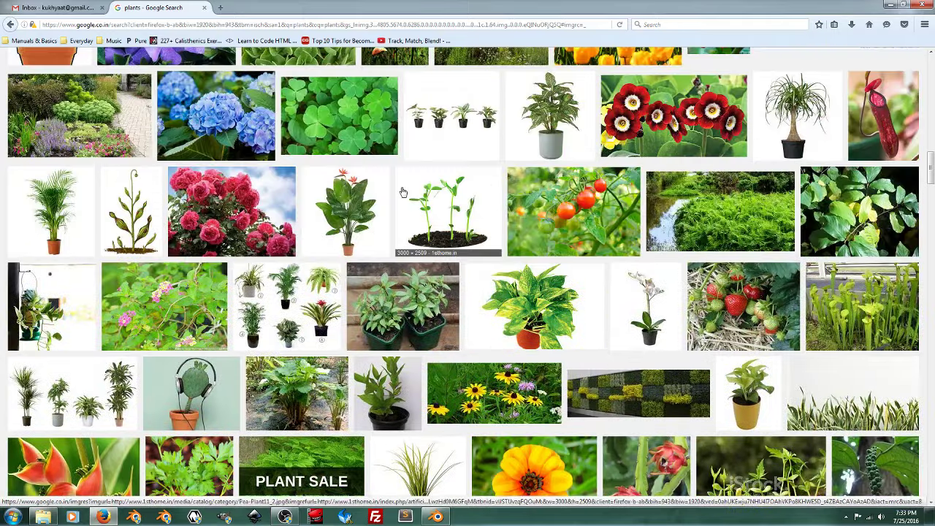
click(406, 193)
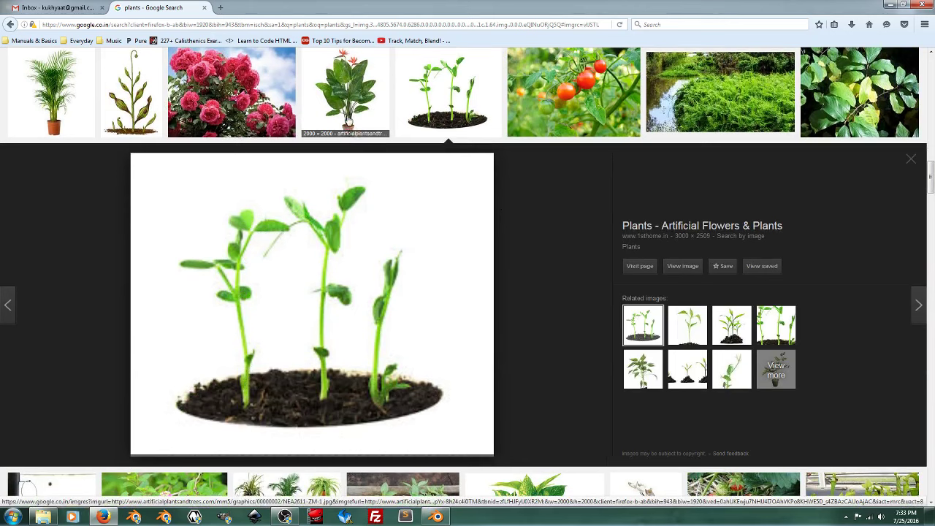
click(911, 159)
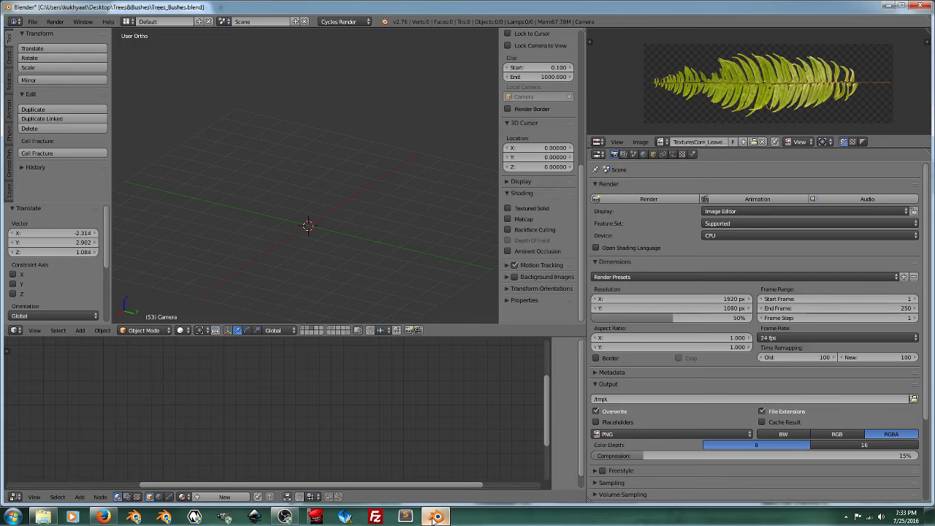
In Blender, show high_res_leaf_texture_by_hhh316.png in the Image Editor, then go back to Firefox
click(436, 516)
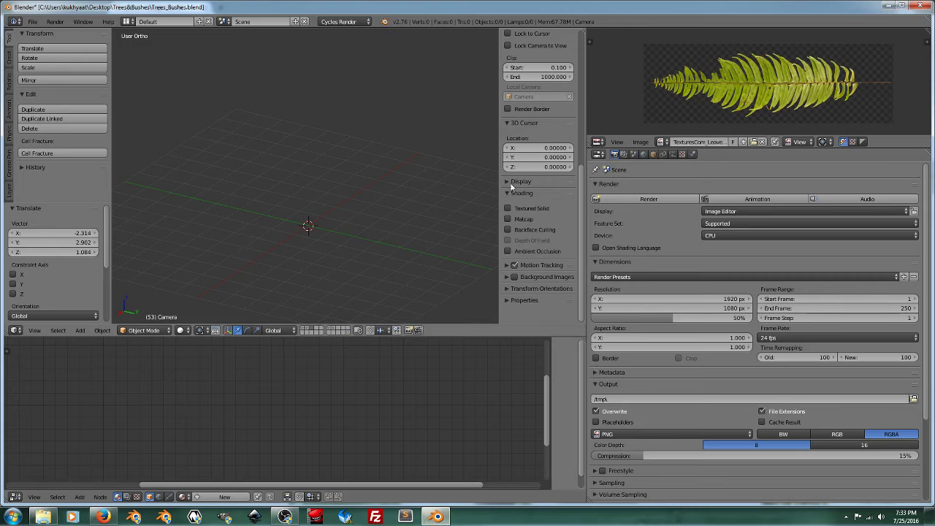
click(662, 141)
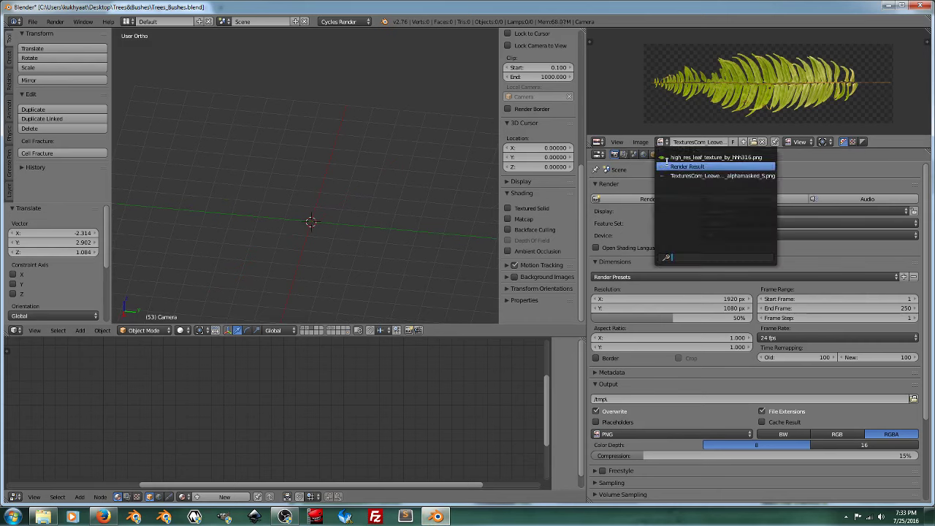
click(687, 163)
scroll(811, 79, down, 5)
scroll(797, 92, down, 1)
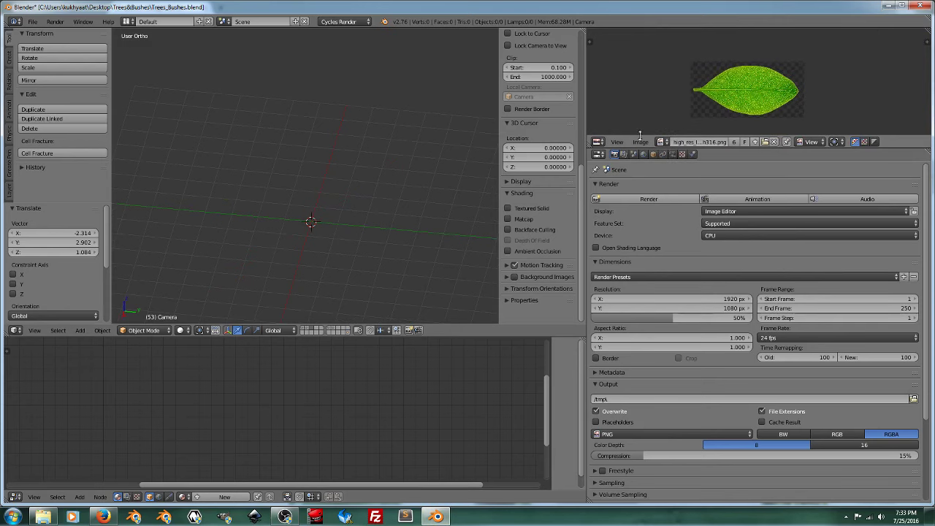
mouse_move(395, 198)
middle_down()
mouse_move(345, 228)
mouse_move(391, 241)
middle_up()
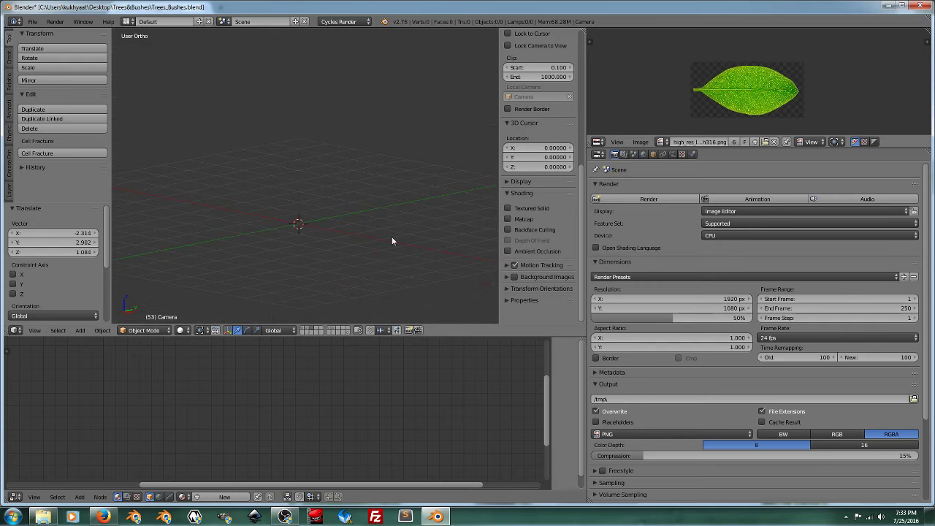
click(103, 517)
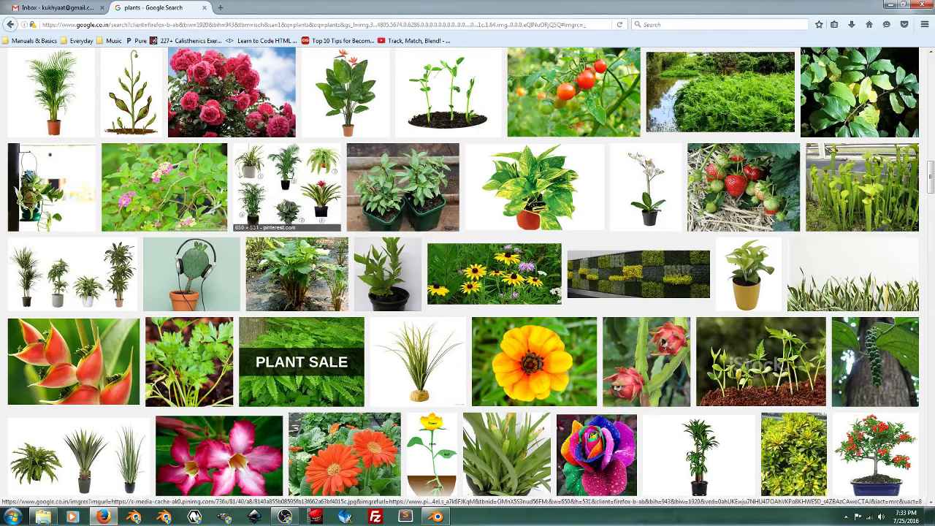
Scroll the 'plants' results, preview the hand-holding-a-seedling photo, and return to Blender
scroll(290, 173, up, 4)
scroll(307, 183, up, 2)
scroll(329, 198, up, 3)
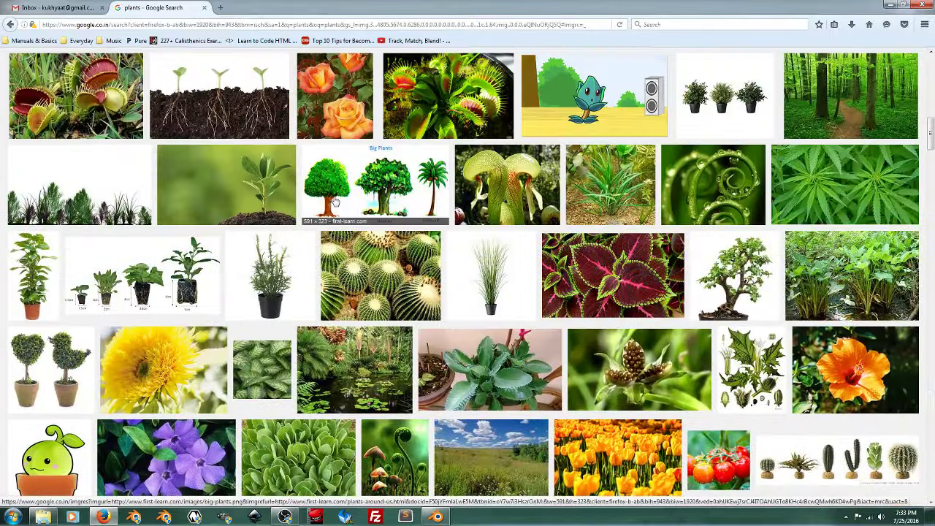
scroll(336, 205, up, 4)
scroll(335, 206, up, 2)
scroll(334, 207, up, 2)
scroll(334, 207, up, 1)
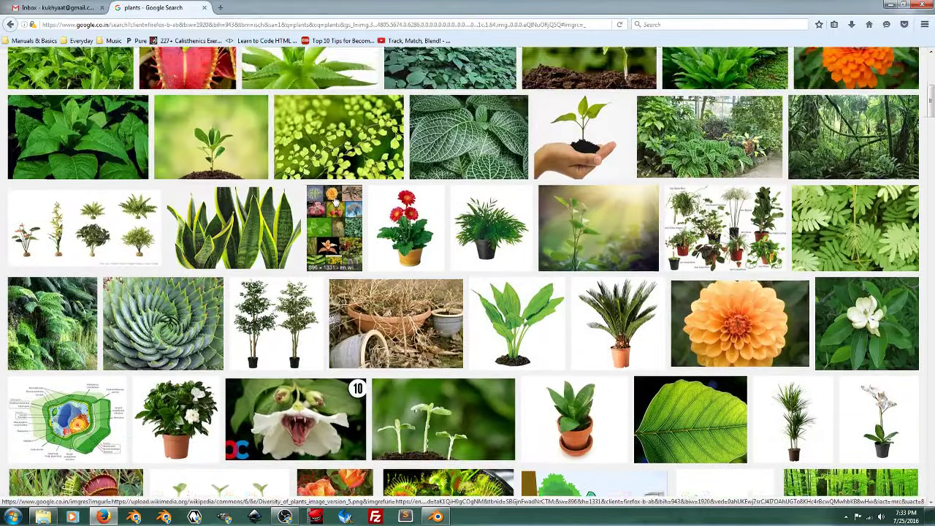
scroll(335, 206, up, 3)
click(577, 227)
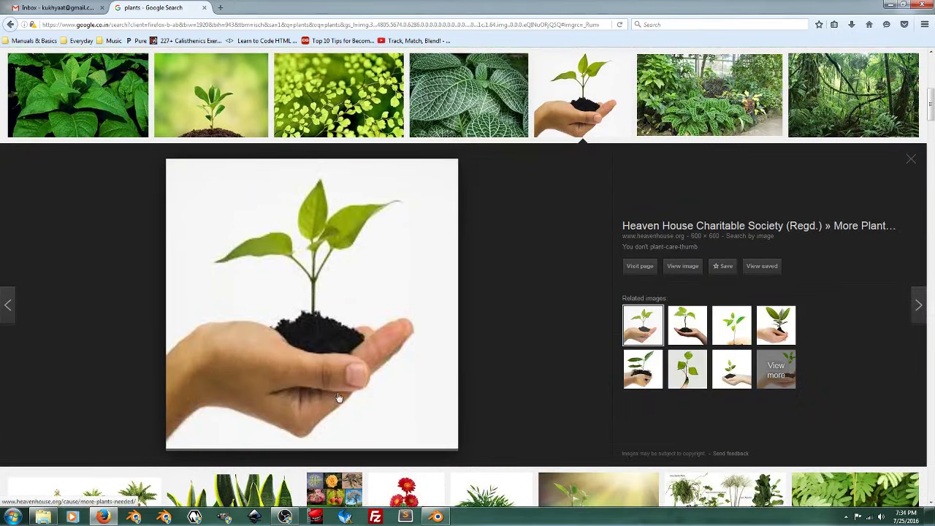
click(437, 513)
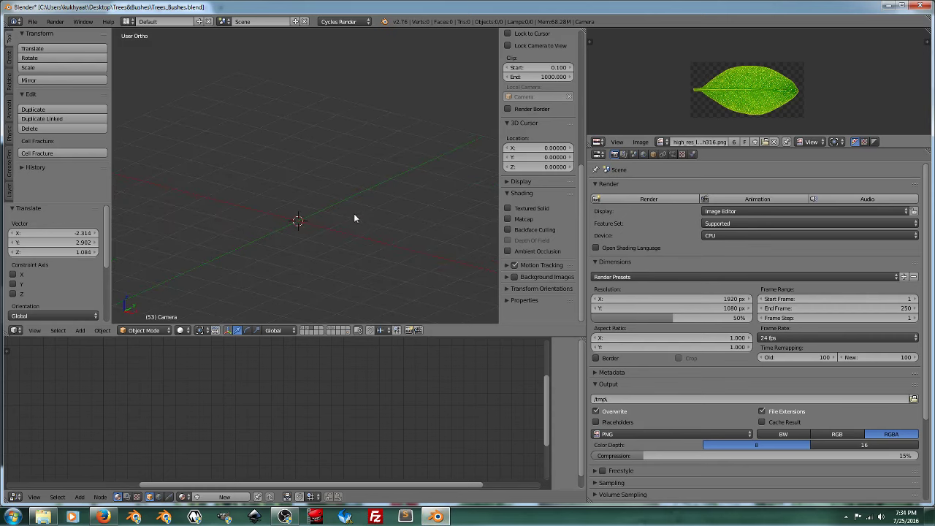
Add a new plane and merge its vertices at center into one vertex
mouse_move(354, 218)
middle_down()
mouse_move(371, 205)
mouse_move(348, 212)
mouse_move(368, 220)
mouse_move(356, 251)
middle_up()
key(shift+a)
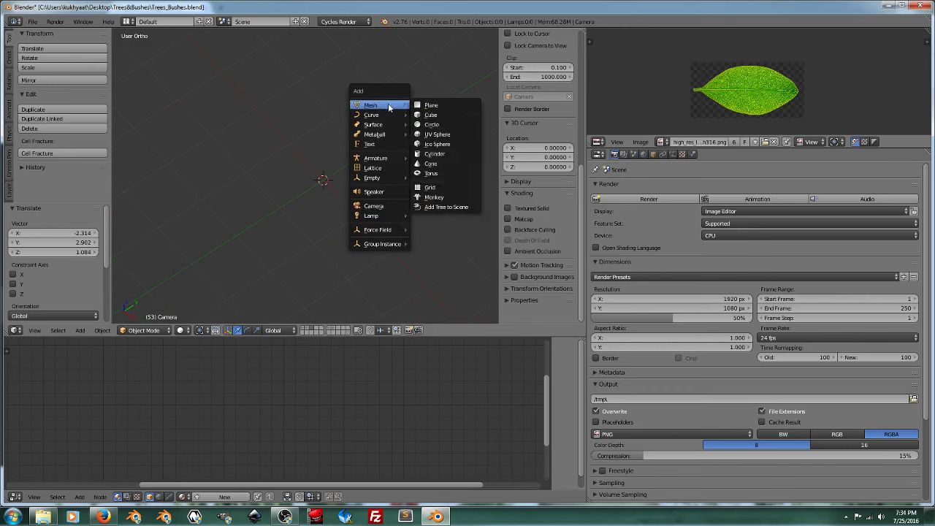
click(431, 105)
middle_drag(422, 155, 431, 197)
key(Tab)
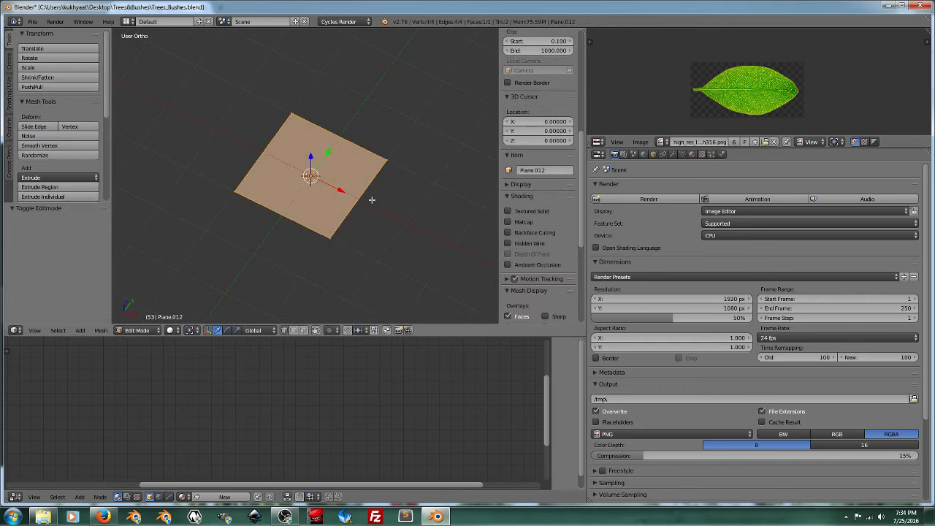
key(alt+m)
click(372, 200)
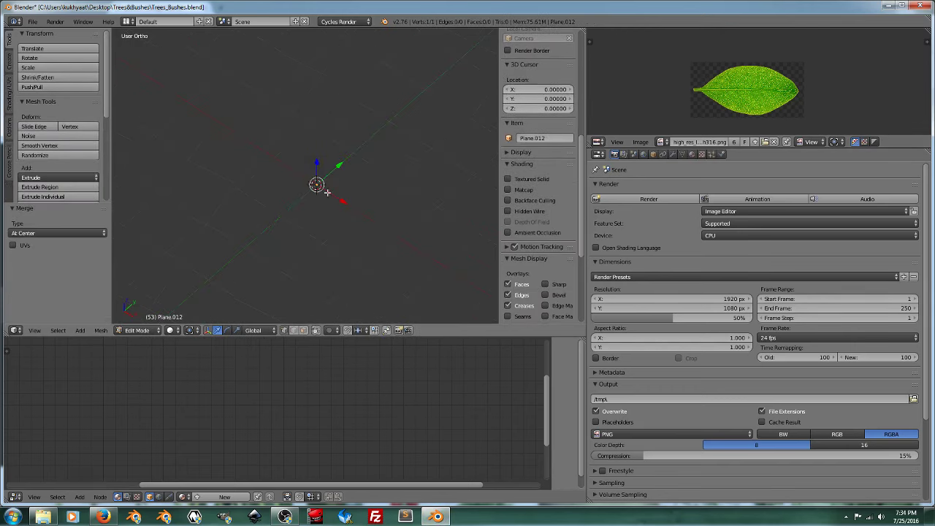
In front view, extrude a chain of stem vertices rising upward and to the left
key(KP_1)
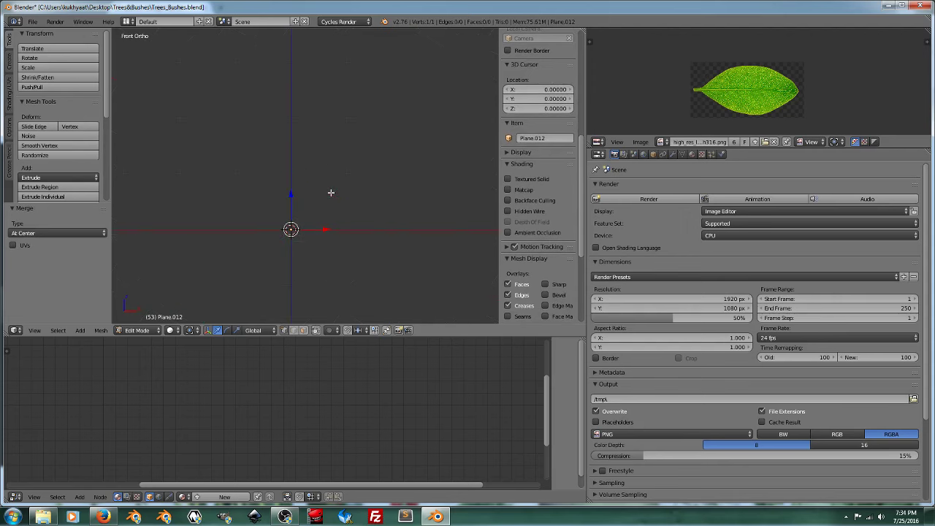
key(e)
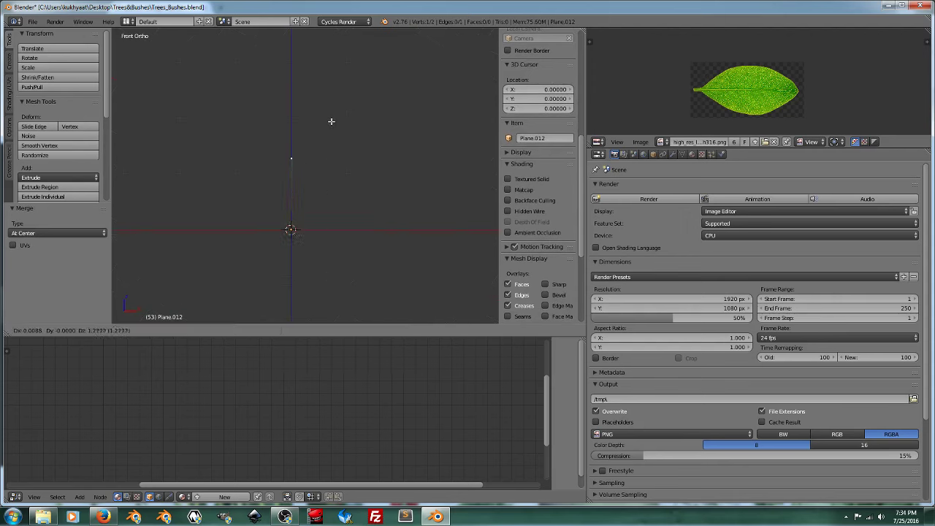
click(330, 121)
shift+middle_drag(330, 125, 361, 203)
key(g)
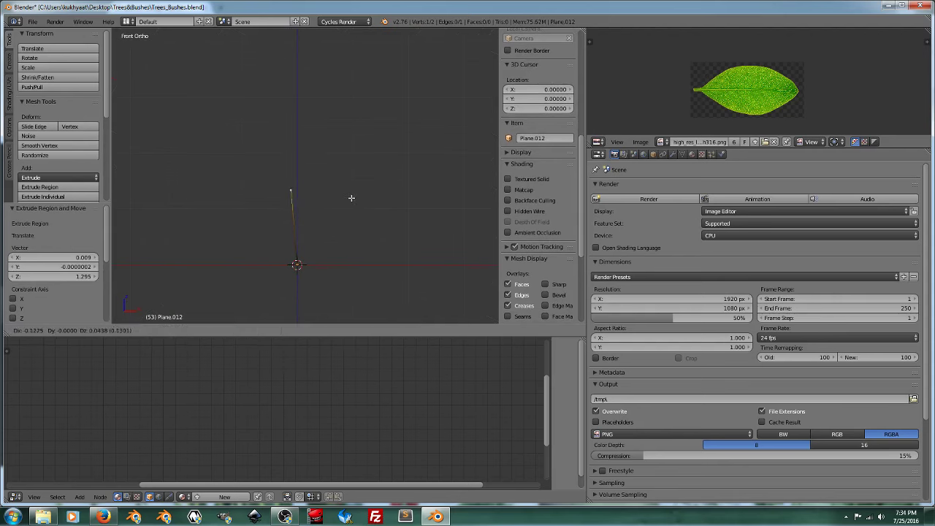
click(351, 198)
key(e)
click(332, 165)
key(e)
click(275, 130)
mouse_move(294, 188)
middle_down()
mouse_move(347, 176)
mouse_move(295, 196)
mouse_move(367, 182)
middle_up()
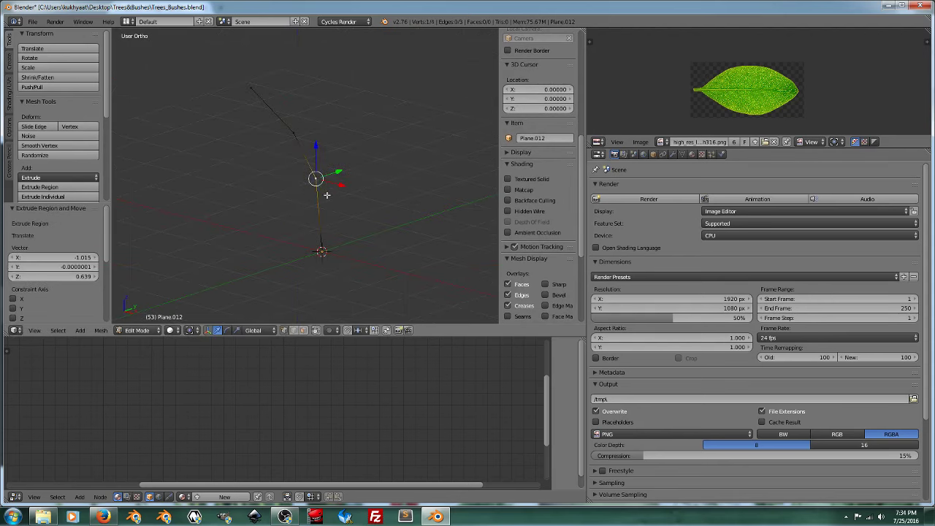
Extrude one more vertex, then shift the second stem vertex along Y and rotate around Z
key(e)
click(456, 117)
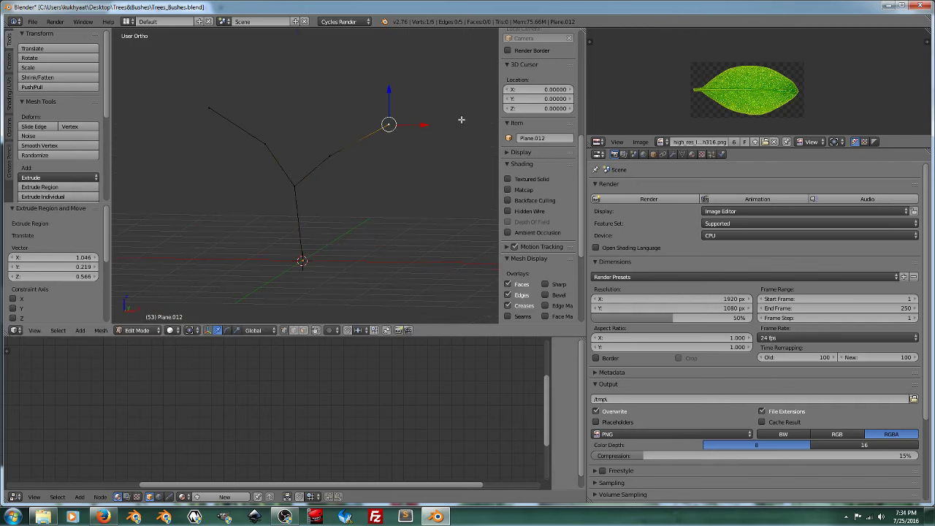
mouse_move(426, 208)
middle_down()
mouse_move(337, 241)
mouse_move(304, 214)
mouse_move(344, 167)
middle_up()
shift+right_click(344, 168)
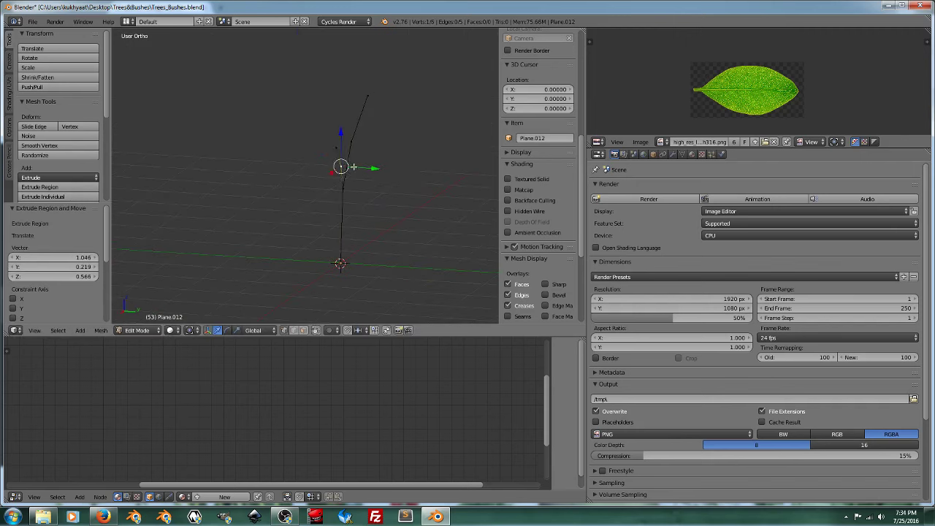
key(g)
key(y)
click(410, 175)
key(r)
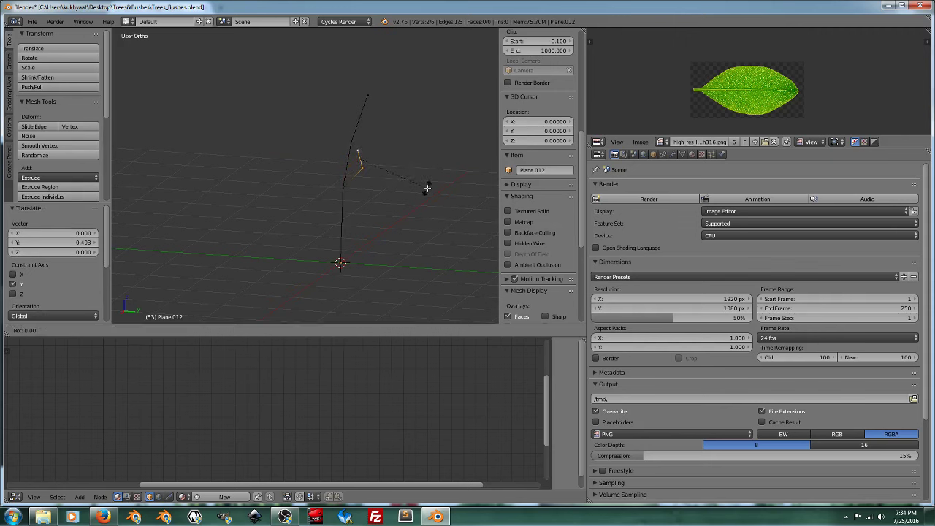
key(z)
click(418, 154)
Extrude four more vertices to grow a side branch from the stem
middle_drag(359, 213, 317, 219)
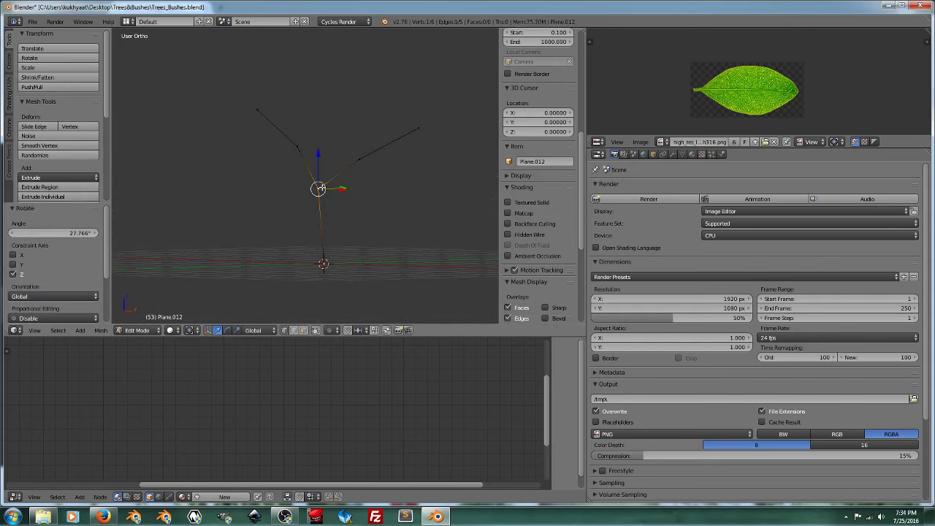
key(e)
click(349, 205)
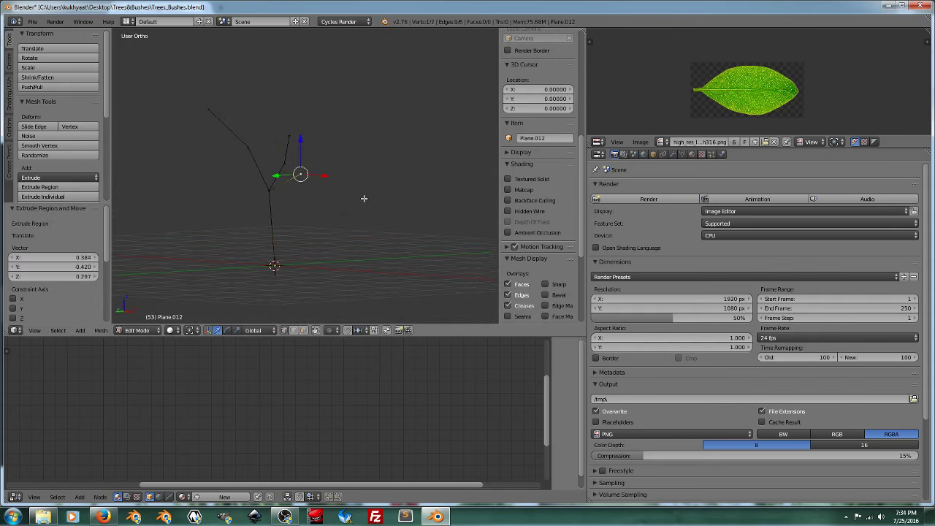
key(e)
click(411, 207)
mouse_move(411, 207)
middle_down()
mouse_move(277, 214)
mouse_move(372, 180)
middle_up()
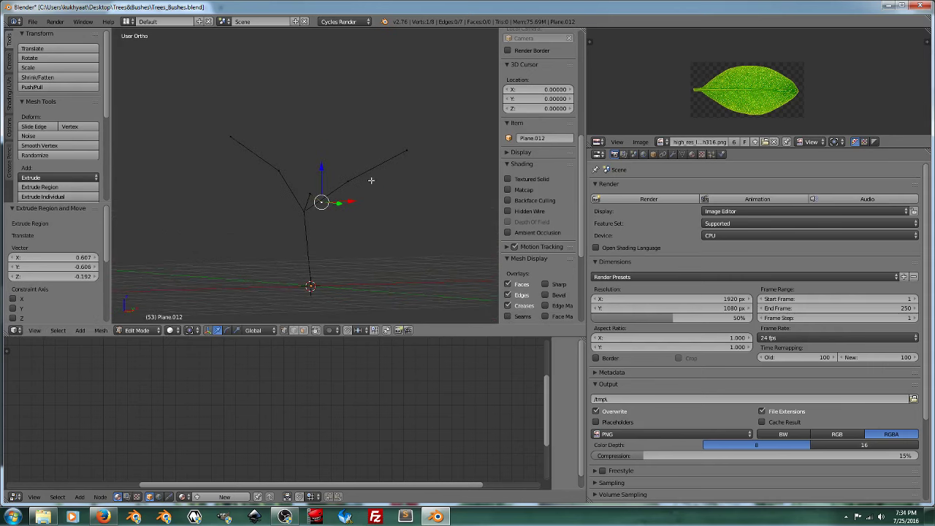
key(e)
click(367, 162)
key(e)
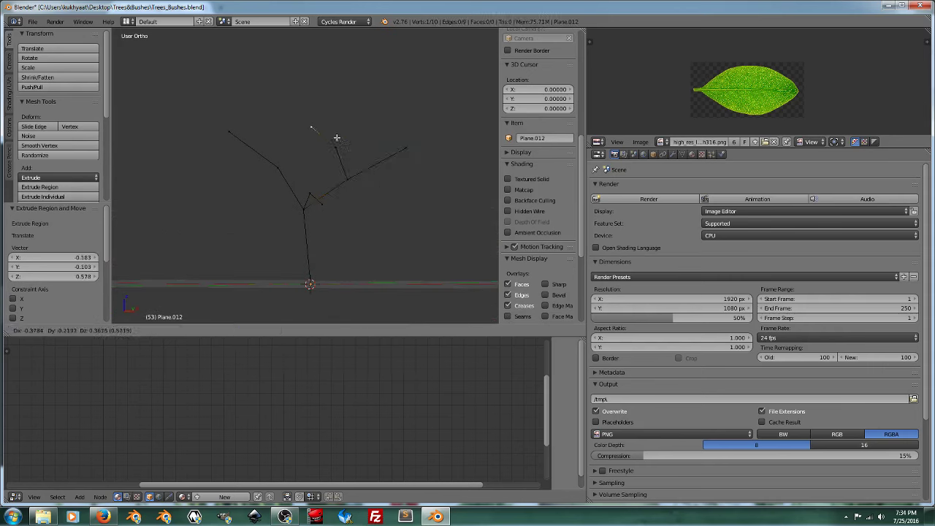
click(314, 126)
mouse_move(315, 126)
middle_down()
mouse_move(417, 209)
mouse_move(355, 175)
mouse_move(308, 170)
mouse_move(323, 186)
middle_up()
Move two branch vertices along Y, rotate them 30.676° around Z, and shift them along X
shift+right_click(281, 129)
key(g)
key(y)
click(307, 171)
key(r)
click(333, 149)
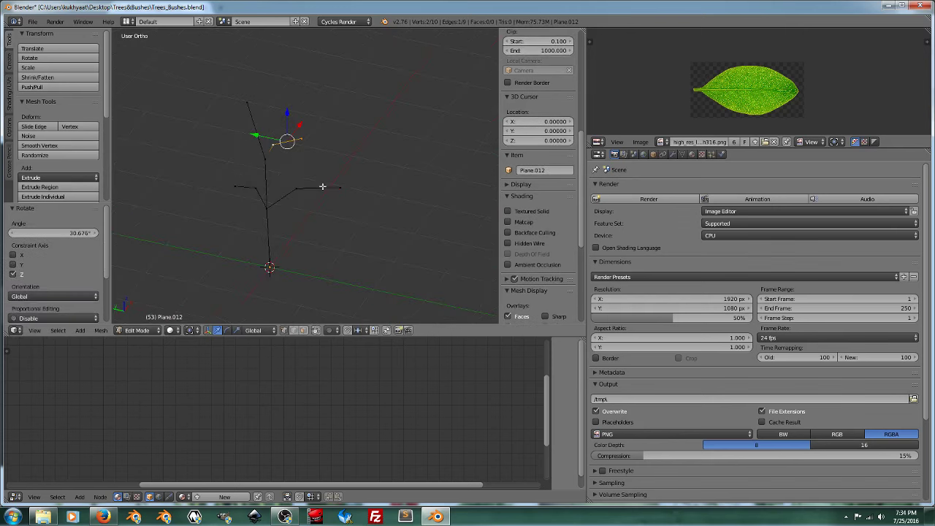
key(g)
key(x)
click(301, 128)
middle_drag(301, 128, 322, 186)
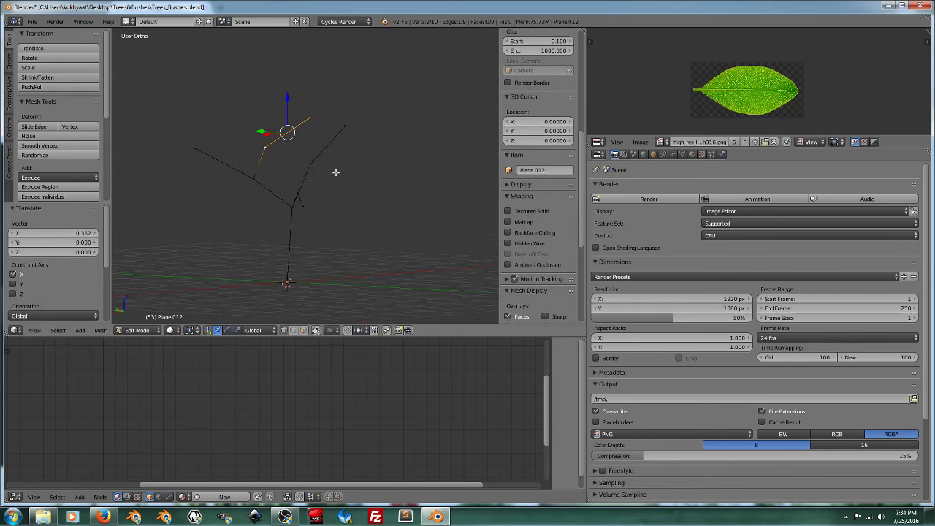
key(Tab)
Back in object mode, add a Skin modifier to Plane.012
click(286, 204)
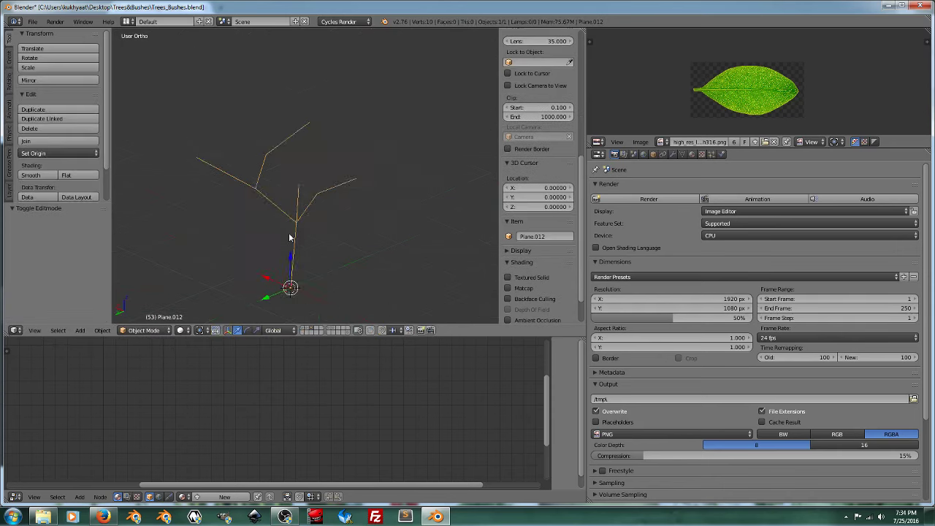
mouse_move(286, 204)
middle_down()
mouse_move(340, 229)
mouse_move(319, 119)
middle_up()
scroll(401, 191, up, 2)
middle_drag(401, 190, 378, 185)
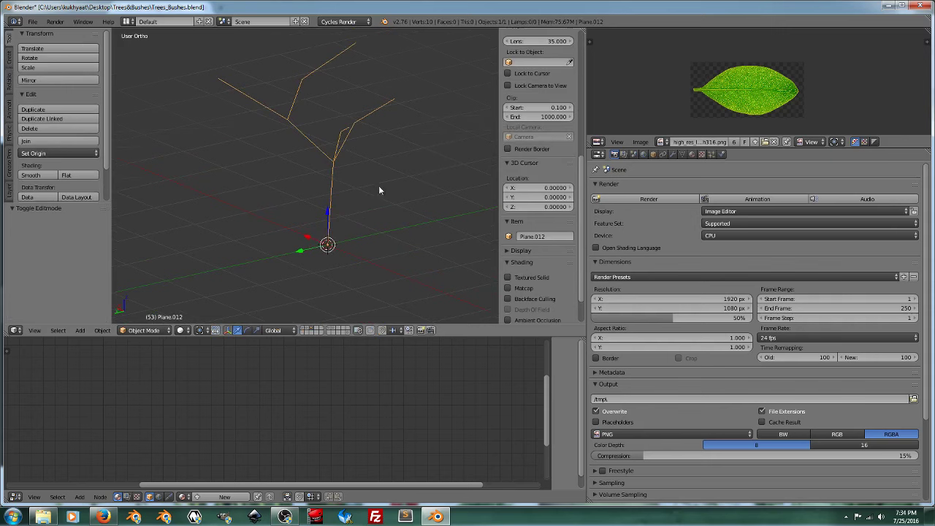
click(673, 154)
click(659, 187)
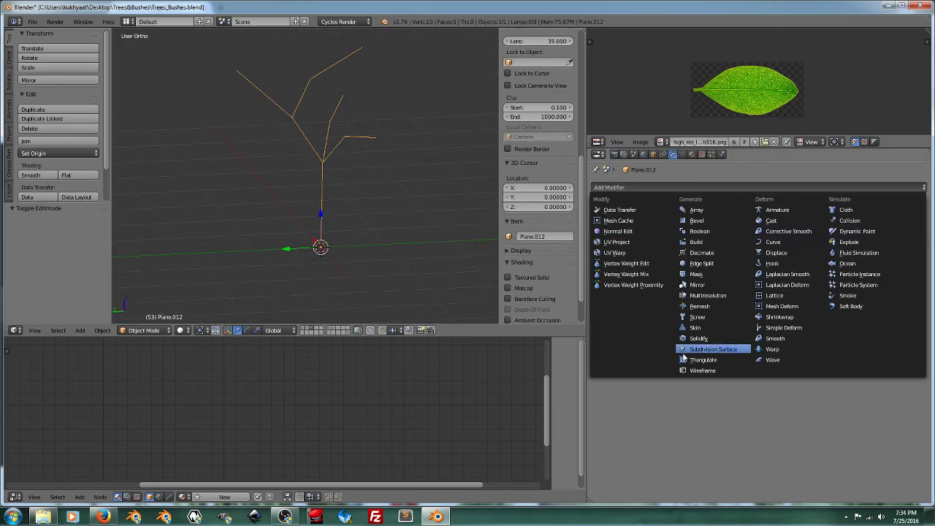
click(700, 328)
Orbit and zoom around the blocky skinned tree to inspect it, then go to edit mode
scroll(251, 150, up, 3)
mouse_move(282, 163)
middle_down()
mouse_move(252, 166)
mouse_move(344, 157)
mouse_move(358, 163)
mouse_move(359, 175)
middle_up()
scroll(268, 155, down, 3)
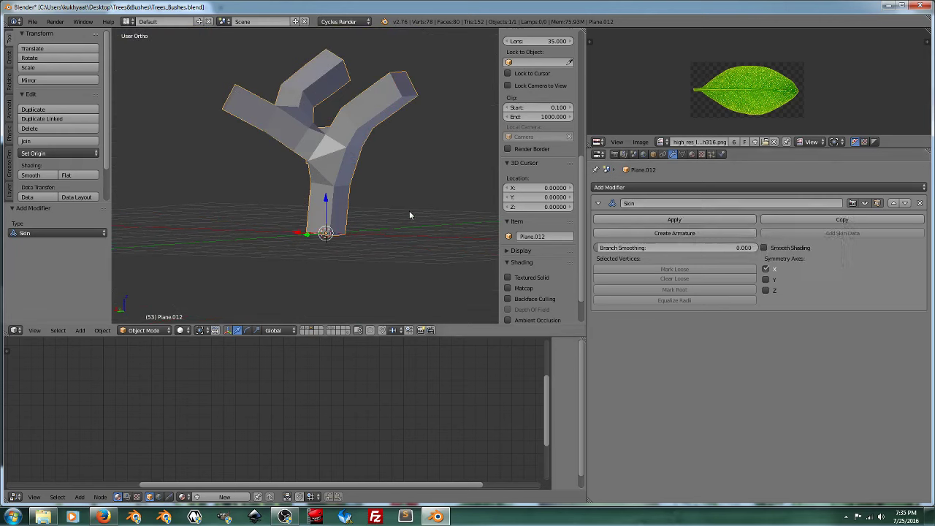
scroll(409, 210, up, 3)
mouse_move(410, 210)
middle_down()
mouse_move(440, 220)
mouse_move(349, 206)
middle_up()
scroll(349, 206, down, 2)
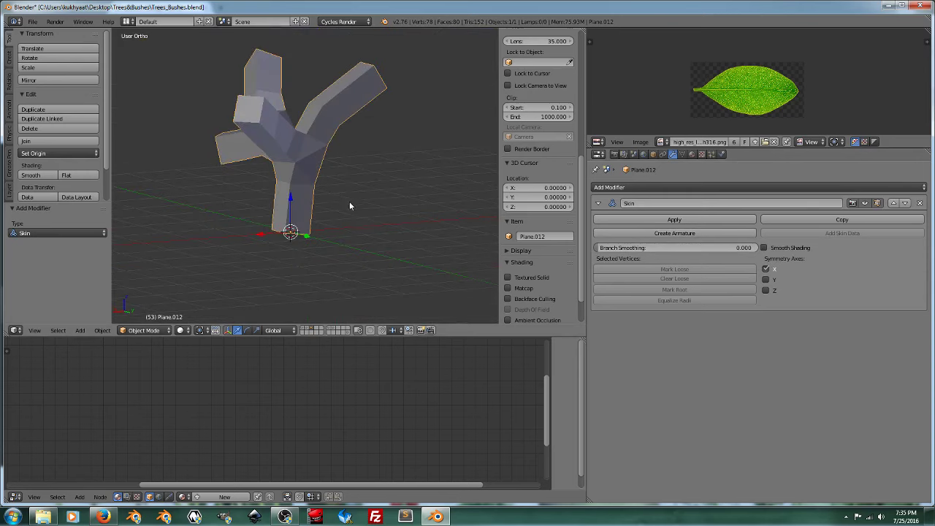
middle_drag(289, 210, 278, 109)
middle_drag(330, 204, 359, 188)
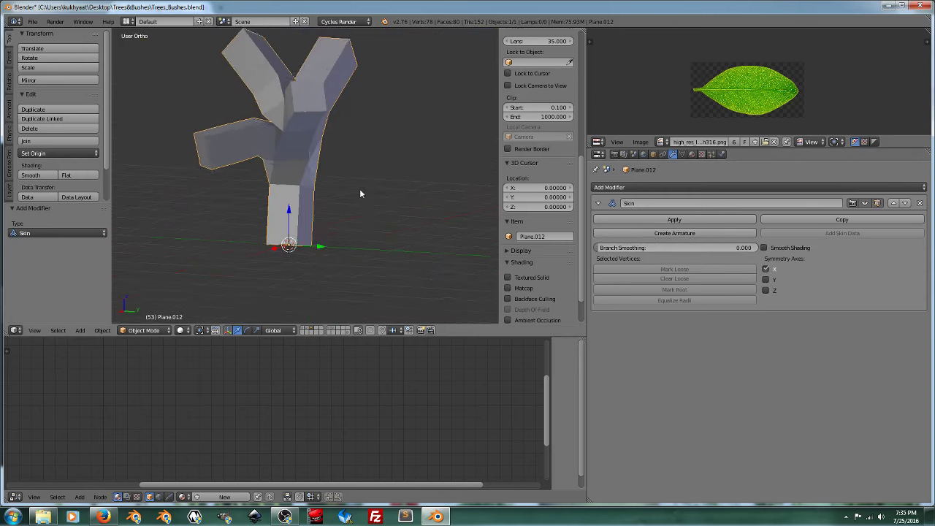
scroll(329, 203, up, 2)
key(Tab)
Scale down the trunk base and a trunk joint vertex to make them thinner
click(388, 204)
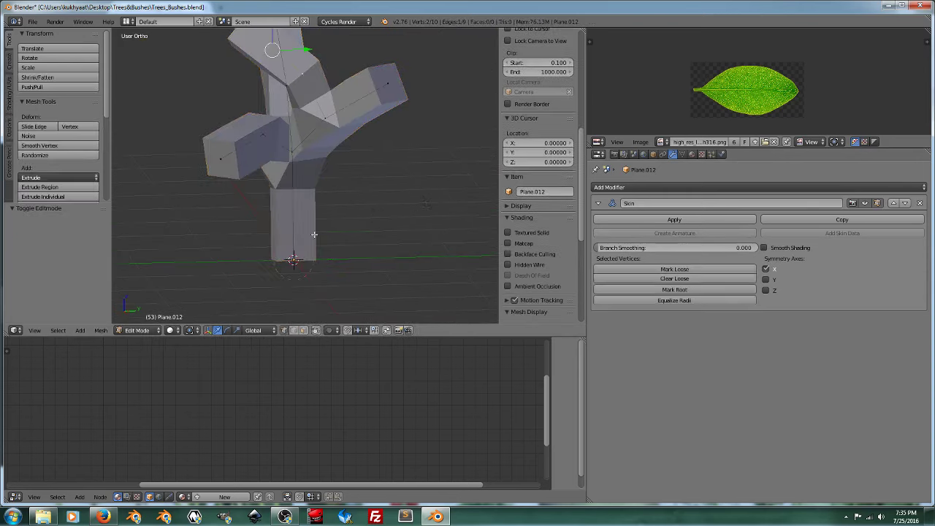
scroll(538, 183, down, 4)
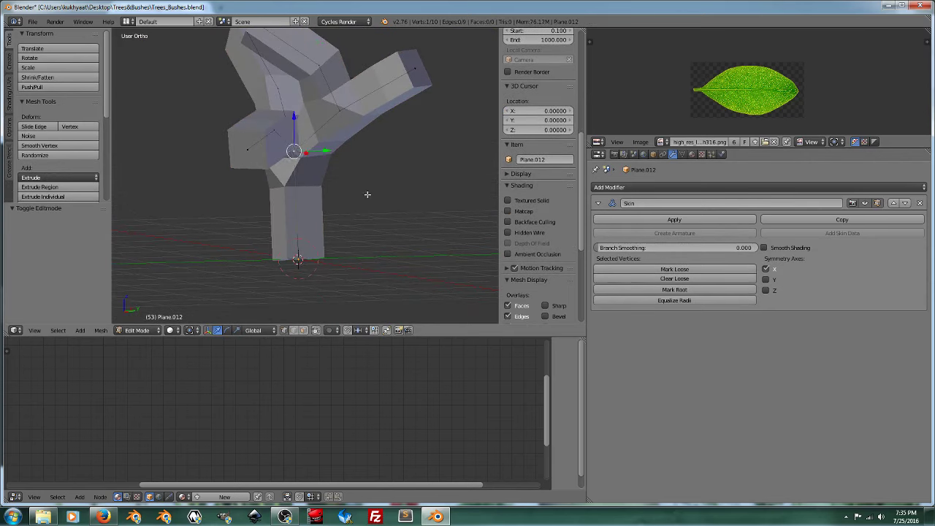
mouse_move(367, 195)
middle_down()
mouse_move(378, 241)
mouse_move(354, 244)
middle_up()
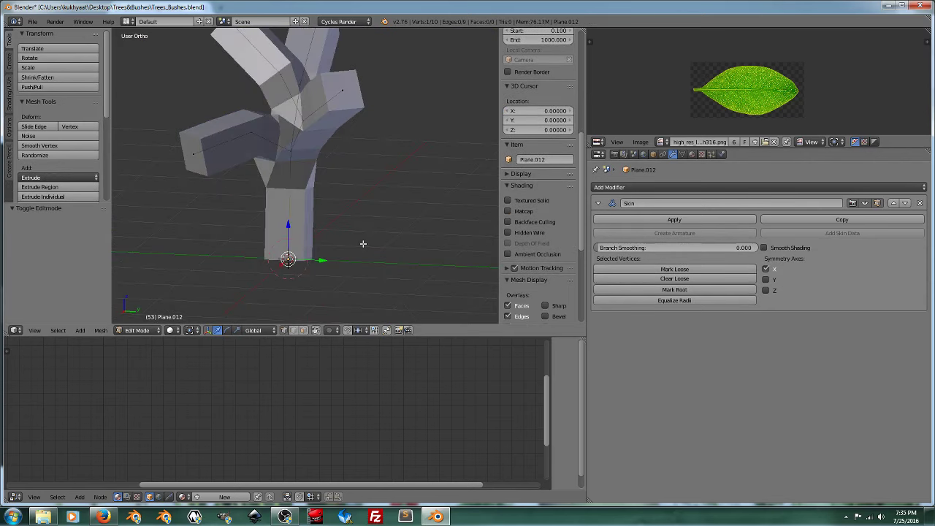
key(s)
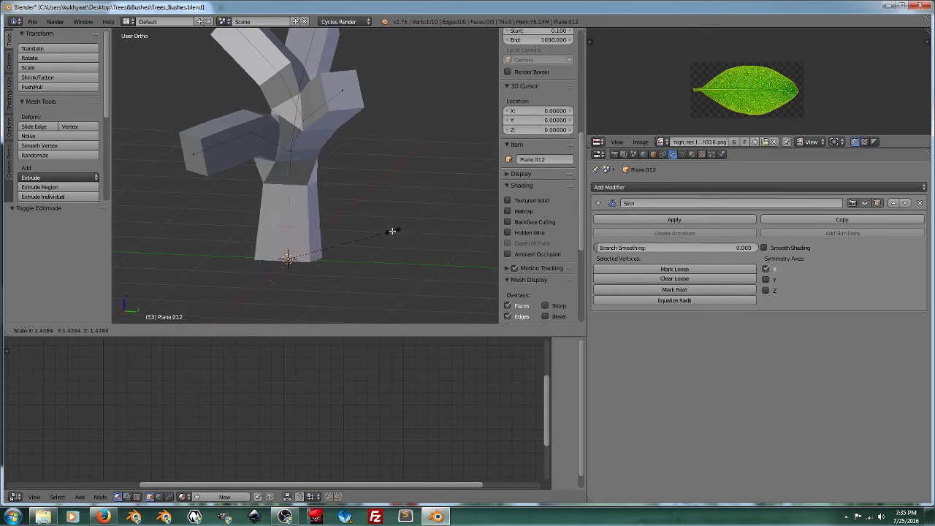
click(308, 253)
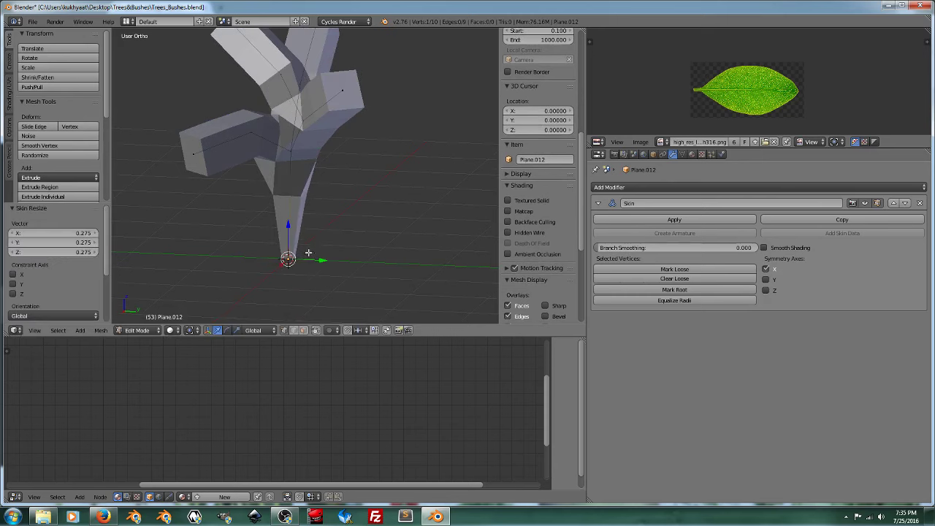
right_click(291, 151)
middle_drag(292, 151, 388, 246)
key(s)
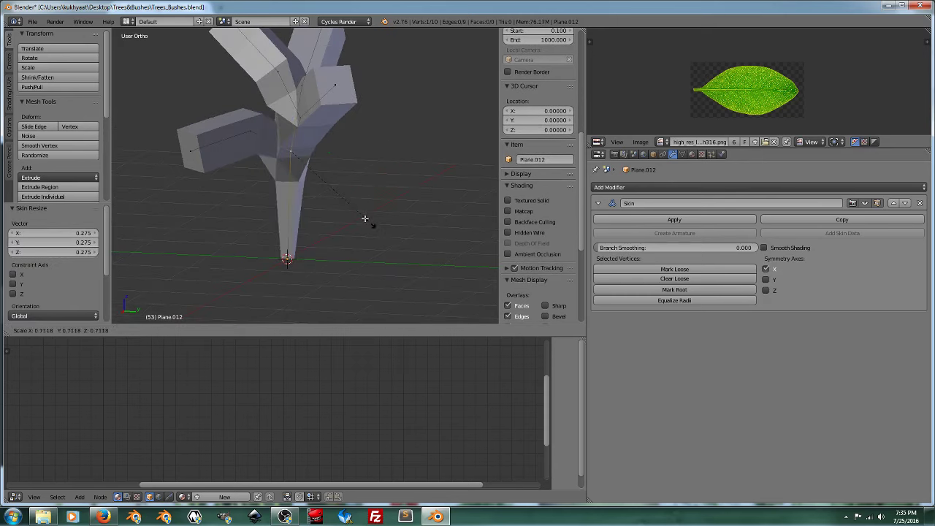
click(322, 179)
Shrink the side branch tip's skin radius in two passes down to 0.047
middle_drag(319, 178, 443, 195)
mouse_move(375, 136)
shift+middle_down()
mouse_move(372, 154)
mouse_move(431, 190)
shift+middle_up()
key(ctrl+a)
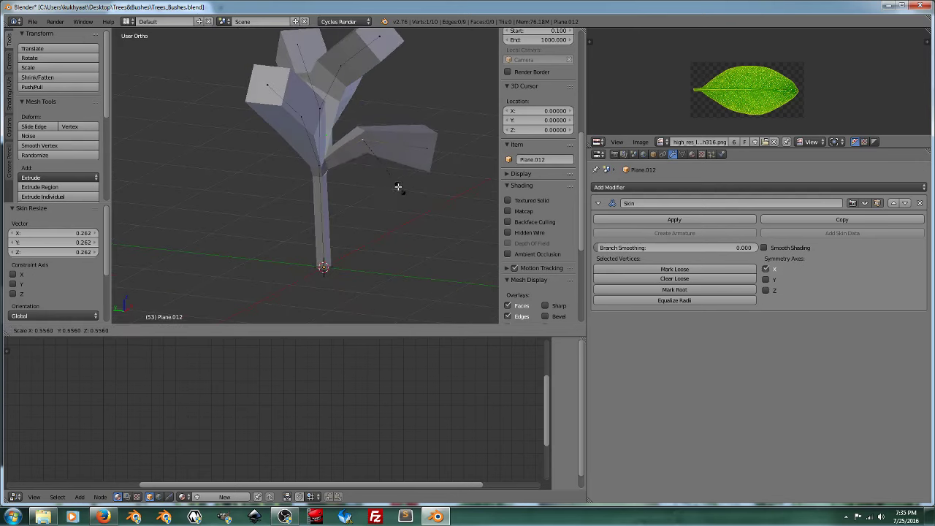
click(431, 148)
key(ctrl+a)
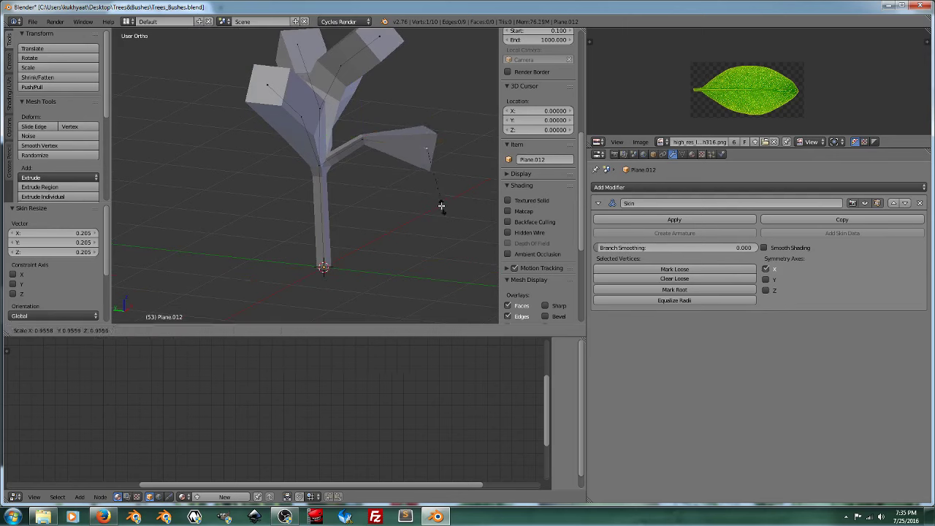
click(429, 146)
Inspect the tapered branch from several angles and compare with the Firefox plant reference photo
mouse_move(428, 146)
middle_down()
mouse_move(373, 184)
mouse_move(363, 209)
mouse_move(439, 163)
mouse_move(384, 183)
mouse_move(416, 175)
mouse_move(404, 204)
middle_up()
scroll(373, 184, up, 2)
scroll(380, 178, down, 2)
scroll(403, 205, up, 2)
scroll(461, 227, up, 2)
middle_drag(487, 210, 439, 204)
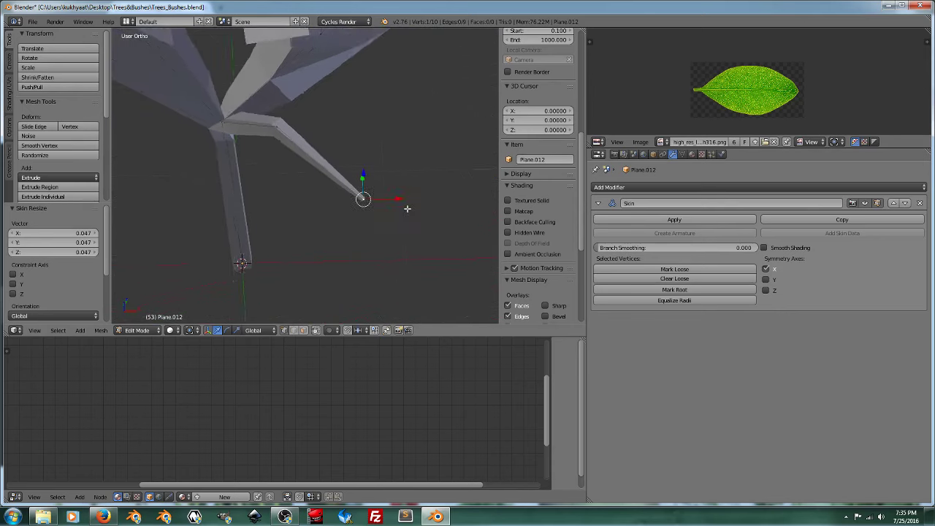
scroll(393, 202, up, 2)
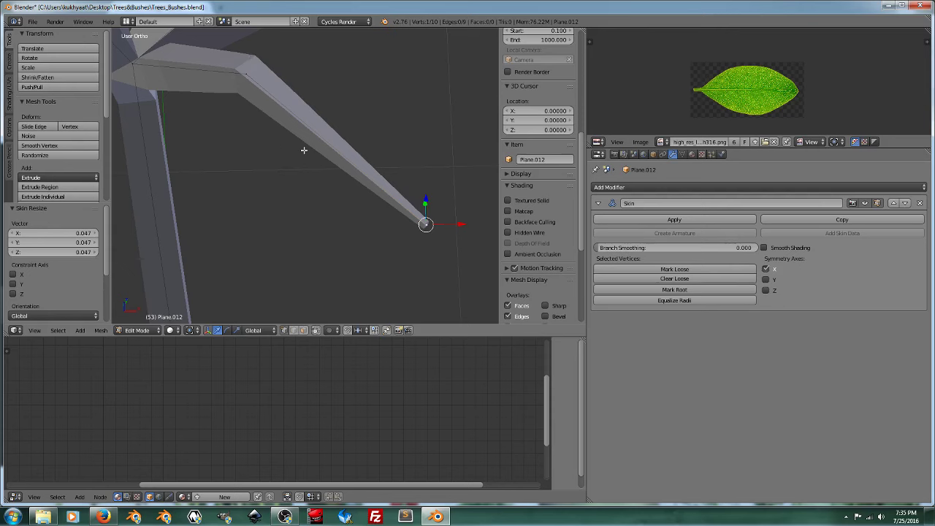
mouse_move(305, 149)
middle_down()
mouse_move(332, 188)
mouse_move(322, 277)
middle_up()
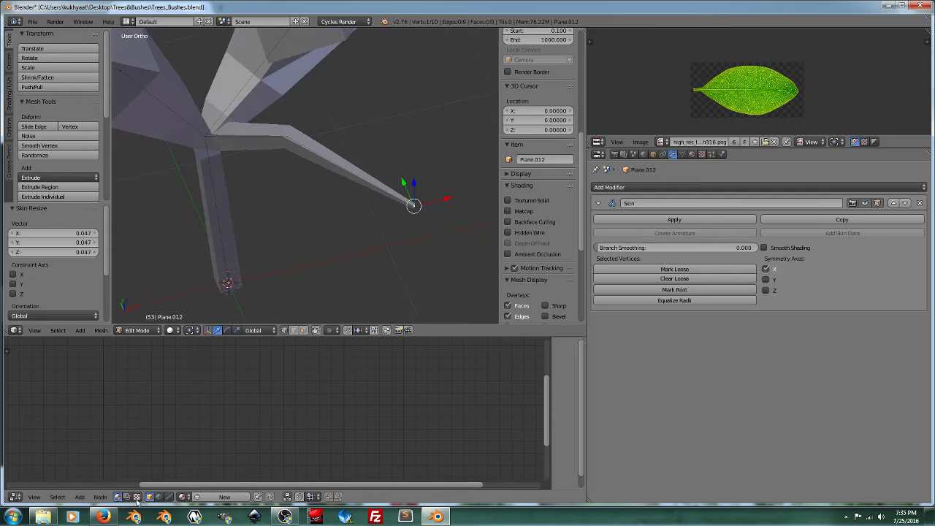
click(105, 517)
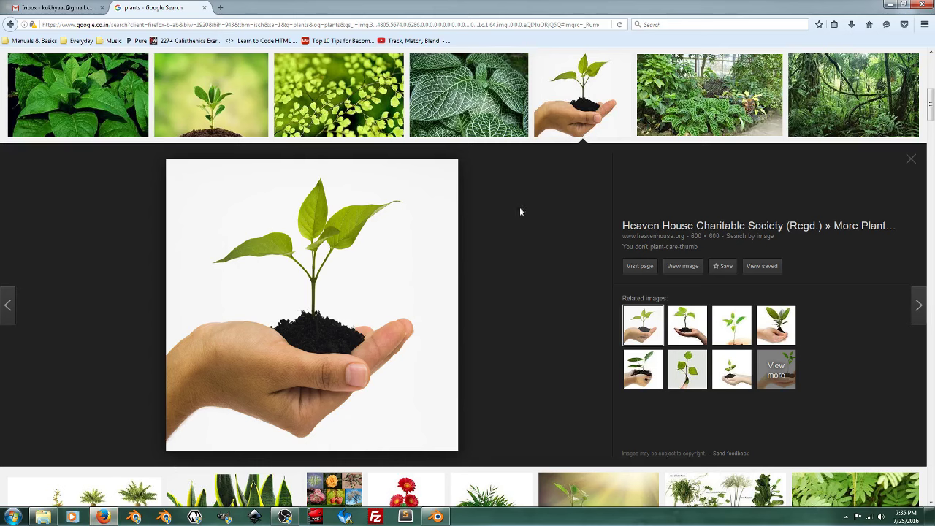
click(890, 4)
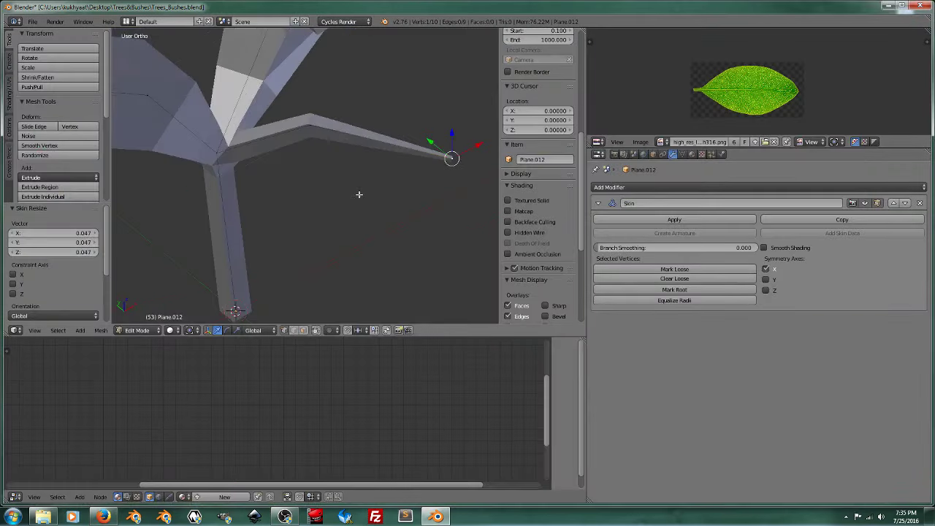
Inspect the branches, select the branch junction vertex, and switch back to object mode
scroll(358, 195, down, 3)
mouse_move(377, 180)
middle_down()
mouse_move(366, 192)
mouse_move(379, 169)
mouse_move(370, 175)
middle_up()
scroll(366, 192, up, 1)
scroll(368, 175, up, 3)
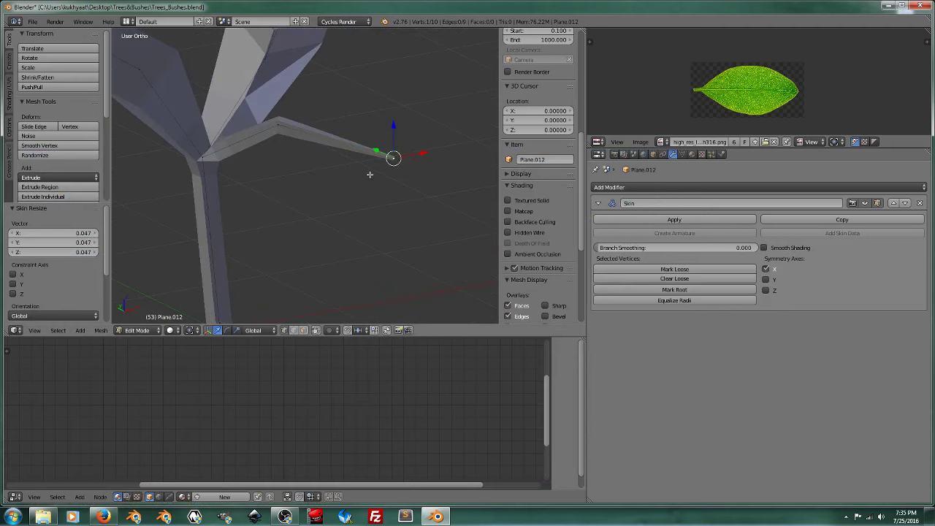
middle_drag(370, 175, 388, 173)
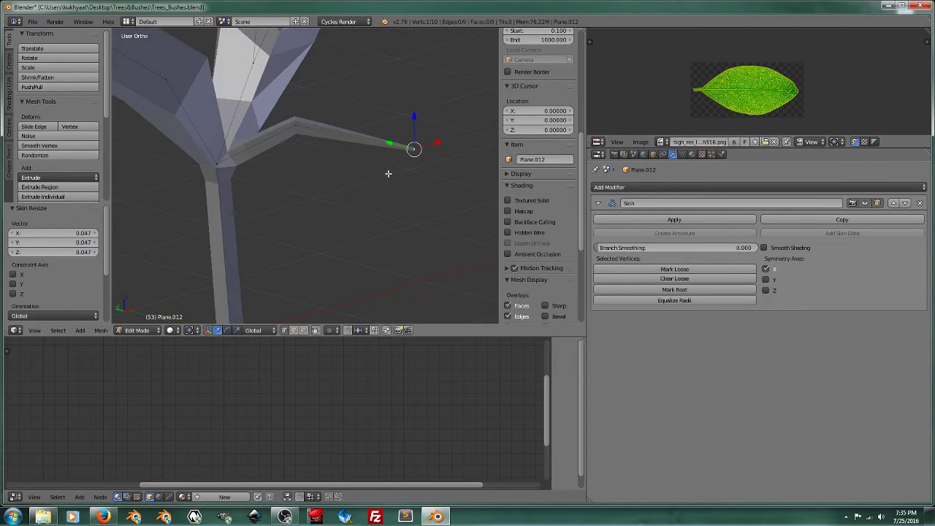
scroll(275, 147, down, 2)
mouse_move(274, 147)
middle_down()
mouse_move(305, 171)
mouse_move(297, 203)
middle_up()
right_click(247, 166)
mouse_move(248, 166)
middle_down()
mouse_move(328, 188)
mouse_move(334, 171)
mouse_move(287, 105)
middle_up()
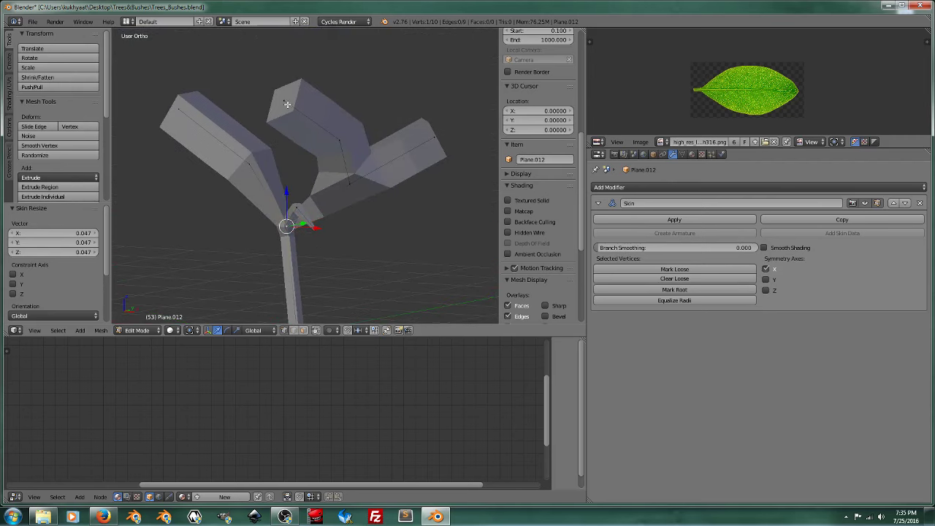
middle_drag(407, 169, 437, 204)
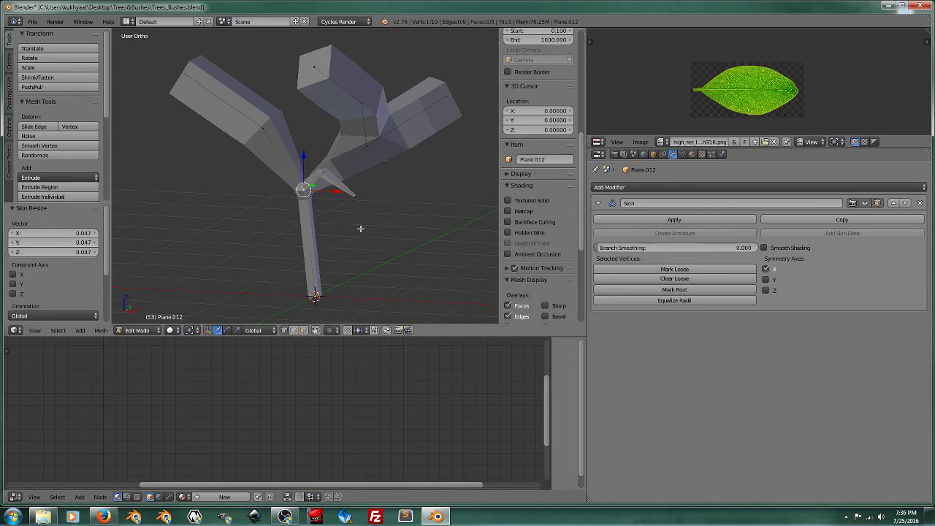
key(Tab)
click(285, 241)
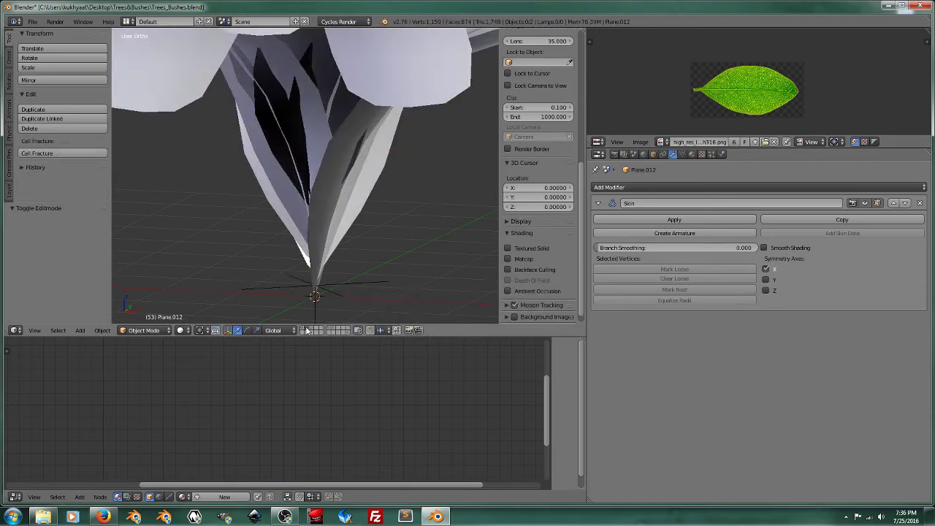
Select the flower Plane.011, switch to the layer holding the leafy plant, and select its stem
right_click(348, 181)
scroll(344, 178, down, 3)
mouse_move(344, 178)
middle_down()
mouse_move(368, 144)
mouse_move(403, 166)
middle_up()
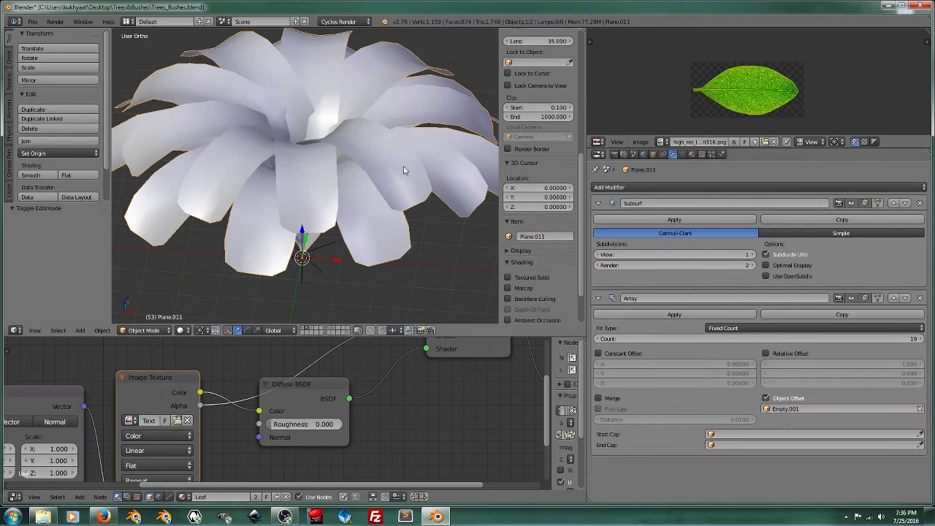
shift+click(334, 331)
click(334, 330)
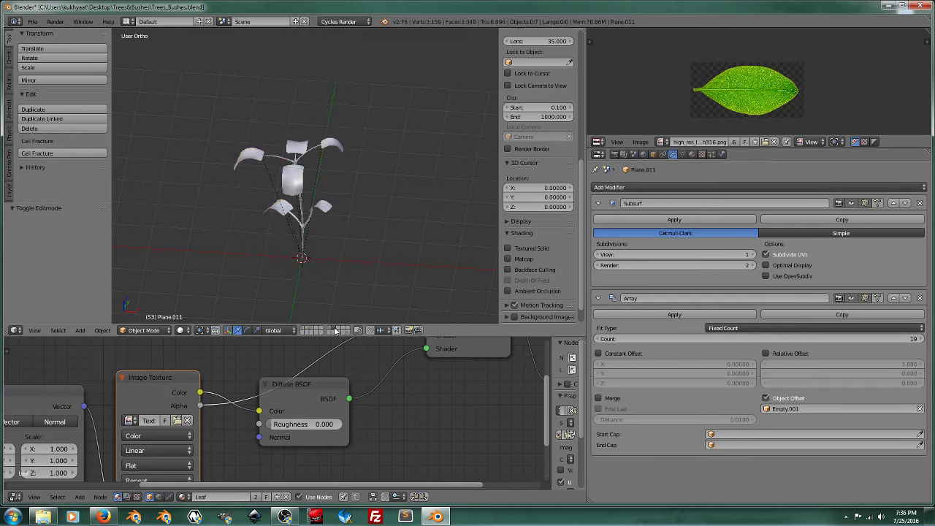
scroll(394, 239, up, 3)
middle_drag(304, 215, 251, 225)
scroll(251, 225, up, 2)
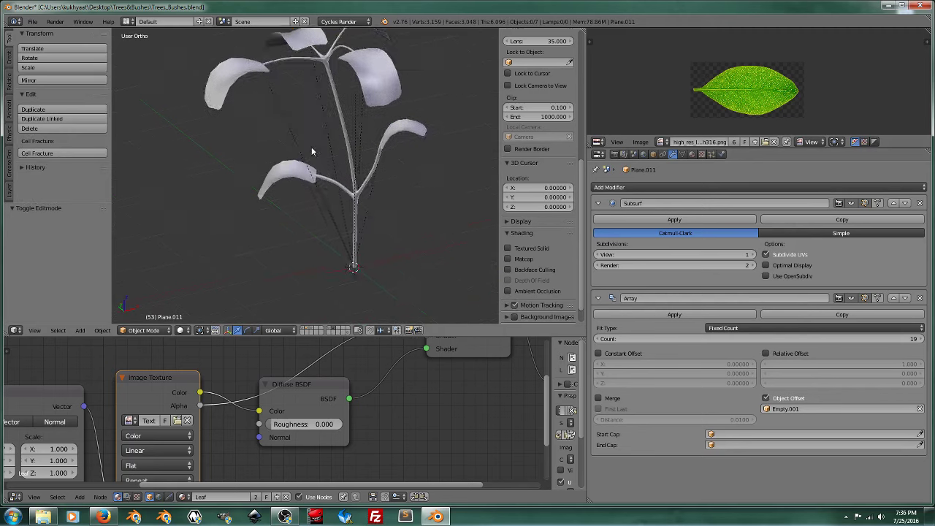
right_click(372, 119)
mouse_move(372, 119)
middle_down()
mouse_move(349, 173)
mouse_move(338, 174)
mouse_move(349, 119)
mouse_move(364, 148)
mouse_move(355, 202)
mouse_move(380, 204)
middle_up()
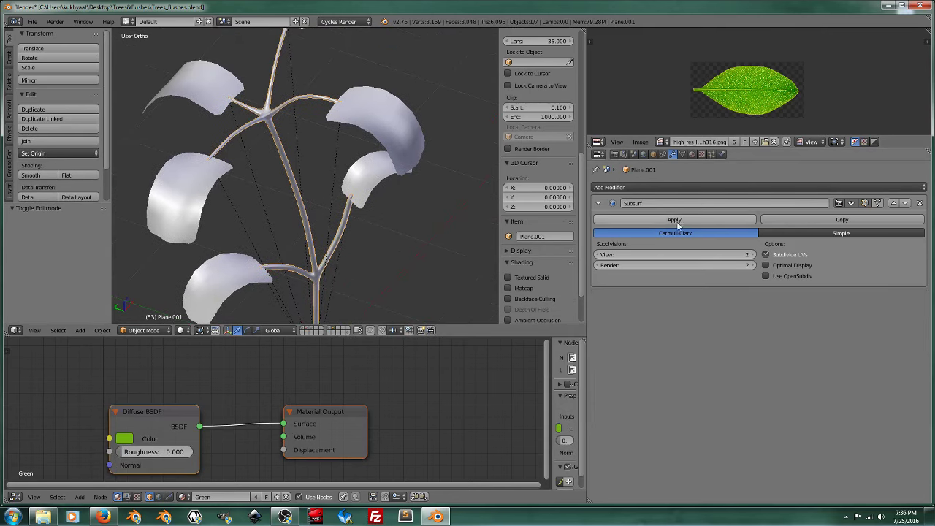
Select one of the plant's leaves and orbit to a near top-down view
mouse_move(438, 220)
middle_down()
mouse_move(287, 216)
mouse_move(370, 205)
mouse_move(418, 166)
middle_up()
right_click(418, 166)
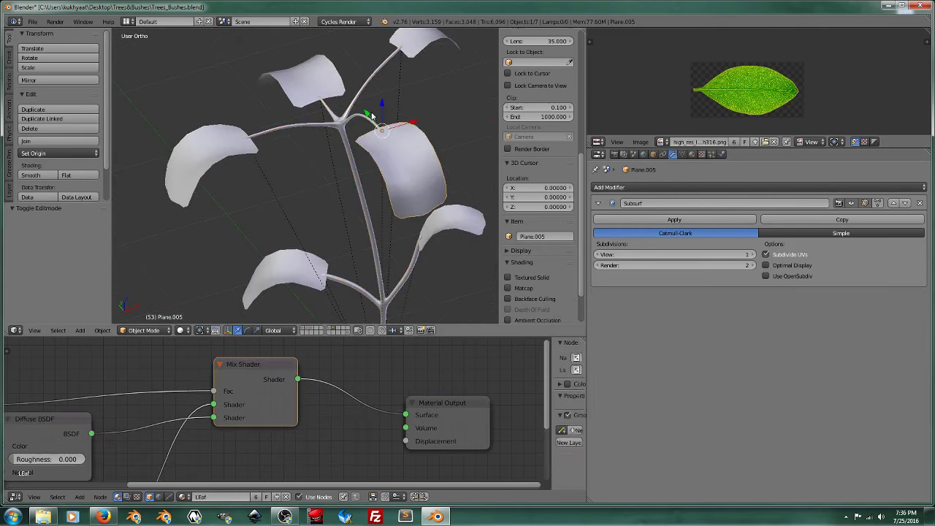
middle_drag(372, 117, 409, 121)
mouse_move(343, 124)
middle_down()
mouse_move(340, 187)
mouse_move(402, 168)
mouse_move(351, 318)
mouse_move(354, 273)
mouse_move(375, 238)
mouse_move(402, 229)
mouse_move(386, 206)
middle_up()
After a test render, dolly the camera closer to the plant along its local Z axis
key(F12)
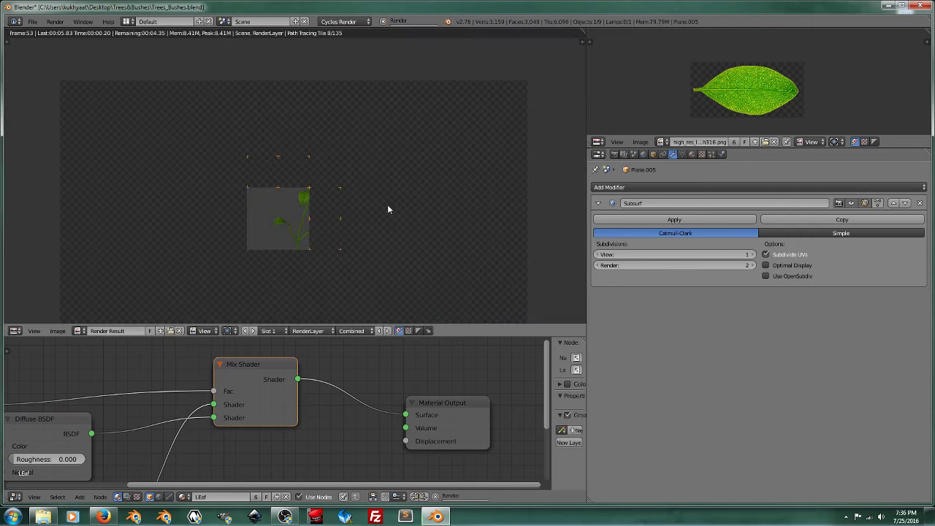
key(Escape)
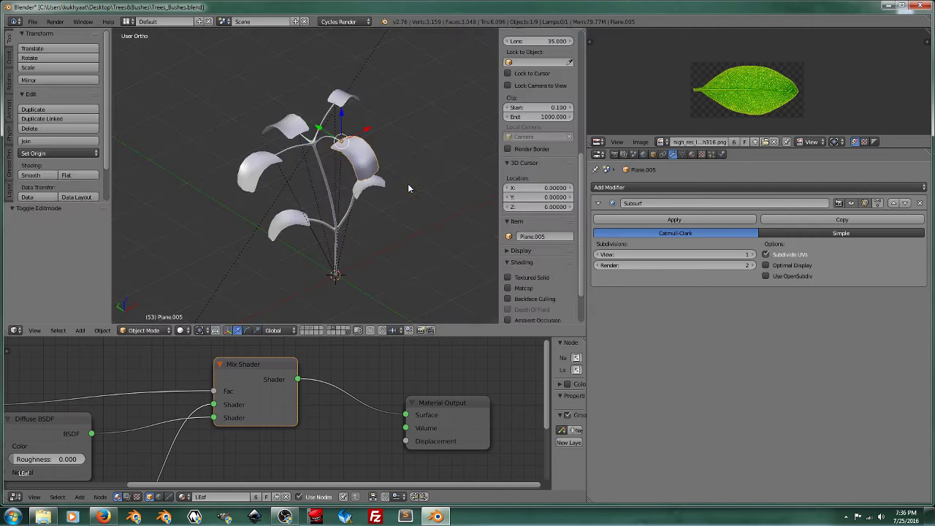
key(KP_0)
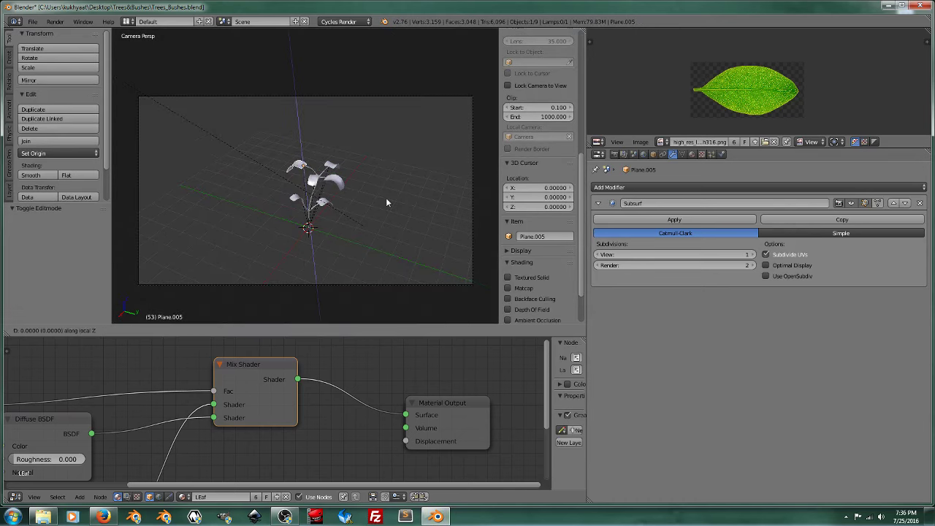
right_click(393, 94)
key(g)
key(z)
key(z)
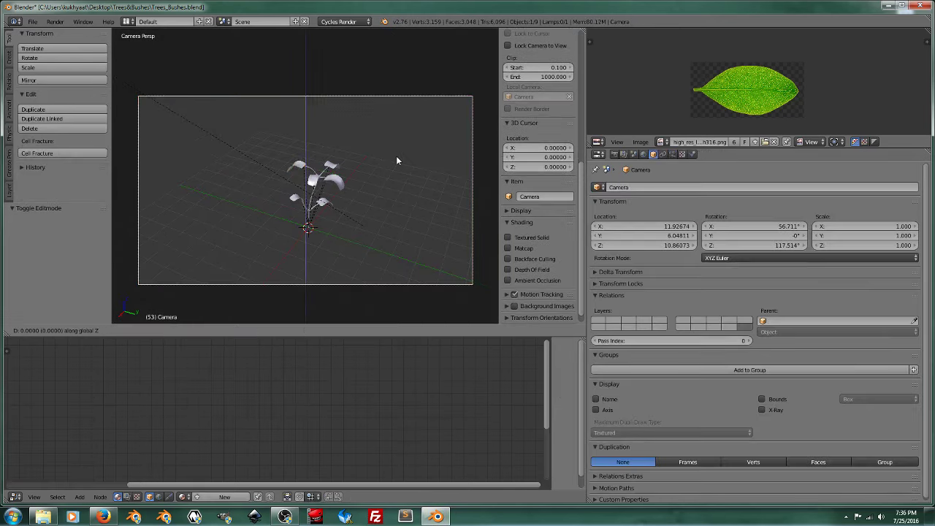
click(414, 59)
Rotate the camera freely to a new angle and re-render the plant
key(r)
key(r)
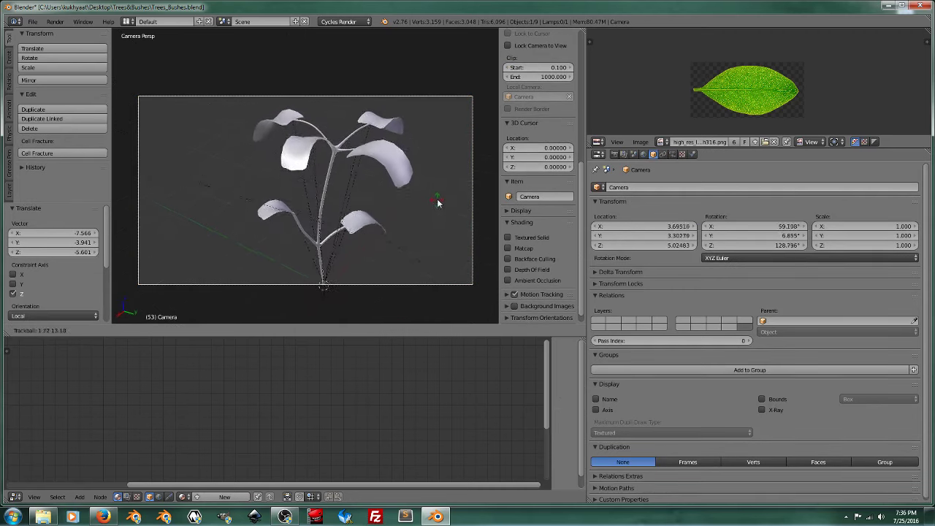
click(422, 207)
key(F12)
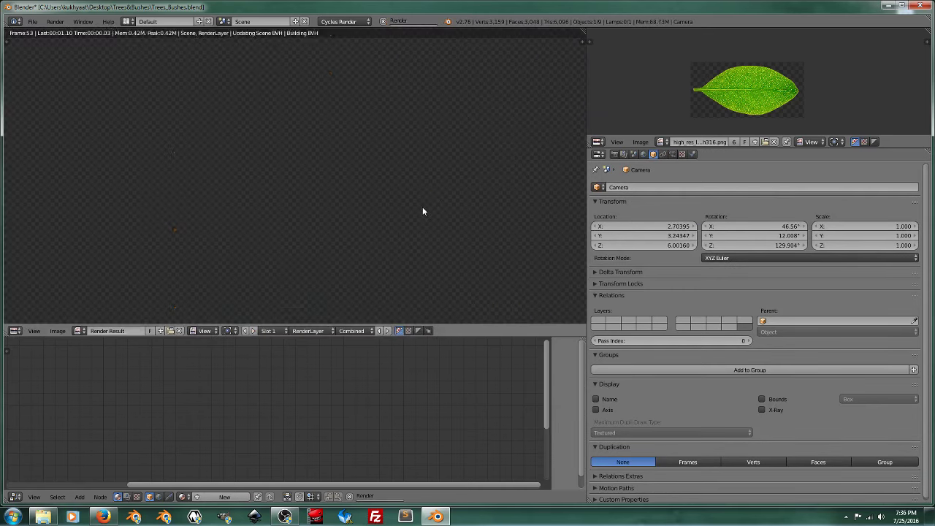
scroll(399, 238, down, 3)
scroll(402, 233, down, 1)
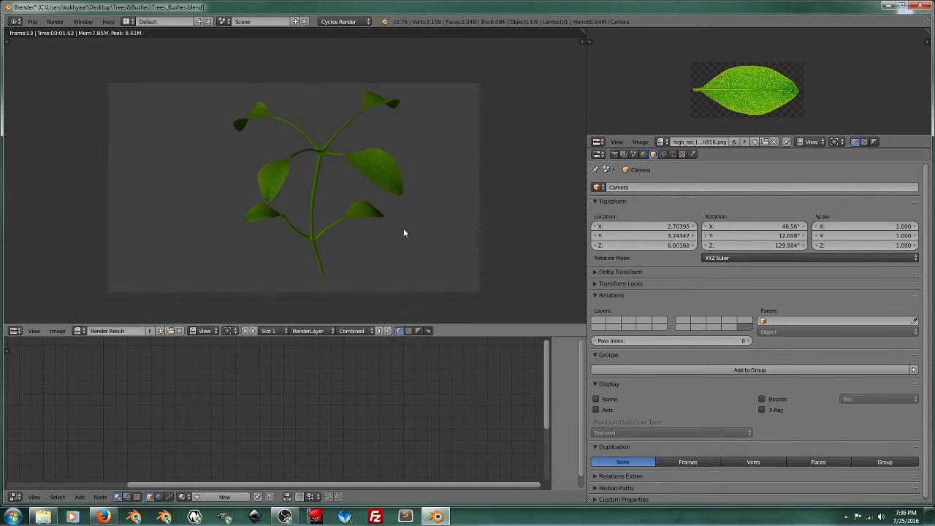
scroll(404, 228, up, 3)
scroll(408, 223, up, 1)
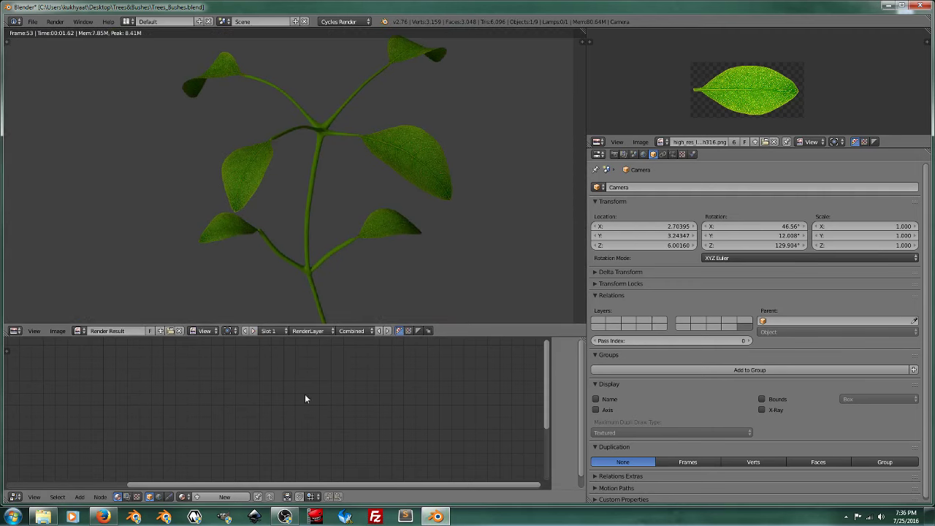
Close the seedling preview in Firefox, scroll to the top of the 'plants' results, and select the query
click(103, 517)
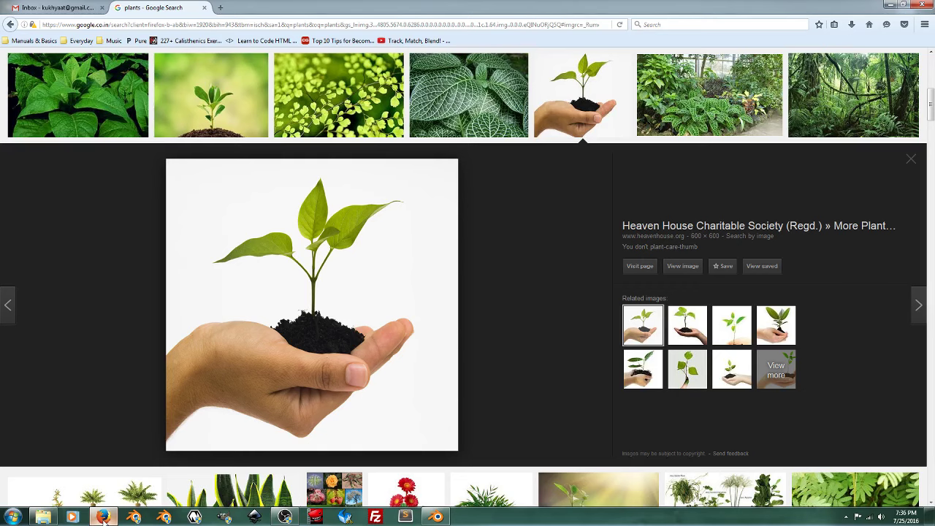
click(103, 516)
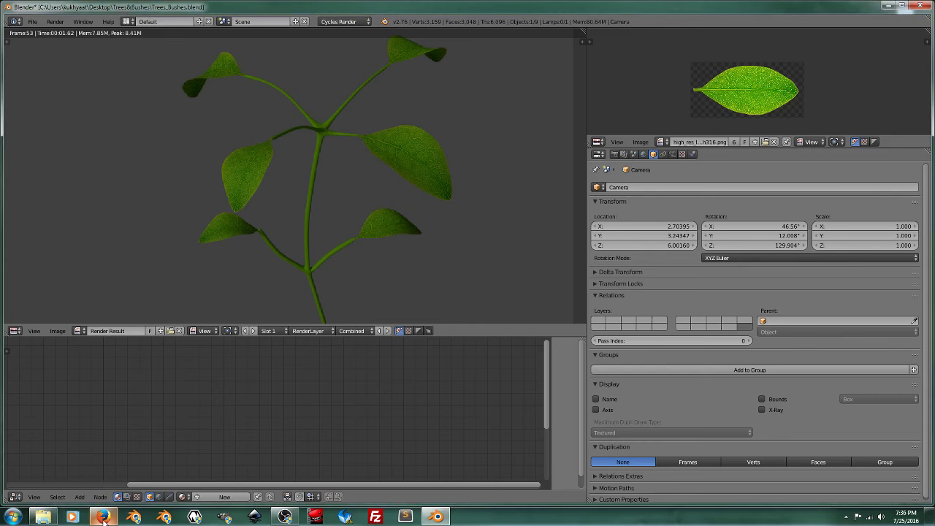
scroll(356, 231, down, 3)
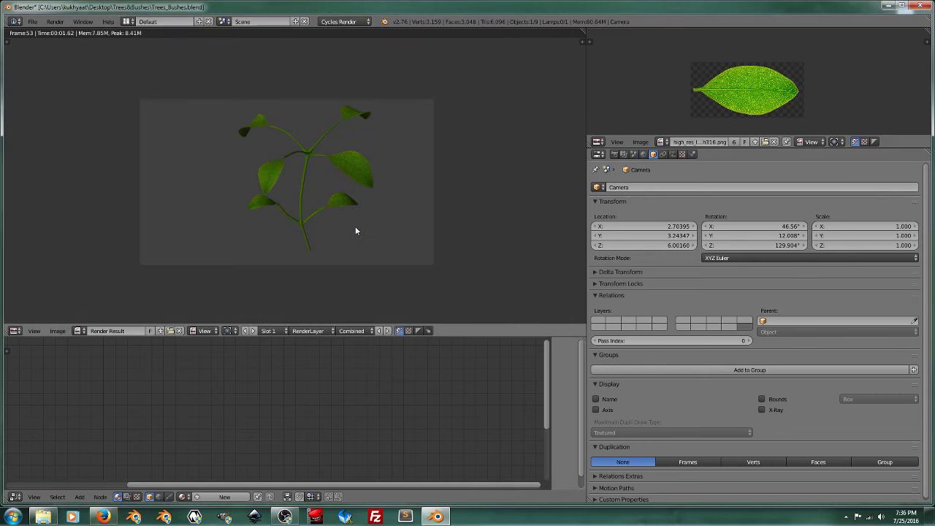
click(103, 517)
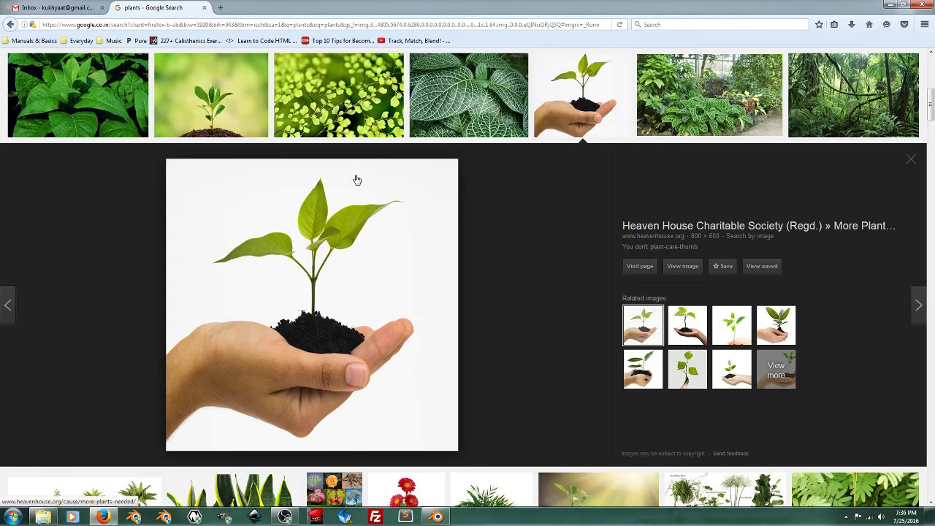
click(911, 159)
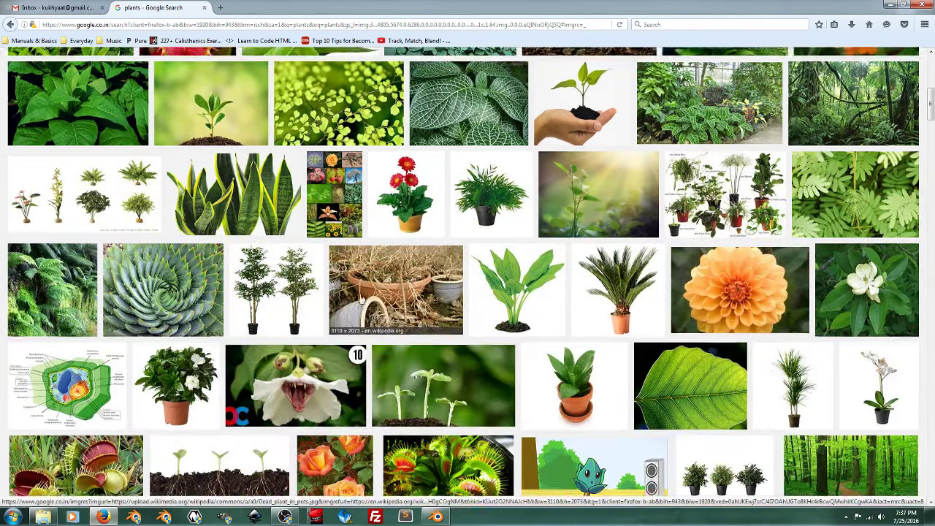
scroll(360, 299, up, 5)
drag(102, 61, 1, 64)
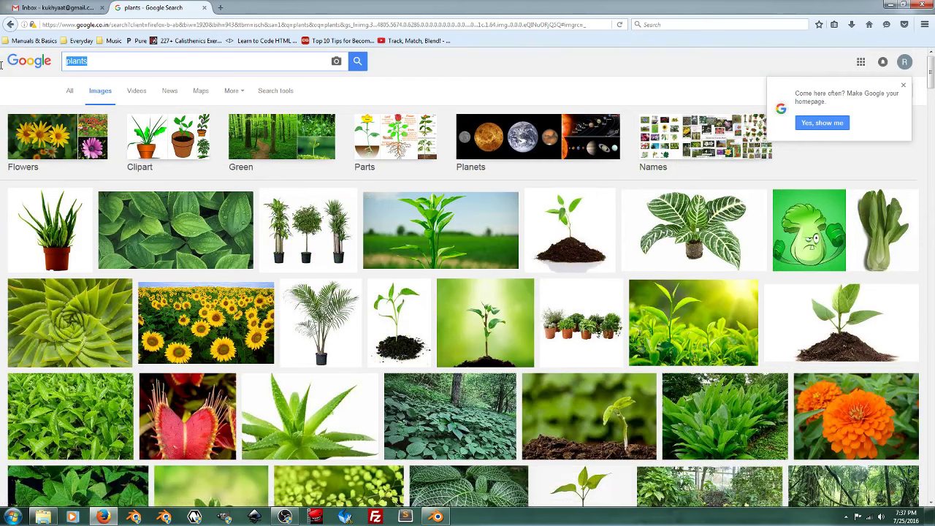
Search Google Images for 'flower' and preview the red star flower and pink cosmos images
text(r)
key(Return)
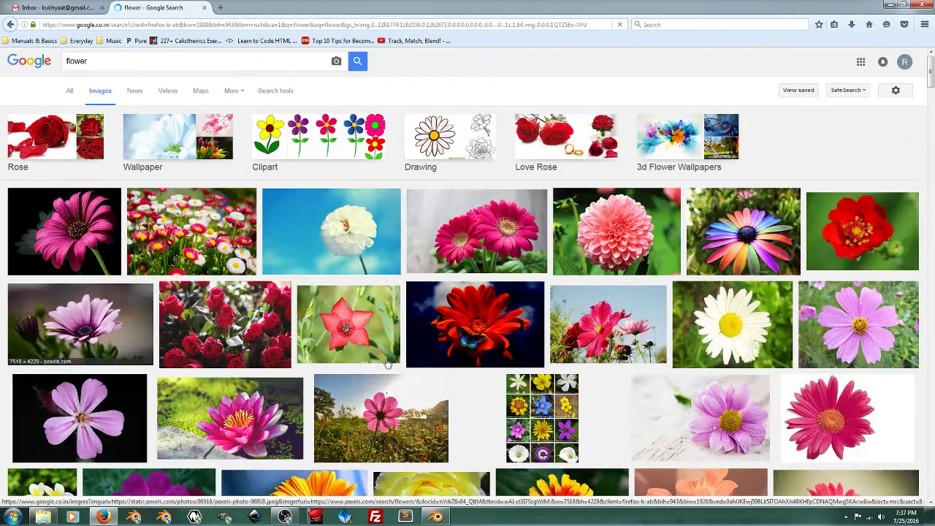
click(342, 338)
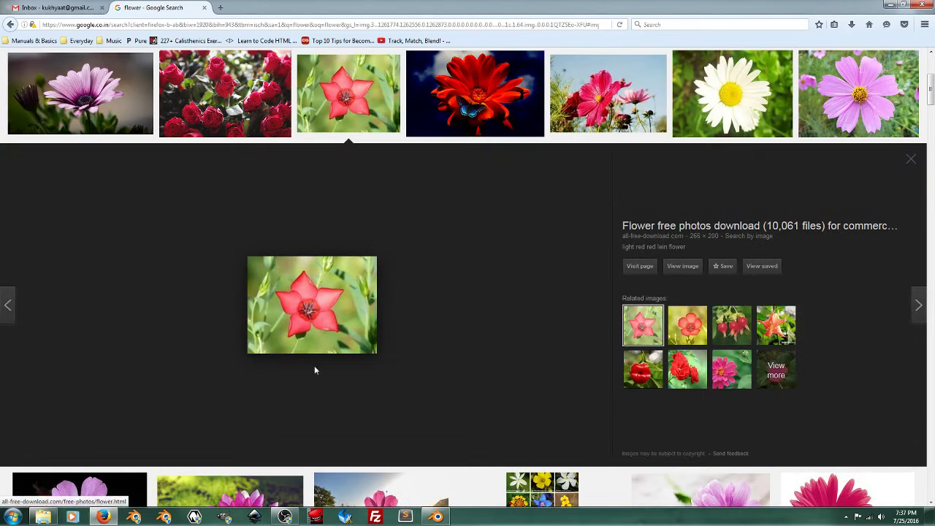
click(912, 158)
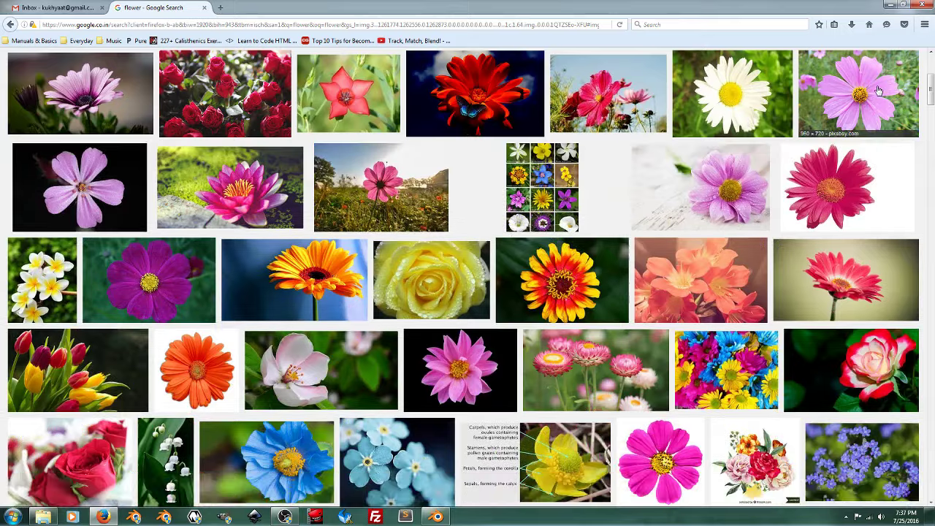
click(879, 90)
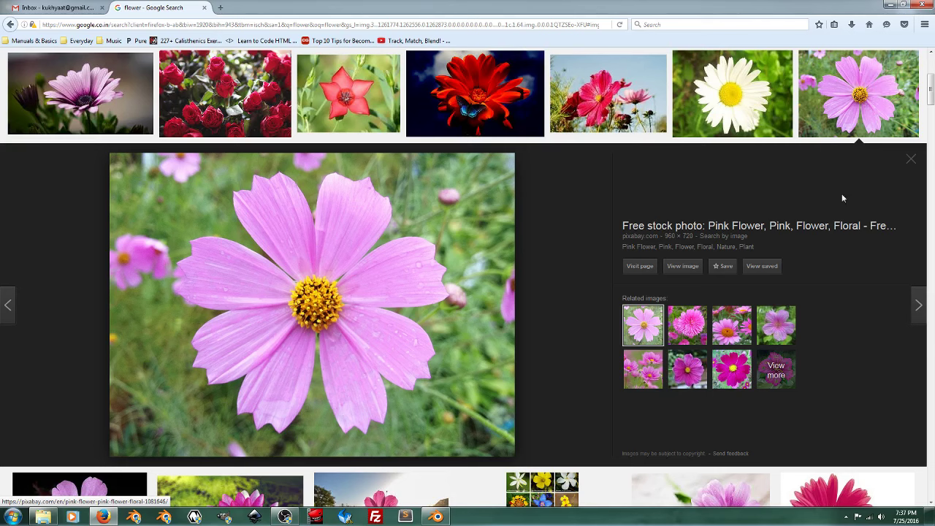
click(911, 158)
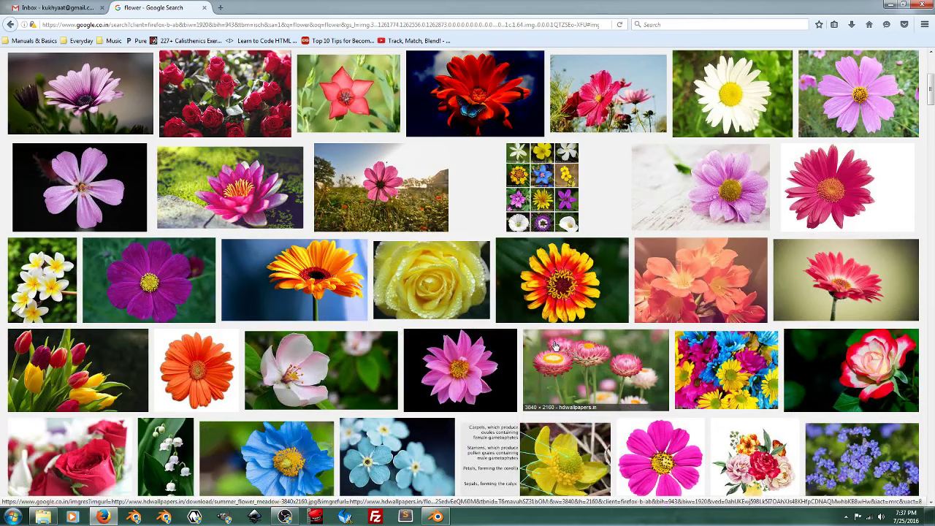
Open the orange gerbera wallpaper full size in its own tab, then return to the results
click(321, 307)
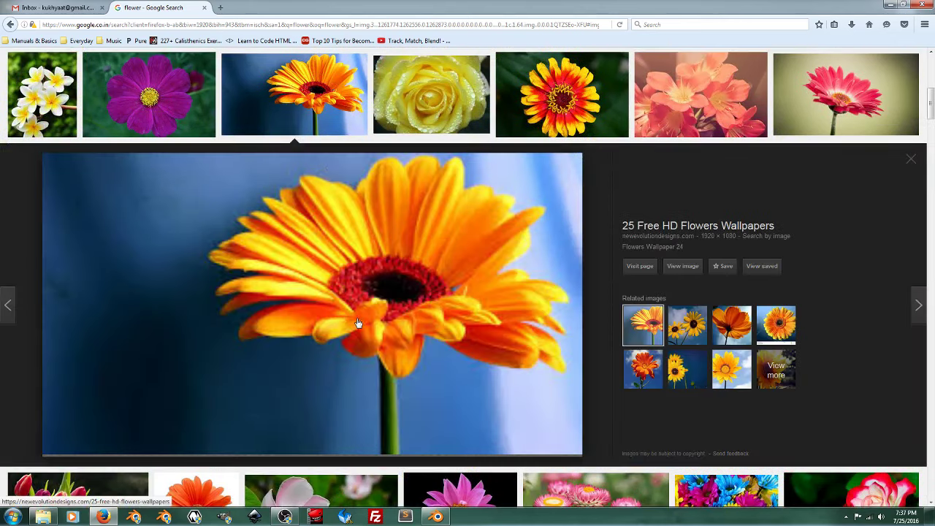
click(691, 268)
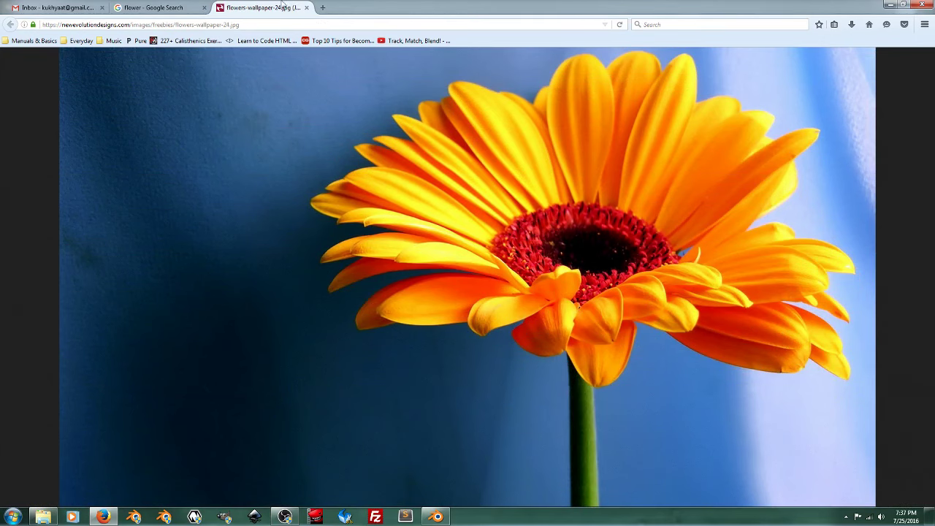
click(167, 7)
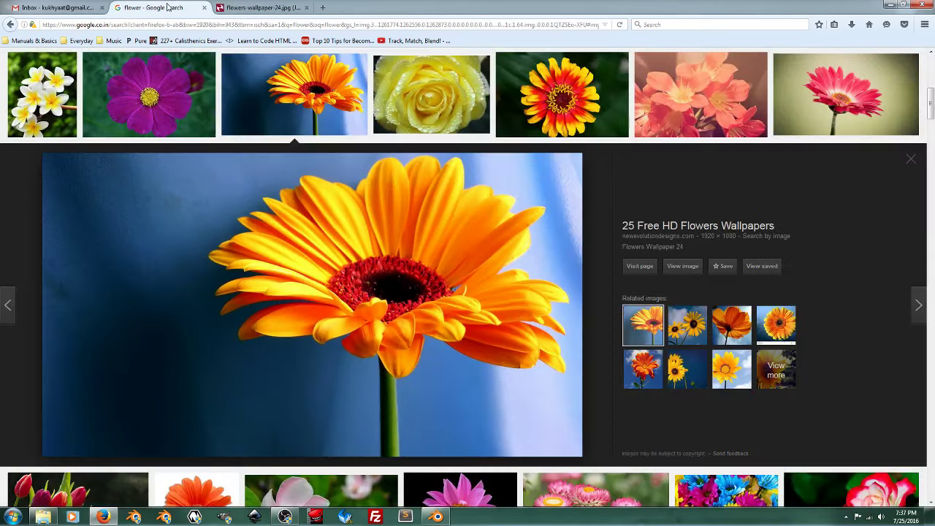
click(912, 159)
Preview the forget-me-not, blue poppy and purple daisy images
click(387, 281)
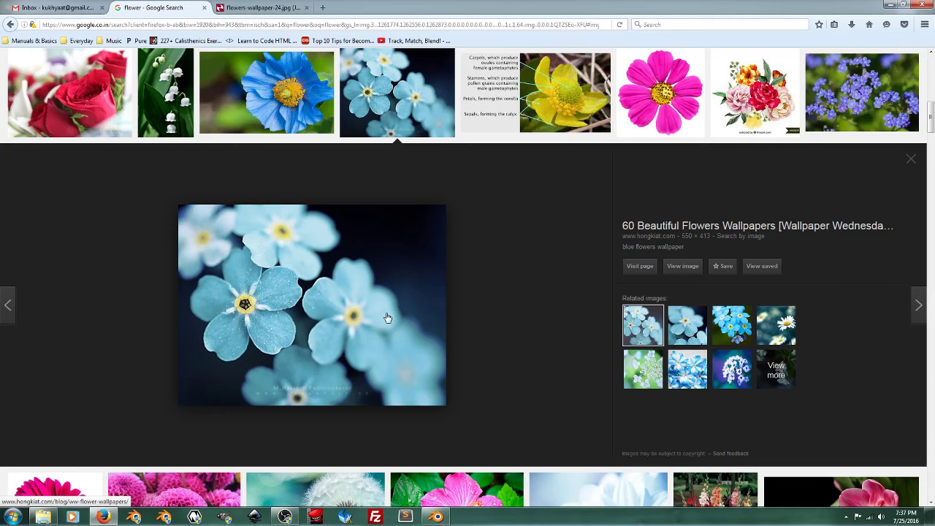
click(911, 160)
click(267, 92)
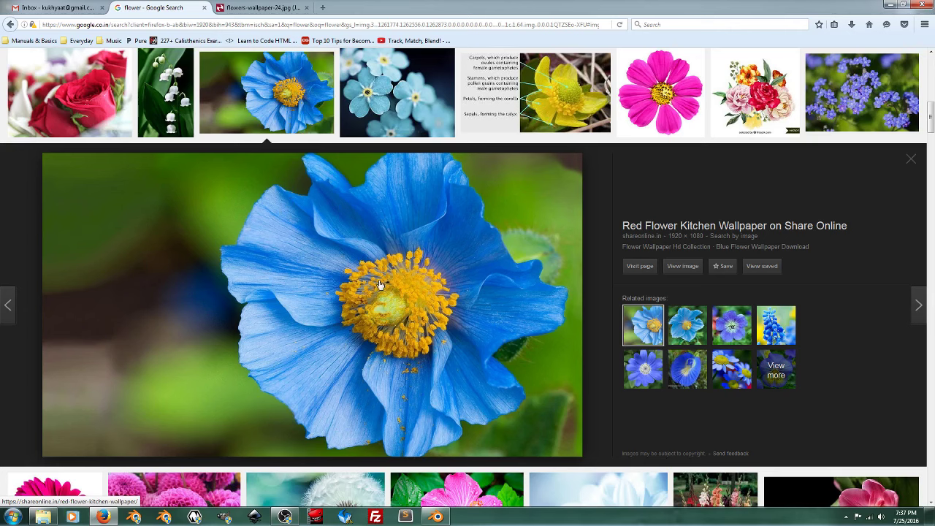
click(911, 160)
scroll(544, 285, down, 3)
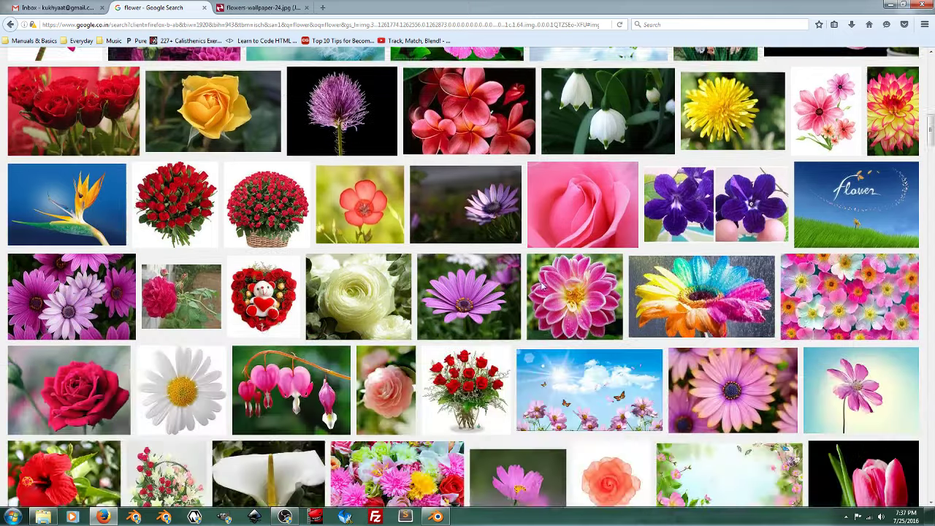
click(469, 243)
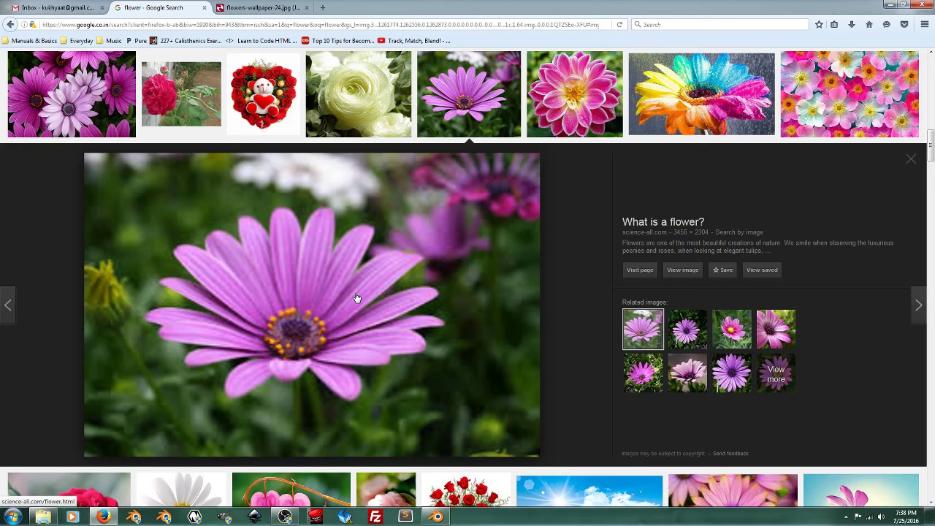
click(912, 159)
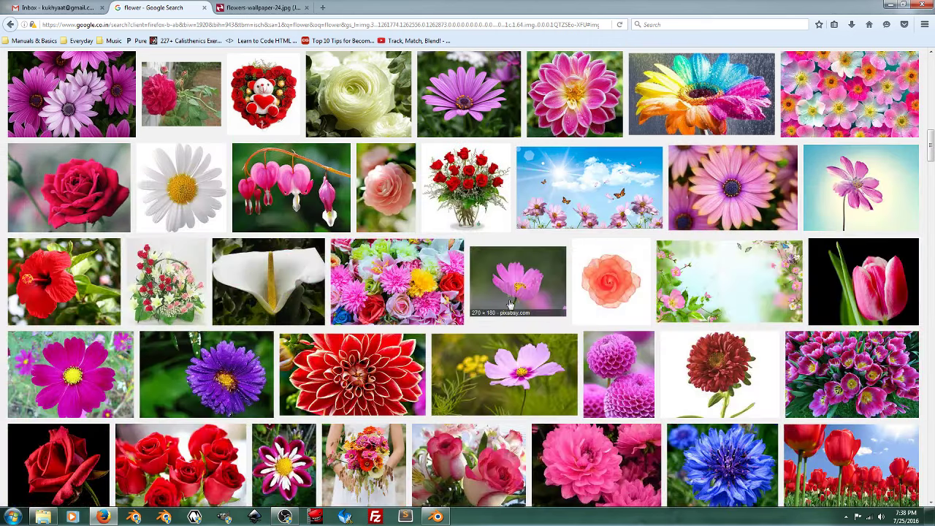
Scroll further down through the flower image results
scroll(497, 311, down, 4)
scroll(480, 320, down, 4)
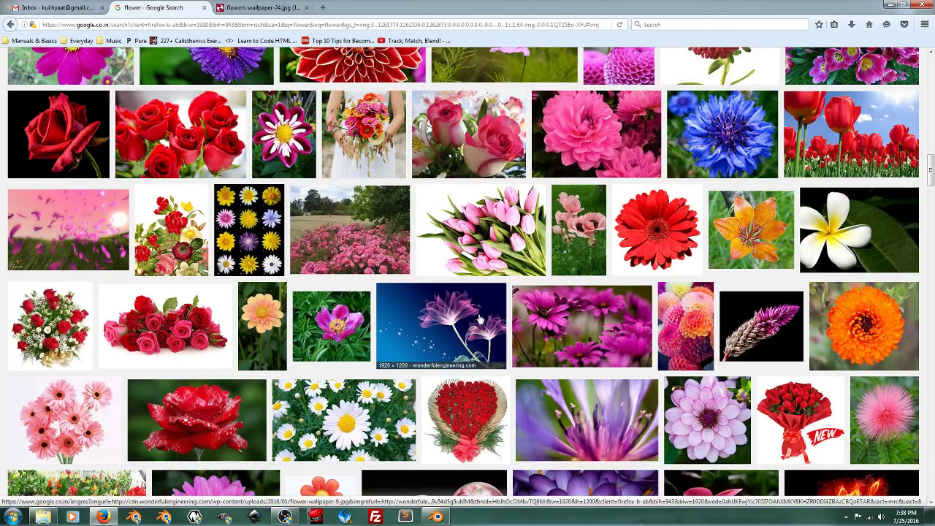
scroll(480, 320, down, 3)
scroll(480, 320, down, 3)
scroll(480, 319, down, 3)
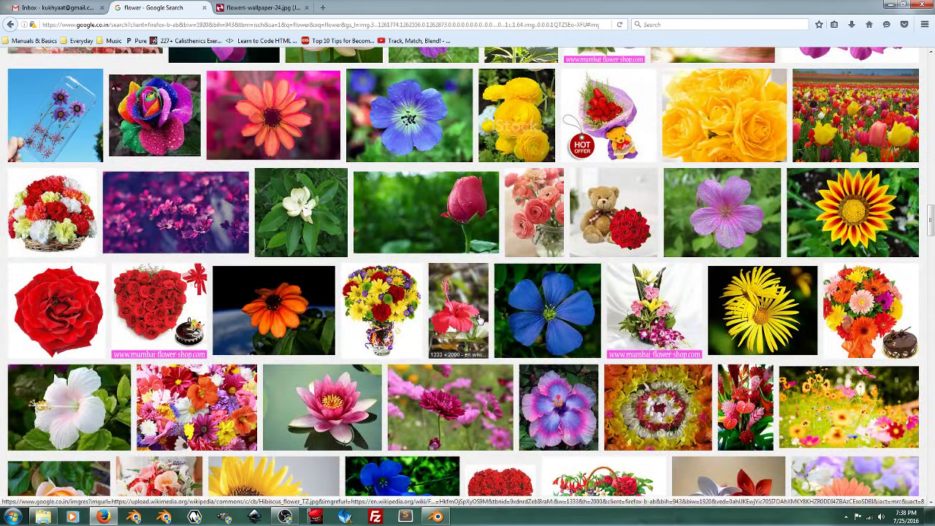
scroll(480, 319, down, 3)
scroll(480, 320, down, 2)
scroll(480, 319, down, 3)
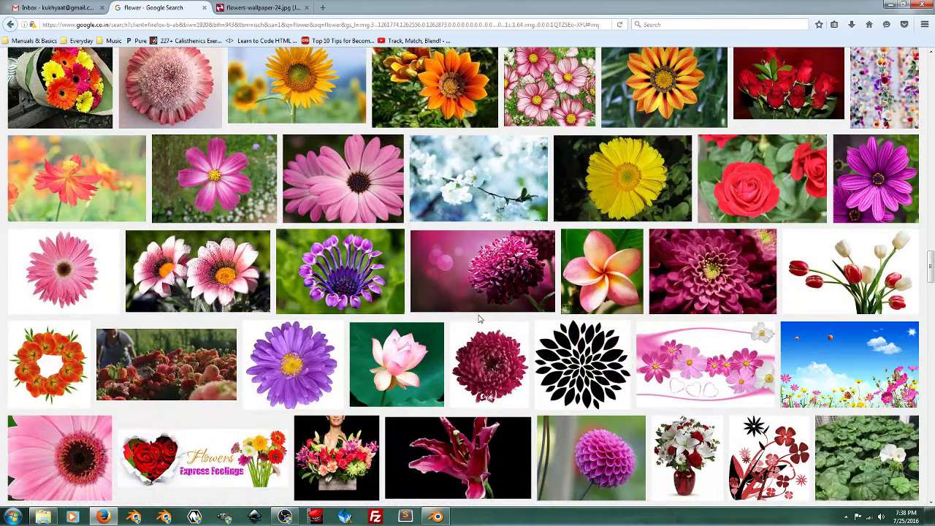
scroll(480, 319, down, 3)
scroll(480, 319, down, 3)
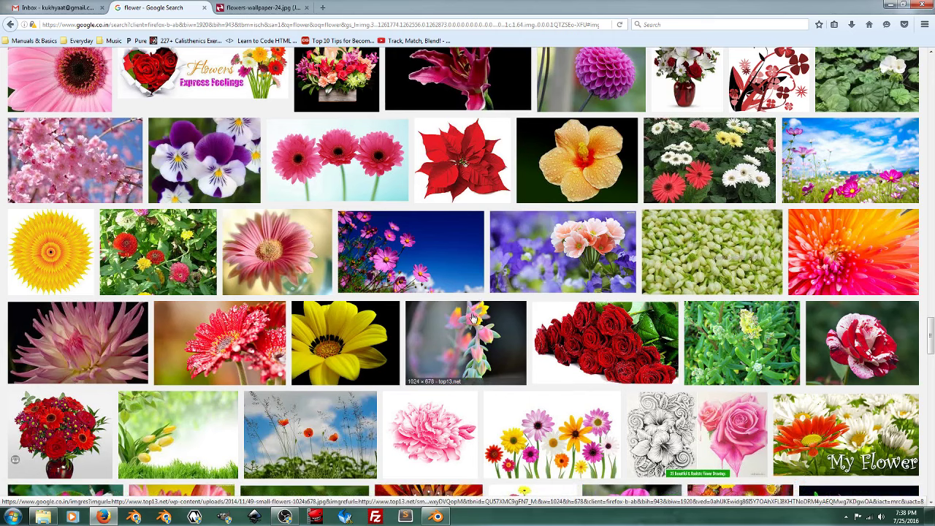
scroll(473, 318, down, 1)
scroll(473, 318, down, 2)
scroll(472, 317, down, 3)
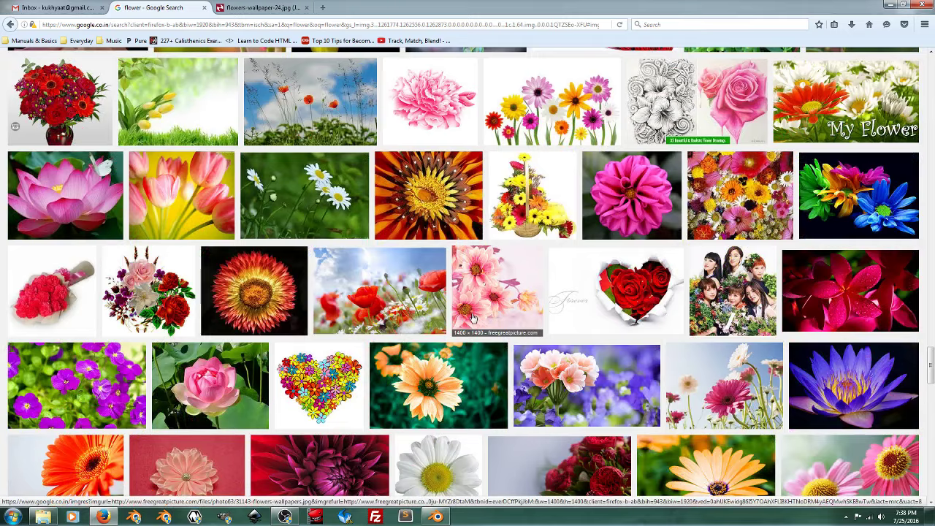
scroll(473, 317, down, 3)
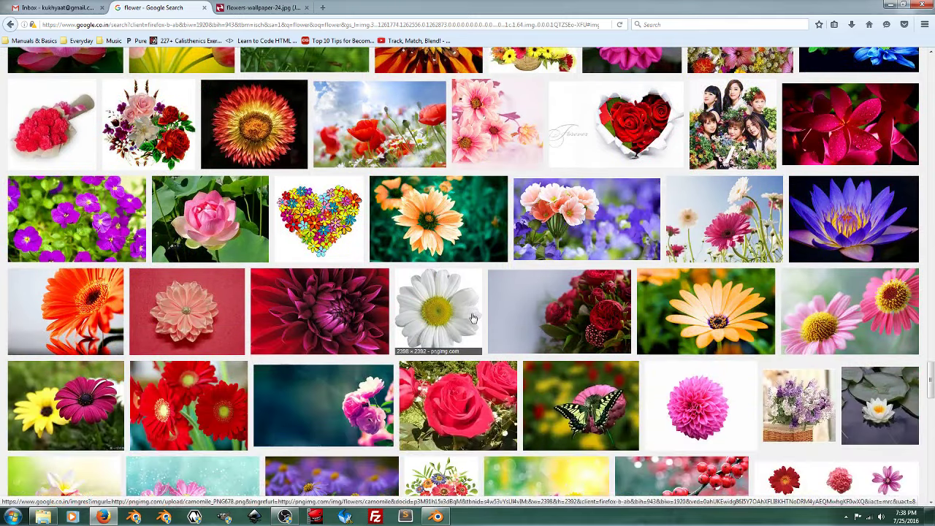
scroll(473, 317, down, 2)
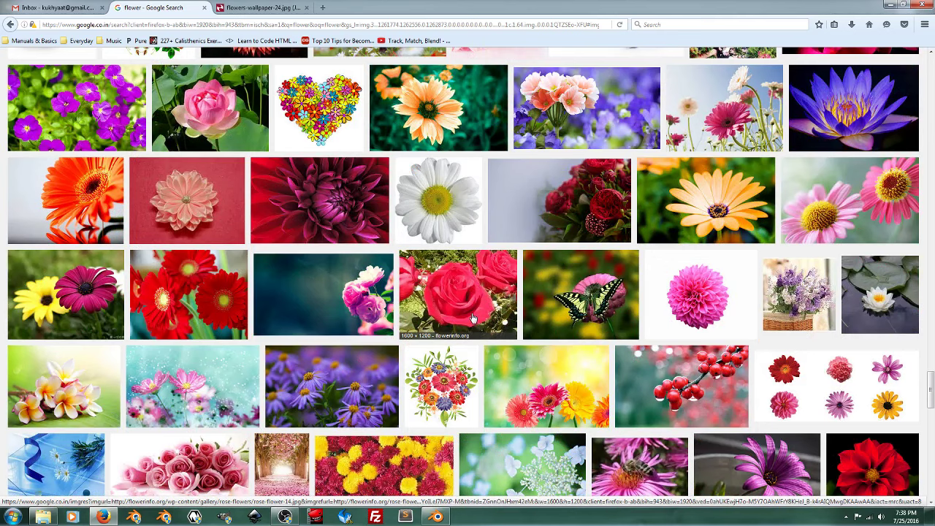
scroll(473, 318, down, 4)
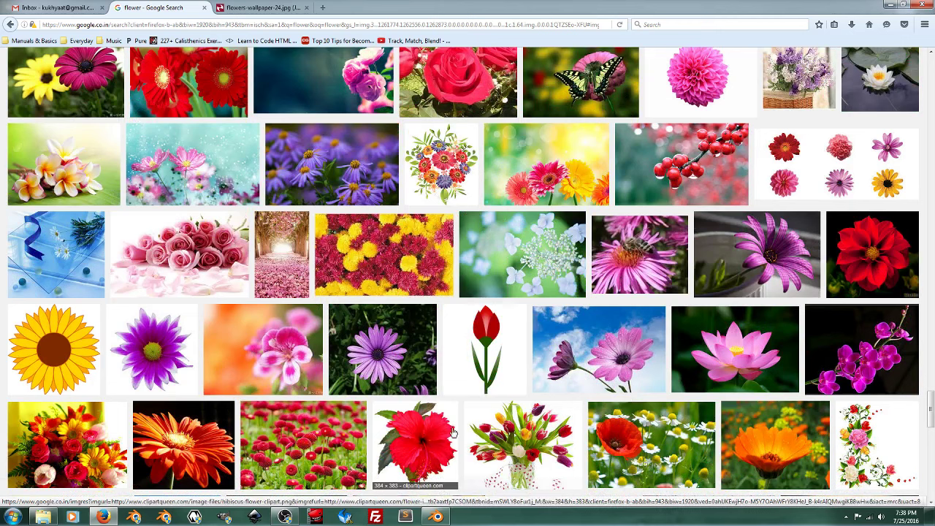
Save the Blender plant scene over the existing file, then bring the OBS recorder to the front
click(436, 516)
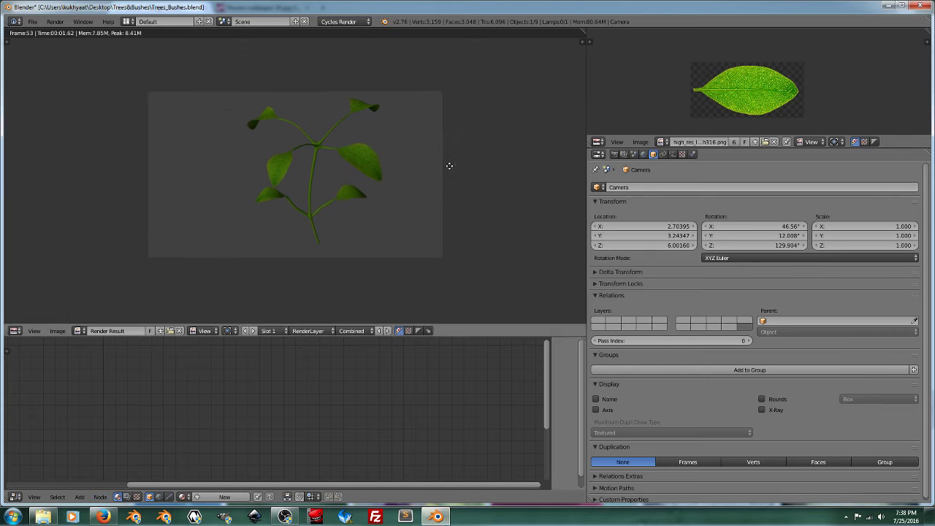
middle_drag(454, 210, 425, 222)
key(ctrl+s)
click(422, 223)
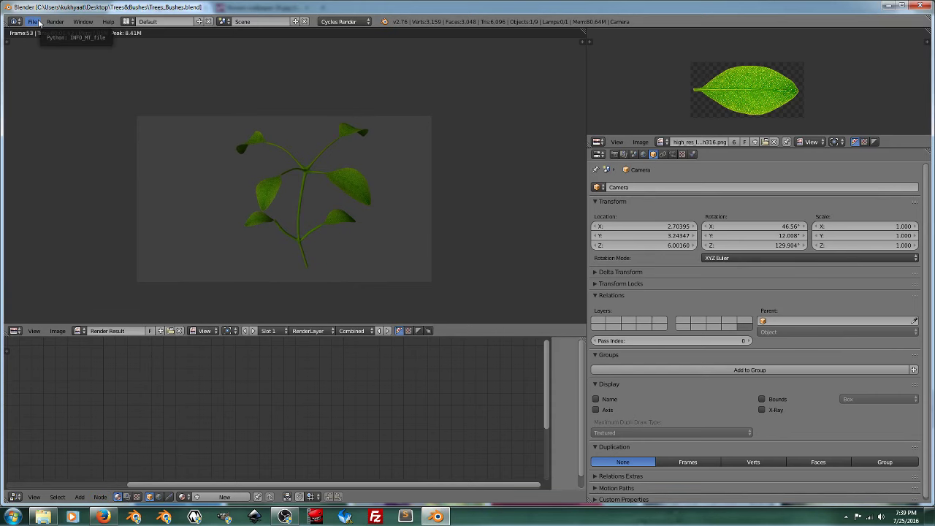
click(285, 516)
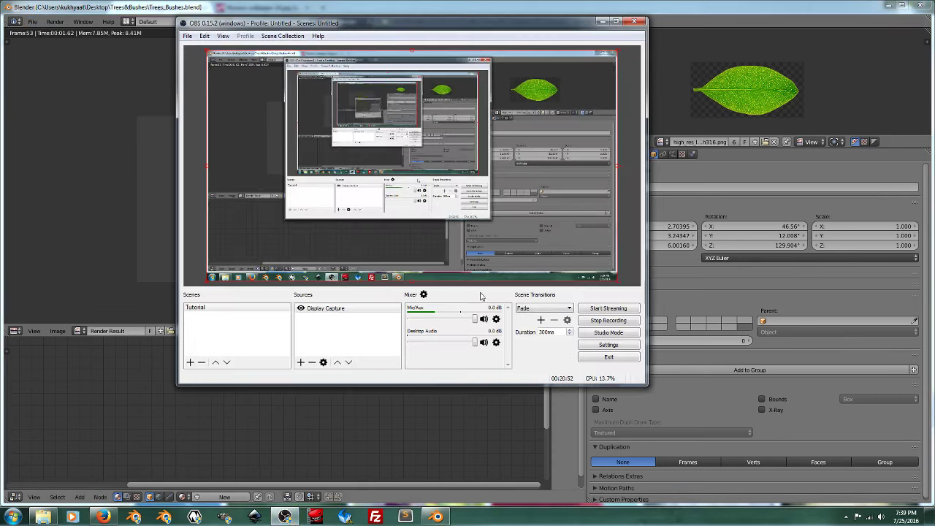